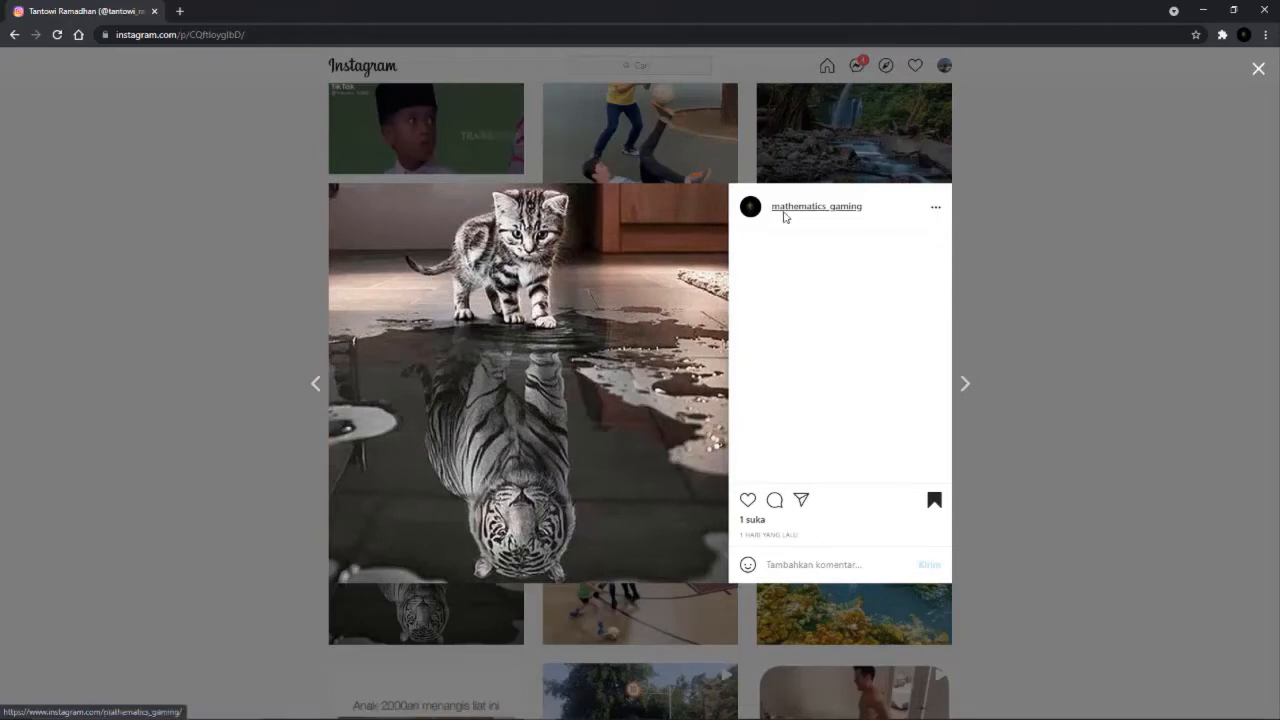
Leave the Instagram reference post of the kitten with a tiger reflection and switch to Adobe Photoshop CS6.
{"action": "mouse_move", "coordinate": [785, 214]}
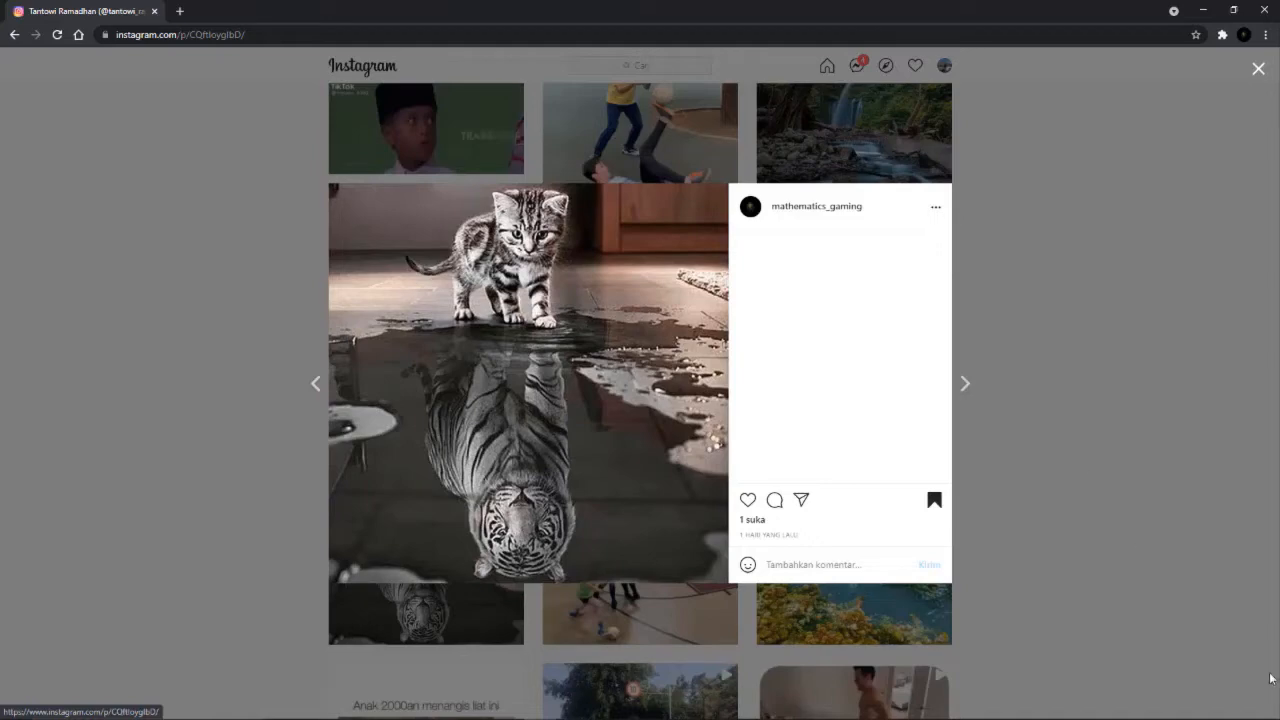
{"action": "key", "text": "super+d"}
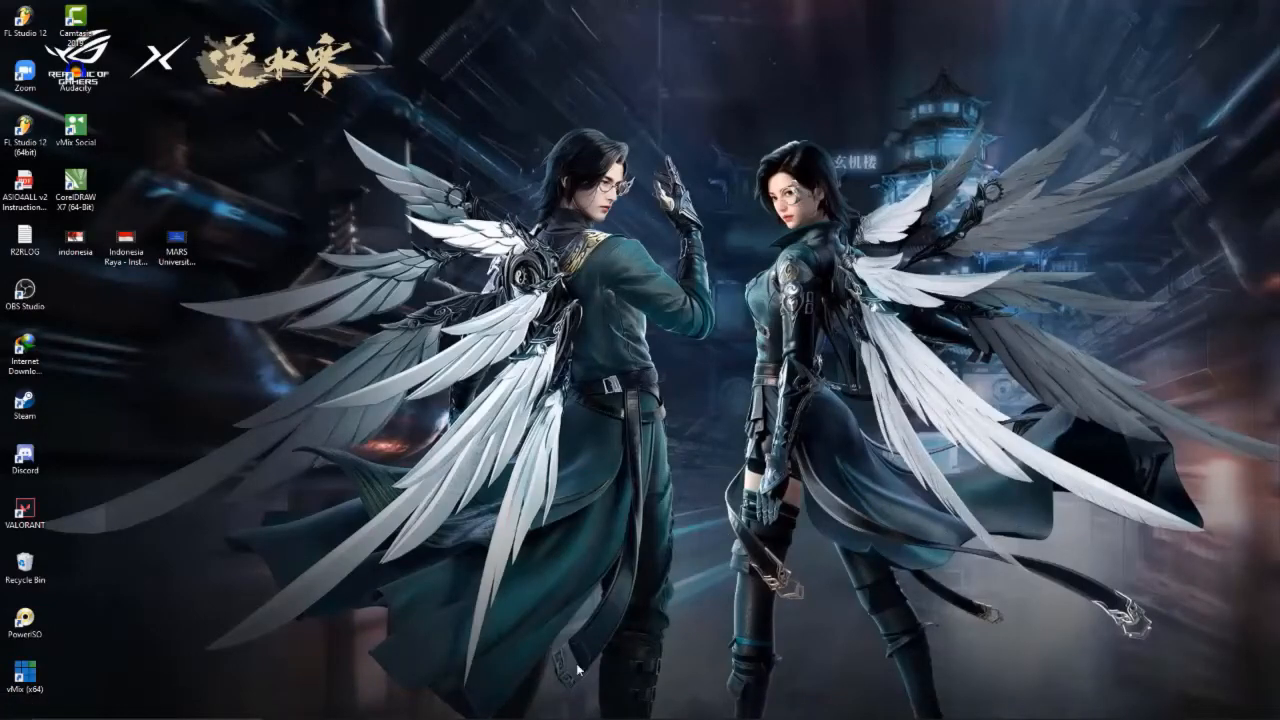
{"action": "mouse_move", "coordinate": [592, 714]}
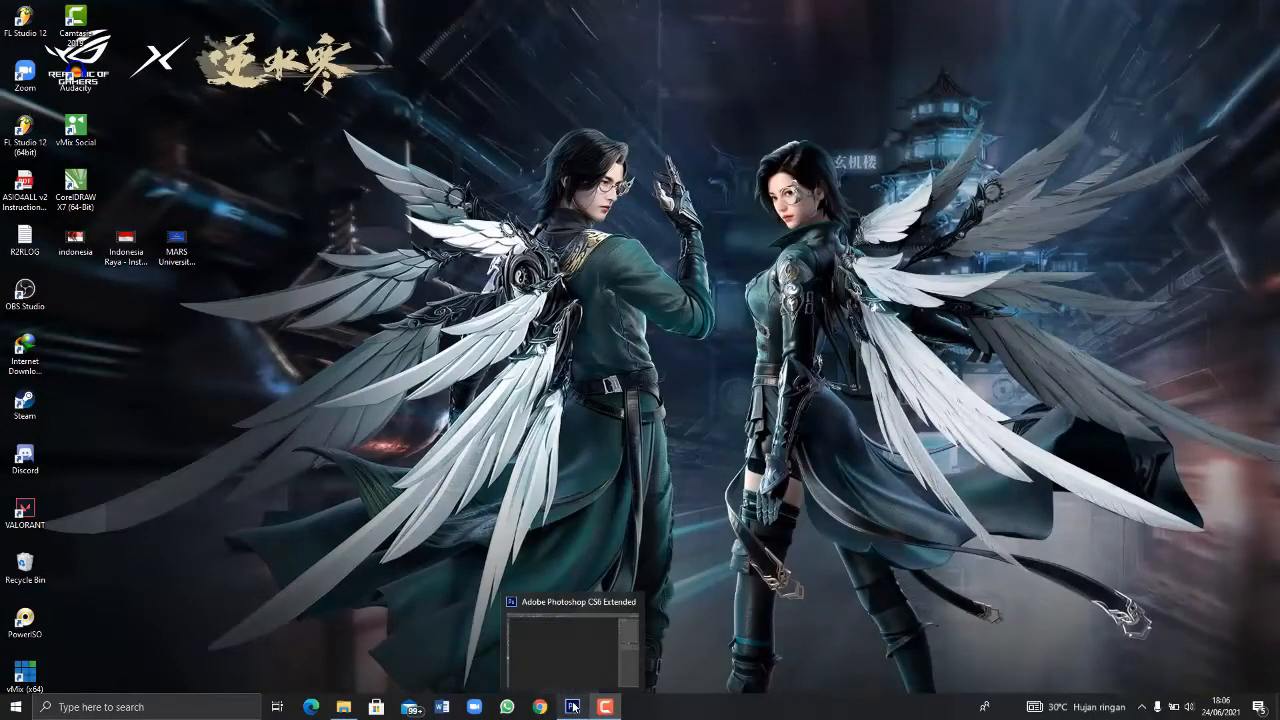
{"action": "left_click", "coordinate": [573, 706]}
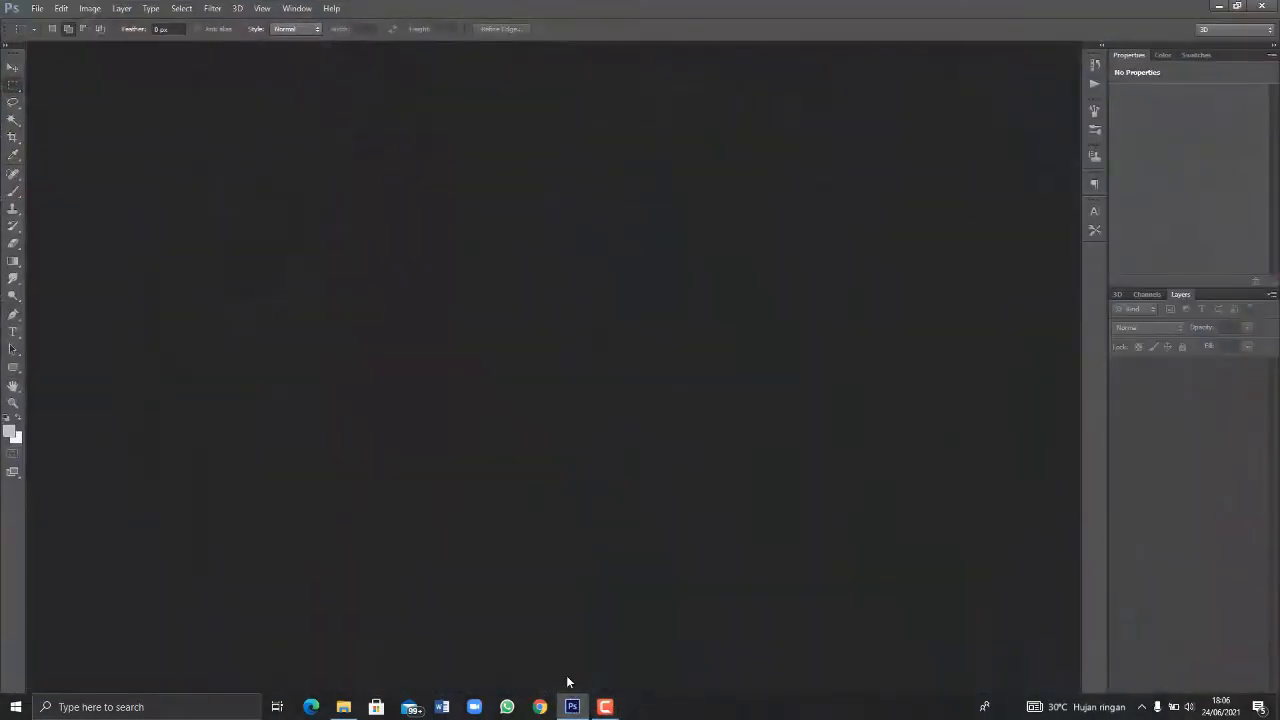
Create a new blank document 2000 pixels wide and 2000 pixels high.
{"action": "left_click", "coordinate": [36, 10]}
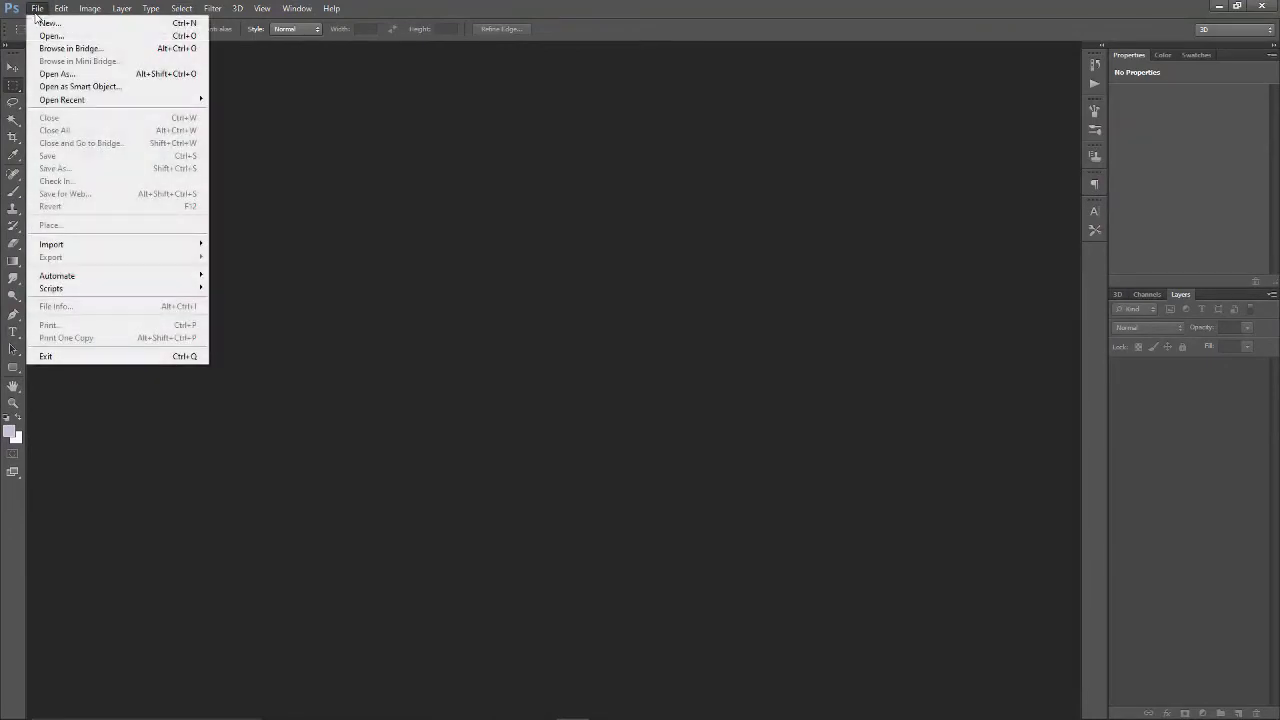
{"action": "left_click", "coordinate": [32, 22]}
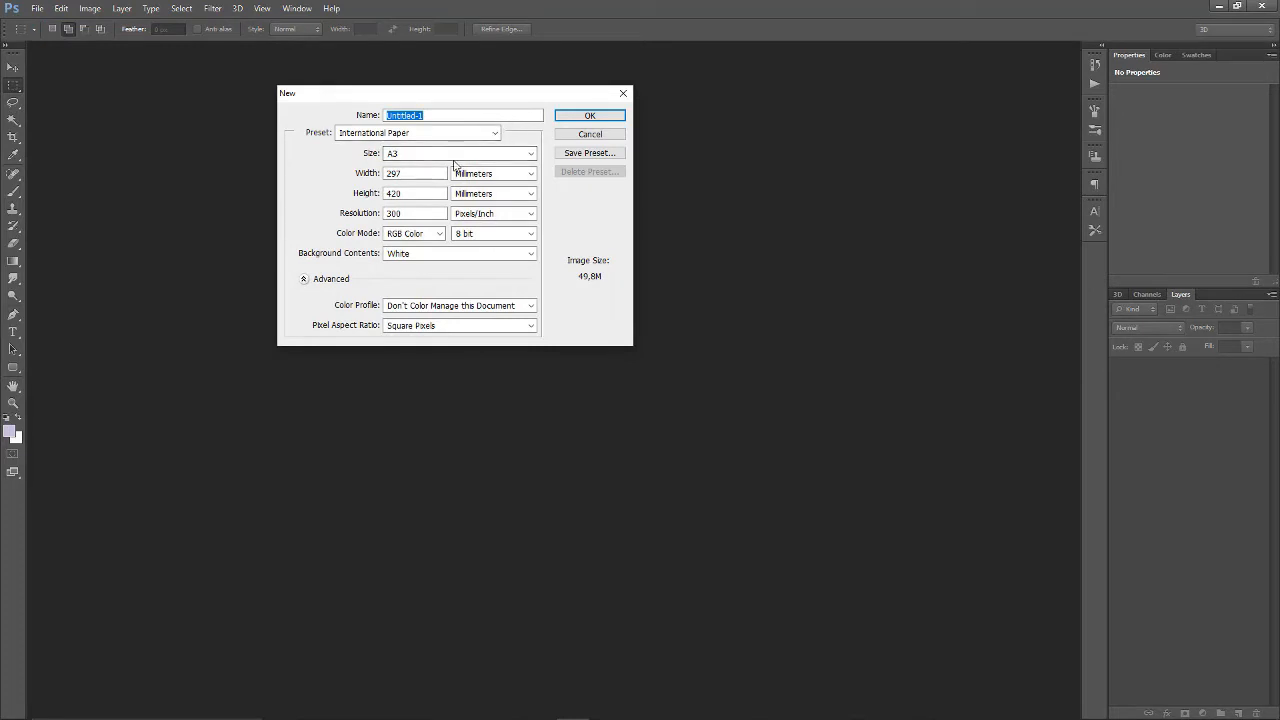
{"action": "left_click", "coordinate": [477, 137]}
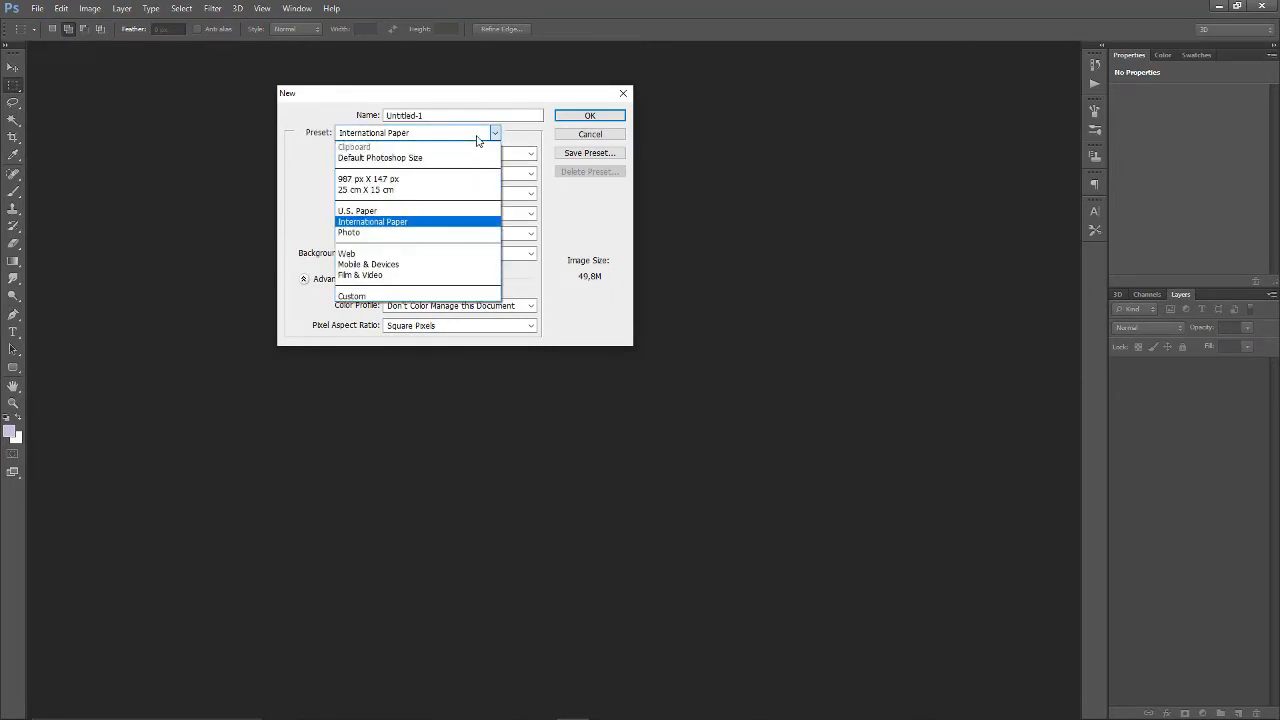
{"action": "left_click", "coordinate": [573, 206]}
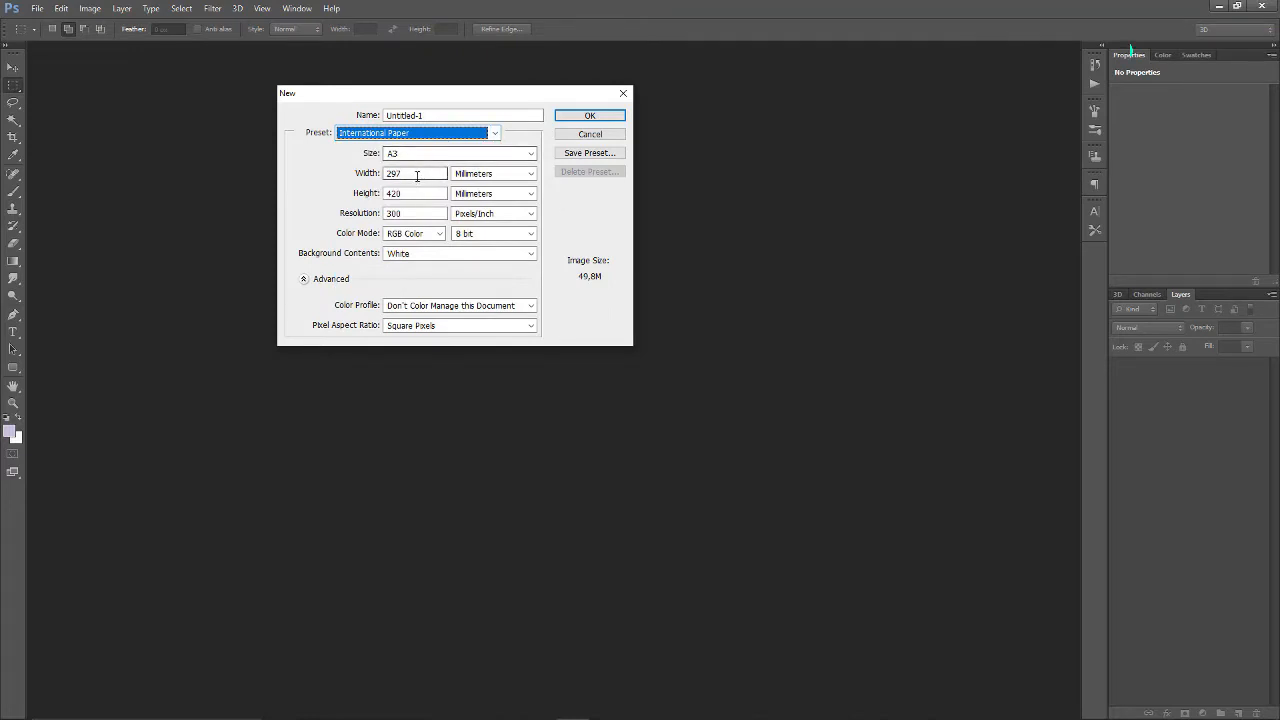
{"action": "left_click", "coordinate": [517, 176]}
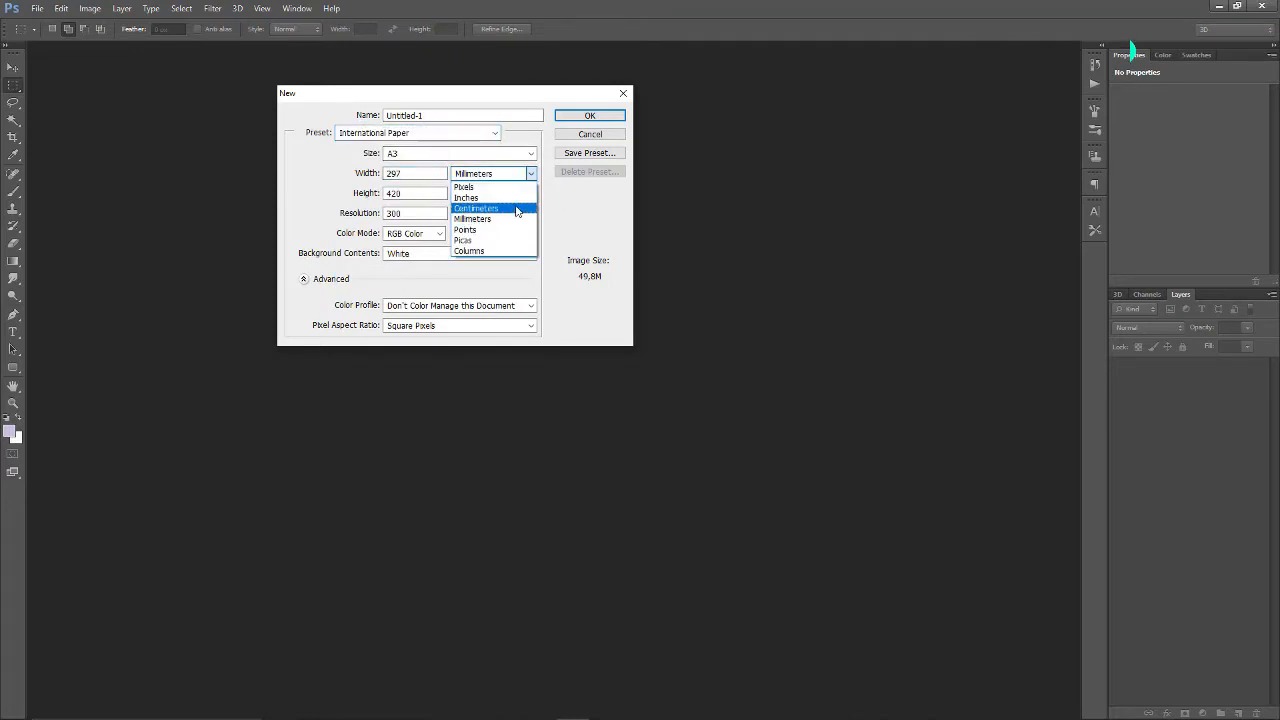
{"action": "left_click", "coordinate": [515, 188]}
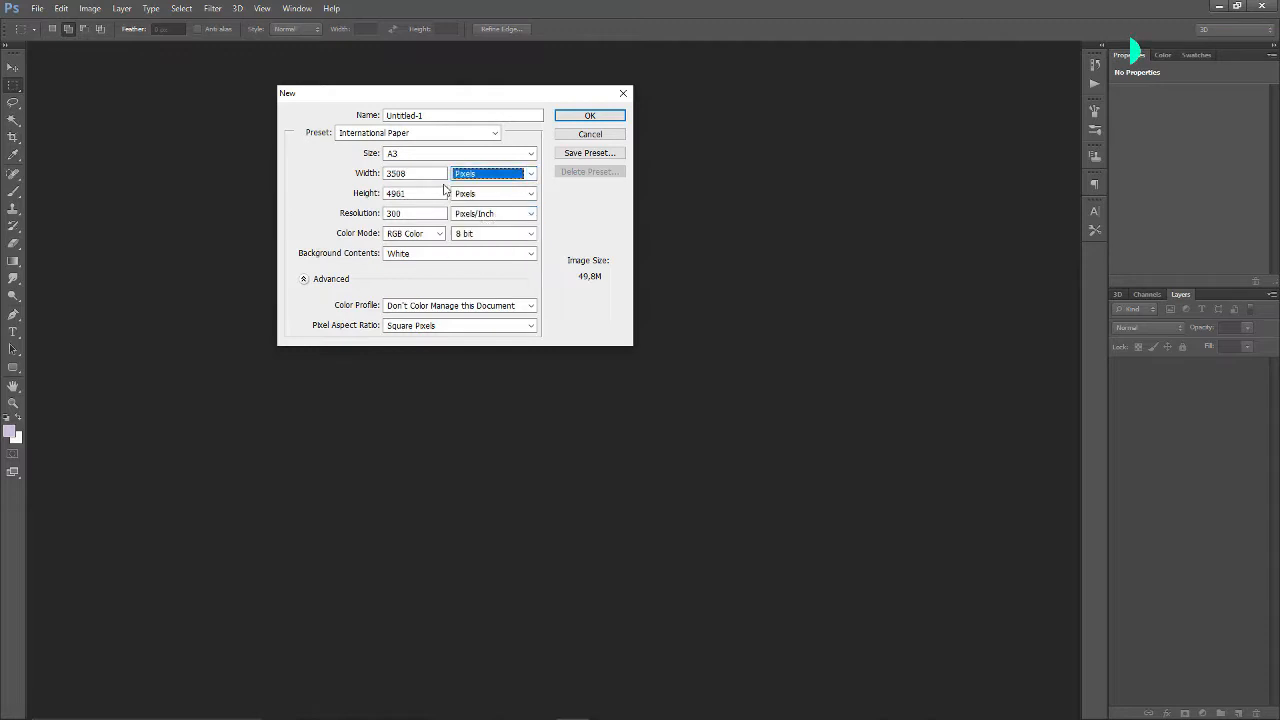
{"action": "left_click_drag", "start_coordinate": [427, 174], "coordinate": [303, 183]}
{"action": "type", "text": "2000"}
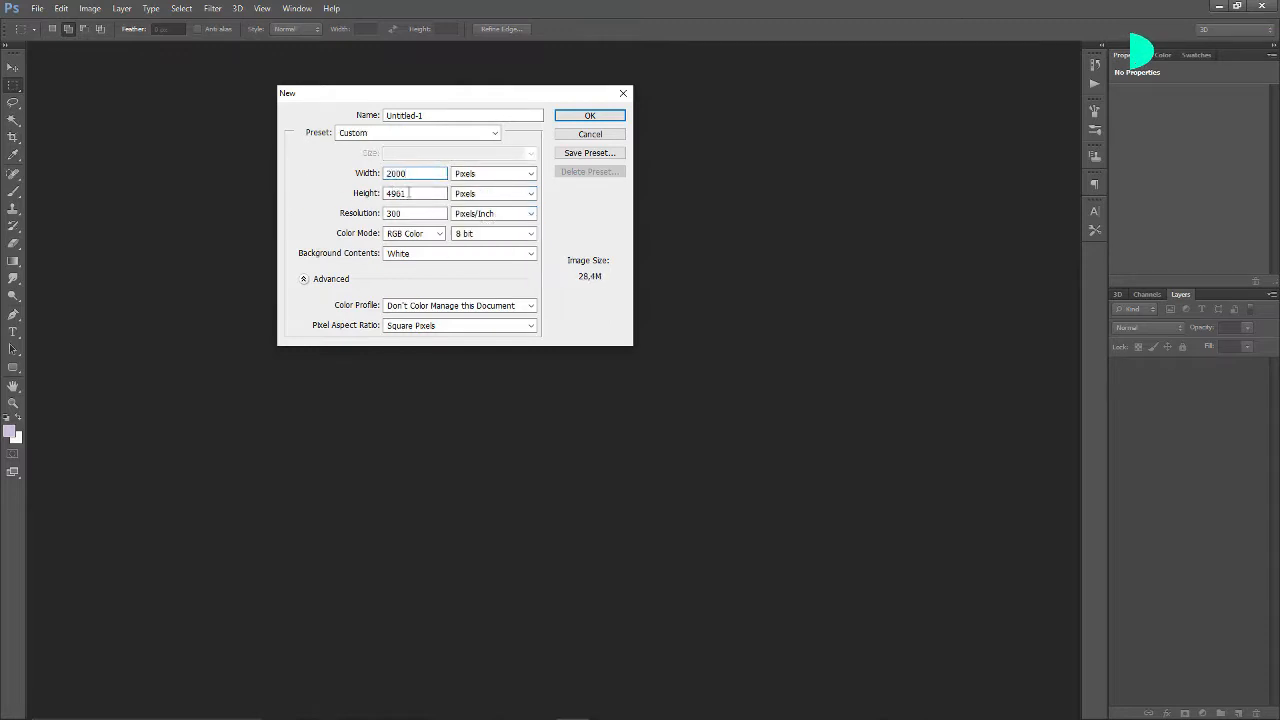
{"action": "left_click_drag", "start_coordinate": [415, 193], "coordinate": [357, 191]}
{"action": "type", "text": "2000"}
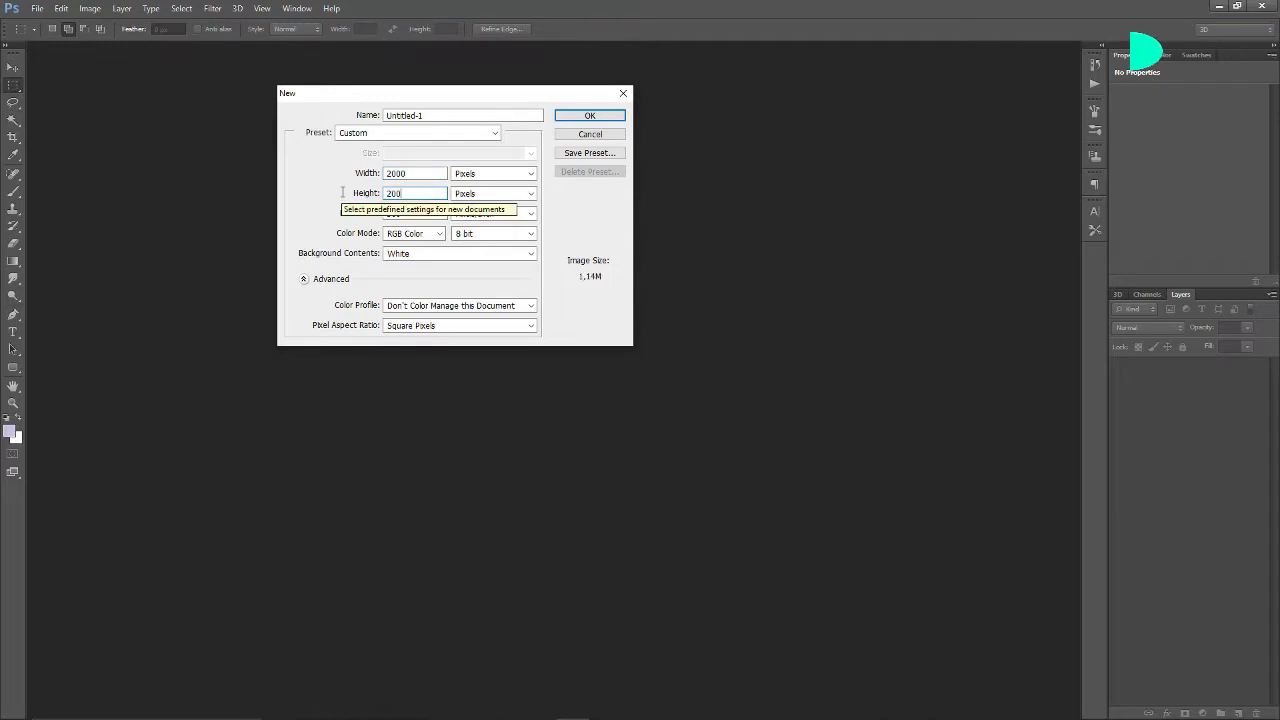
{"action": "left_click", "coordinate": [601, 117]}
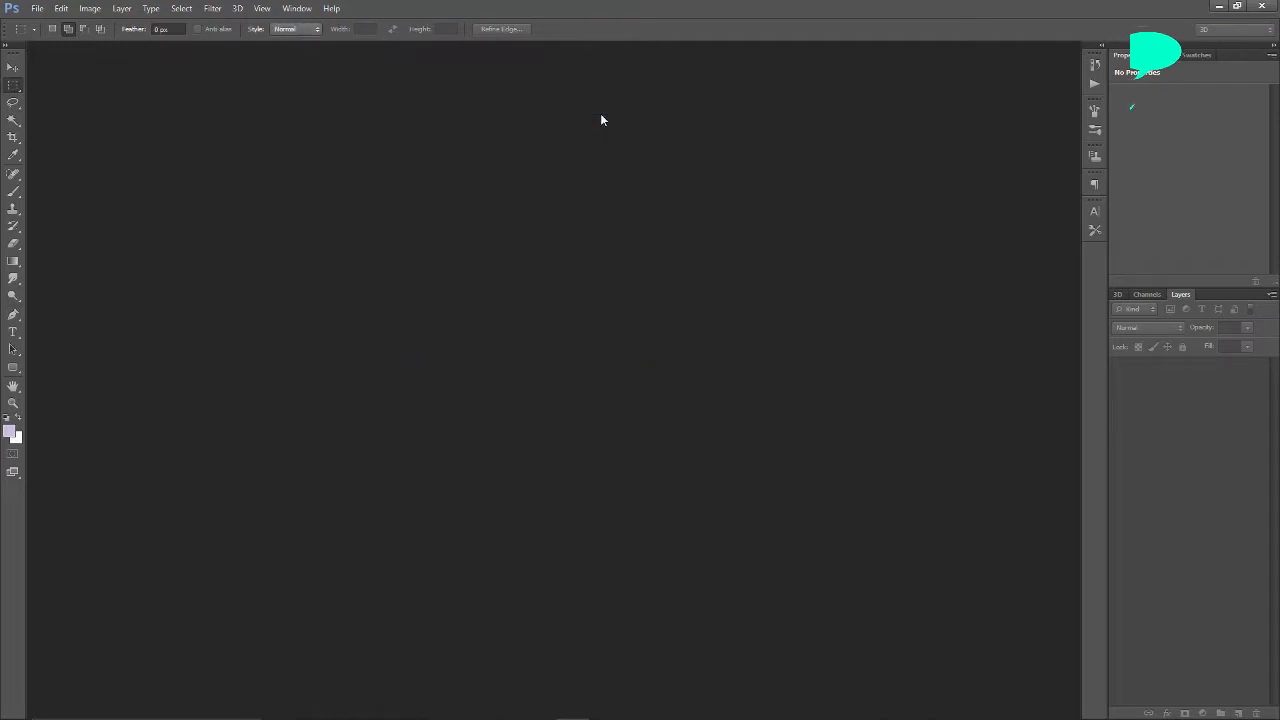
Open the black-and-white street puddle reflection photo from the Bebas folder inside Image design > UTS.
{"action": "left_click", "coordinate": [41, 11]}
{"action": "left_click", "coordinate": [299, 158]}
{"action": "key", "text": "v"}
{"action": "left_click", "coordinate": [37, 8]}
{"action": "left_click", "coordinate": [50, 30]}
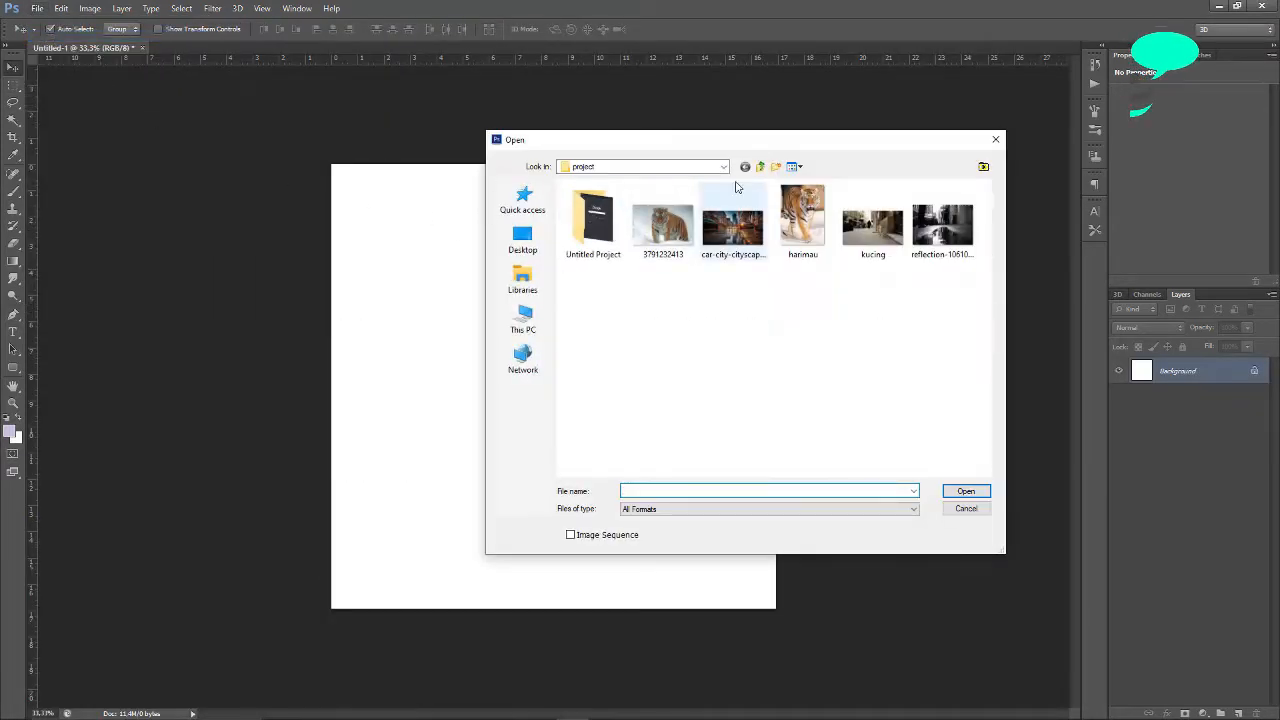
{"action": "left_click", "coordinate": [760, 167]}
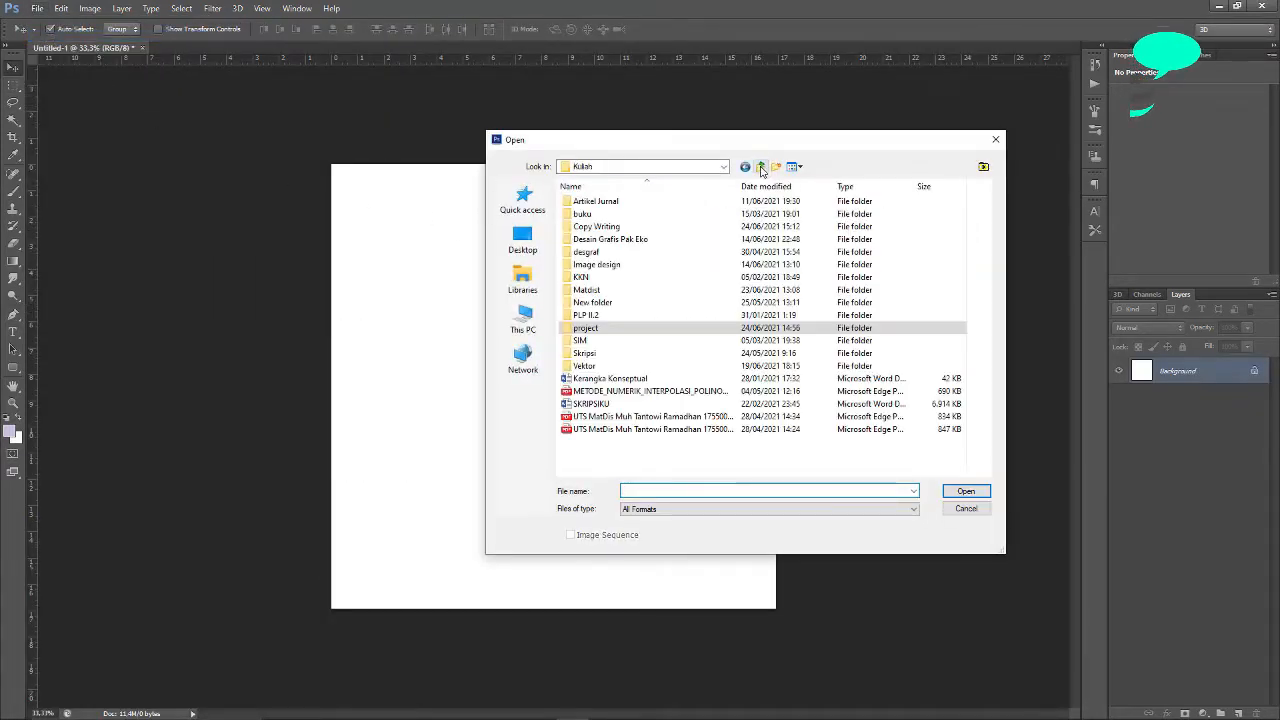
{"action": "double_click", "coordinate": [615, 267]}
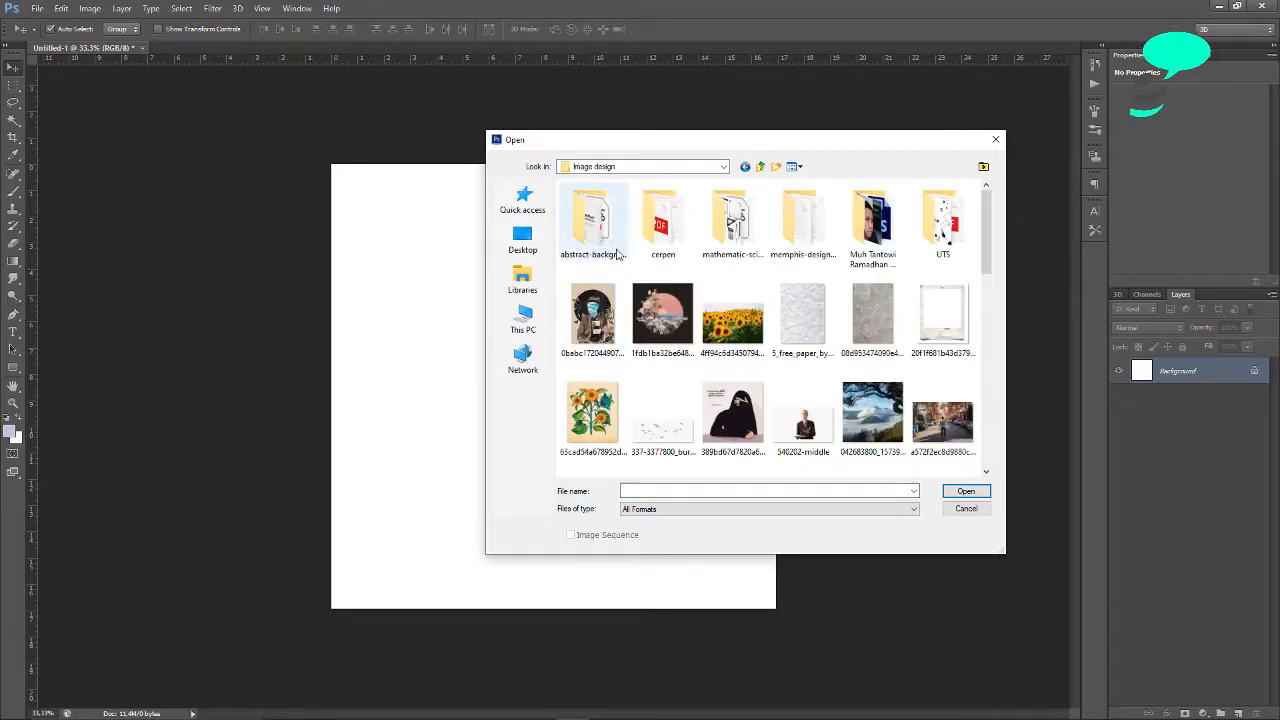
{"action": "double_click", "coordinate": [928, 232]}
{"action": "double_click", "coordinate": [584, 212]}
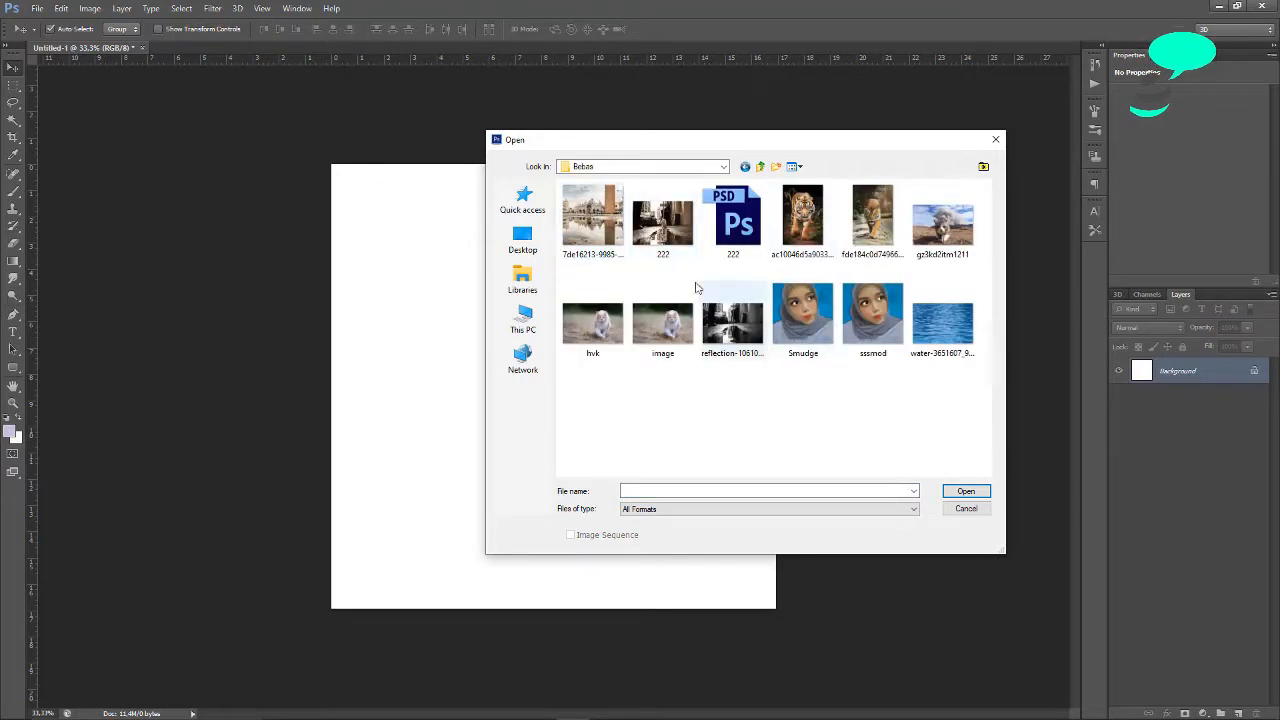
{"action": "left_click", "coordinate": [732, 322]}
{"action": "left_click", "coordinate": [962, 491]}
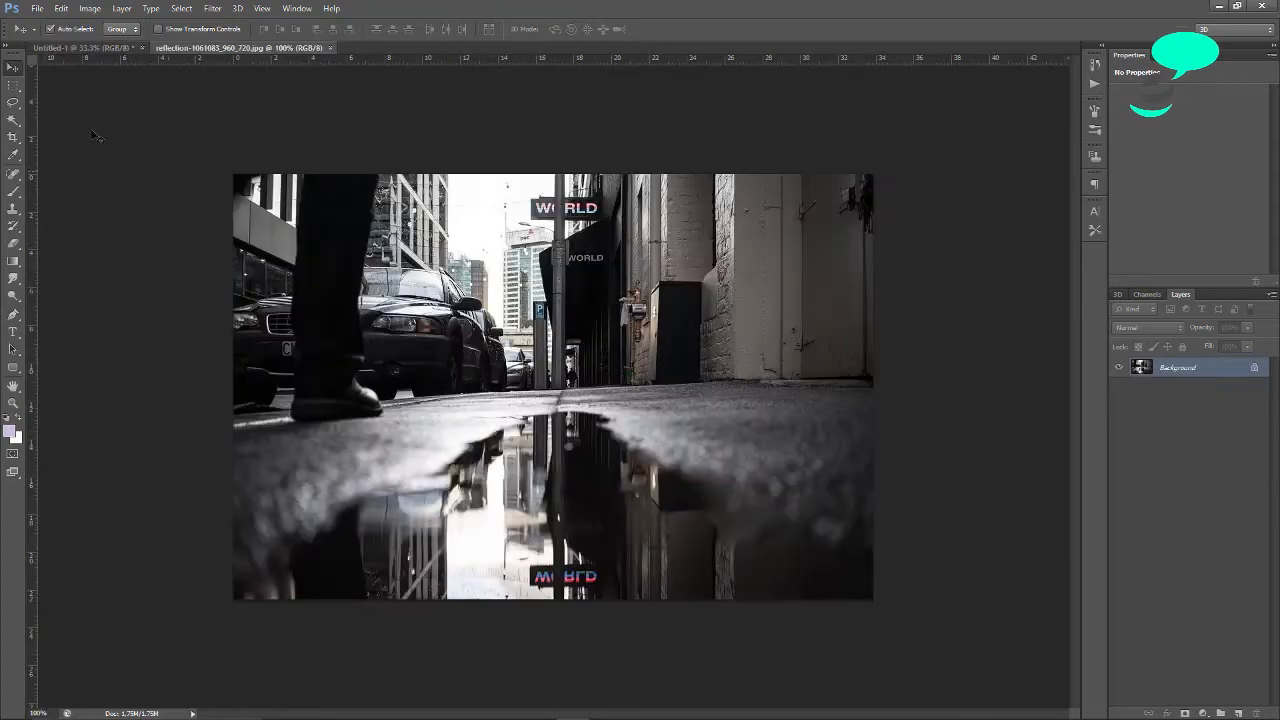
Copy the street reflection photo into the Untitled-1 document and scale it up to fill the whole square canvas.
{"action": "left_click_drag", "start_coordinate": [524, 328], "coordinate": [452, 237]}
{"action": "key", "text": "ctrl+t"}
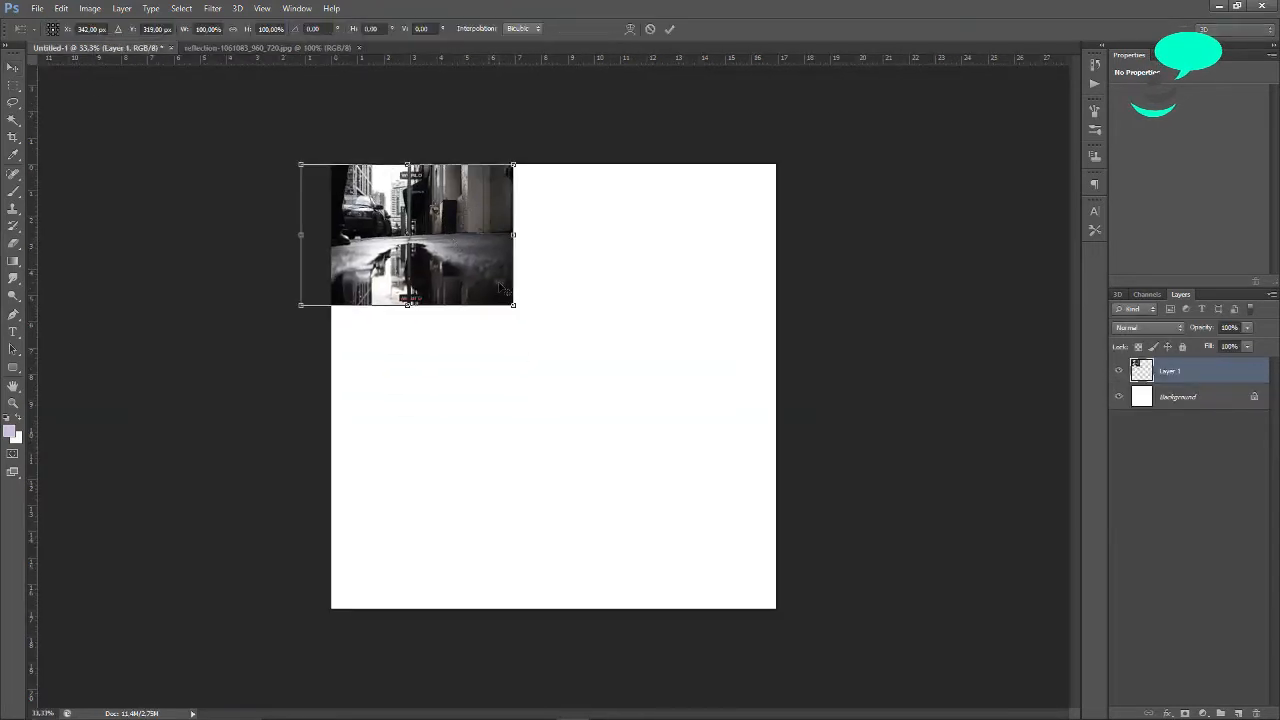
{"action": "left_click_drag", "start_coordinate": [514, 307], "coordinate": [925, 598]}
{"action": "left_click_drag", "start_coordinate": [801, 520], "coordinate": [783, 519]}
{"action": "key", "text": "Return"}
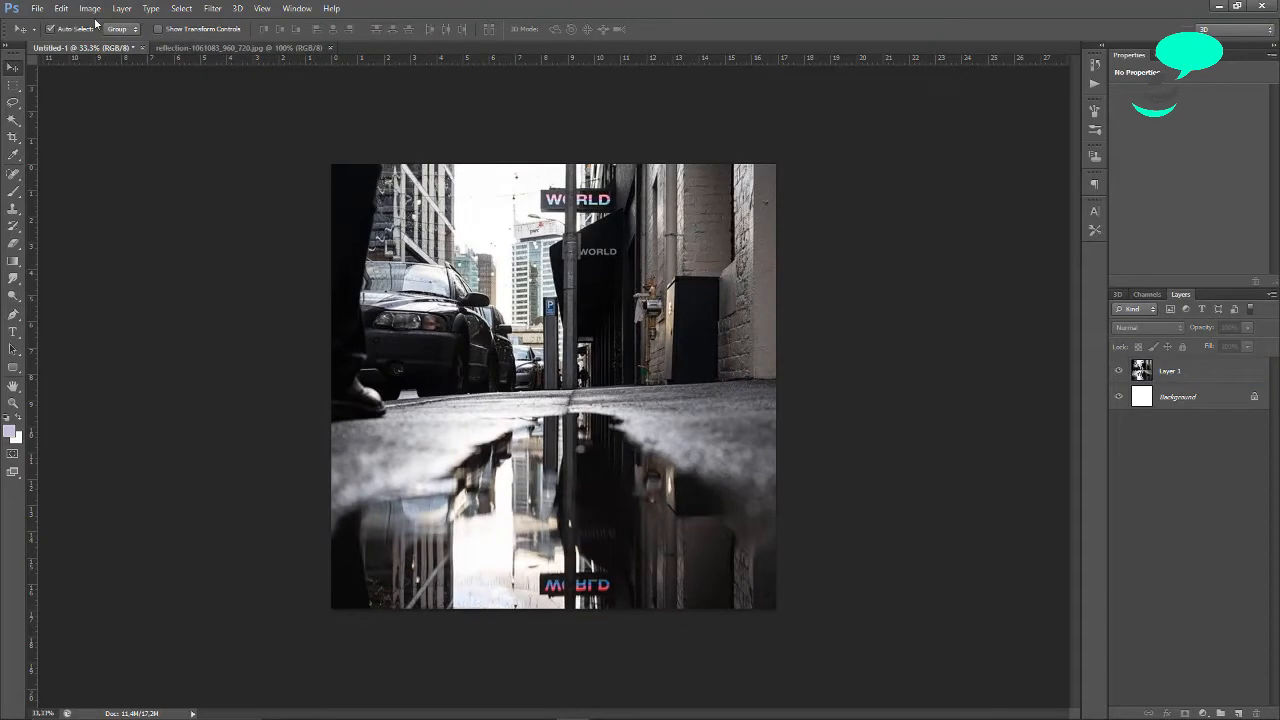
Open the cat image kucing from the project folder on drive D.
{"action": "left_click", "coordinate": [40, 8]}
{"action": "left_click", "coordinate": [50, 35]}
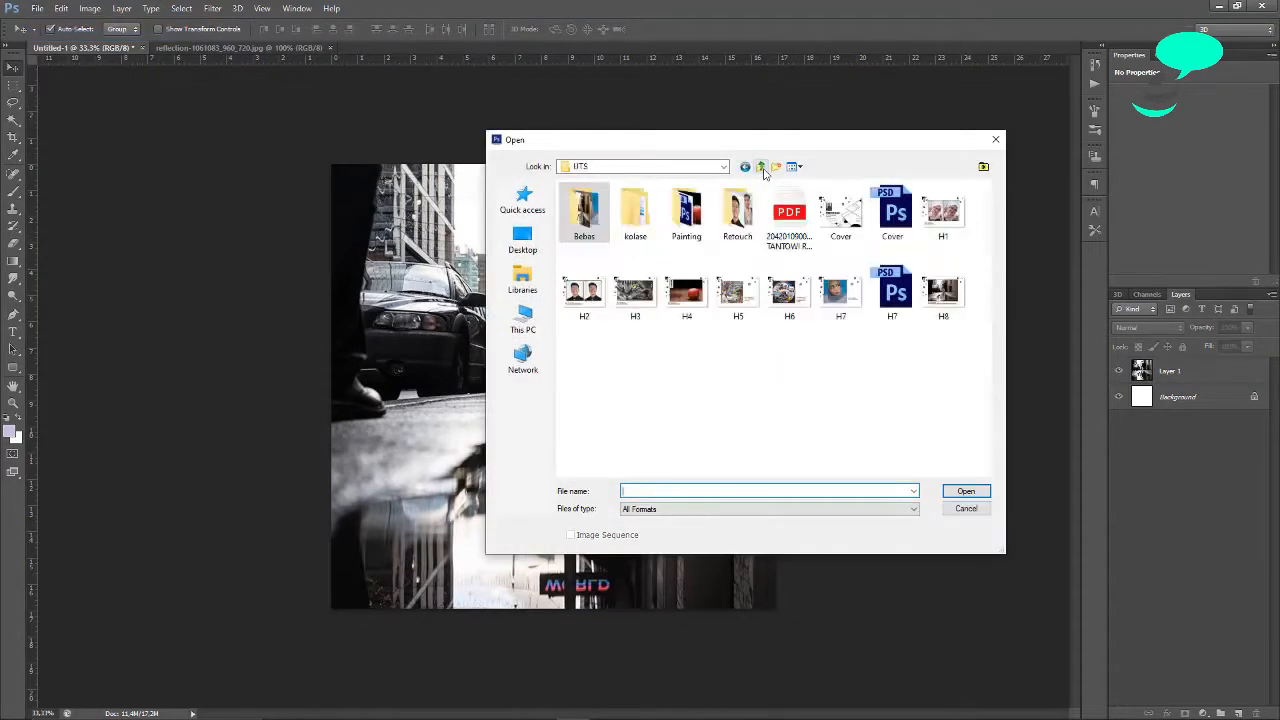
{"action": "left_click", "coordinate": [523, 330]}
{"action": "double_click", "coordinate": [750, 362]}
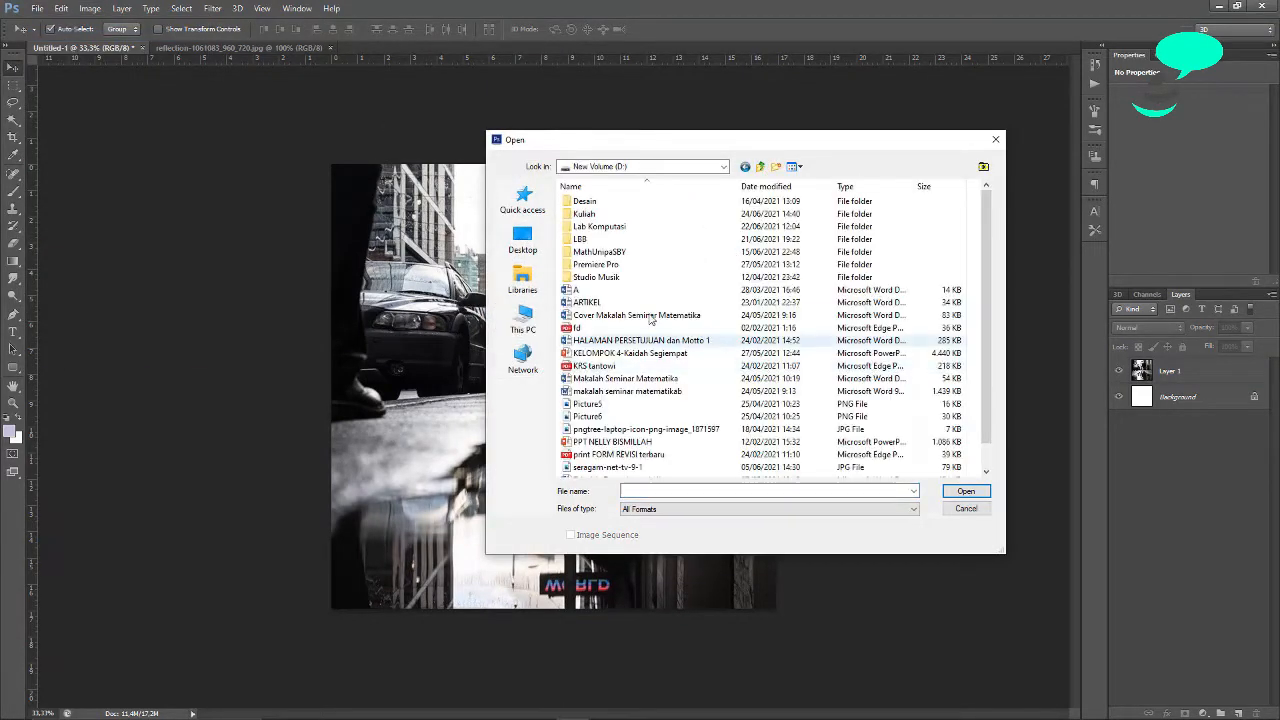
{"action": "double_click", "coordinate": [604, 210]}
{"action": "double_click", "coordinate": [604, 318]}
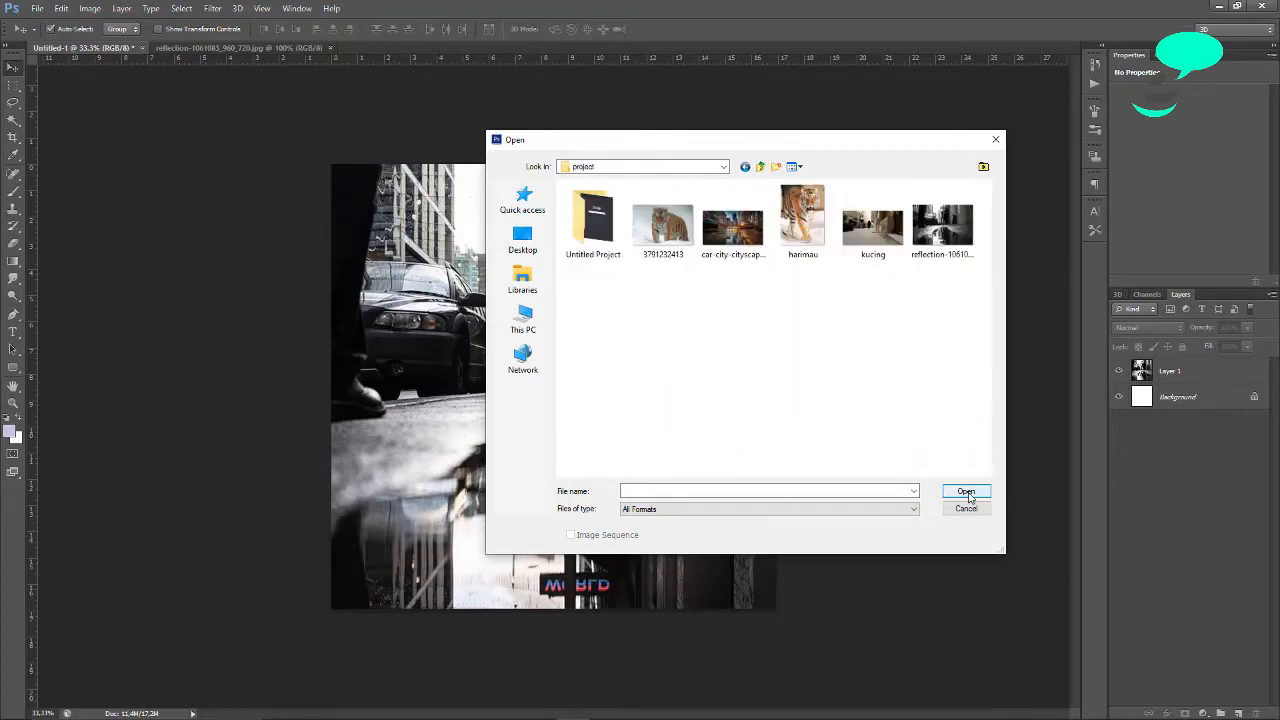
{"action": "left_click", "coordinate": [883, 256]}
{"action": "left_click", "coordinate": [966, 492]}
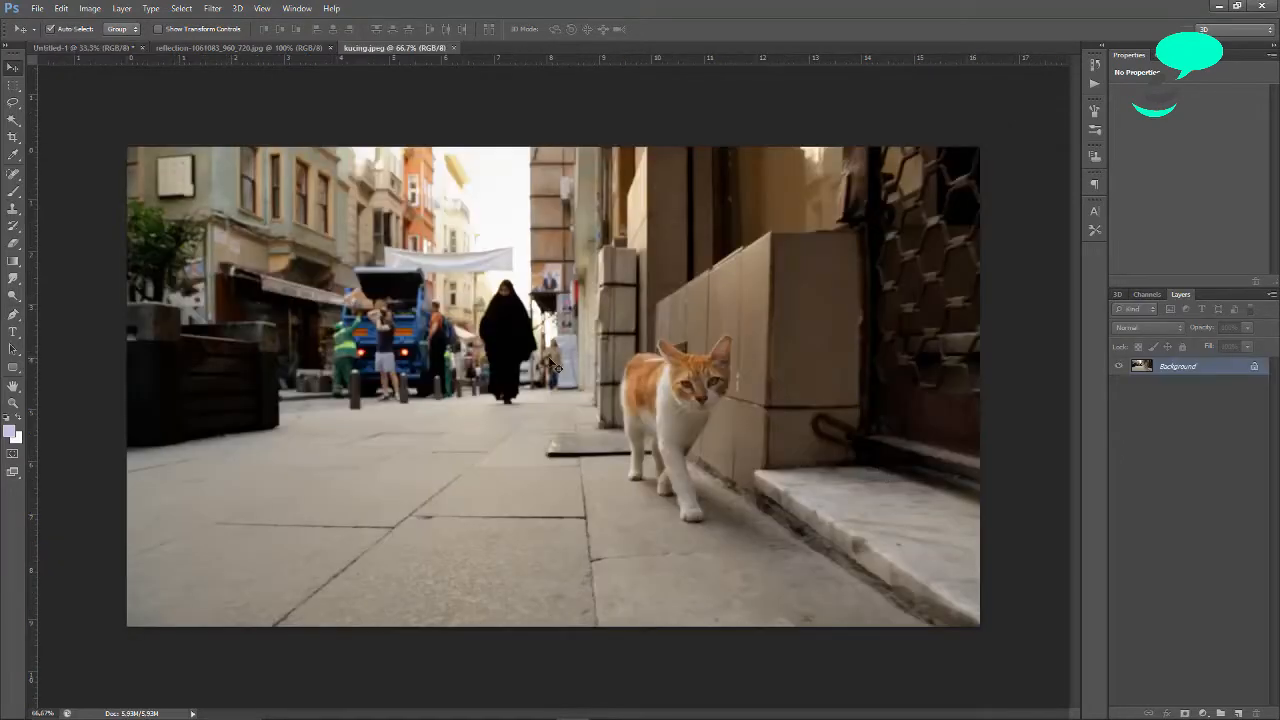
Open the tiger image harimau from the project folder.
{"action": "left_click", "coordinate": [35, 8]}
{"action": "left_click", "coordinate": [60, 33]}
{"action": "left_click", "coordinate": [804, 222]}
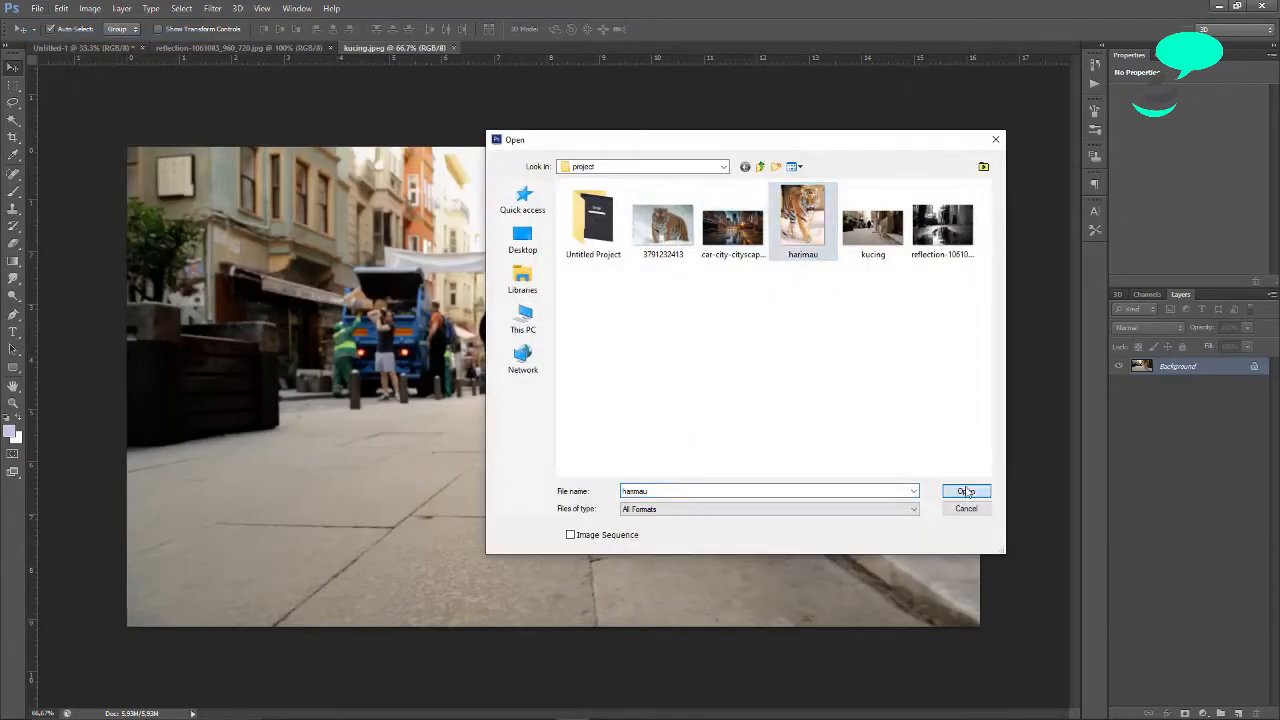
{"action": "left_click", "coordinate": [966, 492]}
Enlarge the tiger image to a width of 2000 pixels.
{"action": "key", "text": "ctrl+plus"}
{"action": "key", "text": "ctrl+plus"}
{"action": "left_click", "coordinate": [90, 8]}
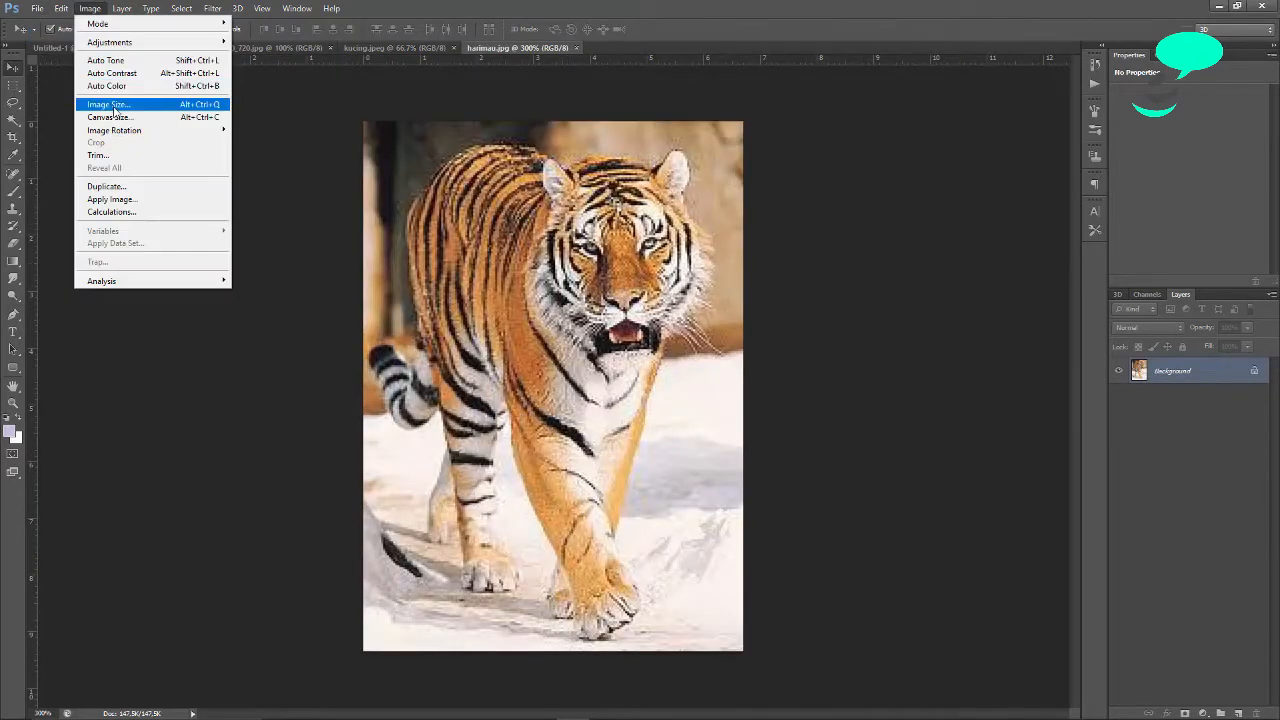
{"action": "left_click", "coordinate": [110, 108]}
{"action": "type", "text": "2000"}
{"action": "key", "text": "Return"}
{"action": "key", "text": "ctrl+minus"}
{"action": "key", "text": "ctrl+minus"}
{"action": "key", "text": "ctrl+minus"}
{"action": "key", "text": "ctrl+minus"}
{"action": "key", "text": "ctrl+minus"}
{"action": "key", "text": "ctrl+minus"}
{"action": "key", "text": "ctrl+minus"}
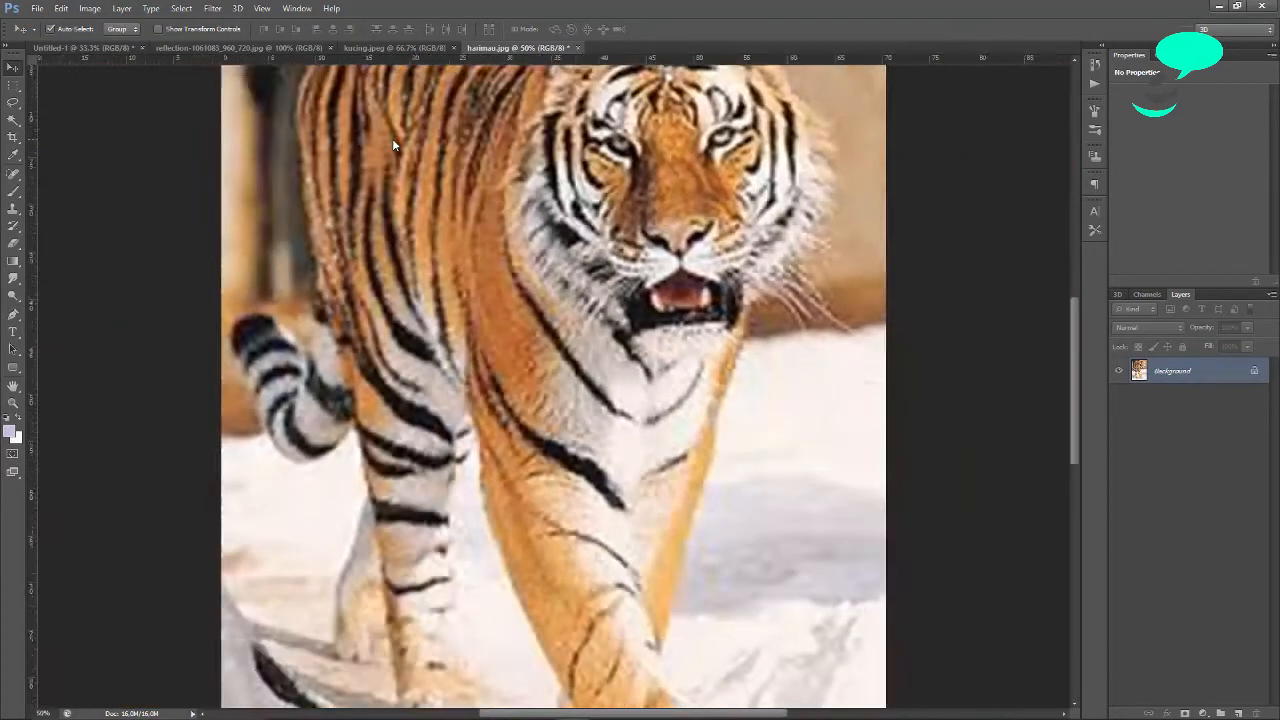
Compare the tiger and cat documents and check the image size of the kucing photo.
{"action": "left_click", "coordinate": [395, 47]}
{"action": "left_click", "coordinate": [485, 46]}
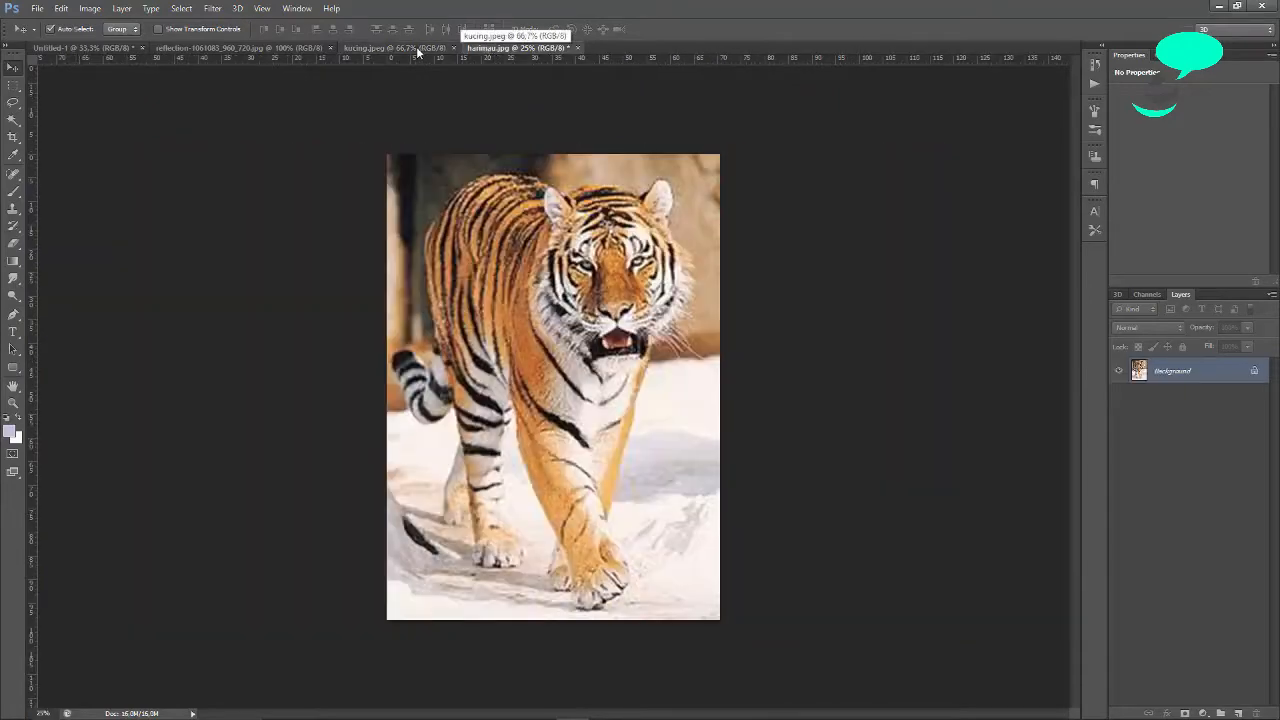
{"action": "left_click", "coordinate": [416, 47]}
{"action": "left_click", "coordinate": [535, 48]}
{"action": "left_click", "coordinate": [395, 47]}
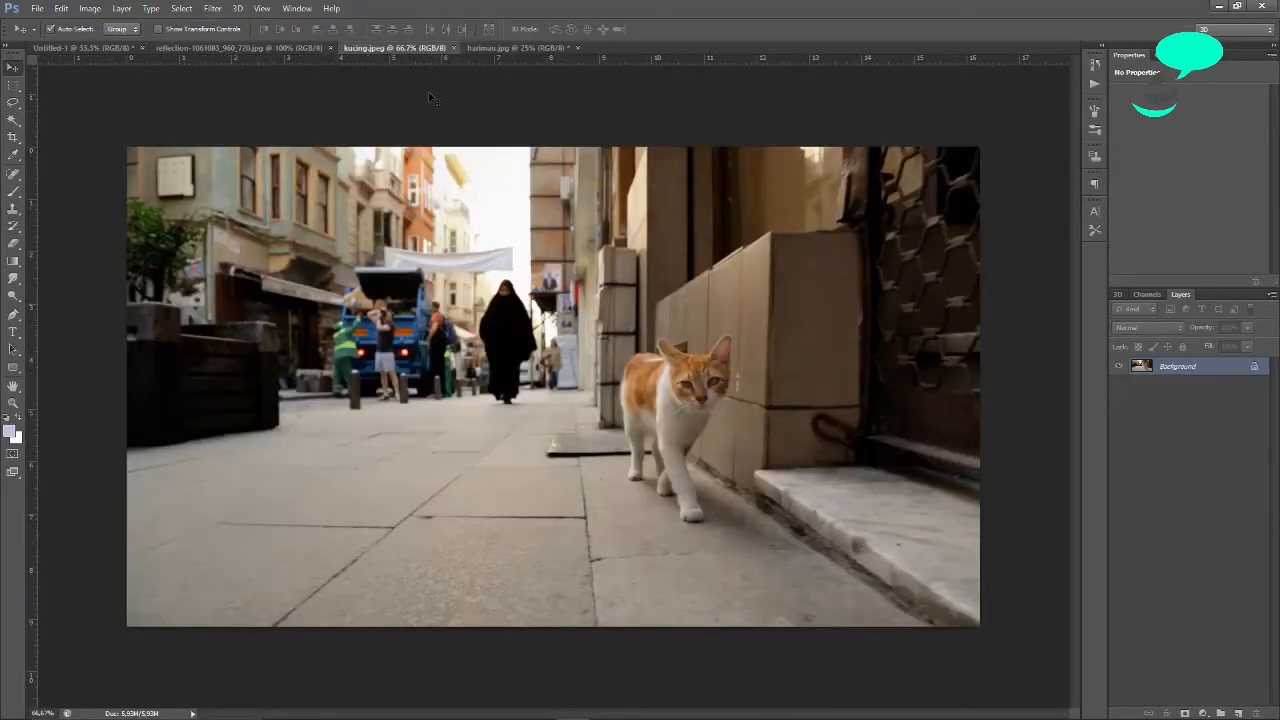
{"action": "left_click", "coordinate": [90, 8]}
{"action": "left_click", "coordinate": [137, 108]}
{"action": "left_click", "coordinate": [567, 115]}
Start a Pen tool path at the cat's rear paw and trace it up the hind leg to the back.
{"action": "key", "text": "ctrl+plus"}
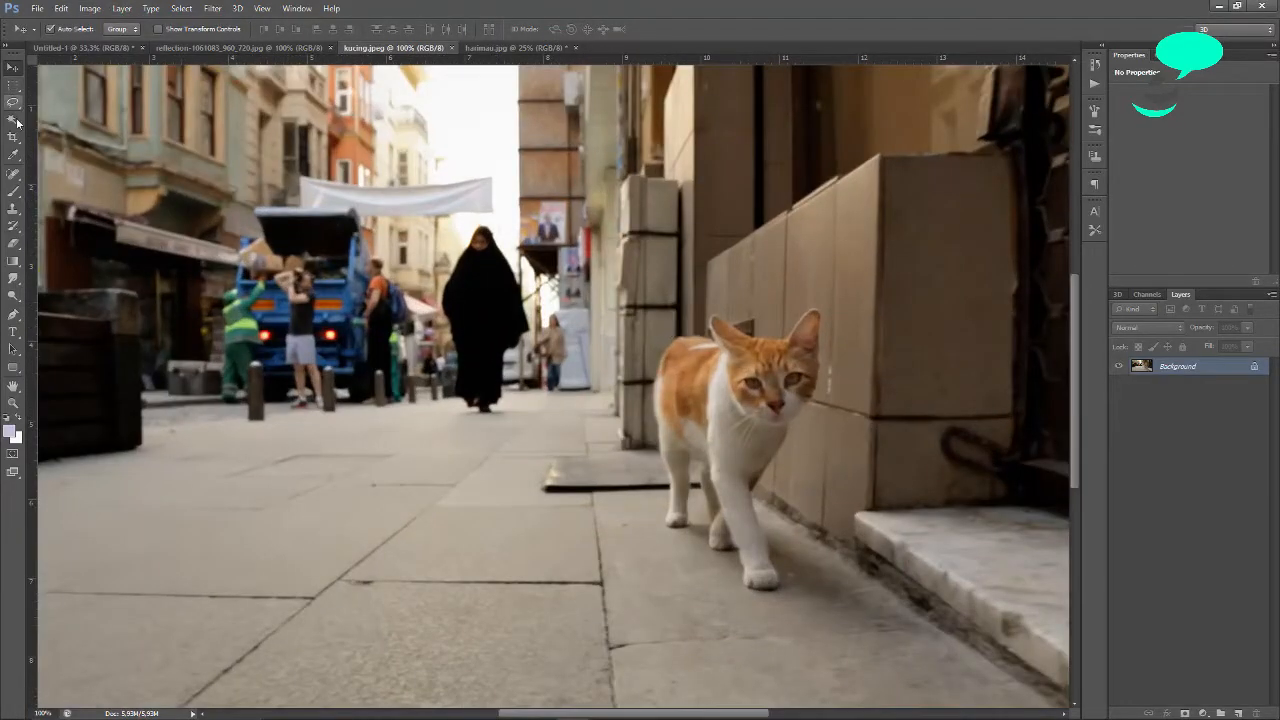
{"action": "left_click", "coordinate": [13, 314]}
{"action": "key", "text": "ctrl+plus"}
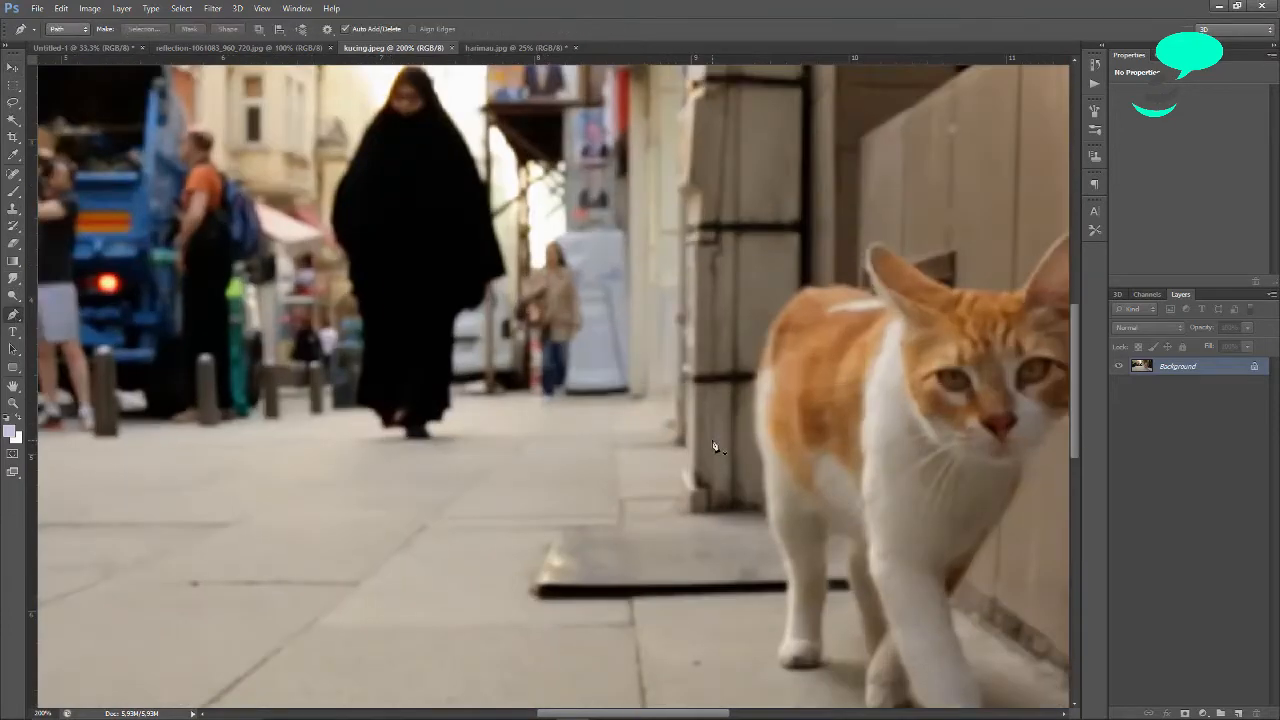
{"action": "left_click_drag", "start_coordinate": [653, 713], "coordinate": [702, 713]}
{"action": "scroll", "coordinate": [571, 178], "scroll_direction": "down", "scroll_amount": 2}
{"action": "left_click_drag", "start_coordinate": [531, 553], "coordinate": [538, 515]}
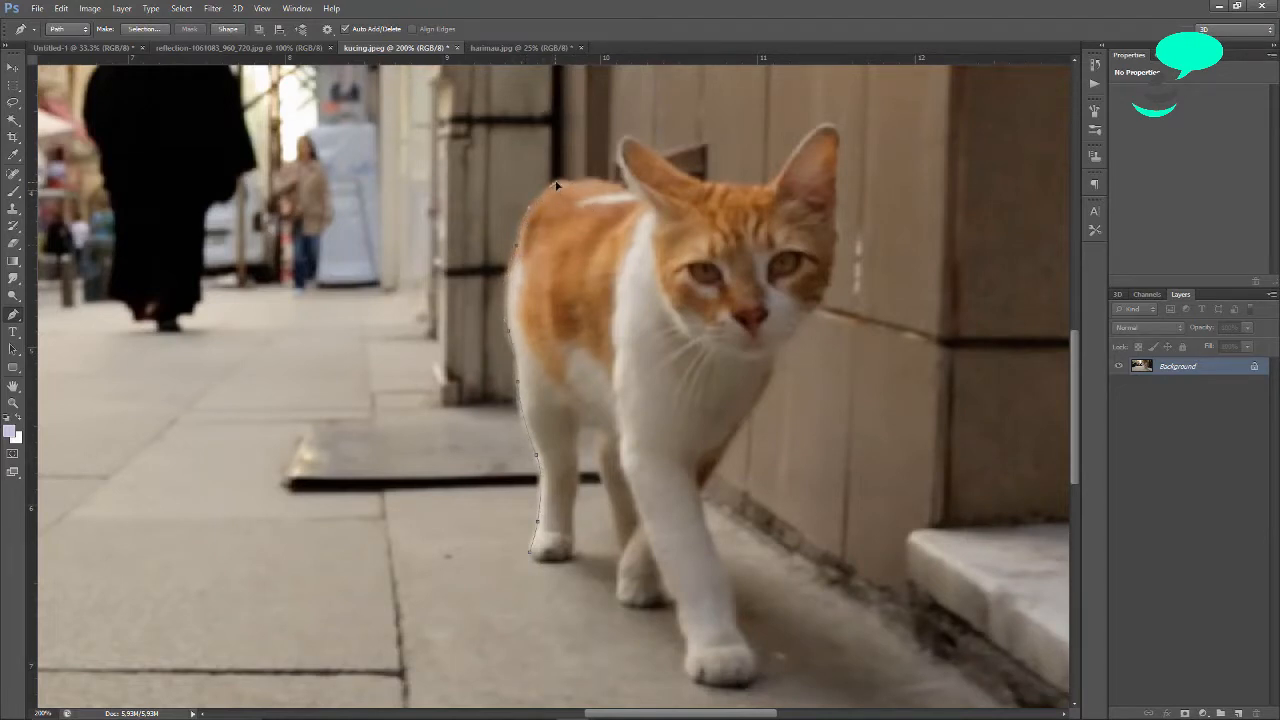
Continue the pen path along the cat's back, around both ears and down the side of the face to the chin.
{"action": "left_click", "coordinate": [633, 191]}
{"action": "left_click_drag", "start_coordinate": [618, 160], "coordinate": [616, 147]}
{"action": "left_click", "coordinate": [804, 321]}
{"action": "scroll", "coordinate": [802, 326], "scroll_direction": "down", "scroll_amount": 2}
{"action": "left_click", "coordinate": [787, 297]}
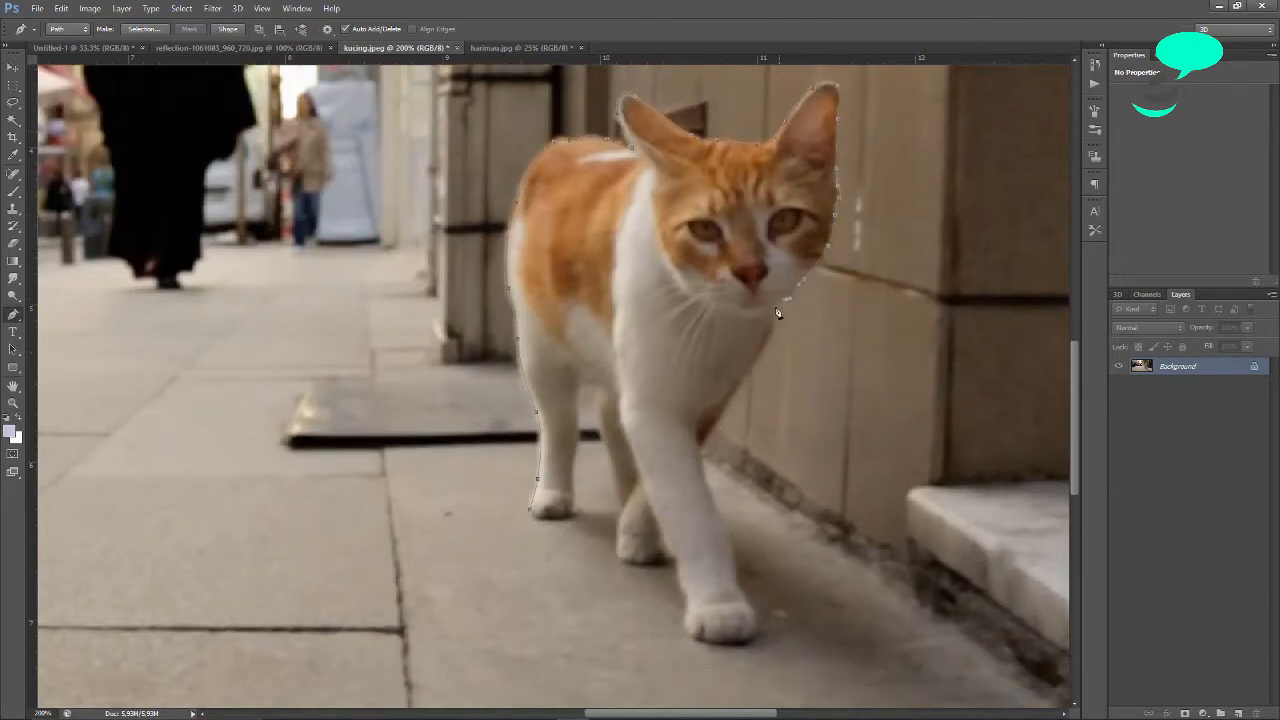
{"action": "left_click", "coordinate": [778, 307]}
Continue the pen path from the cat's chin down the chest and along the outer side of the front leg toward the paw.
{"action": "scroll", "coordinate": [778, 308], "scroll_direction": "down", "scroll_amount": 6}
{"action": "left_click", "coordinate": [767, 209]}
{"action": "left_click", "coordinate": [751, 240]}
{"action": "left_click", "coordinate": [734, 272]}
{"action": "scroll", "coordinate": [712, 320], "scroll_direction": "down", "scroll_amount": 3}
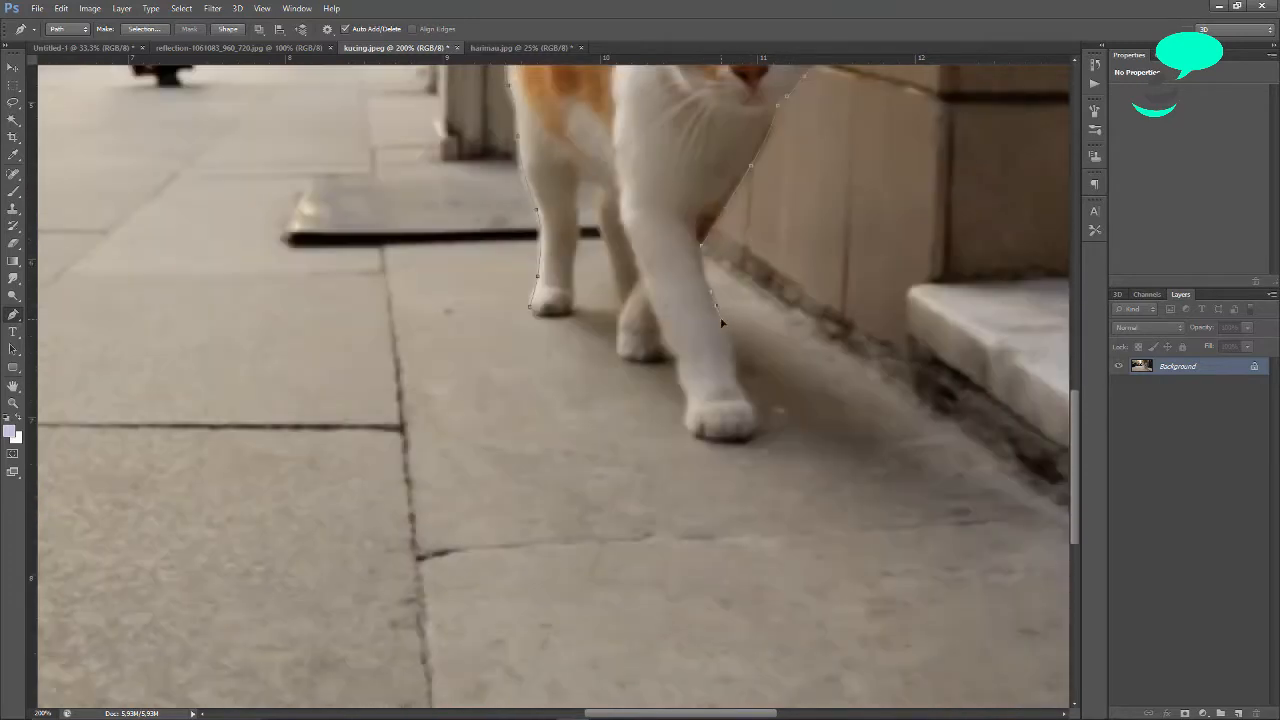
{"action": "left_click", "coordinate": [737, 362]}
{"action": "scroll", "coordinate": [746, 346], "scroll_direction": "down", "scroll_amount": 2}
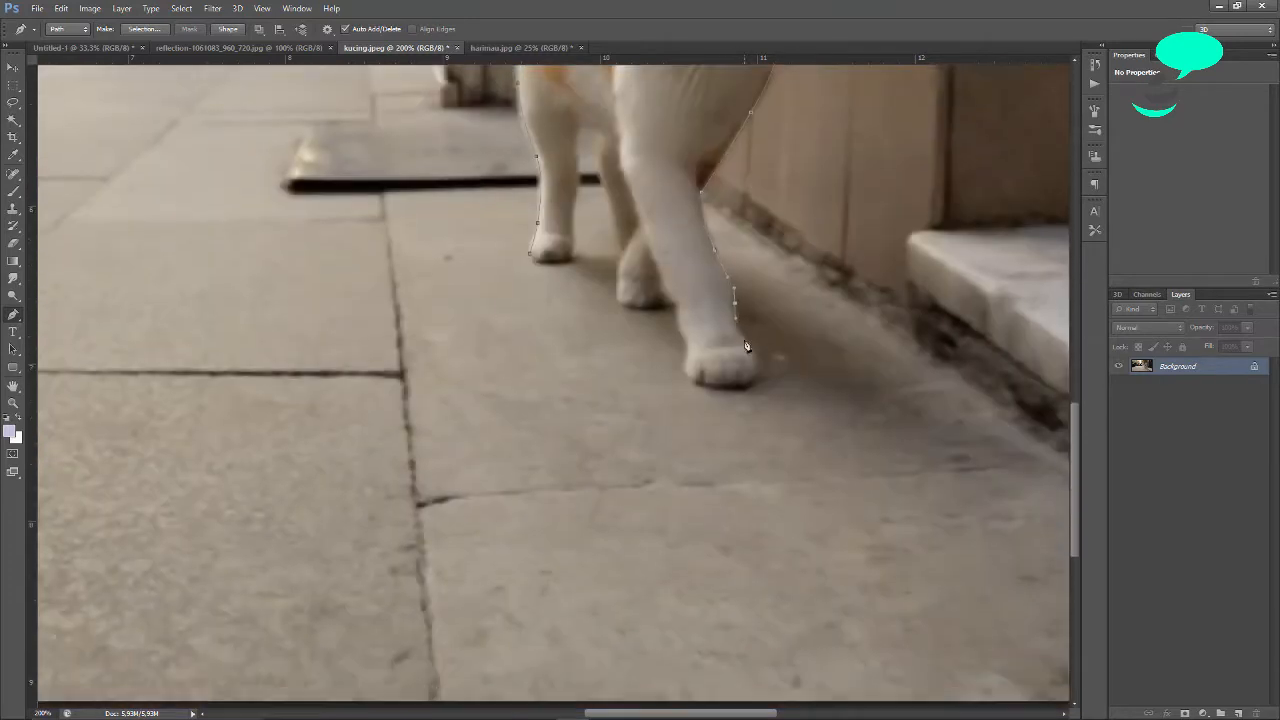
Trace around the cat's front paws and complete the path outline along the remaining legs.
{"action": "left_click", "coordinate": [702, 389]}
{"action": "left_click_drag", "start_coordinate": [651, 309], "coordinate": [633, 309]}
{"action": "left_click_drag", "start_coordinate": [623, 309], "coordinate": [617, 299]}
{"action": "scroll", "coordinate": [708, 234], "scroll_direction": "up", "scroll_amount": 6}
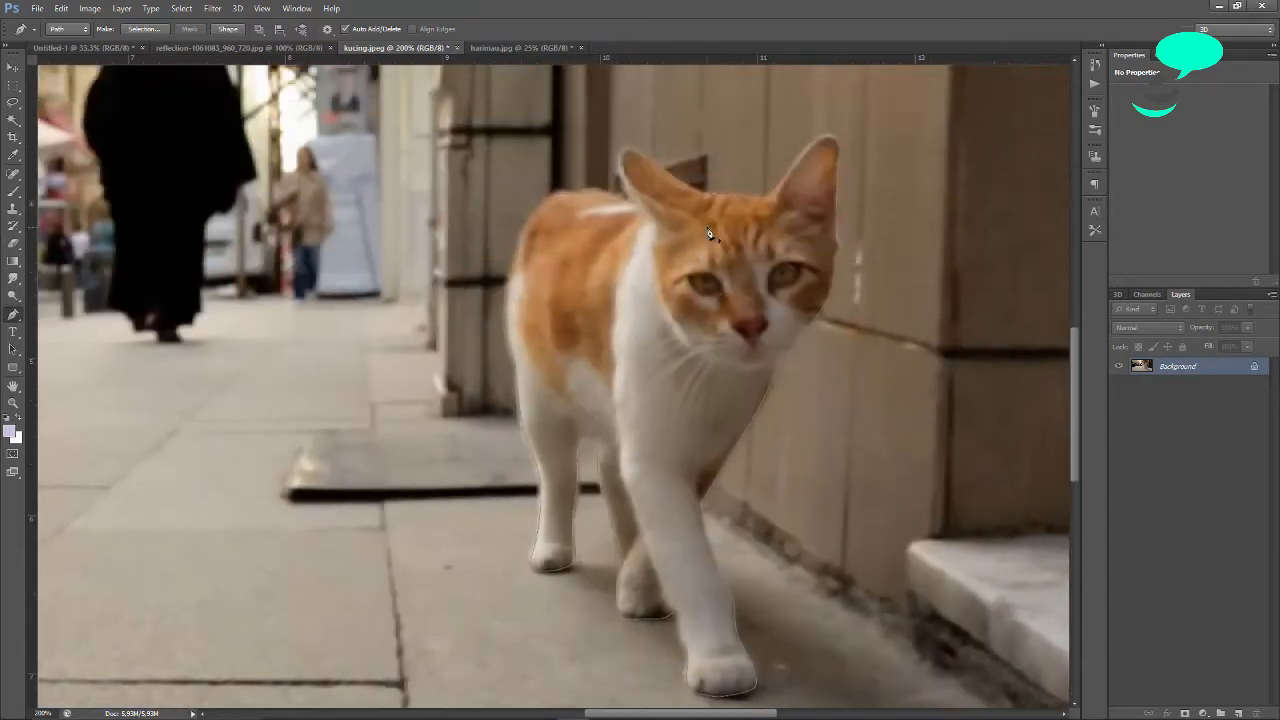
Try turning the cat path into a selection, copying it to a new layer and hiding the Background, then undo.
{"action": "key", "text": "ctrl+Return"}
{"action": "key", "text": "ctrl+j"}
{"action": "left_click", "coordinate": [1118, 383]}
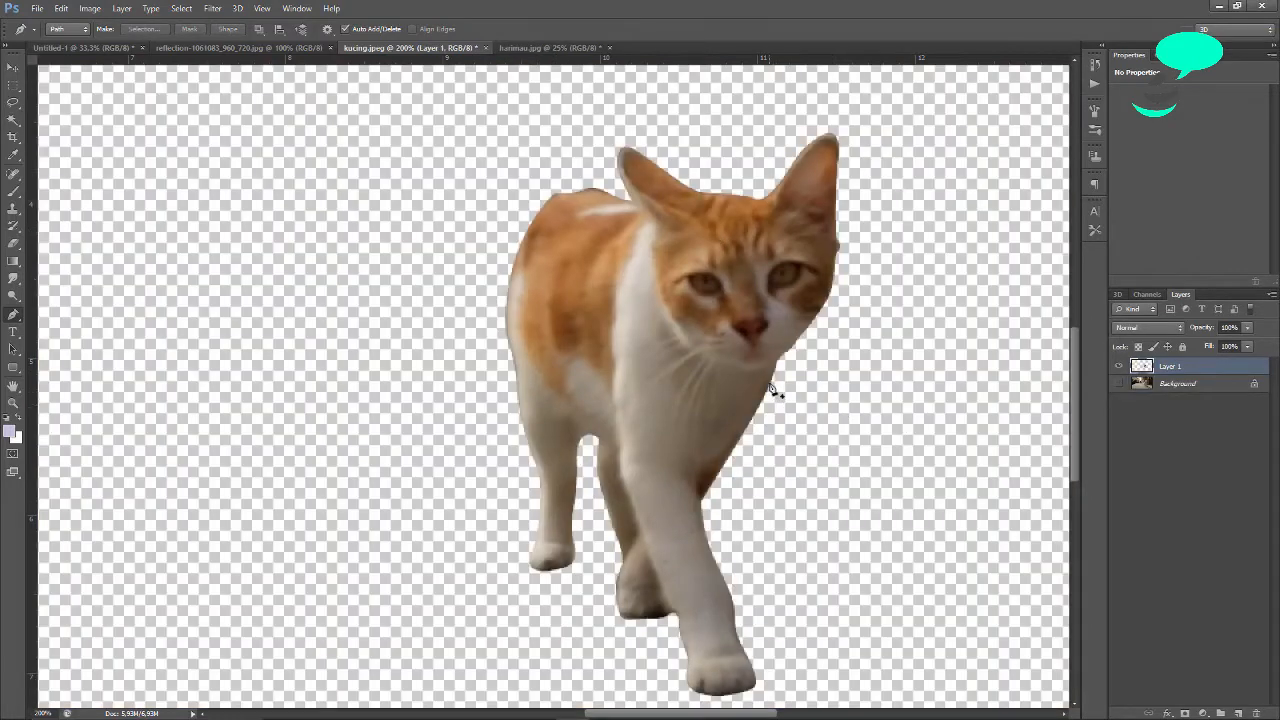
{"action": "key", "text": "ctrl+z"}
Try refining the edge of the cat selection along the cheek with a size 15 Refine Radius brush, then revert to the path.
{"action": "left_click", "coordinate": [181, 8]}
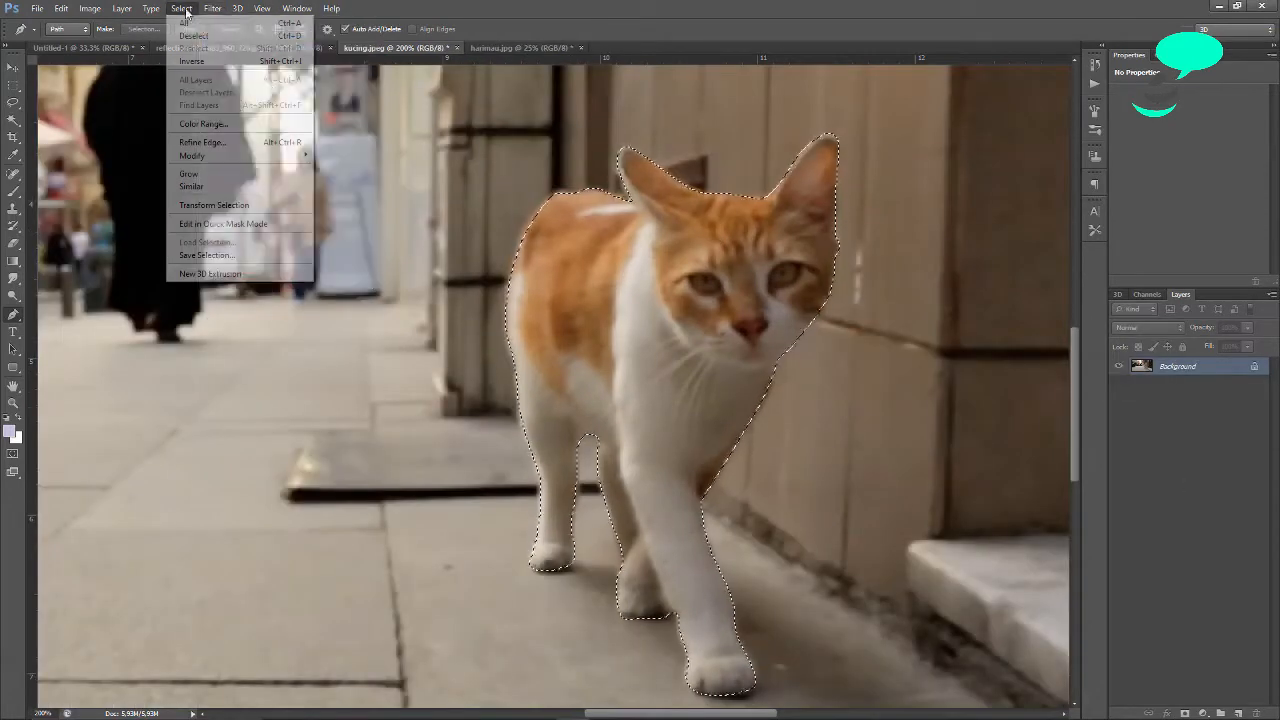
{"action": "left_click", "coordinate": [212, 145]}
{"action": "left_click", "coordinate": [131, 29]}
{"action": "left_click_drag", "start_coordinate": [127, 45], "coordinate": [119, 45]}
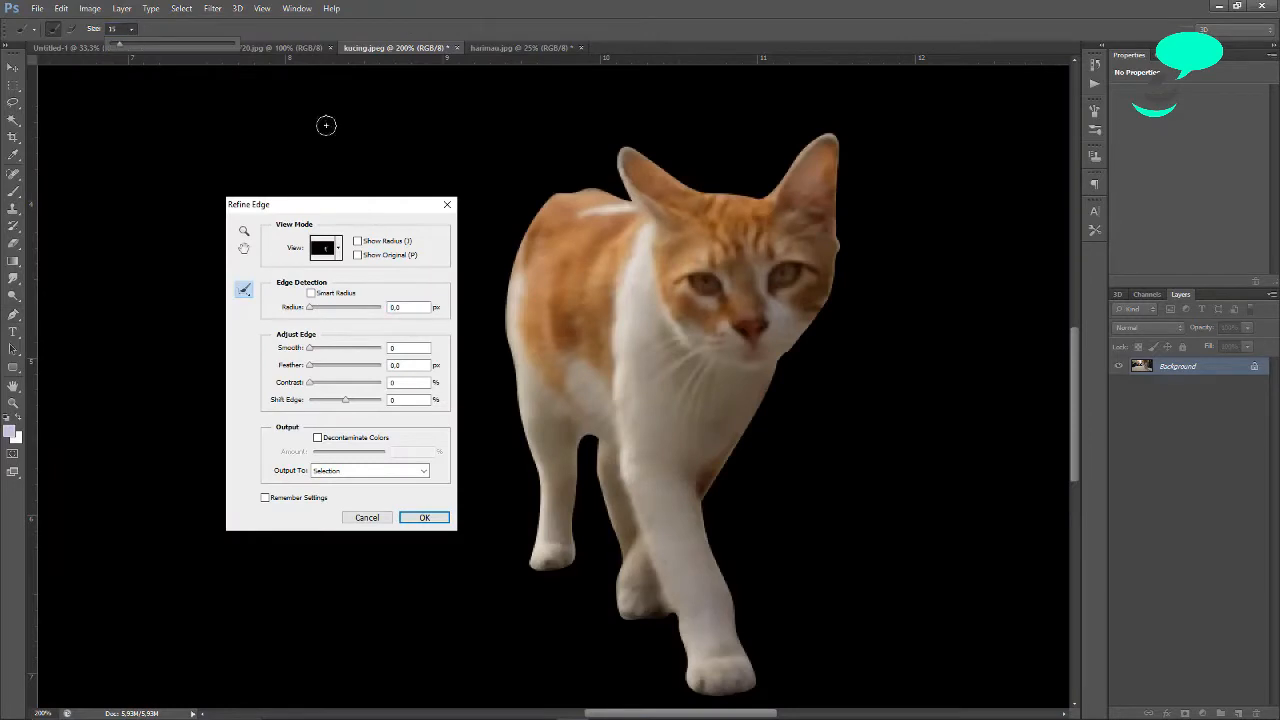
{"action": "left_click", "coordinate": [835, 281]}
{"action": "left_click_drag", "start_coordinate": [835, 293], "coordinate": [817, 318]}
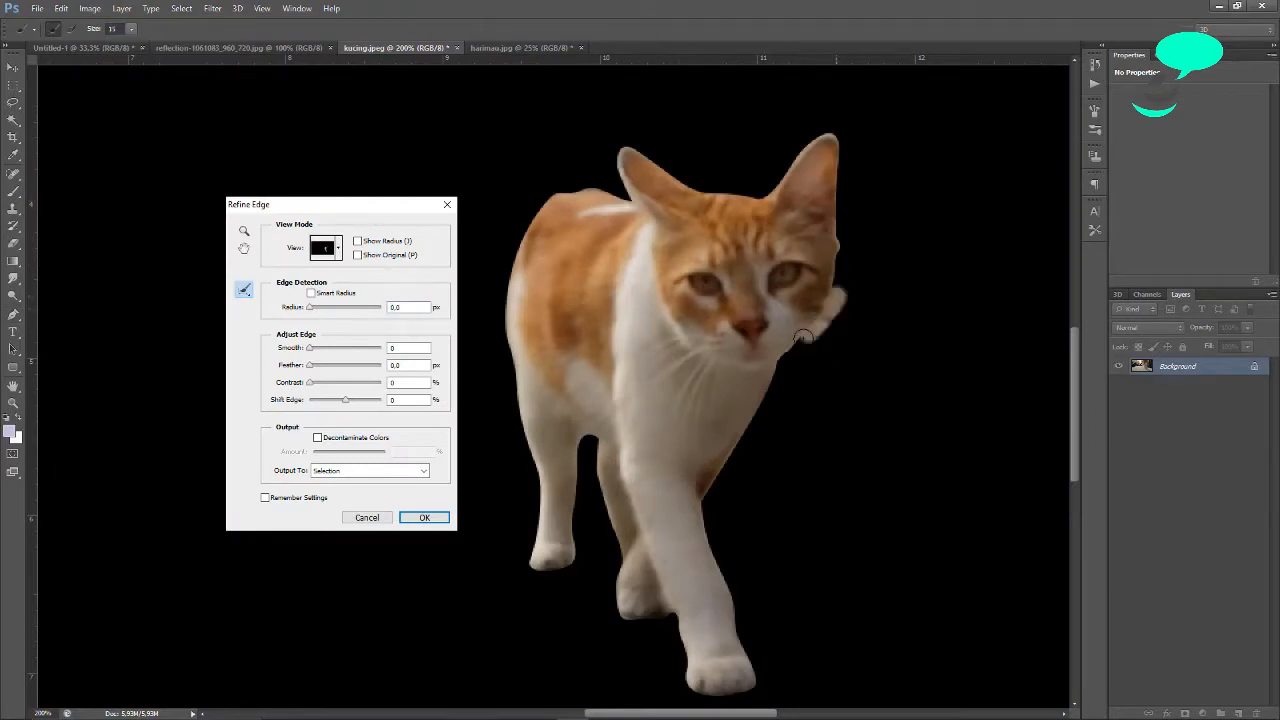
{"action": "left_click", "coordinate": [367, 518]}
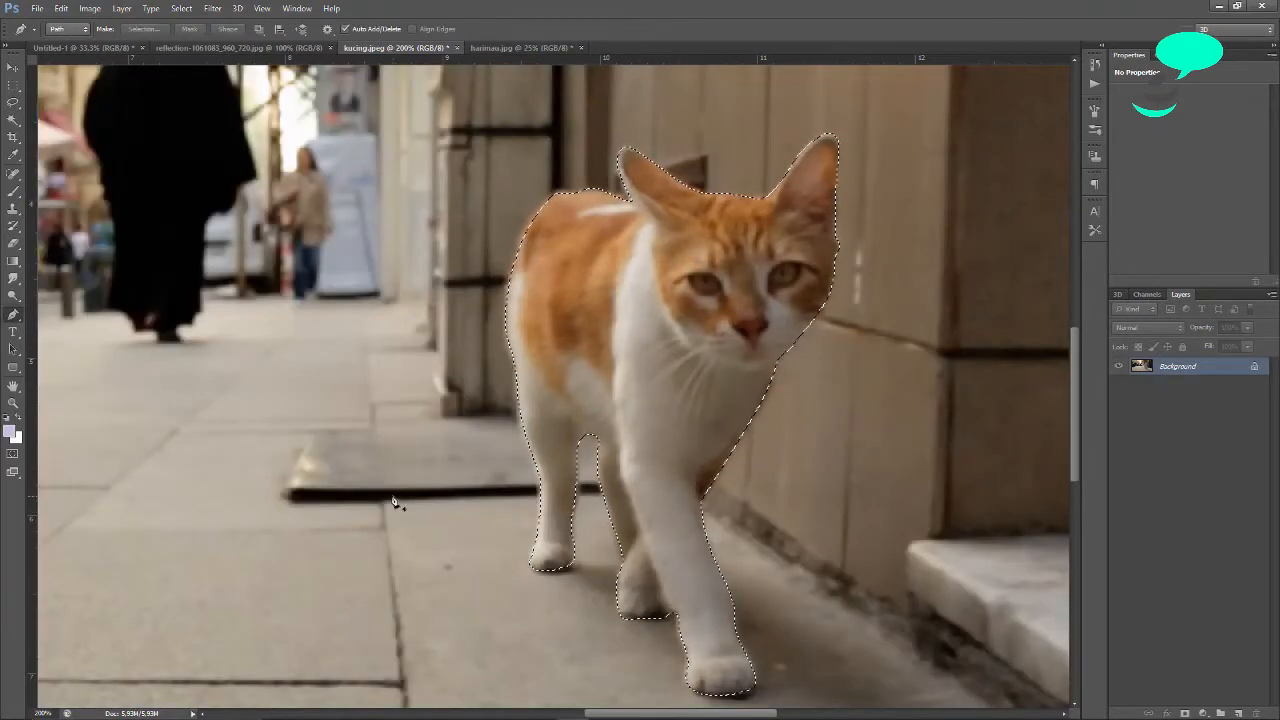
{"action": "key", "text": "ctrl+z"}
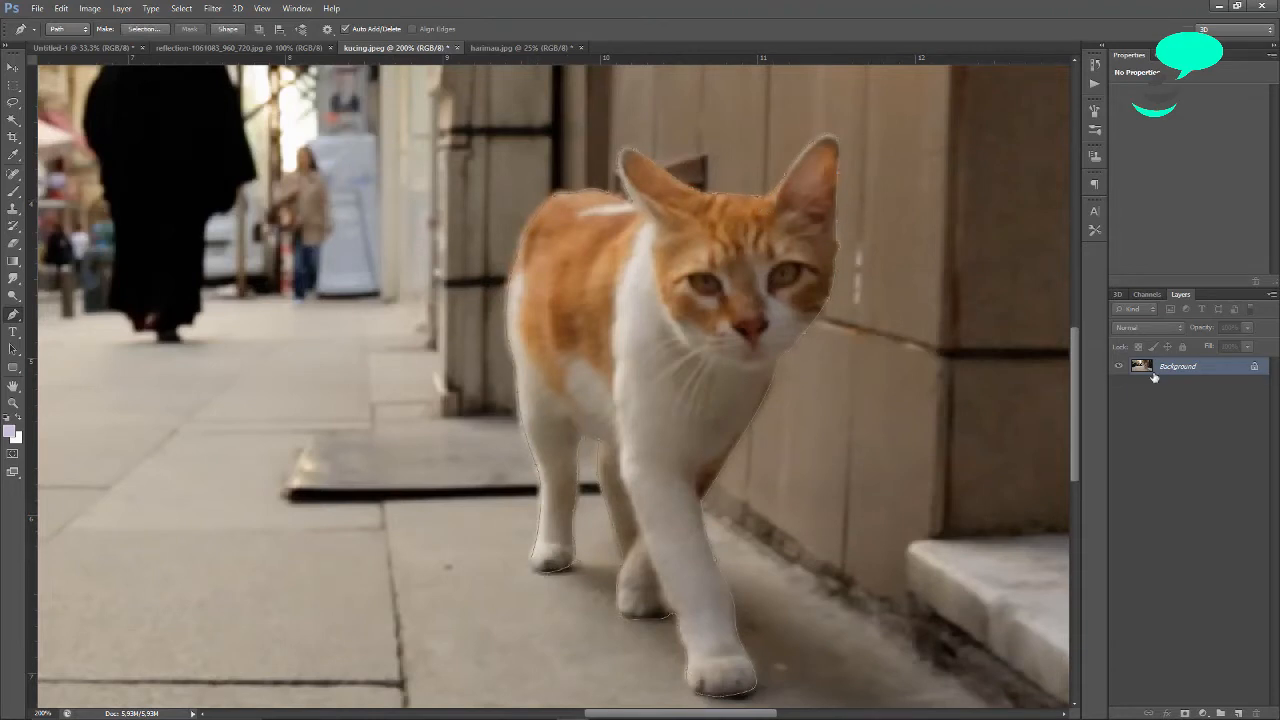
Copy the cat to a new layer using the path as a selection, and move the cutout into the Untitled-1 document.
{"action": "key", "text": "ctrl+Return"}
{"action": "key", "text": "ctrl+j"}
{"action": "key", "text": "v"}
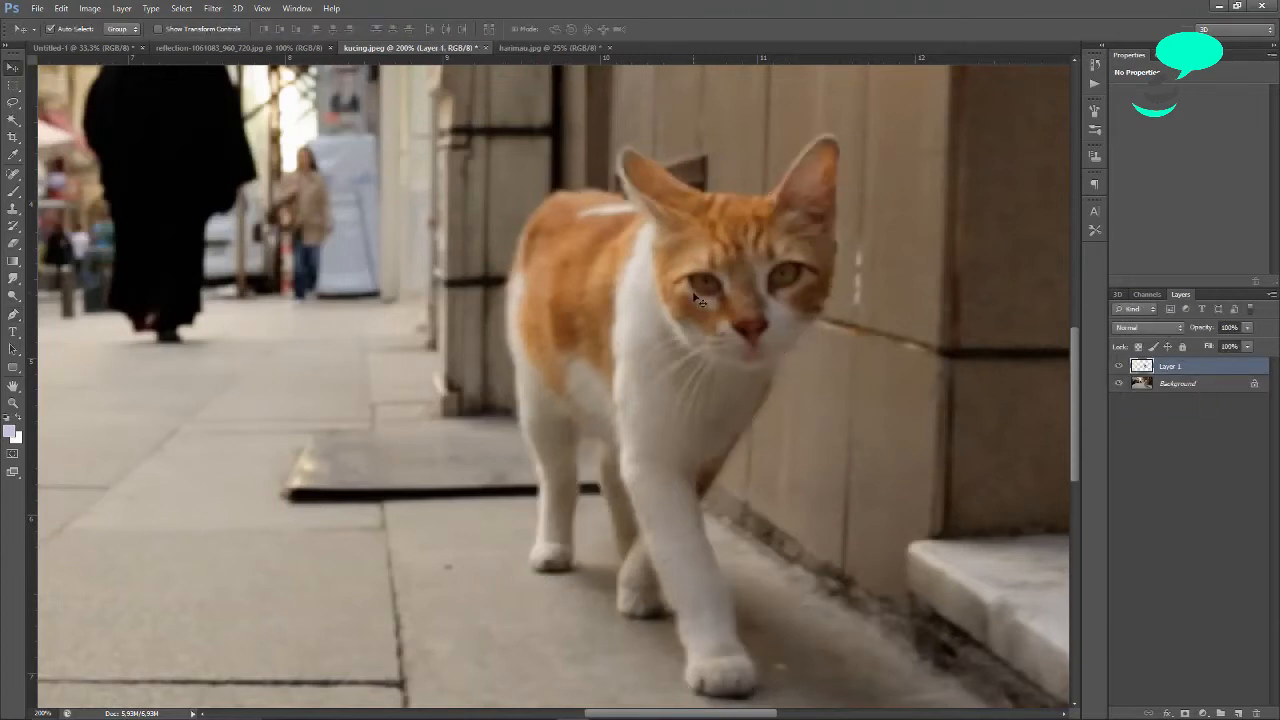
{"action": "left_click_drag", "start_coordinate": [675, 283], "coordinate": [559, 385]}
{"action": "left_click_drag", "start_coordinate": [559, 401], "coordinate": [573, 371]}
In harimau.jpg, start a Pen tool path just above the tiger's tail and trace up the rump and along the back to the ear.
{"action": "left_click", "coordinate": [572, 47]}
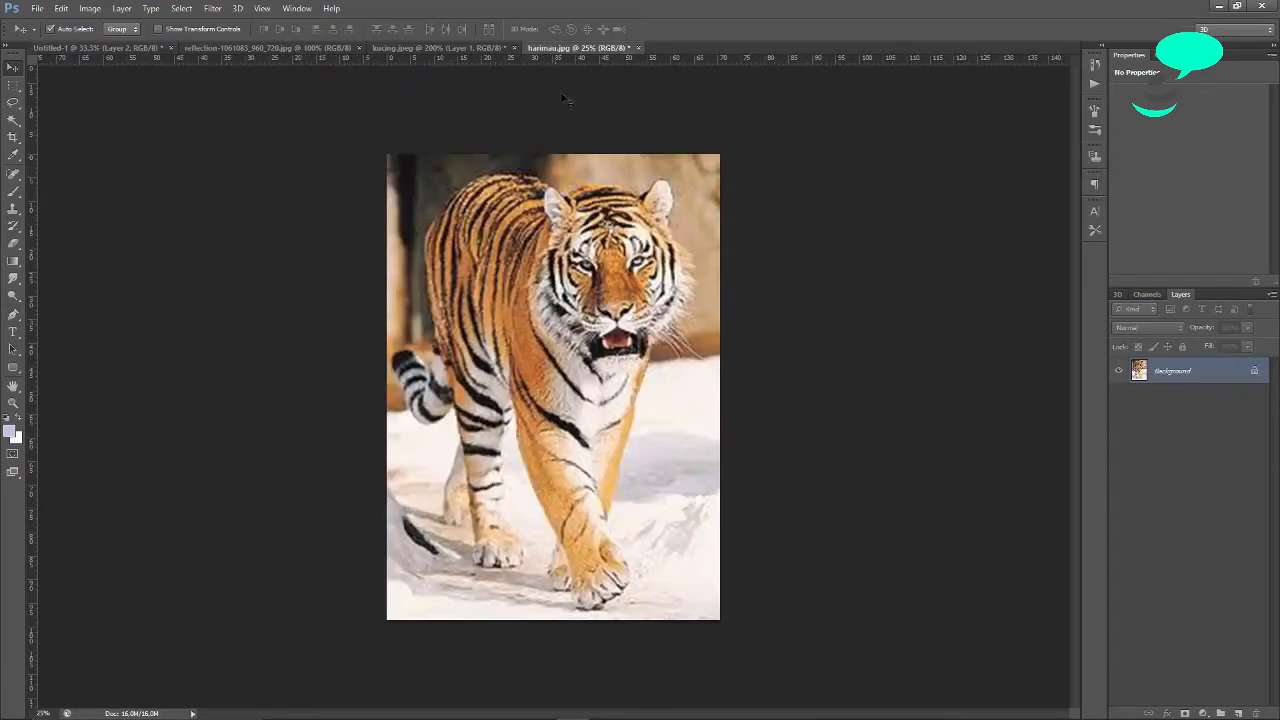
{"action": "left_click", "coordinate": [13, 314]}
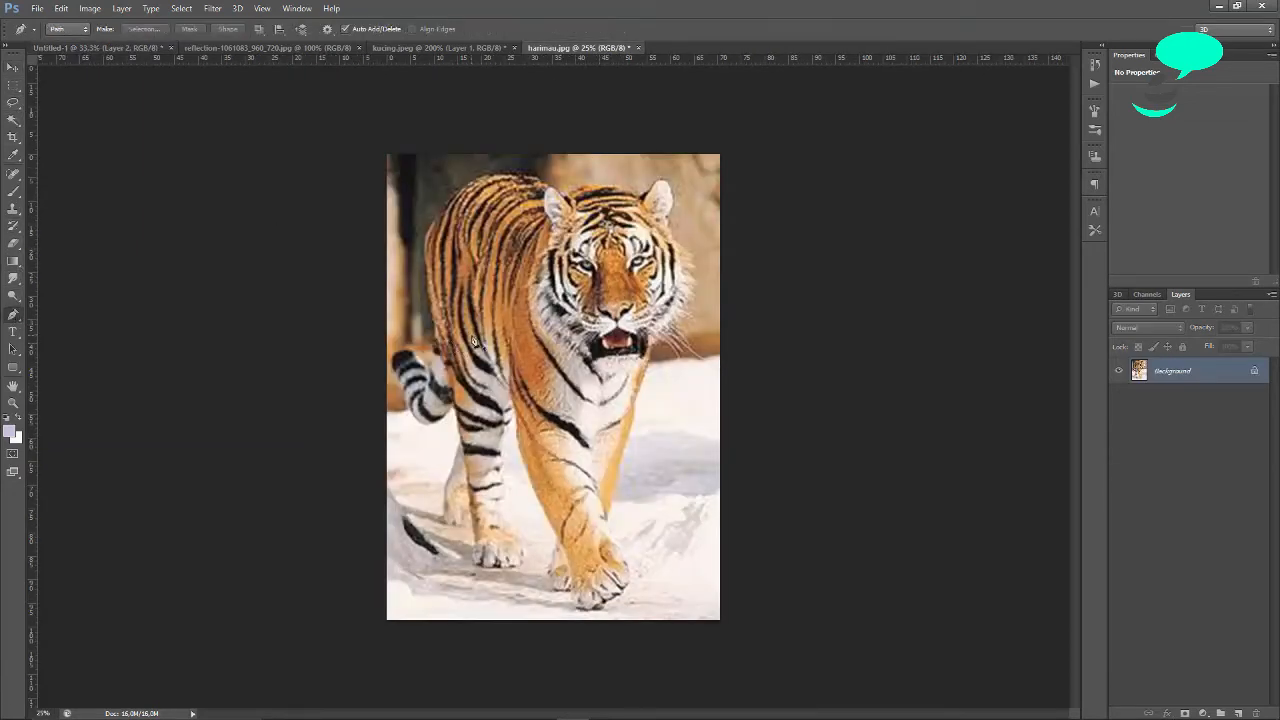
{"action": "left_click", "coordinate": [435, 370]}
{"action": "left_click_drag", "start_coordinate": [431, 311], "coordinate": [426, 287]}
{"action": "left_click_drag", "start_coordinate": [427, 232], "coordinate": [435, 217]}
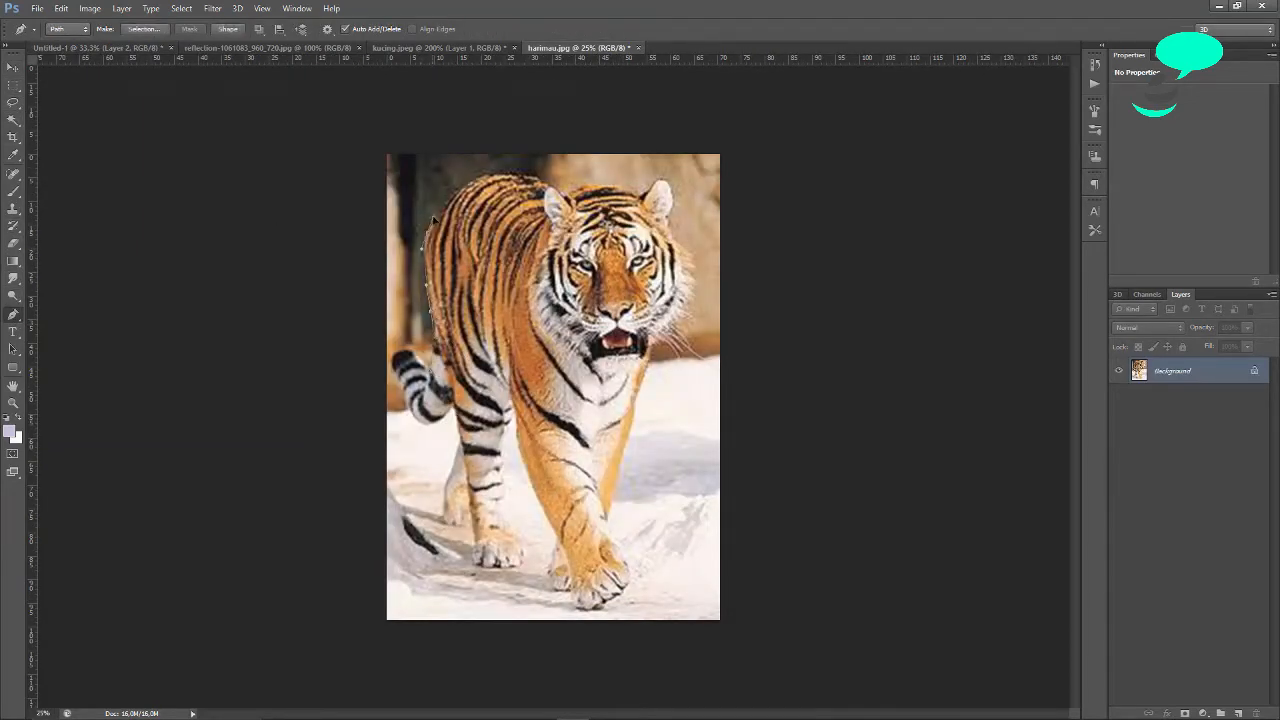
{"action": "left_click_drag", "start_coordinate": [480, 177], "coordinate": [550, 181]}
{"action": "key", "text": "ctrl+plus"}
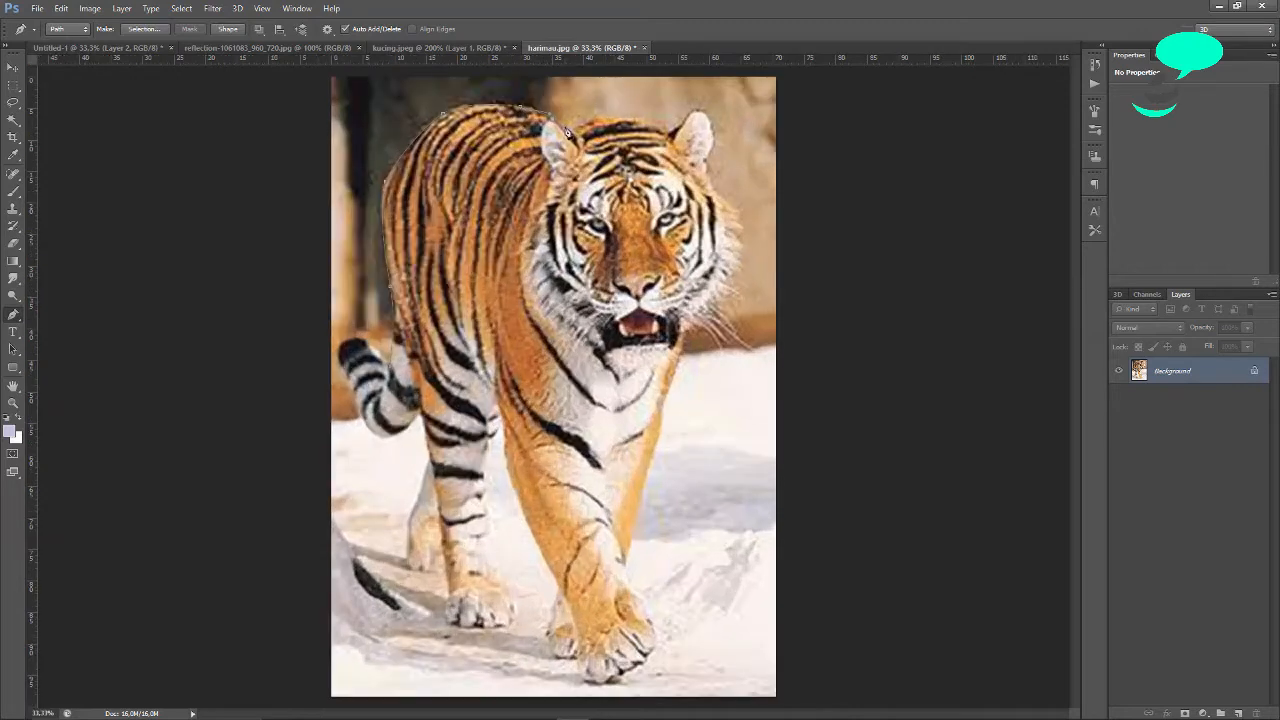
Continue the pen path over the tiger's far ear and down the side of the face to the chin.
{"action": "left_click", "coordinate": [699, 116]}
{"action": "left_click", "coordinate": [714, 165]}
{"action": "left_click", "coordinate": [720, 211]}
{"action": "left_click", "coordinate": [727, 243]}
{"action": "left_click", "coordinate": [710, 293]}
{"action": "left_click", "coordinate": [686, 317]}
Trace the tiger's path down the chest and the outer side of the front leg to the leading paw.
{"action": "left_click", "coordinate": [657, 440]}
{"action": "left_click", "coordinate": [640, 498]}
{"action": "left_click", "coordinate": [624, 558]}
{"action": "left_click", "coordinate": [630, 588]}
{"action": "left_click", "coordinate": [650, 618]}
{"action": "left_click", "coordinate": [658, 636]}
Continue the path around both of the tiger's front paws and up the inner side of the front leg.
{"action": "left_click", "coordinate": [639, 668]}
{"action": "left_click", "coordinate": [603, 684]}
{"action": "left_click", "coordinate": [580, 674]}
{"action": "left_click", "coordinate": [569, 656]}
{"action": "left_click", "coordinate": [547, 636]}
{"action": "left_click", "coordinate": [559, 595]}
{"action": "left_click", "coordinate": [536, 540]}
{"action": "left_click", "coordinate": [525, 514]}
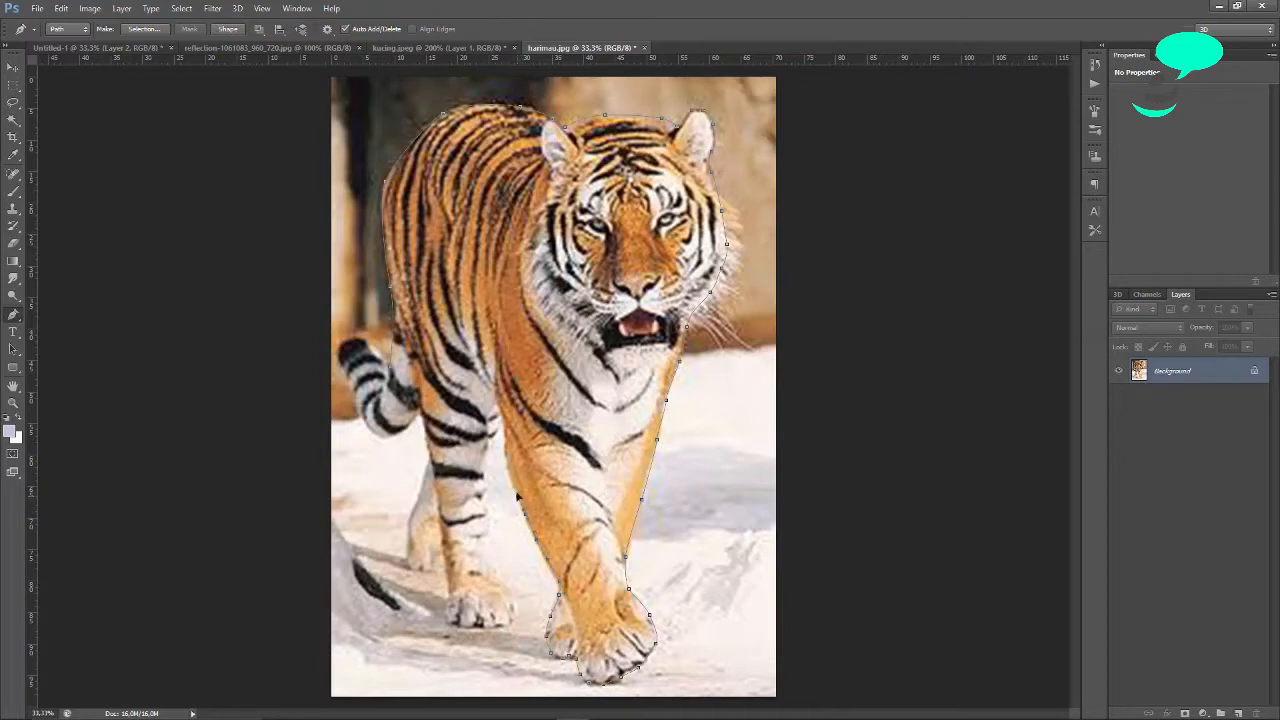
Trace the path past the tiger's belly and down the inner side of the near hind leg to its paw.
{"action": "left_click", "coordinate": [497, 430]}
{"action": "left_click", "coordinate": [488, 464]}
{"action": "left_click", "coordinate": [487, 495]}
{"action": "left_click", "coordinate": [491, 522]}
{"action": "left_click", "coordinate": [496, 550]}
{"action": "left_click", "coordinate": [504, 578]}
{"action": "left_click", "coordinate": [515, 610]}
Continue the path around both hind paws, up the far hind leg and around the tail to complete the tiger's outline.
{"action": "left_click", "coordinate": [505, 622]}
{"action": "left_click", "coordinate": [479, 628]}
{"action": "left_click", "coordinate": [453, 622]}
{"action": "left_click", "coordinate": [446, 598]}
{"action": "left_click", "coordinate": [447, 572]}
{"action": "left_click", "coordinate": [426, 566]}
{"action": "left_click", "coordinate": [410, 558]}
{"action": "left_click", "coordinate": [409, 520]}
{"action": "left_click", "coordinate": [422, 484]}
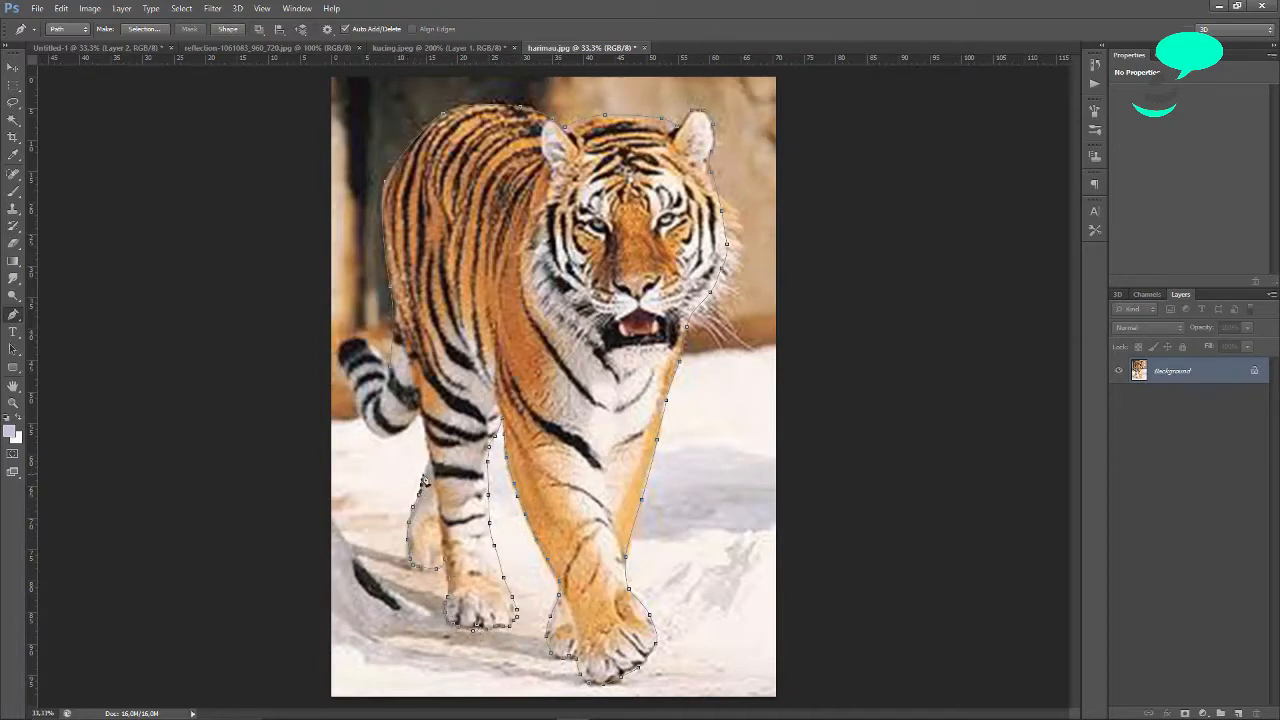
{"action": "left_click", "coordinate": [426, 418]}
Turn the tiger path into a selection and refine its edge along the cheek fur with a size 75 Refine Radius brush.
{"action": "key", "text": "ctrl+Return"}
{"action": "left_click", "coordinate": [181, 8]}
{"action": "left_click", "coordinate": [200, 143]}
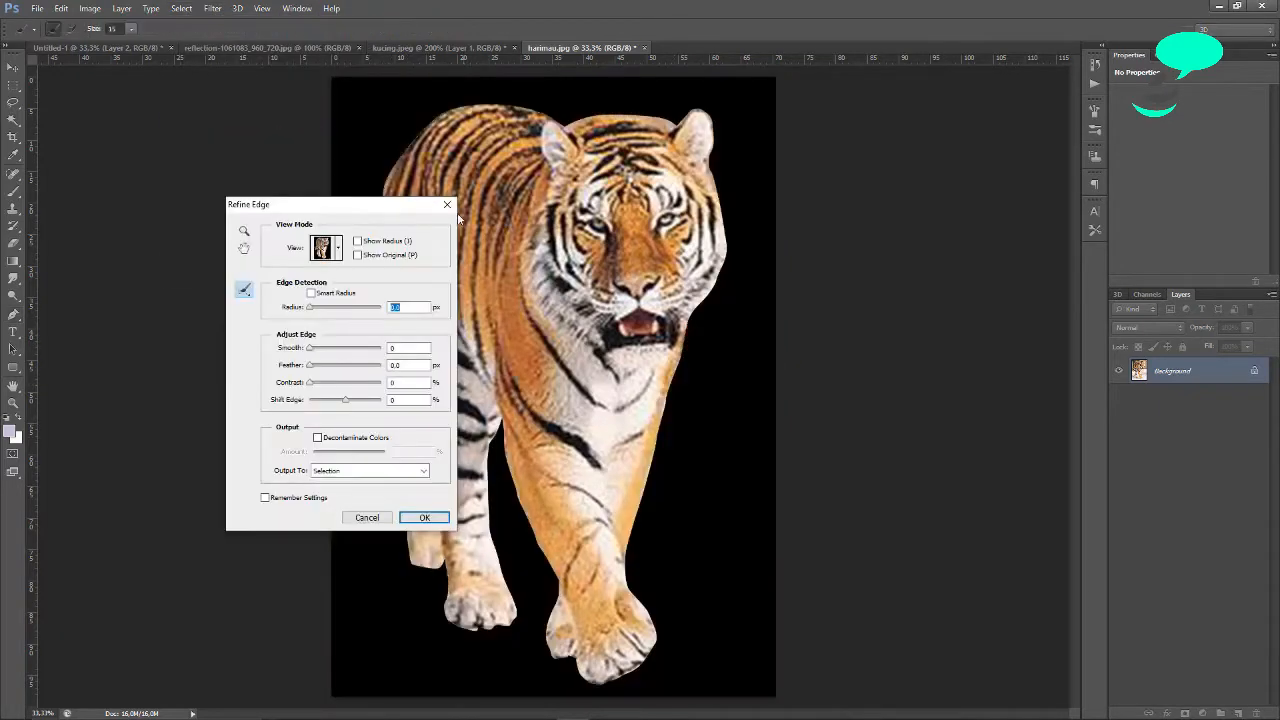
{"action": "left_click", "coordinate": [131, 29]}
{"action": "type", "text": "75"}
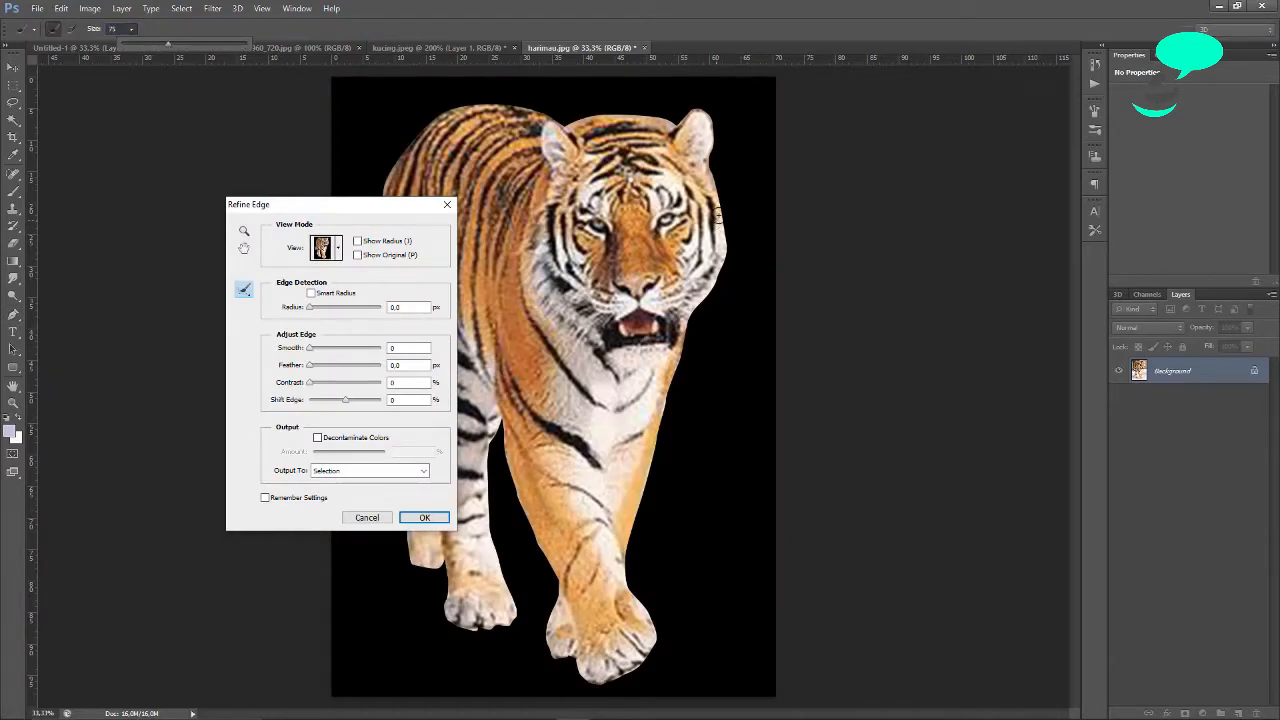
{"action": "mouse_move", "coordinate": [728, 247]}
{"action": "left_mouse_down"}
{"action": "mouse_move", "coordinate": [717, 201]}
{"action": "mouse_move", "coordinate": [700, 310]}
{"action": "mouse_move", "coordinate": [717, 306]}
{"action": "mouse_move", "coordinate": [686, 328]}
{"action": "left_mouse_up"}
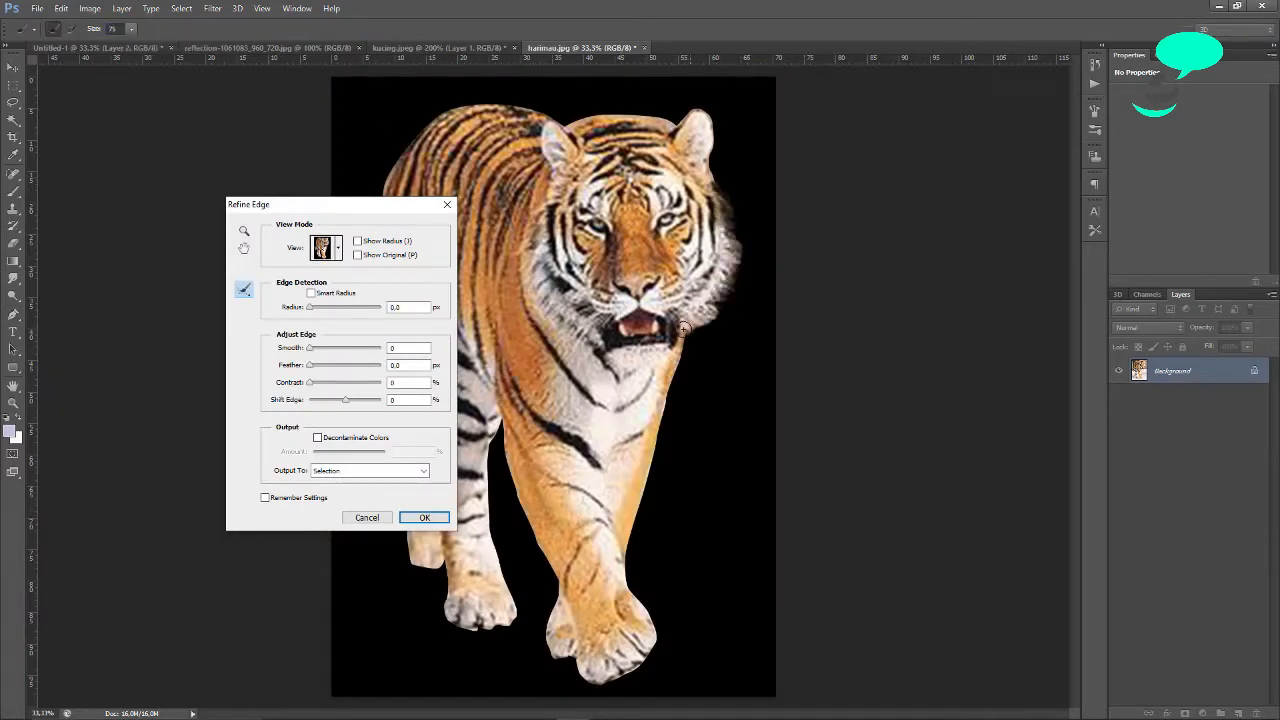
{"action": "mouse_move", "coordinate": [727, 212]}
{"action": "left_mouse_down"}
{"action": "mouse_move", "coordinate": [735, 247]}
{"action": "mouse_move", "coordinate": [733, 234]}
{"action": "left_mouse_up"}
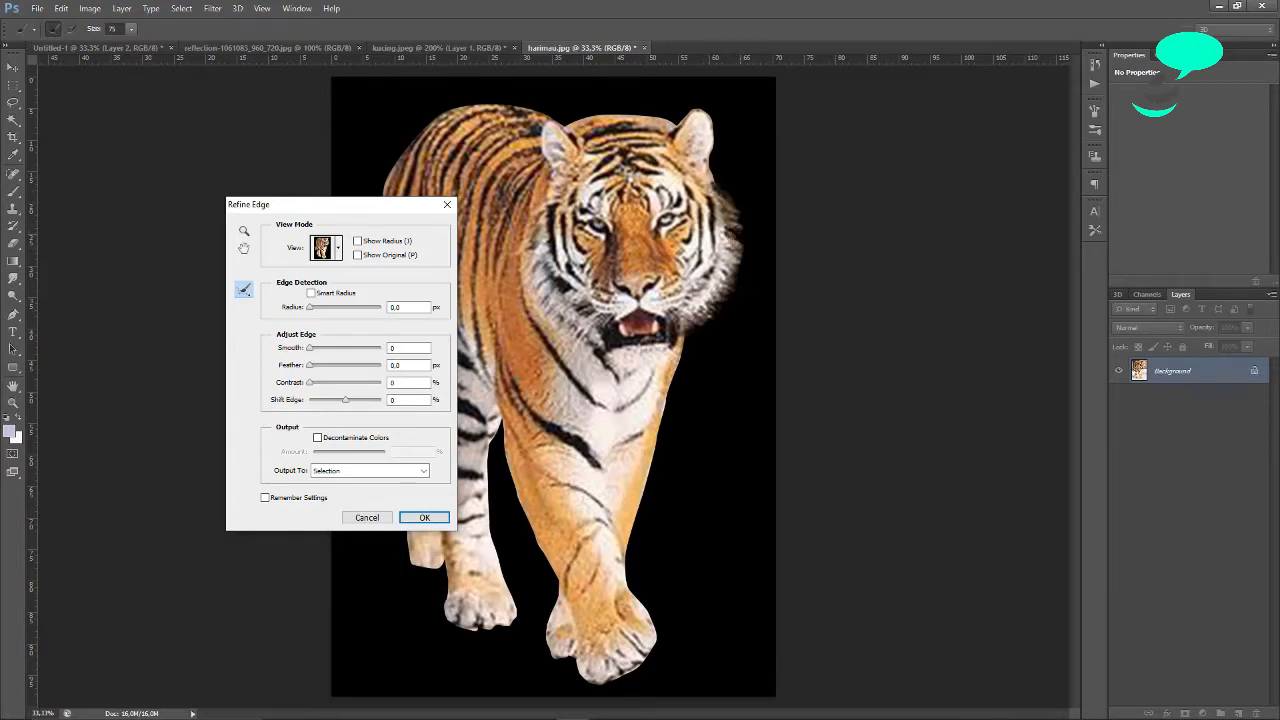
{"action": "key", "text": "Return"}
{"action": "key", "text": "p"}
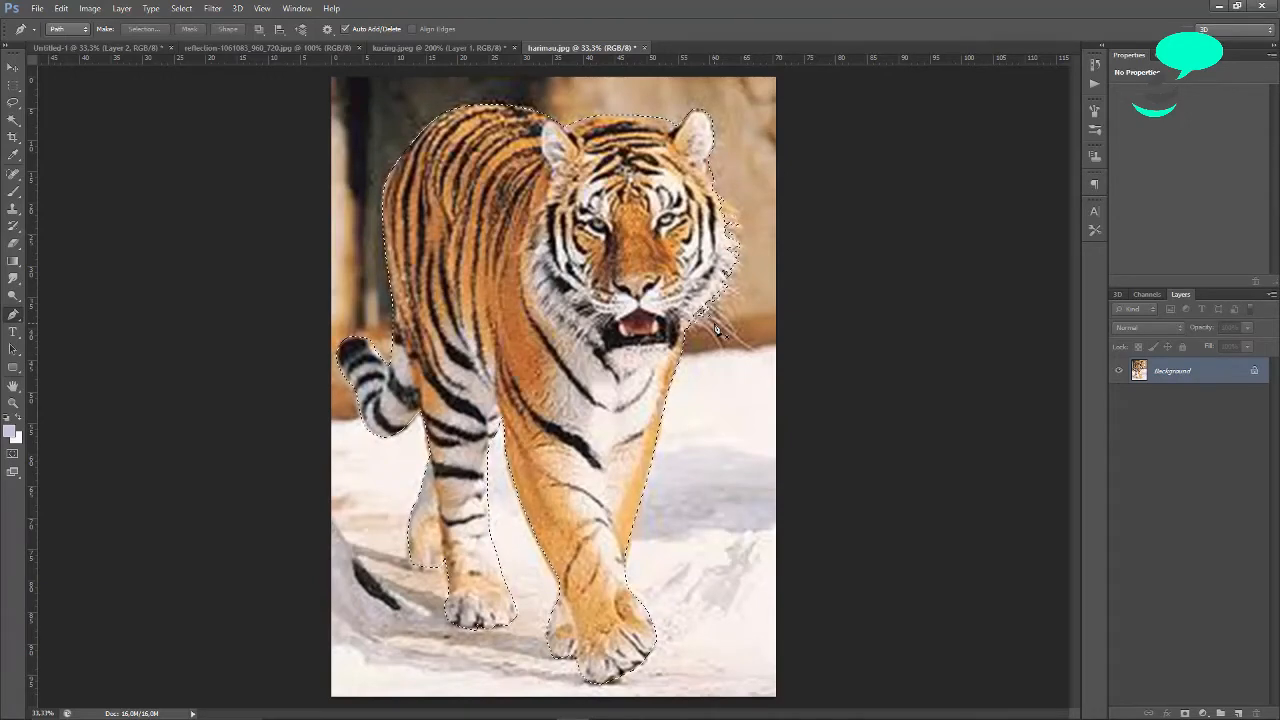
Copy the selected tiger to a new layer, hide the Background, and move the cutout into the Untitled-1 document.
{"action": "key", "text": "ctrl+j"}
{"action": "left_click", "coordinate": [1118, 397]}
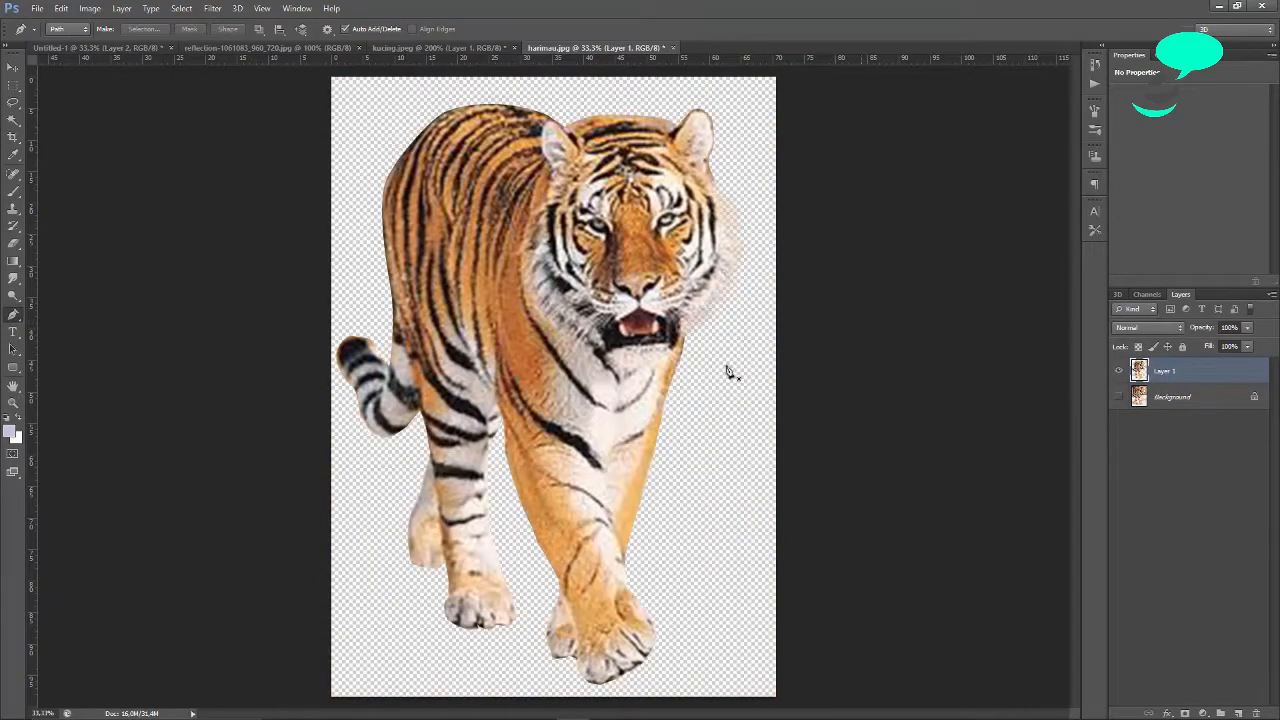
{"action": "key", "text": "v"}
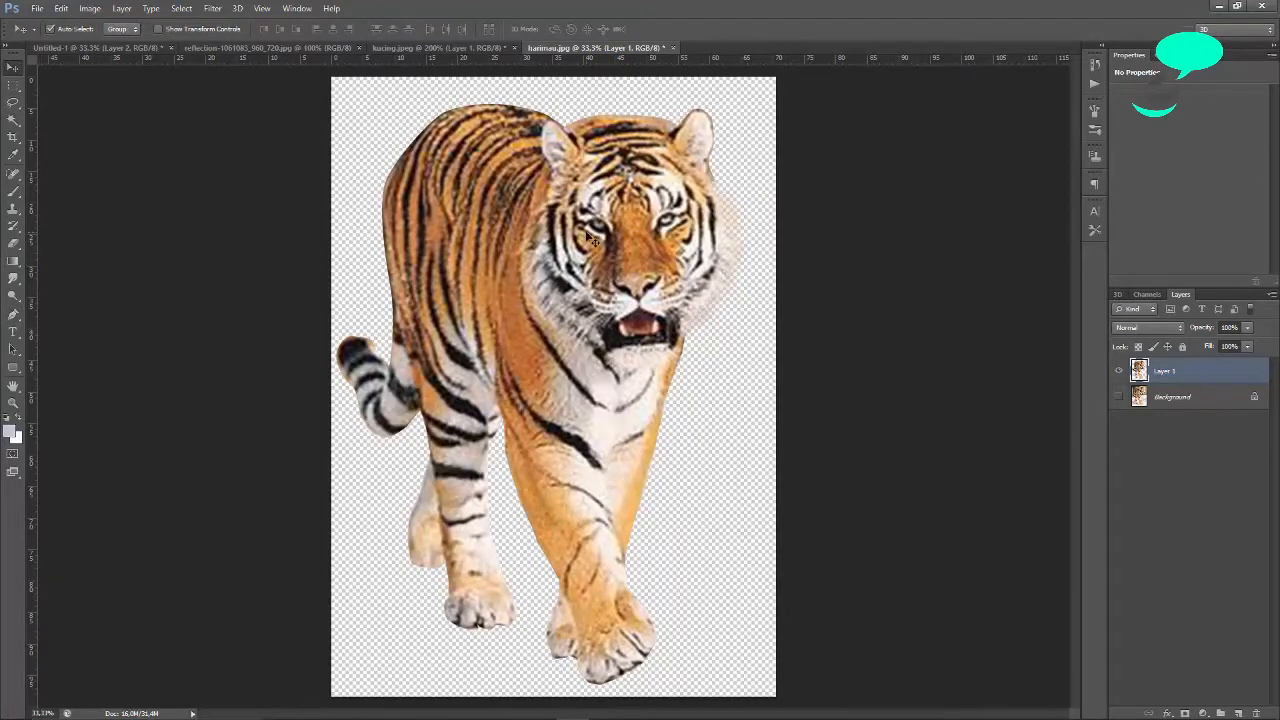
{"action": "left_click_drag", "start_coordinate": [592, 238], "coordinate": [625, 233]}
Scale the tiger layer down to about 33.5% and place it standing on the street at the puddle's edge.
{"action": "key", "text": "ctrl+t"}
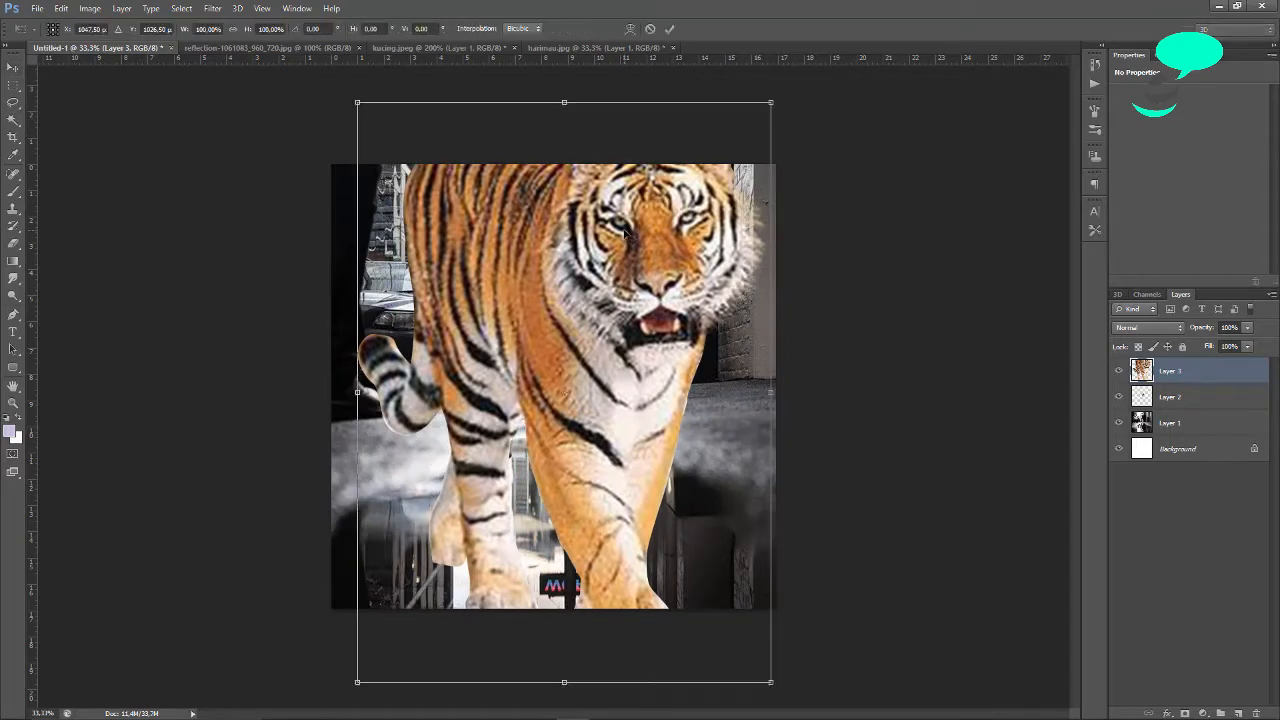
{"action": "left_click_drag", "start_coordinate": [770, 683], "coordinate": [534, 343]}
{"action": "left_click_drag", "start_coordinate": [475, 250], "coordinate": [639, 419]}
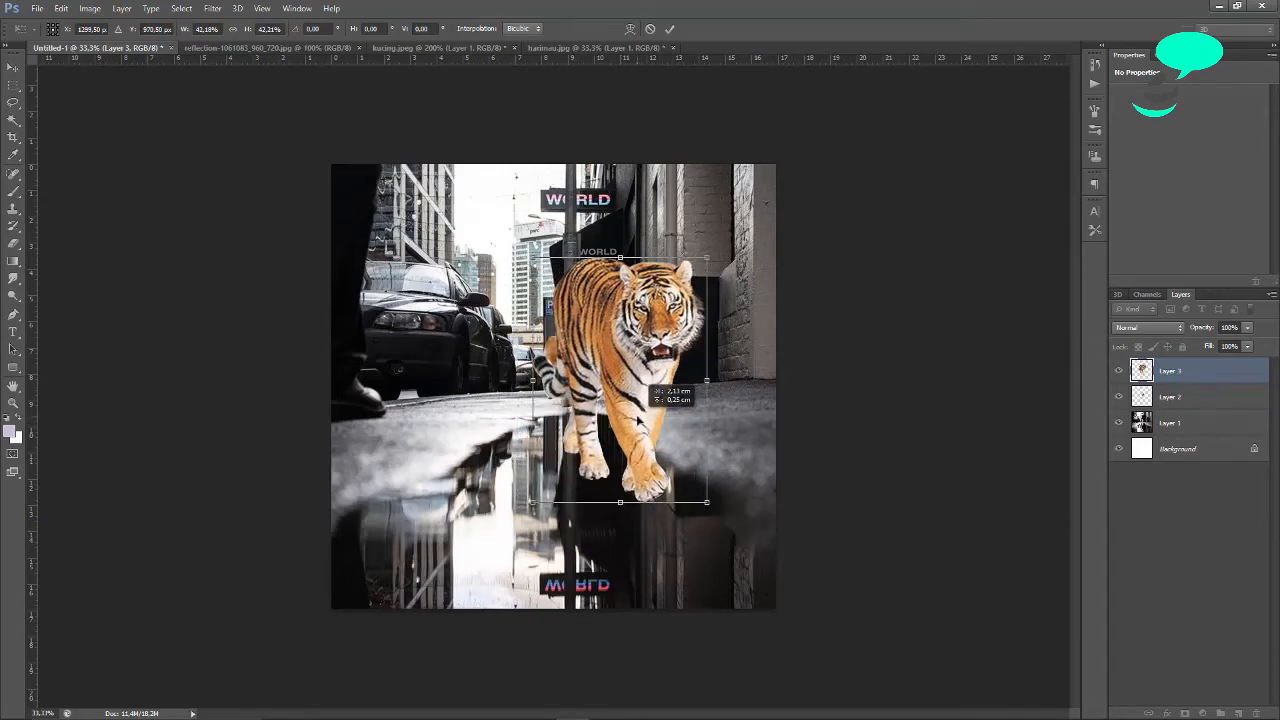
{"action": "left_click_drag", "start_coordinate": [639, 419], "coordinate": [639, 419]}
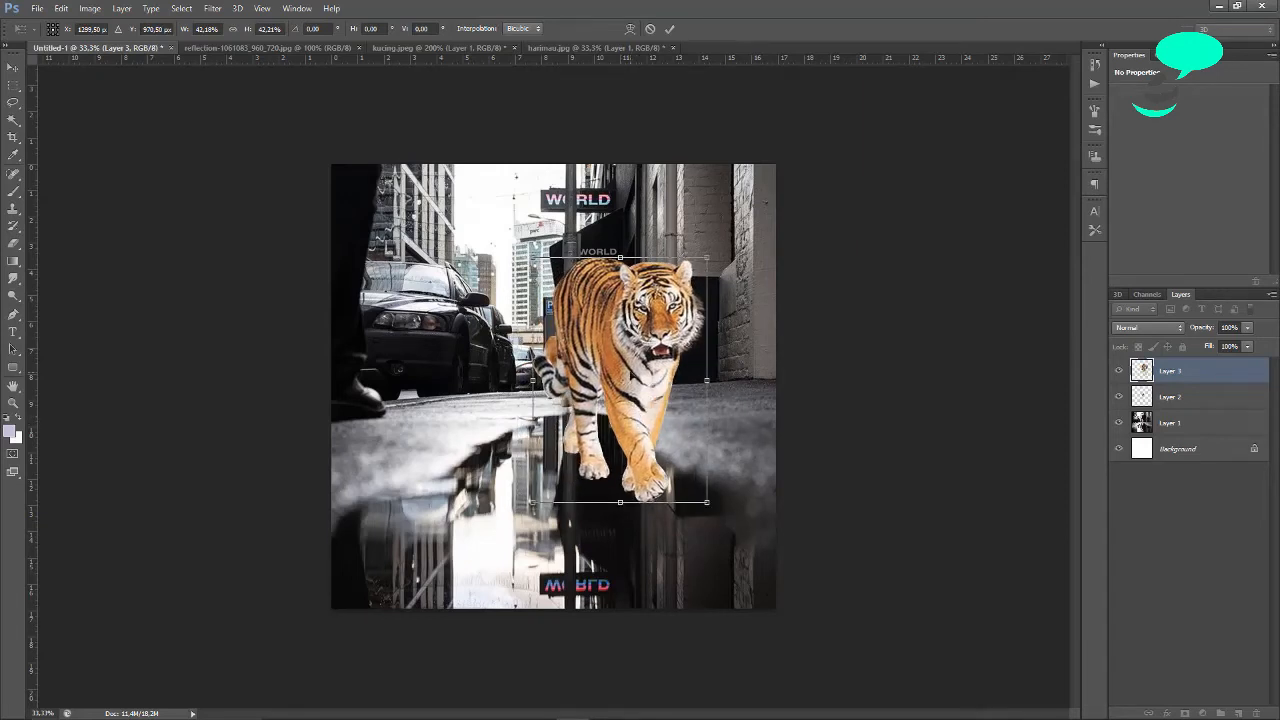
{"action": "left_click_drag", "start_coordinate": [708, 503], "coordinate": [672, 452]}
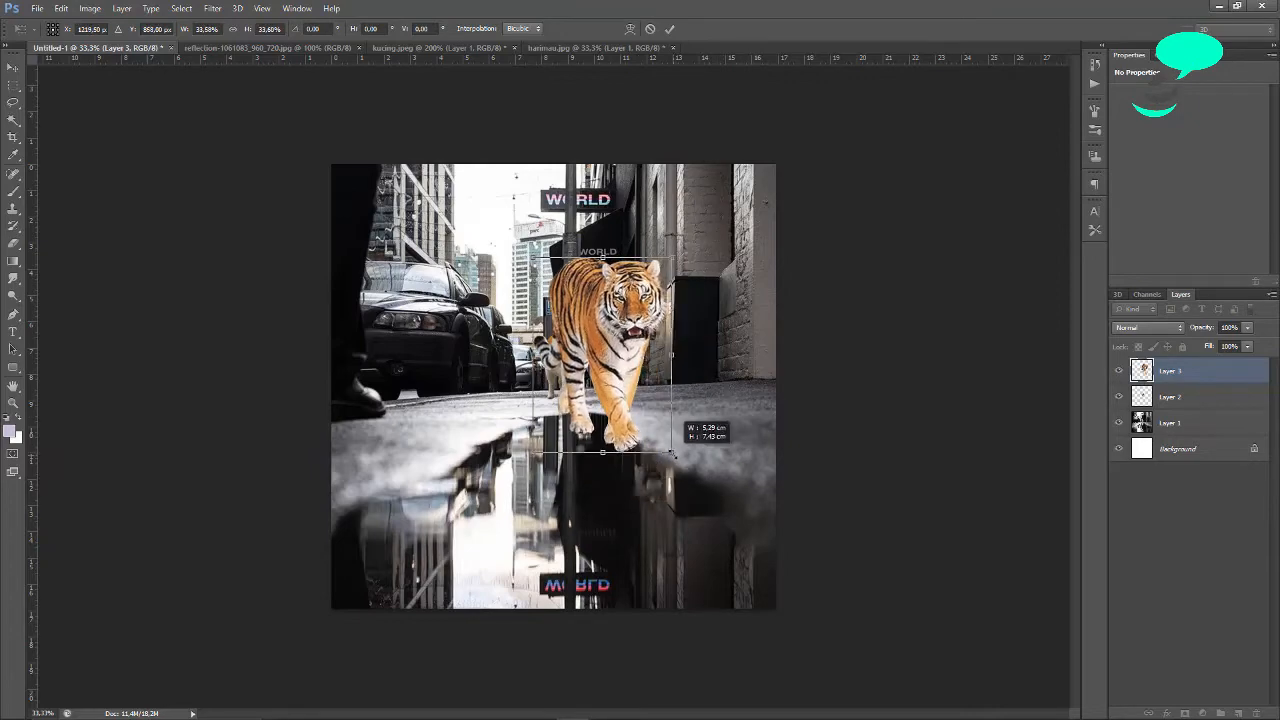
{"action": "key", "text": "ctrl+plus"}
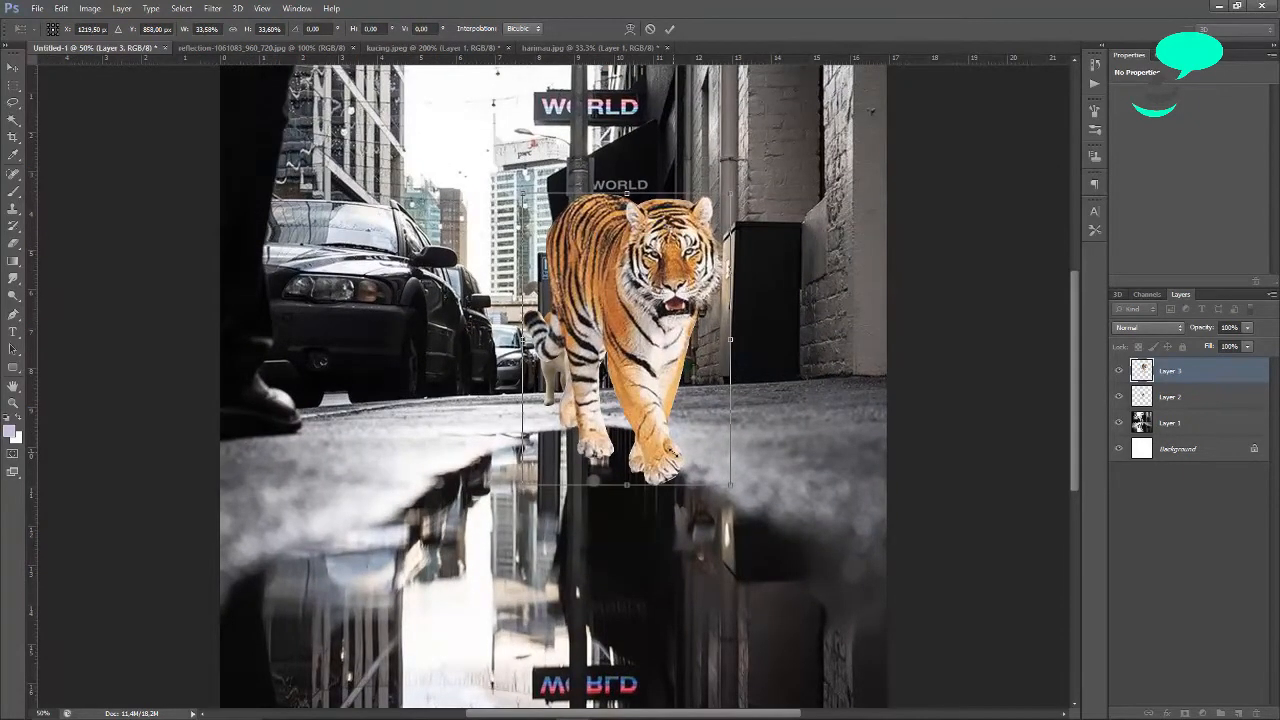
{"action": "key", "text": "Return"}
{"action": "key", "text": "ctrl+minus"}
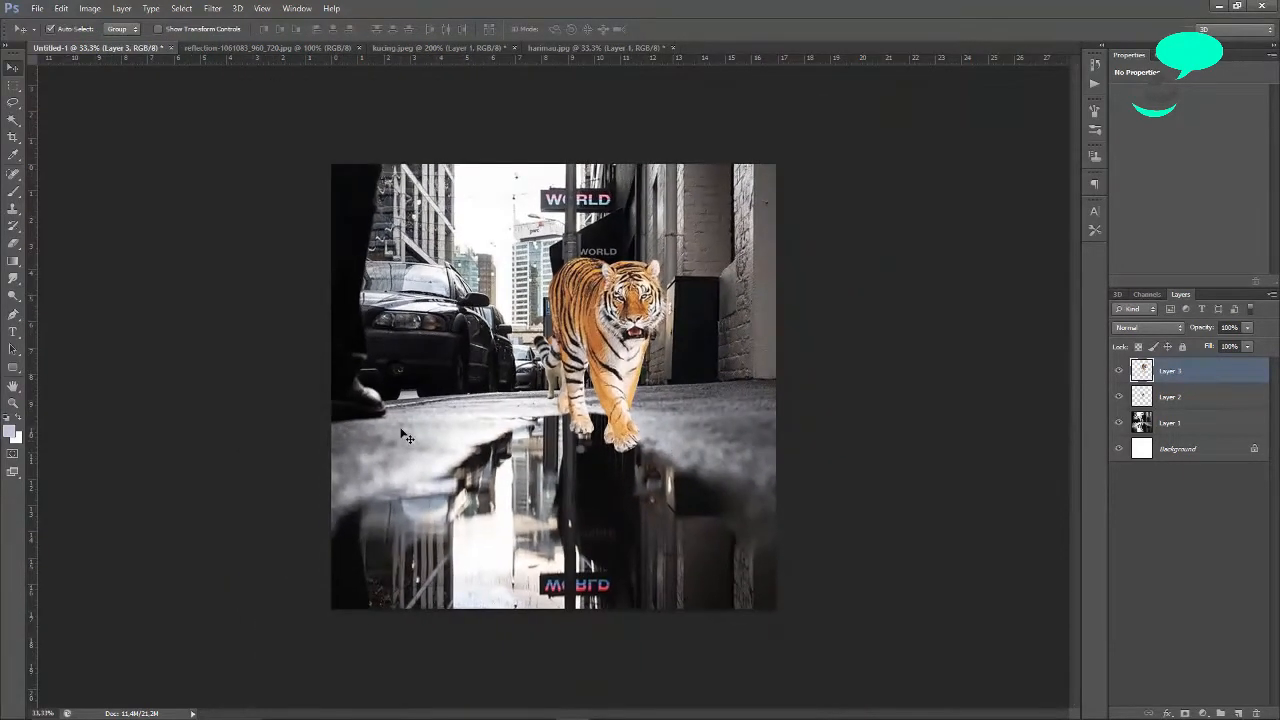
Enlarge the street photo on Layer 1 to about 116.5% and reposition it to cover the whole canvas.
{"action": "left_click", "coordinate": [407, 437]}
{"action": "key", "text": "ctrl+t"}
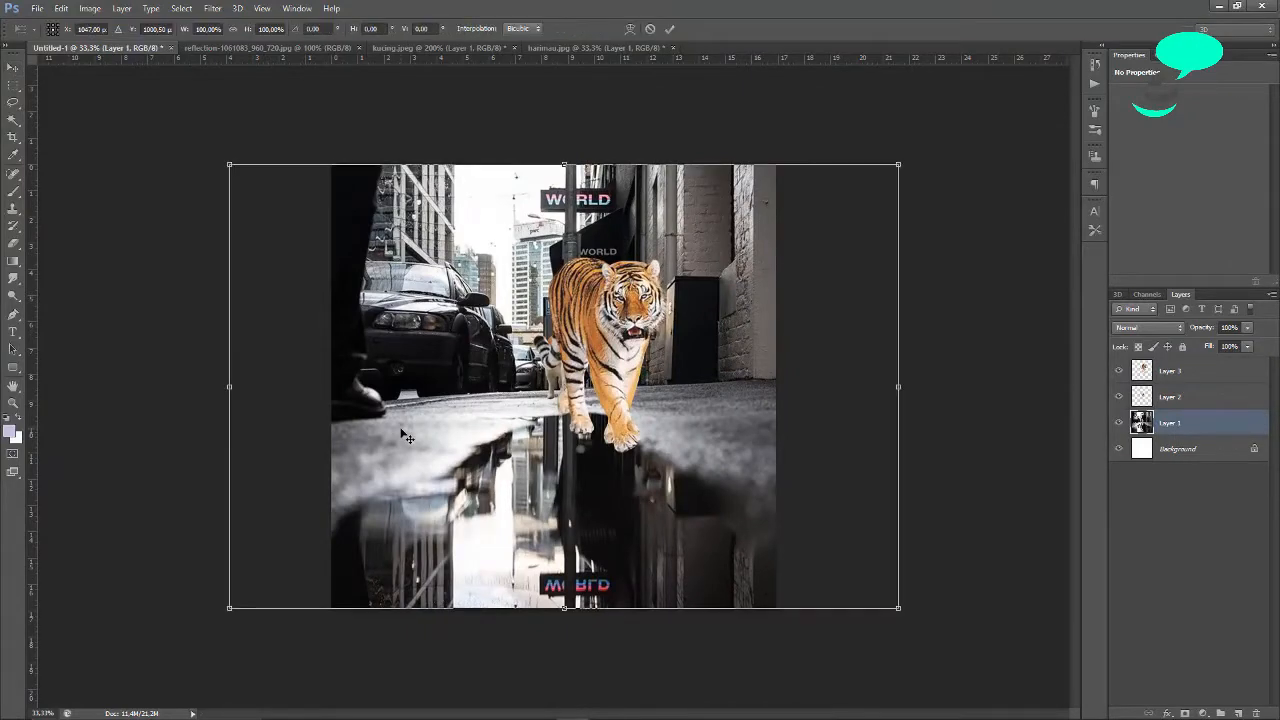
{"action": "left_click_drag", "start_coordinate": [898, 607], "coordinate": [981, 665]}
{"action": "left_click_drag", "start_coordinate": [782, 536], "coordinate": [740, 543]}
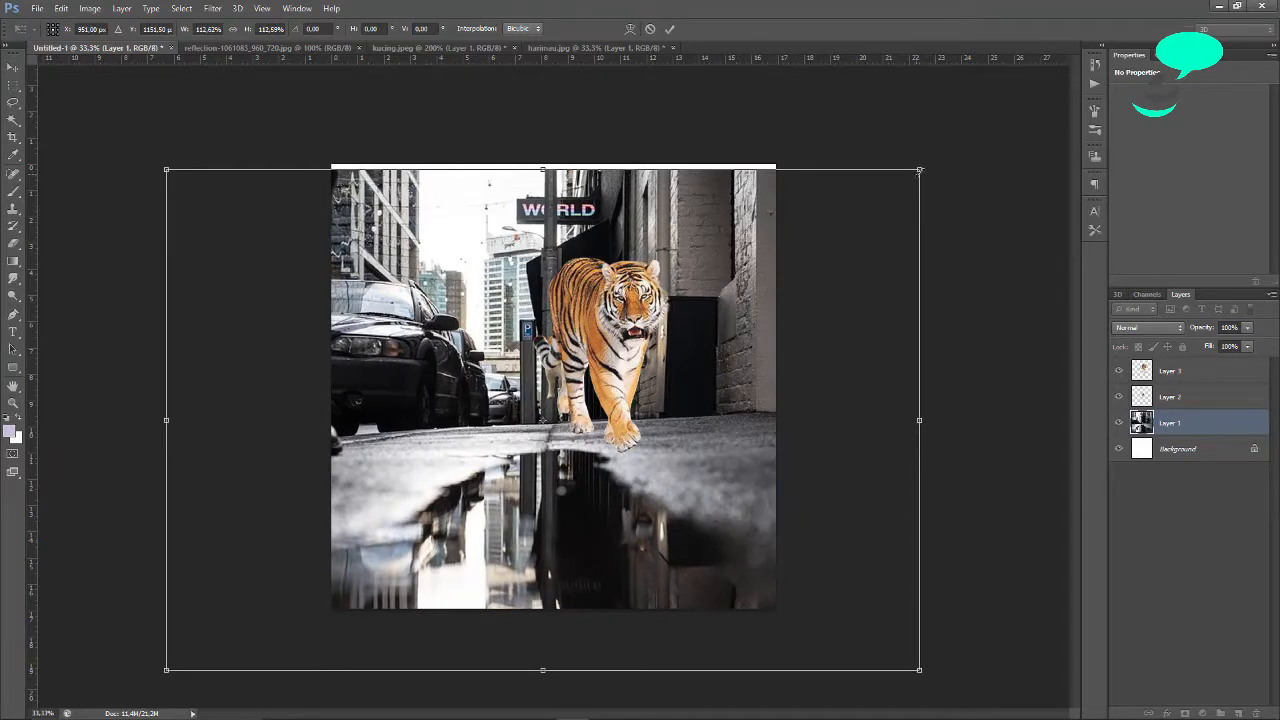
{"action": "left_click_drag", "start_coordinate": [919, 170], "coordinate": [940, 156]}
{"action": "left_click_drag", "start_coordinate": [813, 320], "coordinate": [809, 328]}
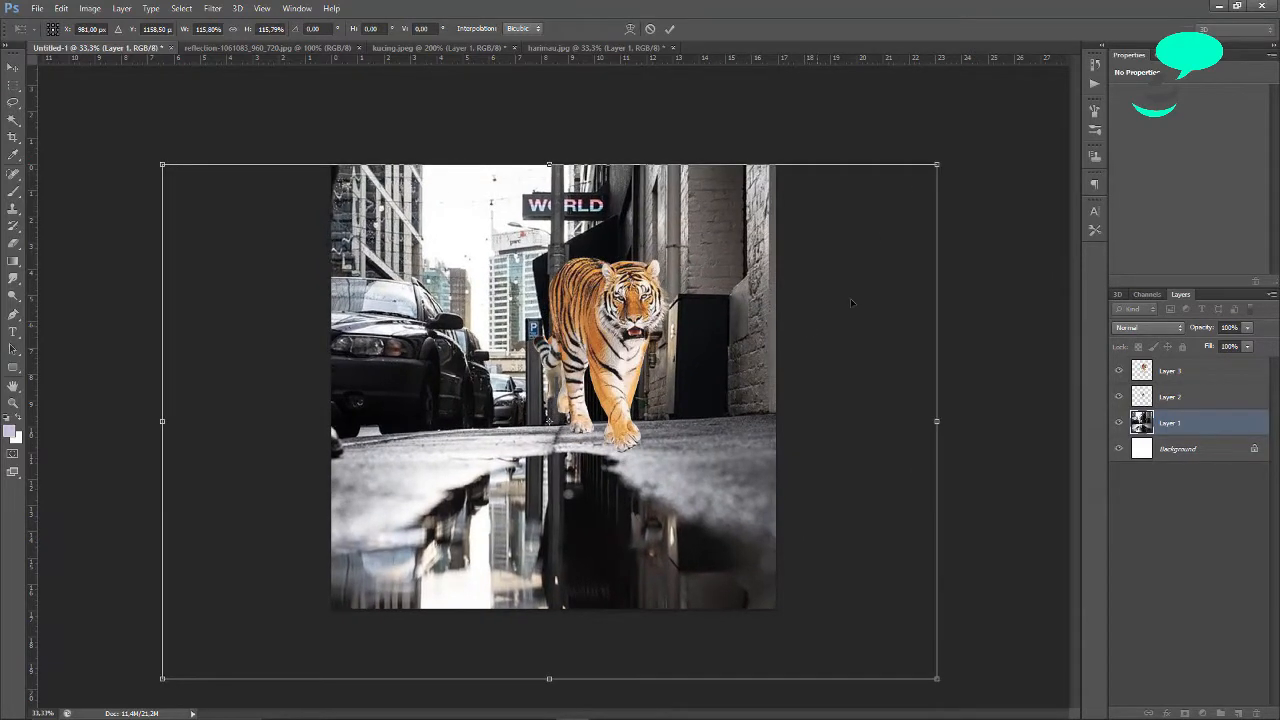
{"action": "left_click_drag", "start_coordinate": [938, 165], "coordinate": [941, 160]}
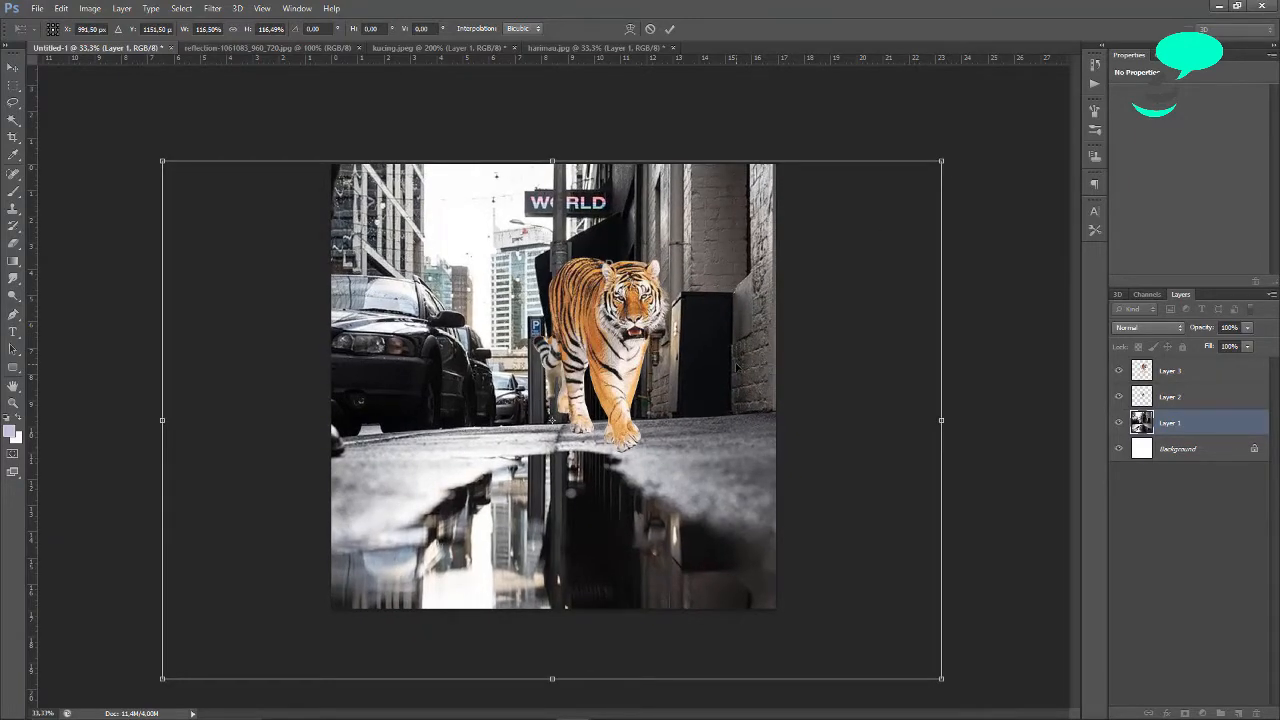
{"action": "key", "text": "Return"}
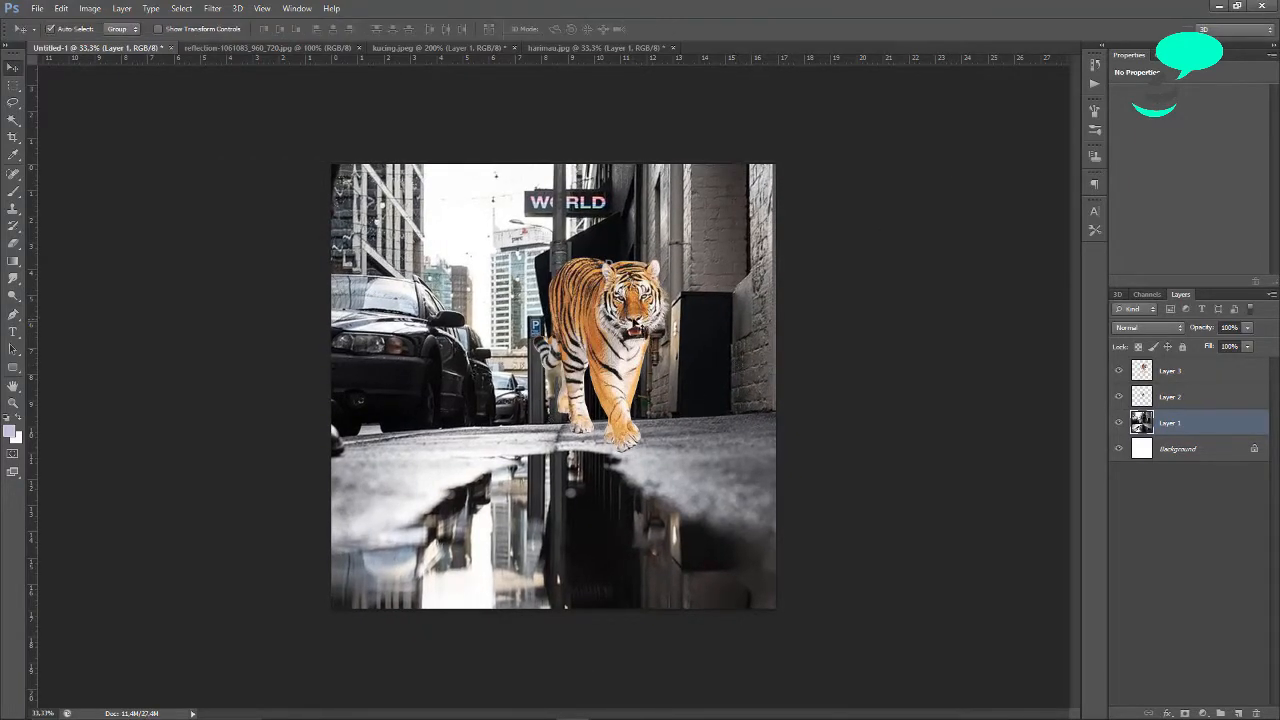
Flip the tiger on Layer 3 vertically and move it down into the puddle beneath the cat.
{"action": "left_click", "coordinate": [638, 322]}
{"action": "key", "text": "ctrl+t"}
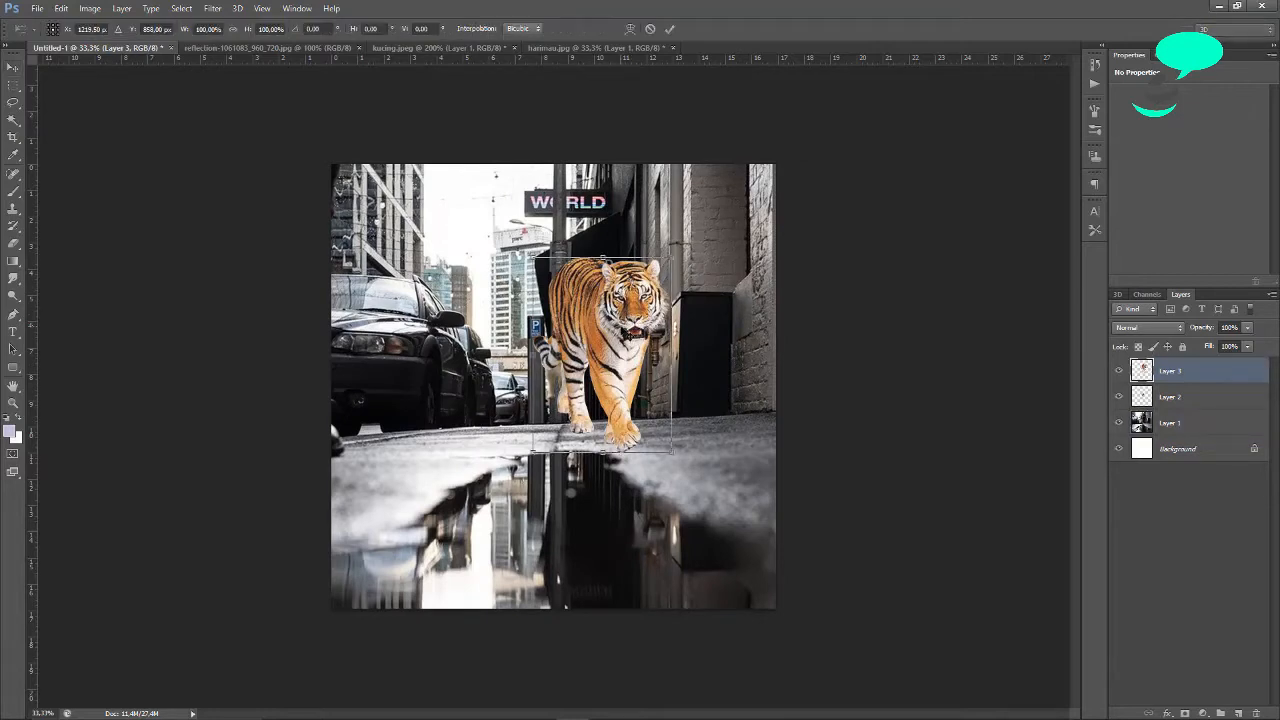
{"action": "right_click", "coordinate": [620, 327]}
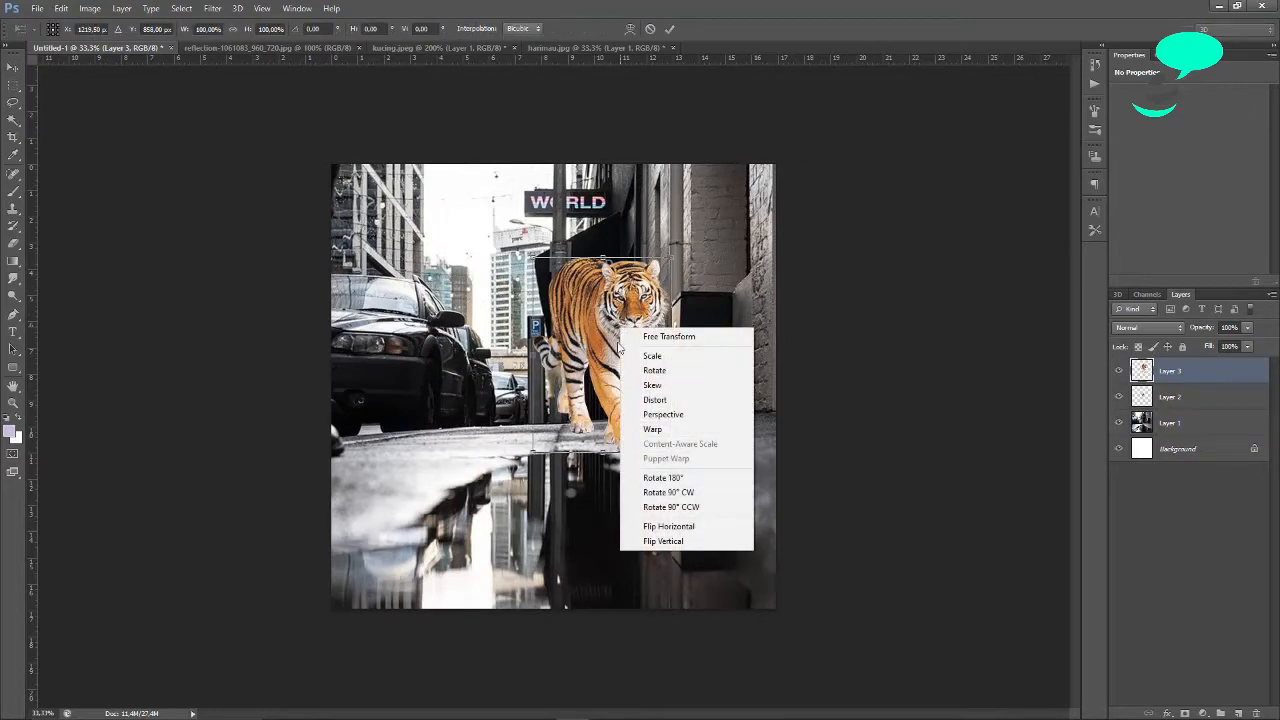
{"action": "left_click", "coordinate": [687, 541]}
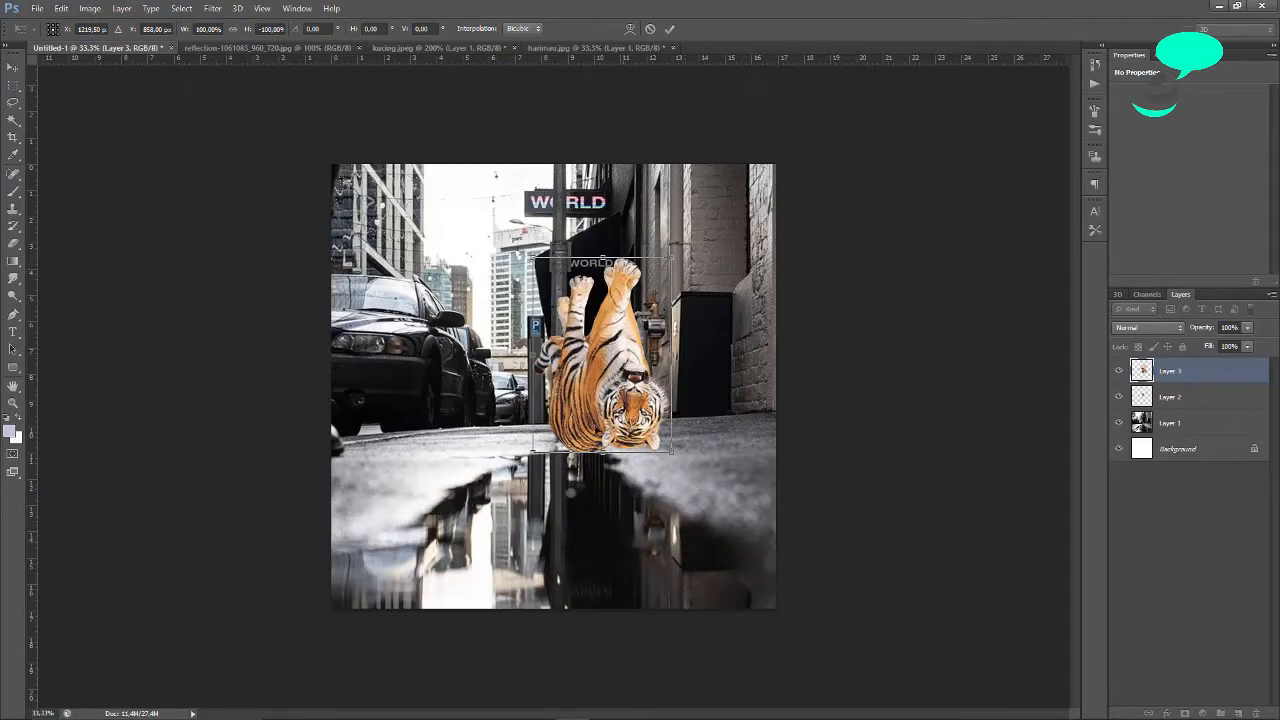
{"action": "left_click", "coordinate": [12, 67]}
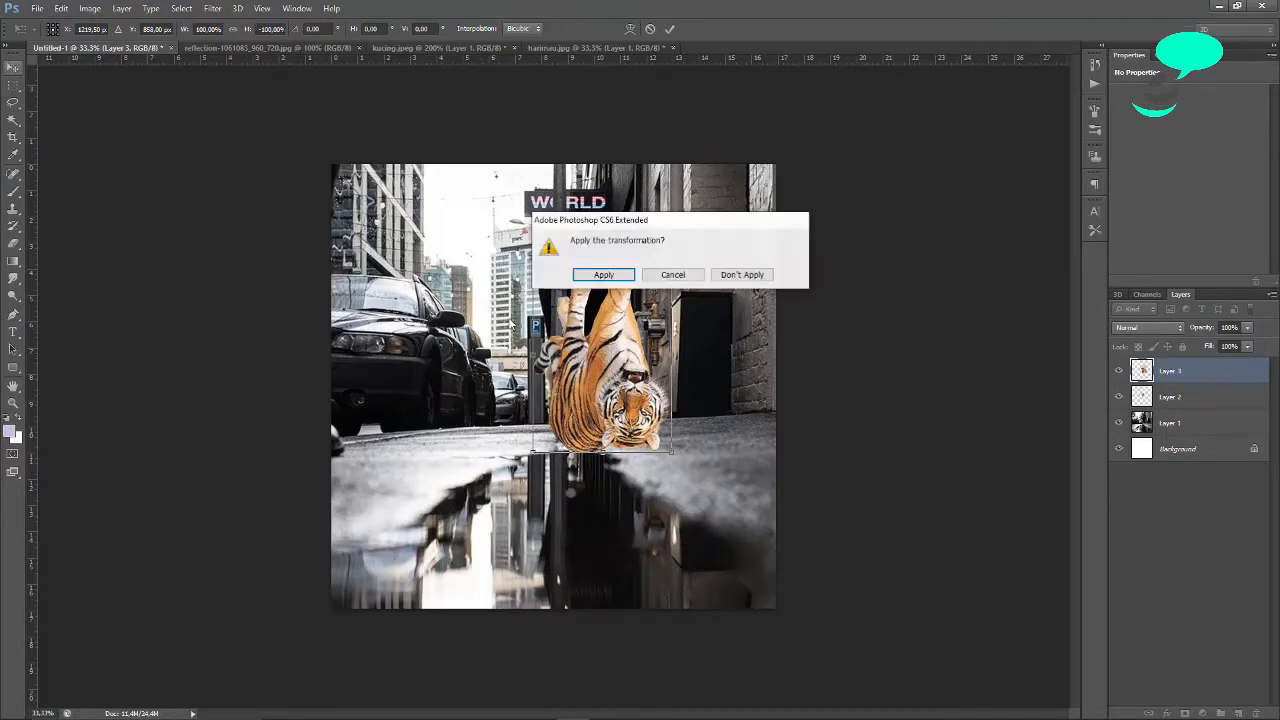
{"action": "left_click", "coordinate": [603, 275]}
{"action": "left_click_drag", "start_coordinate": [640, 362], "coordinate": [632, 496]}
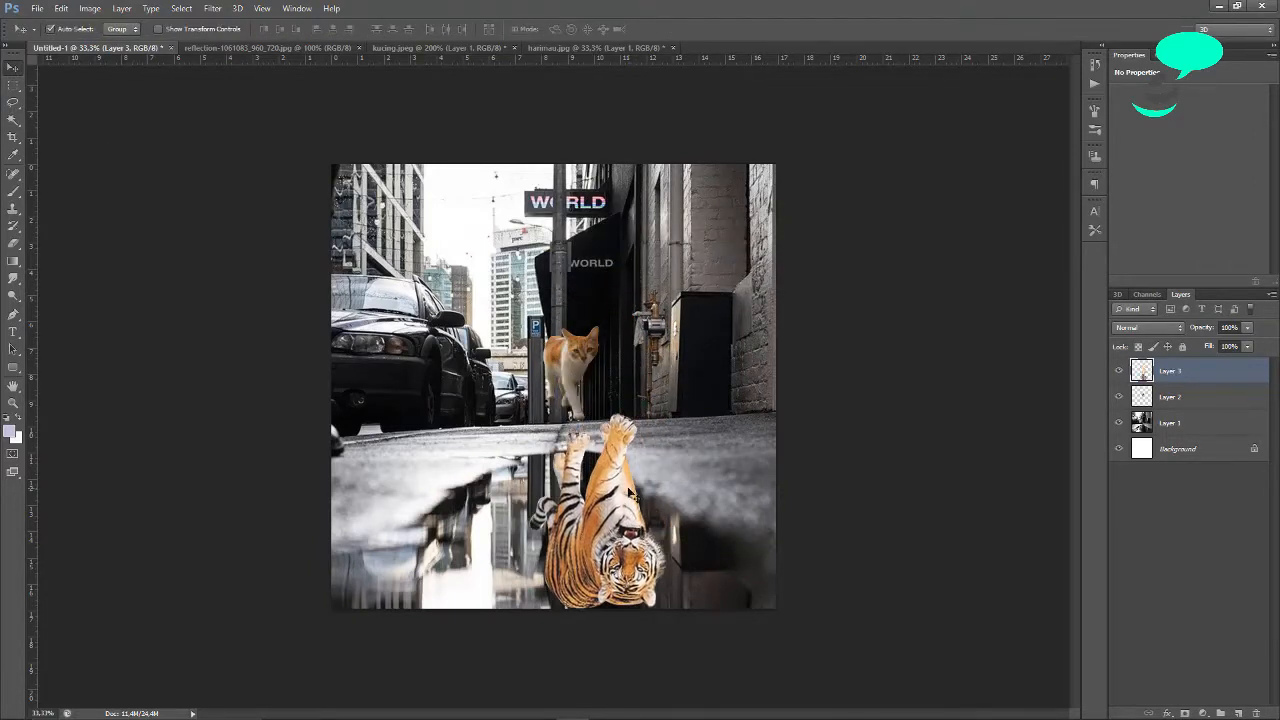
Scale the flipped tiger down to about 96.7% and shift it slightly upward in the puddle.
{"action": "key", "text": "ctrl+t"}
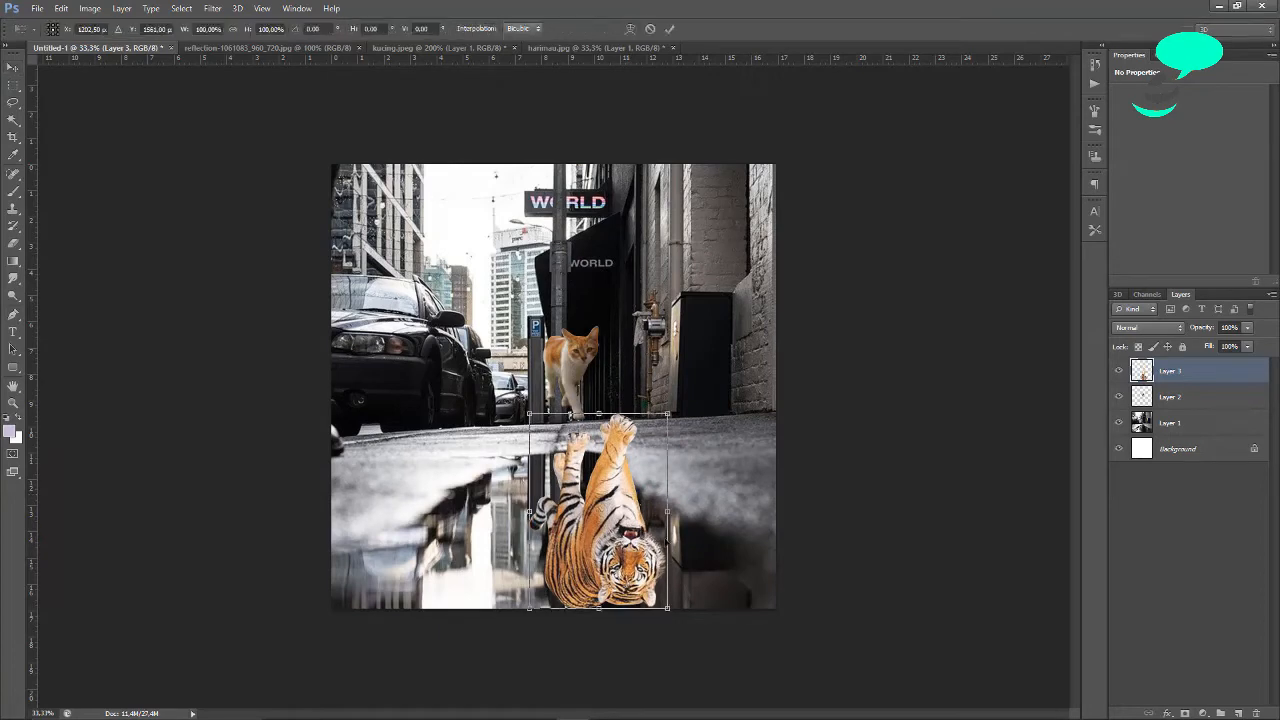
{"action": "mouse_move", "coordinate": [667, 607]}
{"action": "left_mouse_down"}
{"action": "mouse_move", "coordinate": [645, 575]}
{"action": "mouse_move", "coordinate": [658, 598]}
{"action": "mouse_move", "coordinate": [665, 588]}
{"action": "left_mouse_up"}
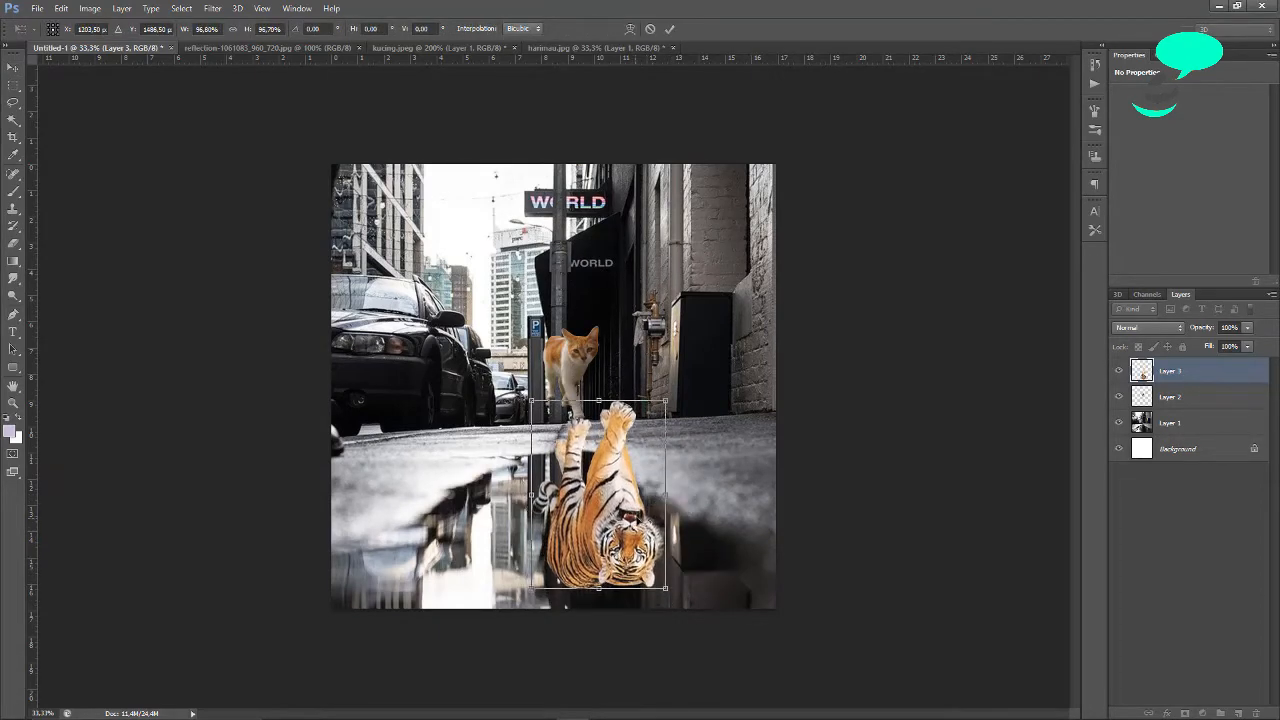
{"action": "key", "text": "ctrl+plus"}
{"action": "key", "text": "ctrl+plus"}
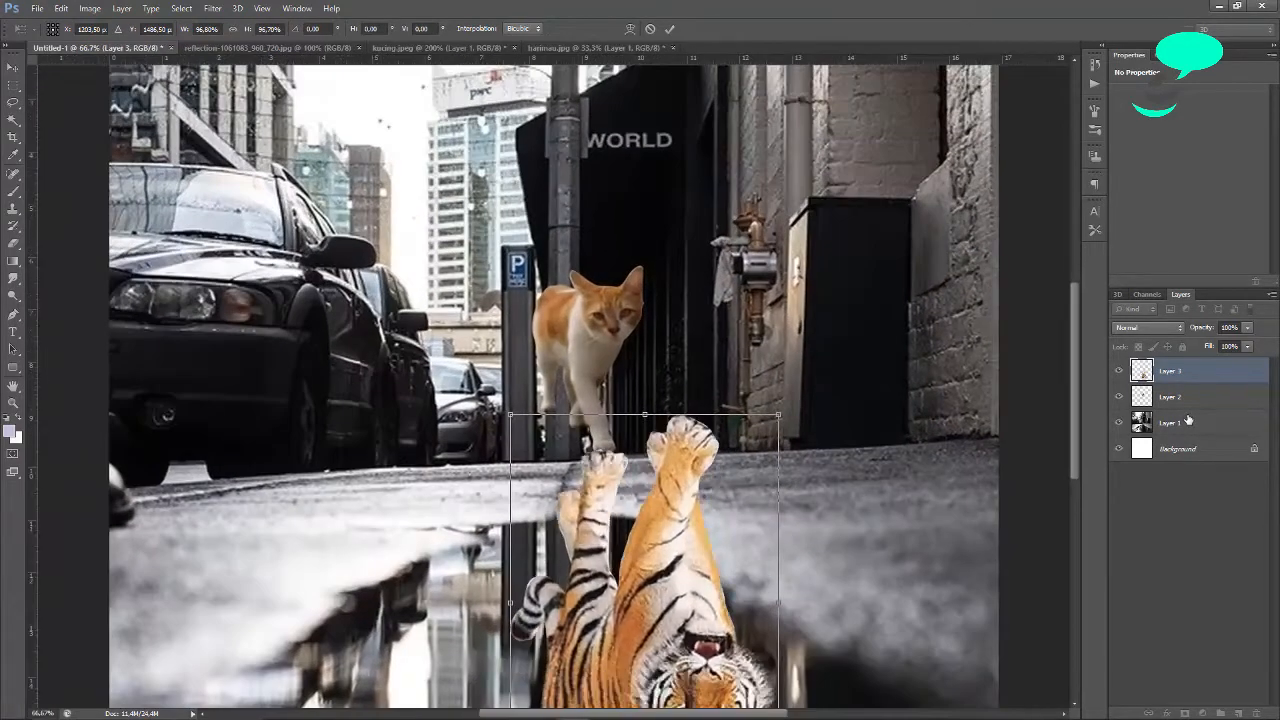
{"action": "scroll", "coordinate": [995, 319], "scroll_direction": "down", "scroll_amount": 3}
{"action": "key", "text": "Return"}
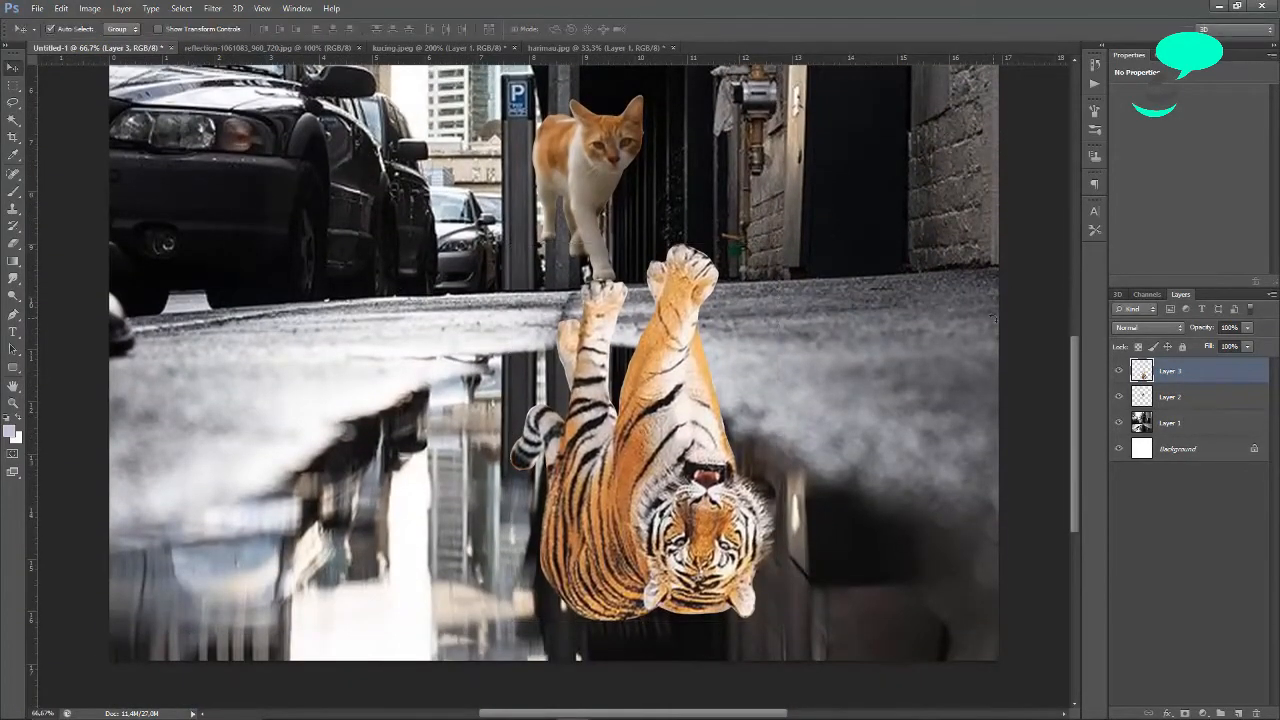
Move Layer 2 above Layer 3 and reposition the cat at the puddle's edge with Layer 3 hidden.
{"action": "left_click_drag", "start_coordinate": [1164, 401], "coordinate": [1166, 364]}
{"action": "left_click_drag", "start_coordinate": [593, 178], "coordinate": [554, 239]}
{"action": "left_click_drag", "start_coordinate": [684, 394], "coordinate": [626, 414]}
{"action": "left_click_drag", "start_coordinate": [570, 272], "coordinate": [582, 262]}
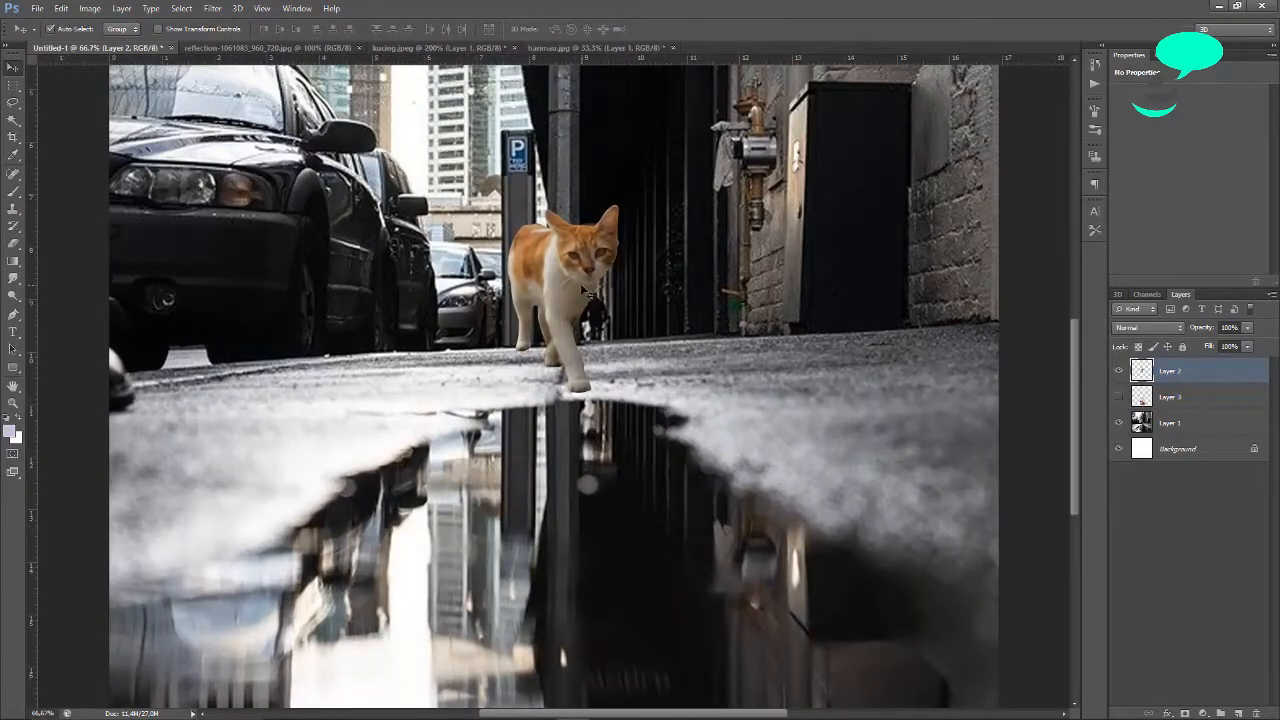
Warp the cat to lengthen its hind leg and lower its back so it follows the street's perspective.
{"action": "key", "text": "ctrl+t"}
{"action": "right_click", "coordinate": [568, 261]}
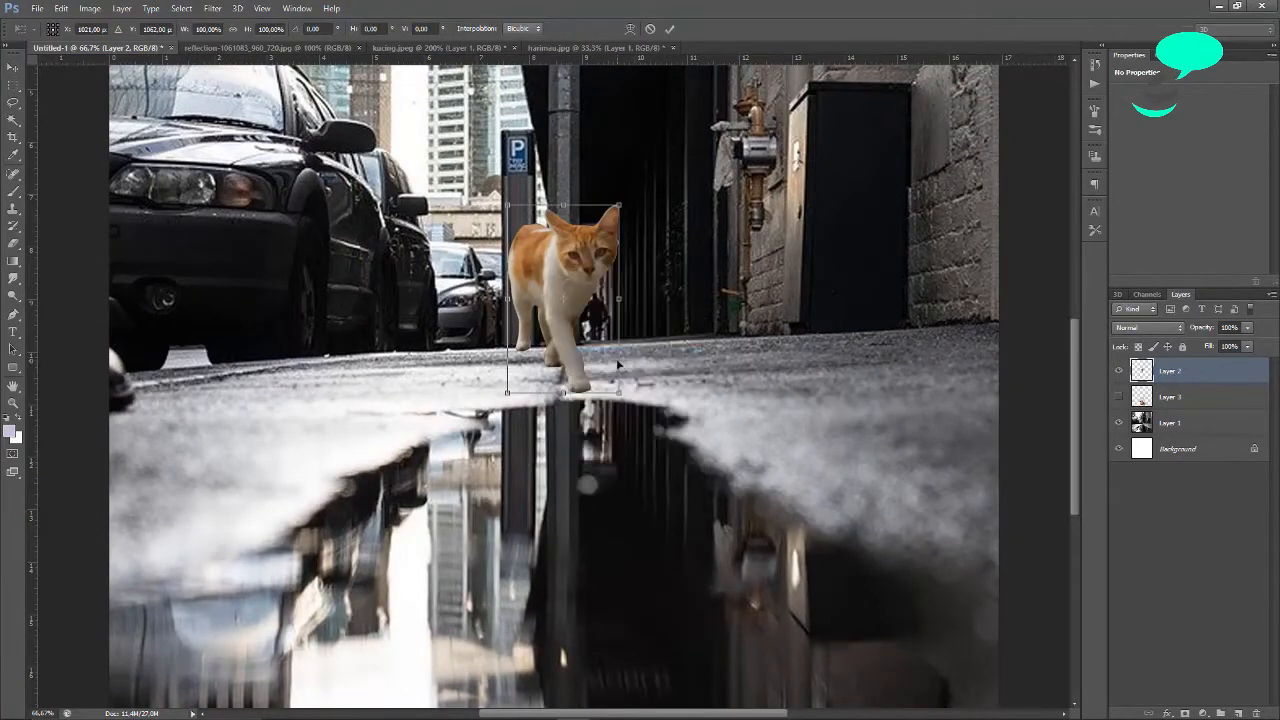
{"action": "right_click", "coordinate": [573, 281]}
{"action": "left_click", "coordinate": [606, 383]}
{"action": "key", "text": "ctrl+plus"}
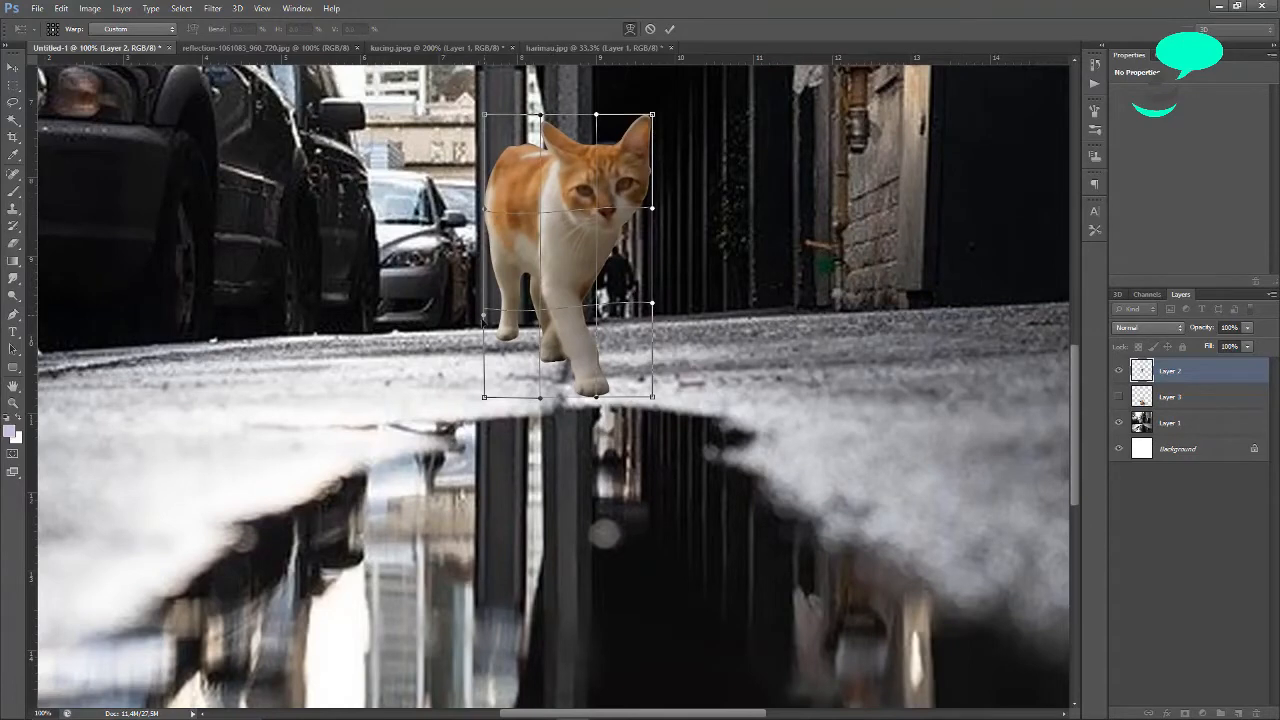
{"action": "left_click_drag", "start_coordinate": [483, 316], "coordinate": [484, 371]}
{"action": "left_click_drag", "start_coordinate": [486, 116], "coordinate": [491, 131]}
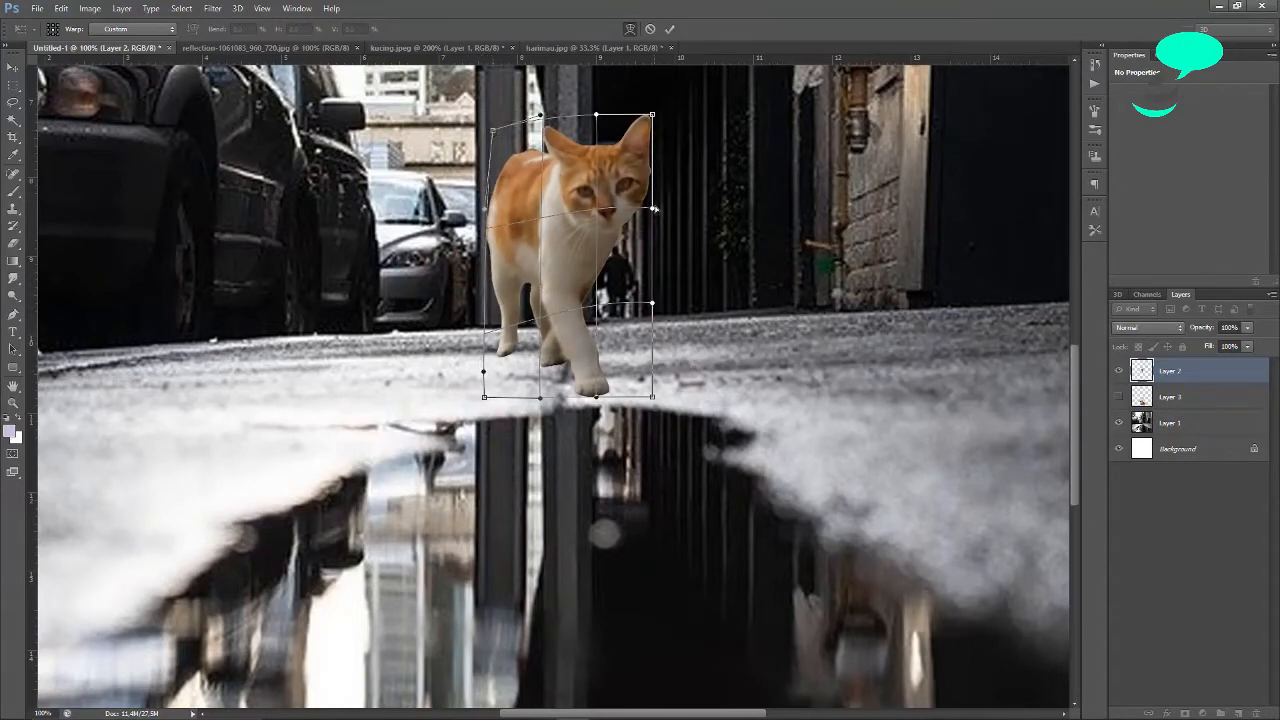
{"action": "left_click_drag", "start_coordinate": [629, 177], "coordinate": [628, 185]}
{"action": "left_click_drag", "start_coordinate": [531, 147], "coordinate": [530, 156]}
{"action": "left_click_drag", "start_coordinate": [625, 205], "coordinate": [627, 215]}
{"action": "scroll", "coordinate": [662, 274], "scroll_direction": "up", "scroll_amount": 6}
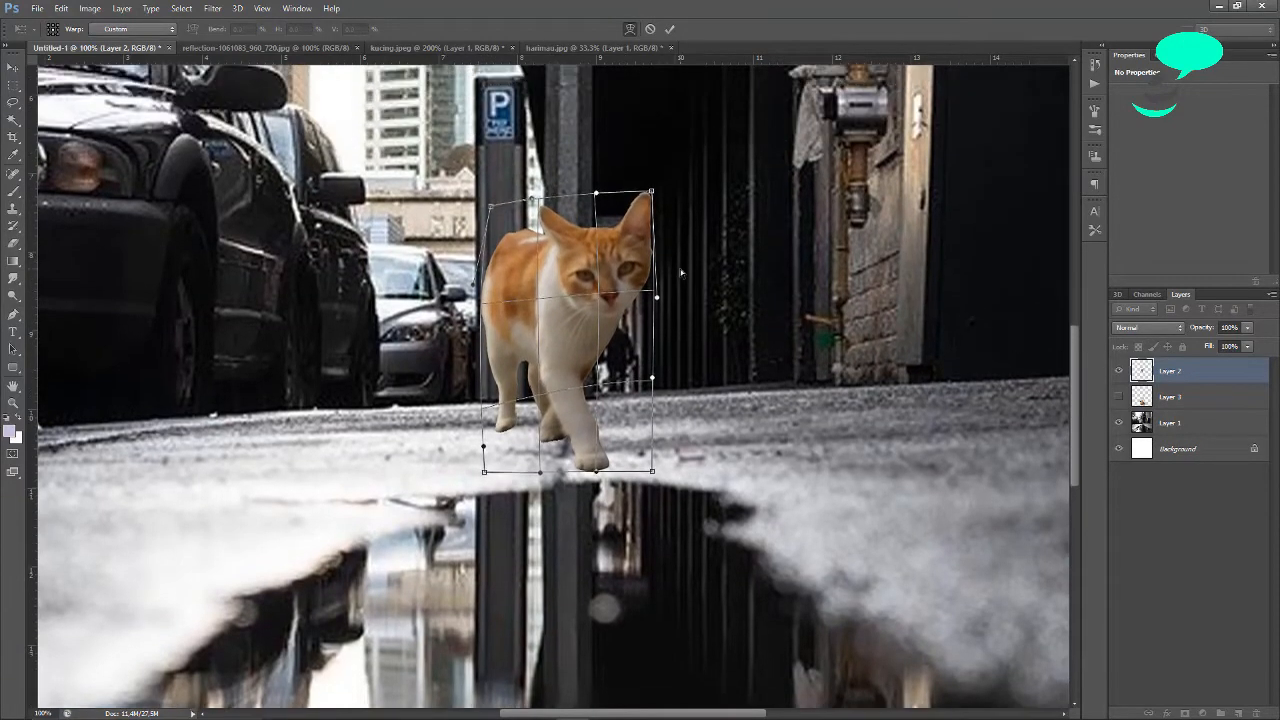
{"action": "scroll", "coordinate": [681, 277], "scroll_direction": "down", "scroll_amount": 4}
{"action": "scroll", "coordinate": [681, 277], "scroll_direction": "up", "scroll_amount": 2}
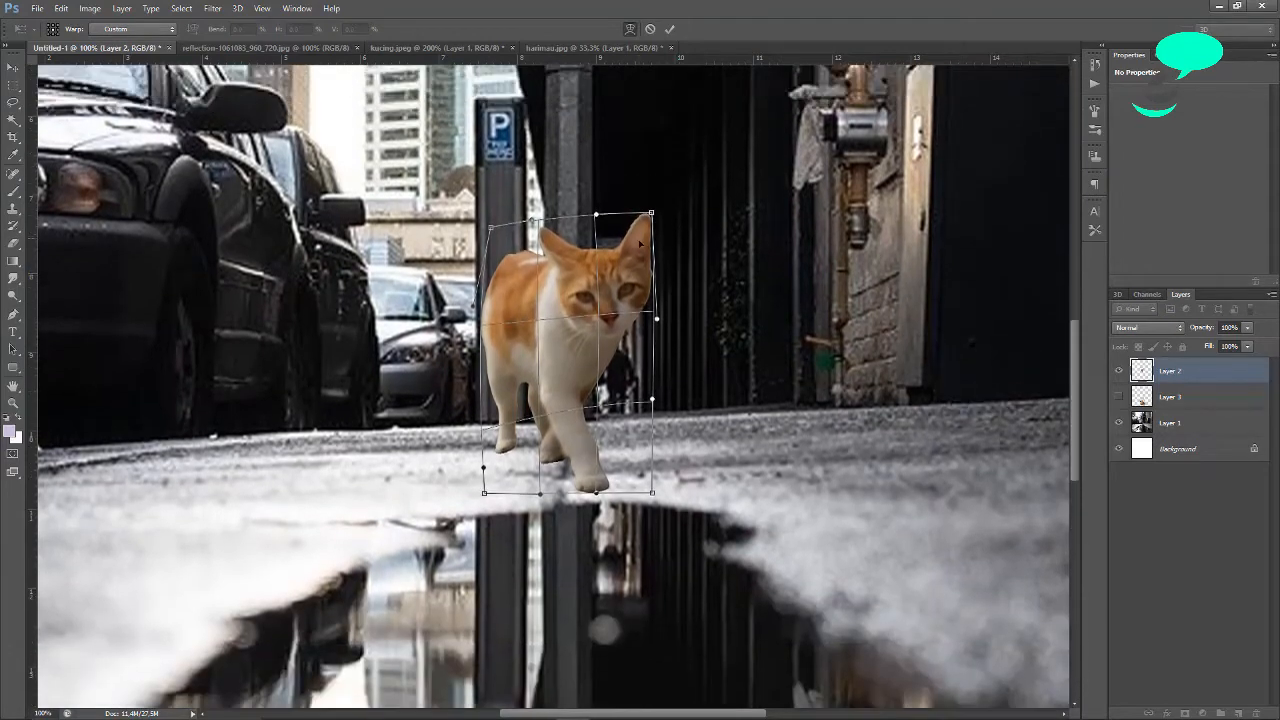
Warp the cat's front paw upward, adjust its head and body shape, and apply the transformation.
{"action": "left_click_drag", "start_coordinate": [627, 254], "coordinate": [627, 260]}
{"action": "left_click_drag", "start_coordinate": [596, 493], "coordinate": [596, 452]}
{"action": "left_click_drag", "start_coordinate": [625, 264], "coordinate": [623, 246]}
{"action": "left_click_drag", "start_coordinate": [619, 282], "coordinate": [622, 290]}
{"action": "left_click_drag", "start_coordinate": [501, 353], "coordinate": [507, 350]}
{"action": "key", "text": "Return"}
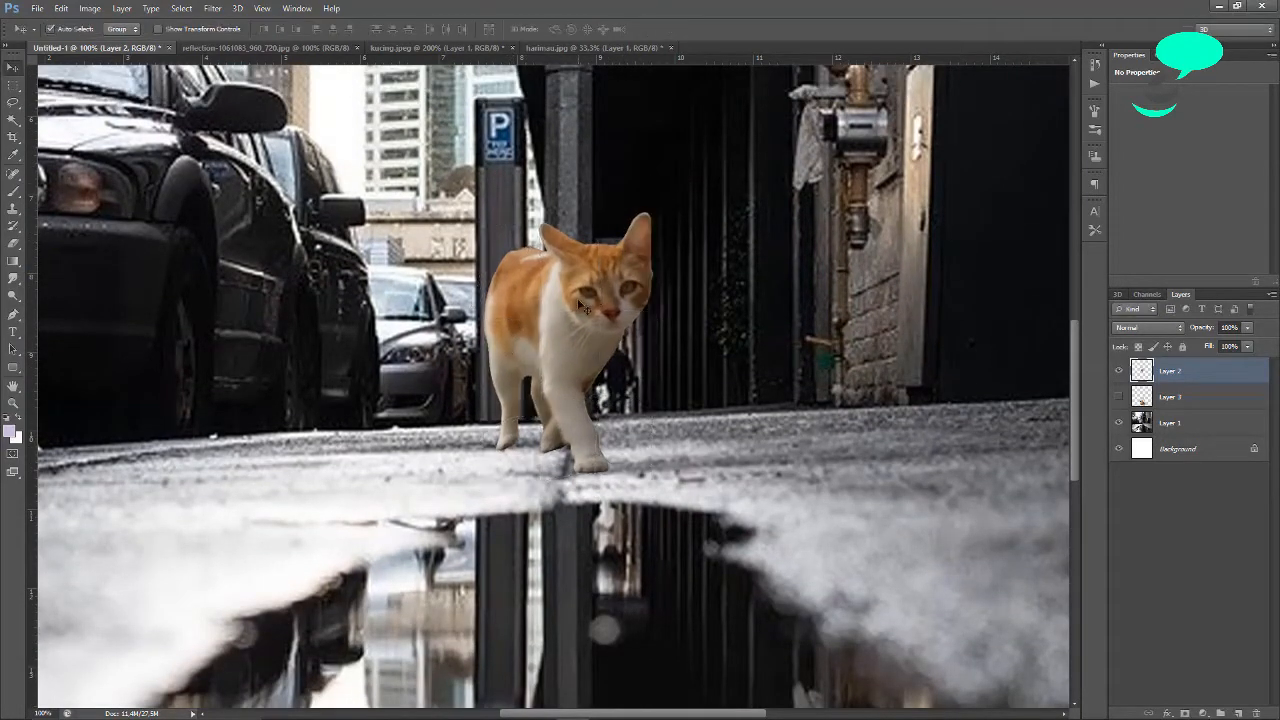
Move the warped cat to the right along the street, placing it at the puddle's far edge.
{"action": "left_click_drag", "start_coordinate": [577, 298], "coordinate": [597, 308]}
{"action": "key", "text": "ctrl+minus"}
{"action": "key", "text": "ctrl+minus"}
{"action": "key", "text": "ctrl+minus"}
{"action": "left_click_drag", "start_coordinate": [575, 391], "coordinate": [639, 373]}
{"action": "key", "text": "ctrl+plus"}
{"action": "key", "text": "ctrl+plus"}
{"action": "key", "text": "ctrl+plus"}
{"action": "scroll", "coordinate": [770, 330], "scroll_direction": "down", "scroll_amount": 4}
{"action": "scroll", "coordinate": [780, 324], "scroll_direction": "up", "scroll_amount": 1}
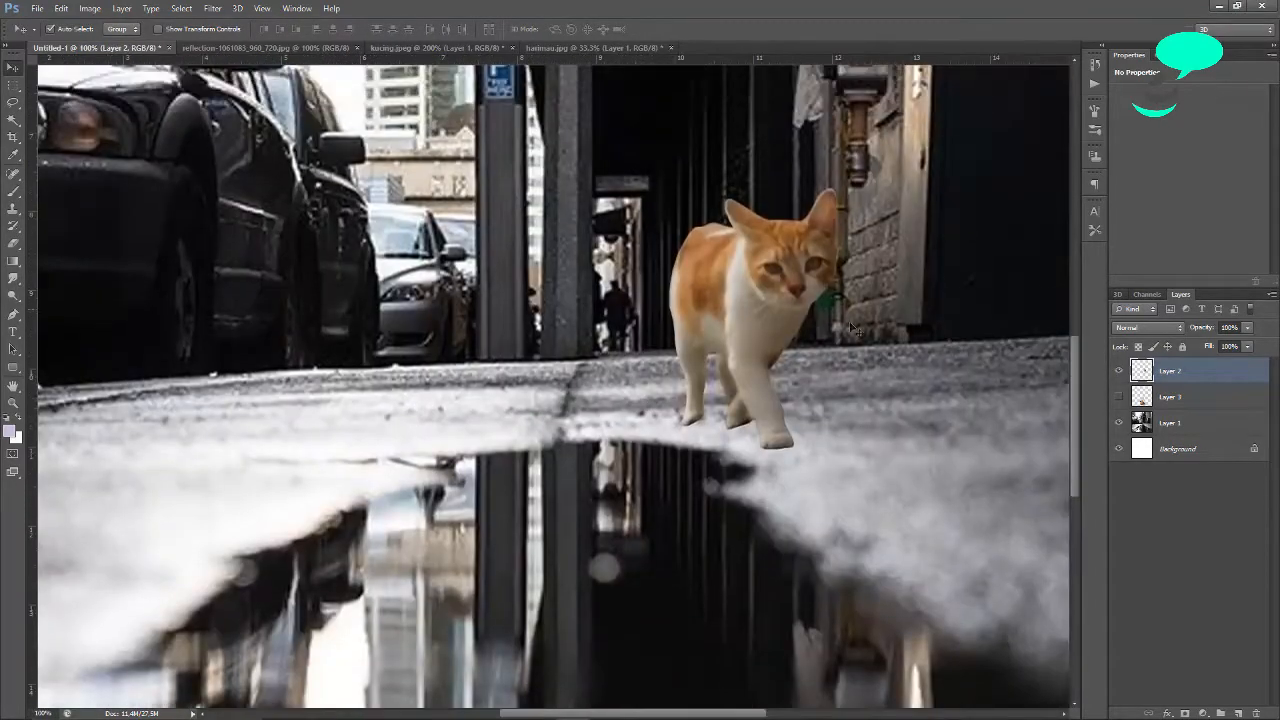
{"action": "scroll", "coordinate": [768, 322], "scroll_direction": "up", "scroll_amount": 1}
{"action": "left_click_drag", "start_coordinate": [781, 323], "coordinate": [742, 330]}
{"action": "scroll", "coordinate": [770, 322], "scroll_direction": "down", "scroll_amount": 1}
Move the cat beside the puddle's right edge and enlarge it slightly with Free Transform.
{"action": "key", "text": "ctrl+minus"}
{"action": "key", "text": "ctrl+minus"}
{"action": "key", "text": "ctrl+minus"}
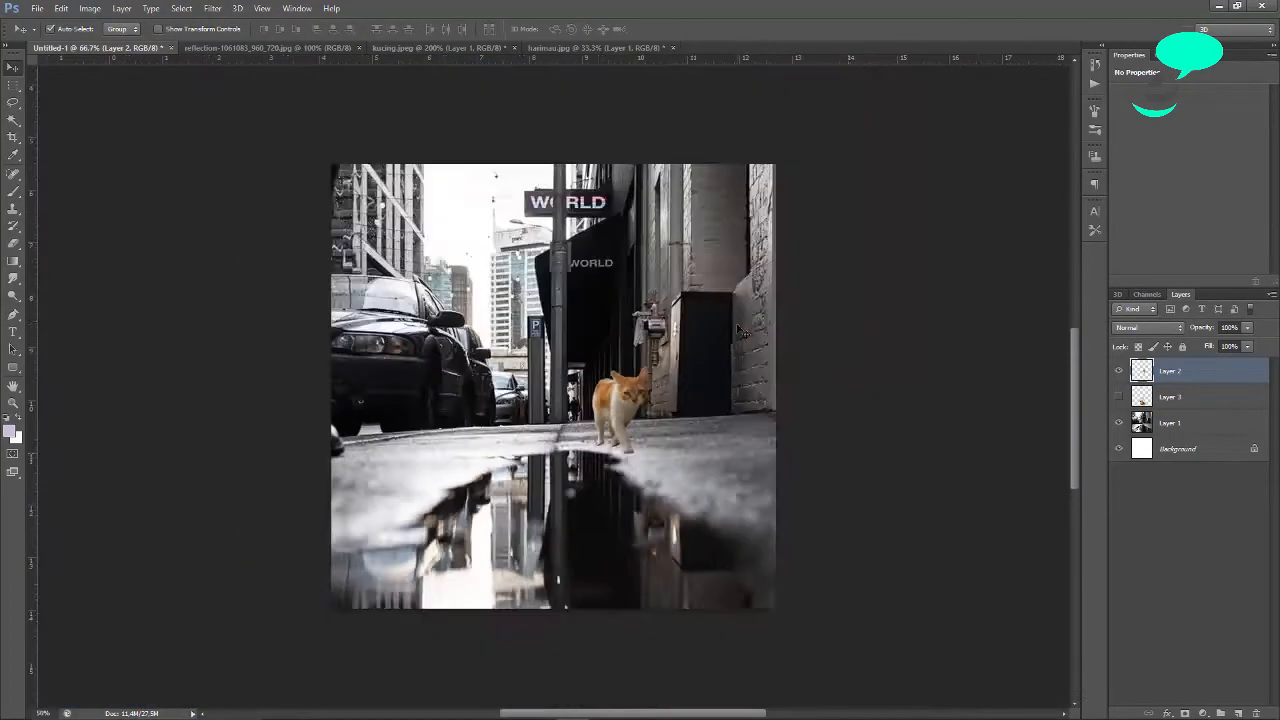
{"action": "key", "text": "ctrl+minus"}
{"action": "key", "text": "ctrl+plus"}
{"action": "left_click_drag", "start_coordinate": [602, 413], "coordinate": [649, 427]}
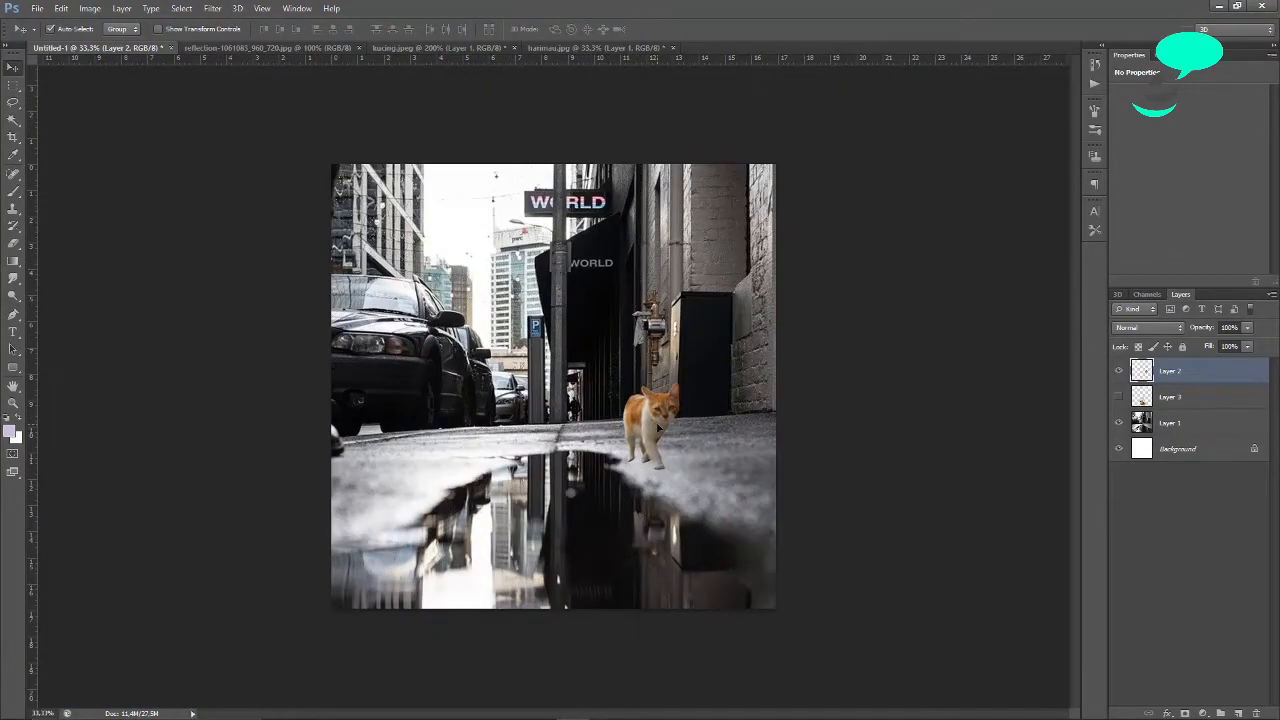
{"action": "key", "text": "ctrl+t"}
{"action": "left_click_drag", "start_coordinate": [622, 382], "coordinate": [607, 361]}
{"action": "left_click_drag", "start_coordinate": [650, 419], "coordinate": [660, 401]}
{"action": "key", "text": "Return"}
{"action": "key", "text": "ctrl+plus"}
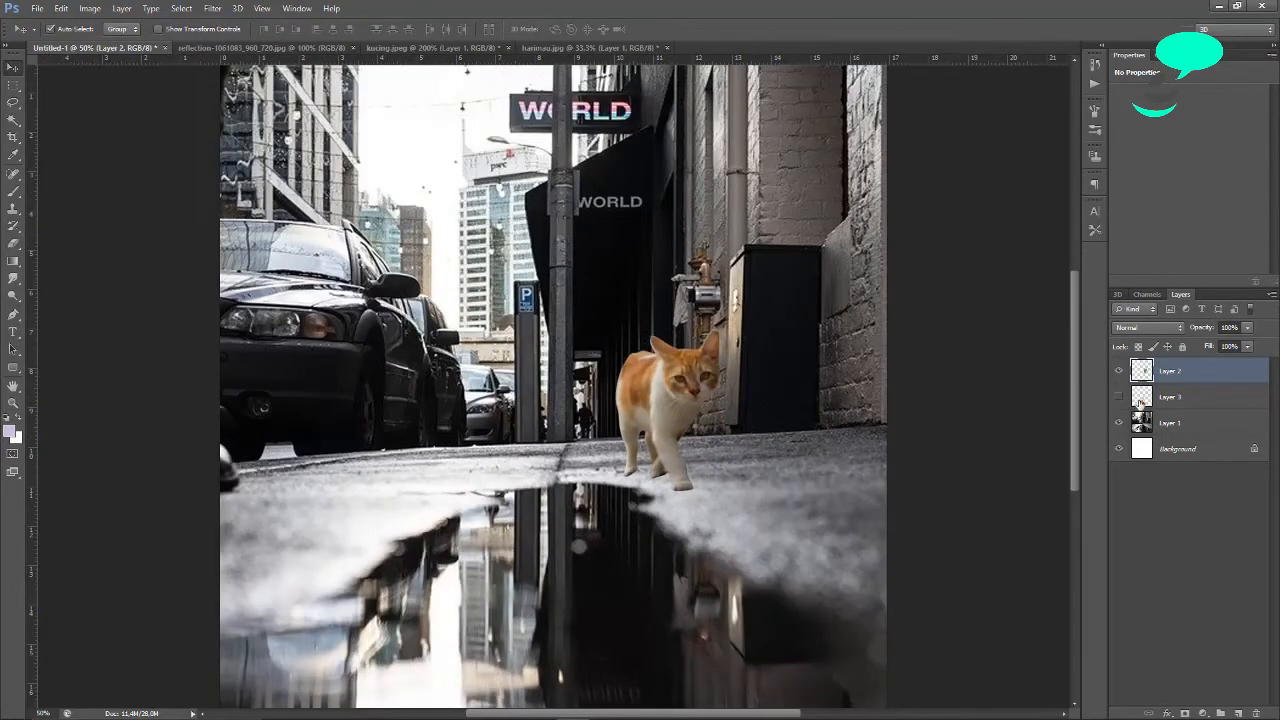
Show Layer 3 again and move the tiger to the right so it sits directly beneath the cat.
{"action": "left_click", "coordinate": [1119, 397]}
{"action": "left_click_drag", "start_coordinate": [611, 528], "coordinate": [691, 526]}
{"action": "scroll", "coordinate": [668, 560], "scroll_direction": "down", "scroll_amount": 1}
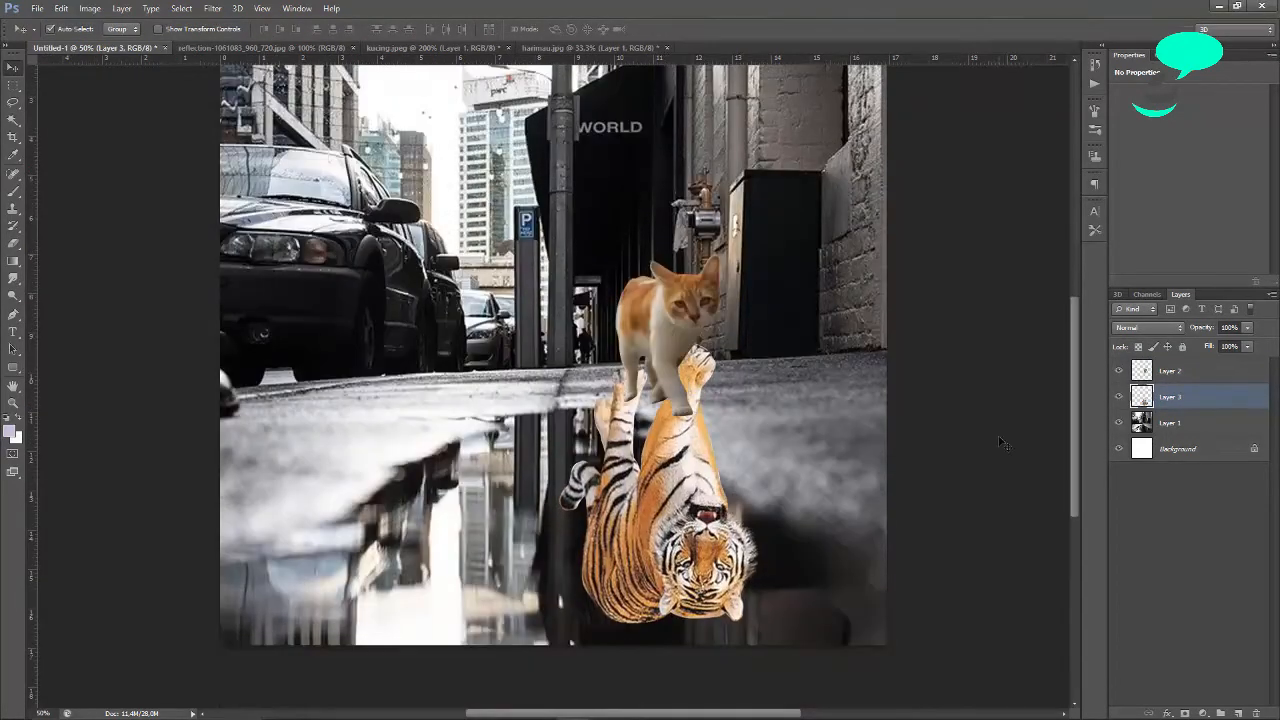
{"action": "key", "text": "ctrl+minus"}
Add a layer mask to Layer 3 and hide the tiger's front paw over the street with a soft round brush.
{"action": "left_click", "coordinate": [1184, 713]}
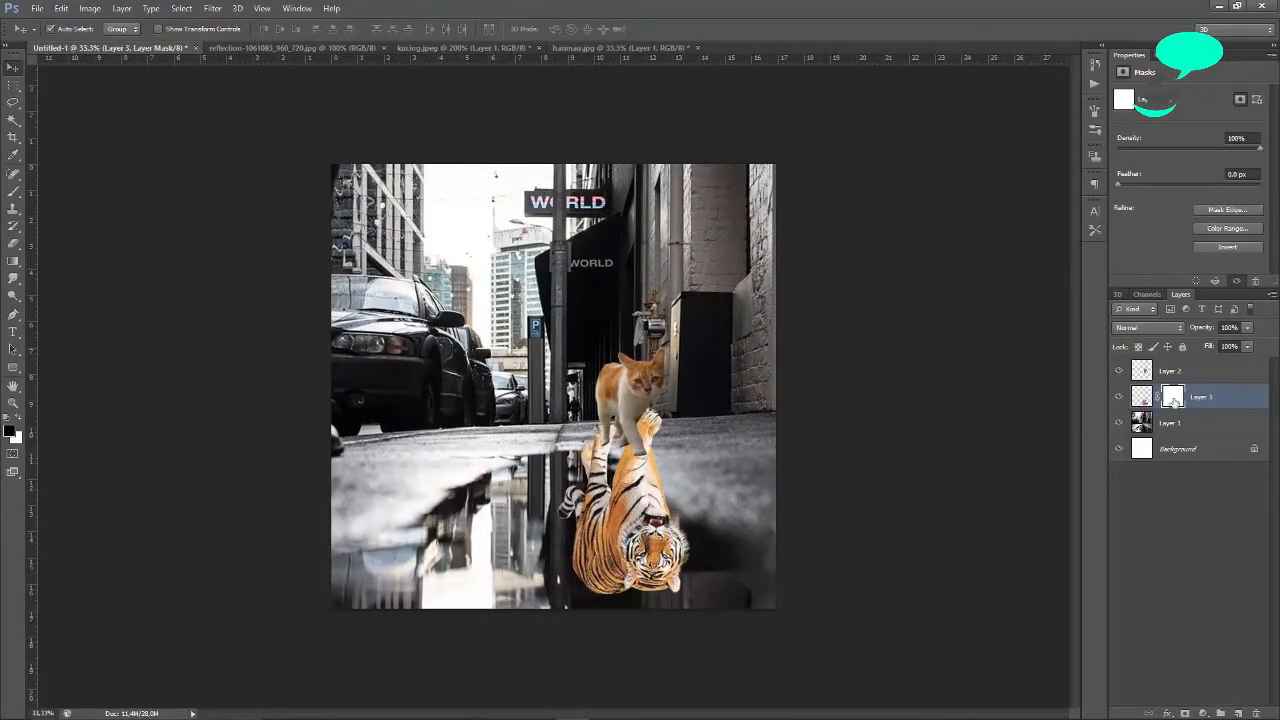
{"action": "left_click", "coordinate": [11, 196]}
{"action": "left_click", "coordinate": [68, 30]}
{"action": "left_click", "coordinate": [27, 132]}
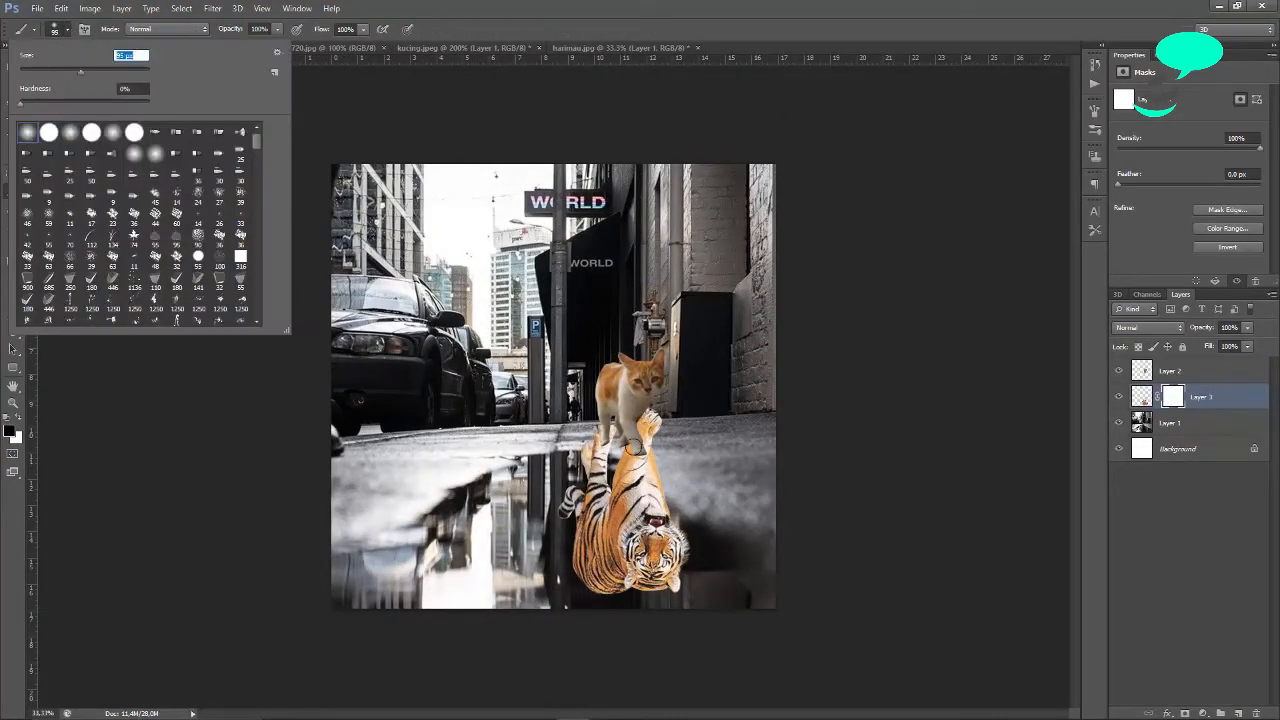
{"action": "left_click_drag", "start_coordinate": [651, 416], "coordinate": [648, 450]}
Set the brush to 149 px with 90% flow and mask out the tiger's other paws above the puddle's edge.
{"action": "left_click", "coordinate": [68, 30]}
{"action": "left_click_drag", "start_coordinate": [52, 72], "coordinate": [101, 72]}
{"action": "left_click_drag", "start_coordinate": [236, 29], "coordinate": [211, 29]}
{"action": "left_click_drag", "start_coordinate": [325, 29], "coordinate": [314, 30]}
{"action": "left_click_drag", "start_coordinate": [603, 431], "coordinate": [598, 445]}
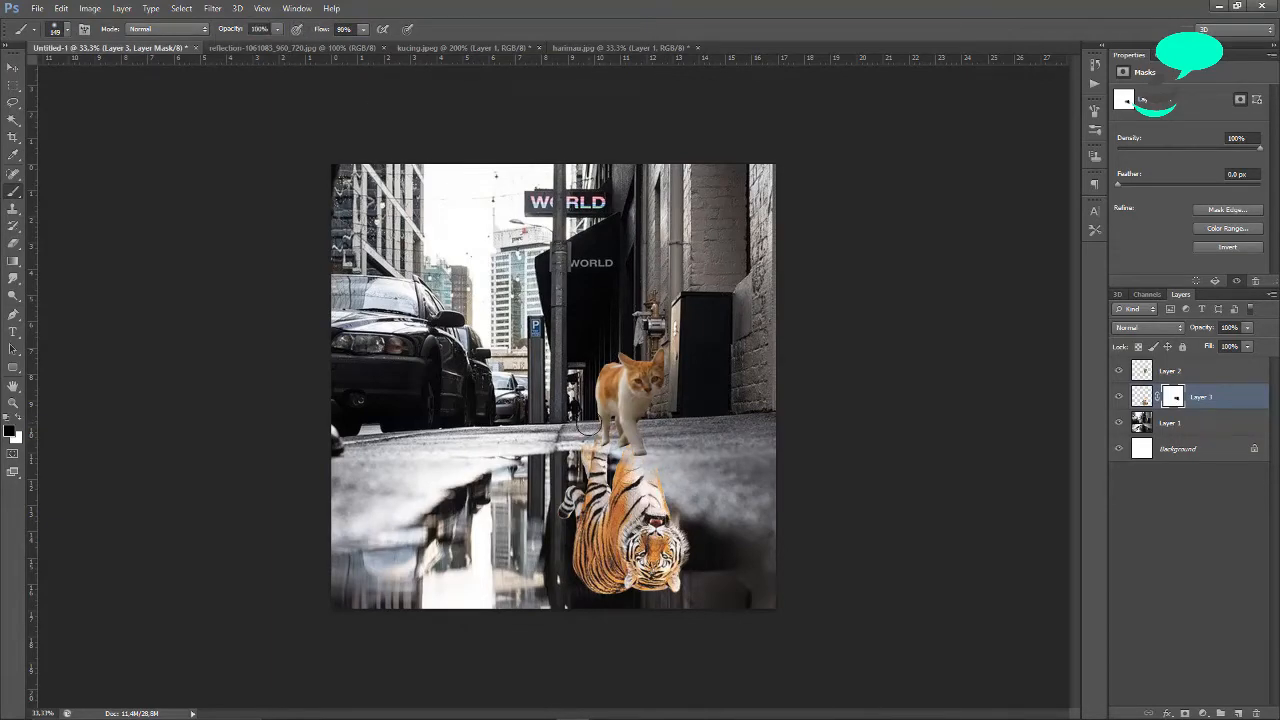
{"action": "key", "text": "0"}
Scale the cat on Layer 2 down slightly and shift it left above the tiger's reflection.
{"action": "key", "text": "ctrl+plus"}
{"action": "scroll", "coordinate": [781, 459], "scroll_direction": "up", "scroll_amount": 1}
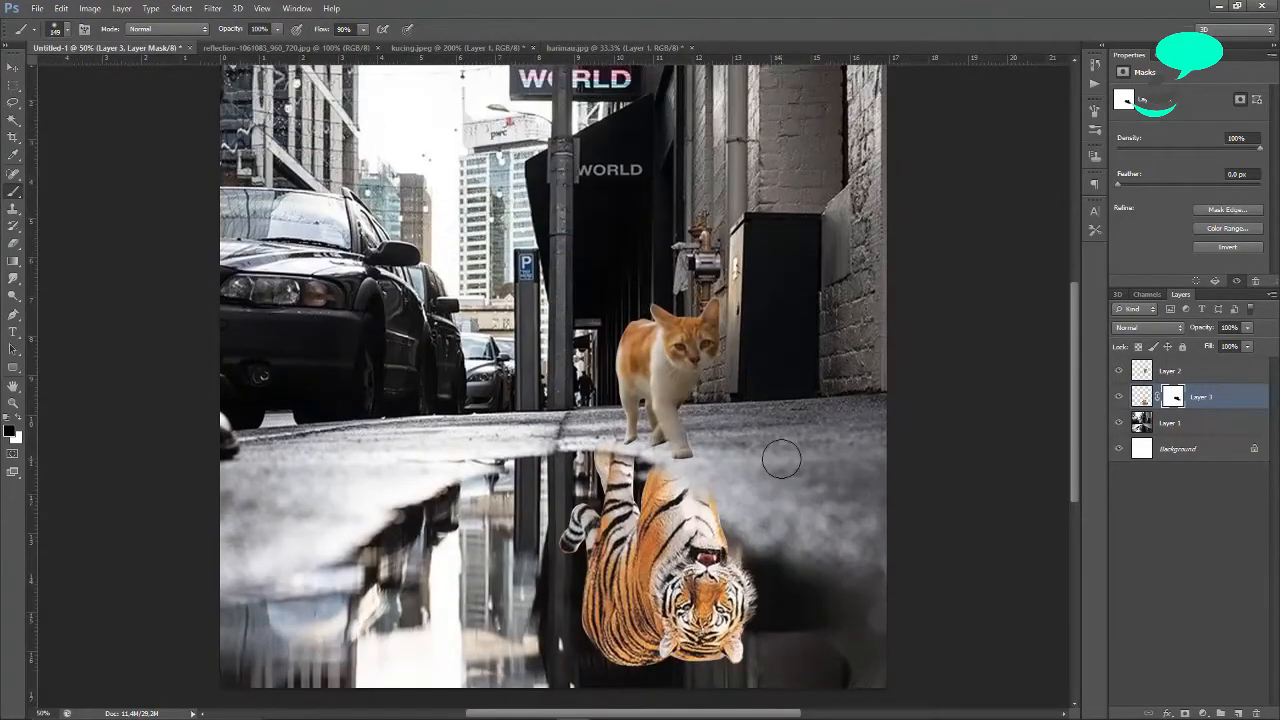
{"action": "scroll", "coordinate": [781, 459], "scroll_direction": "down", "scroll_amount": 2}
{"action": "key", "text": "ctrl+plus"}
{"action": "key", "text": "ctrl+plus"}
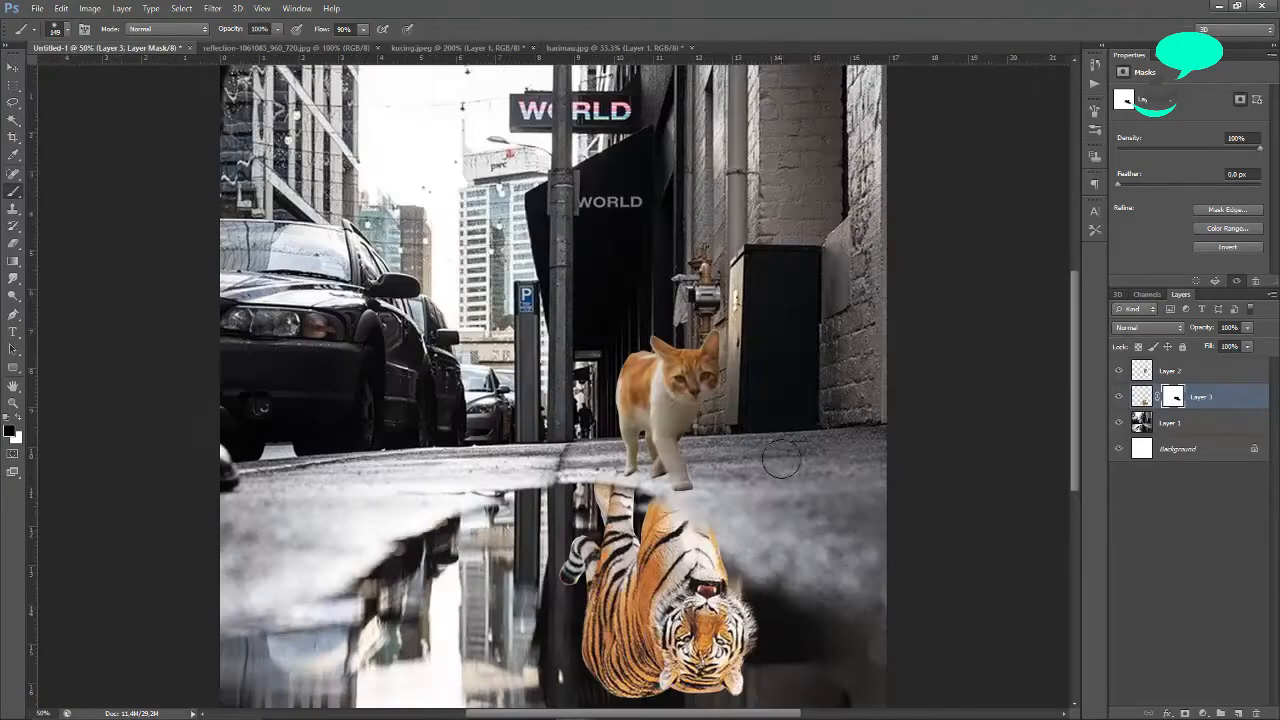
{"action": "key", "text": "v"}
{"action": "left_click_drag", "start_coordinate": [676, 396], "coordinate": [668, 388]}
{"action": "key", "text": "ctrl+t"}
{"action": "left_click_drag", "start_coordinate": [711, 324], "coordinate": [704, 335], "text": "shift"}
{"action": "left_click_drag", "start_coordinate": [674, 391], "coordinate": [680, 387]}
{"action": "key", "text": "Return"}
Examine the cat's size and placement against the tiger reflection in the whole composition.
{"action": "key", "text": "ctrl+minus"}
{"action": "key", "text": "ctrl+minus"}
{"action": "key", "text": "ctrl+minus"}
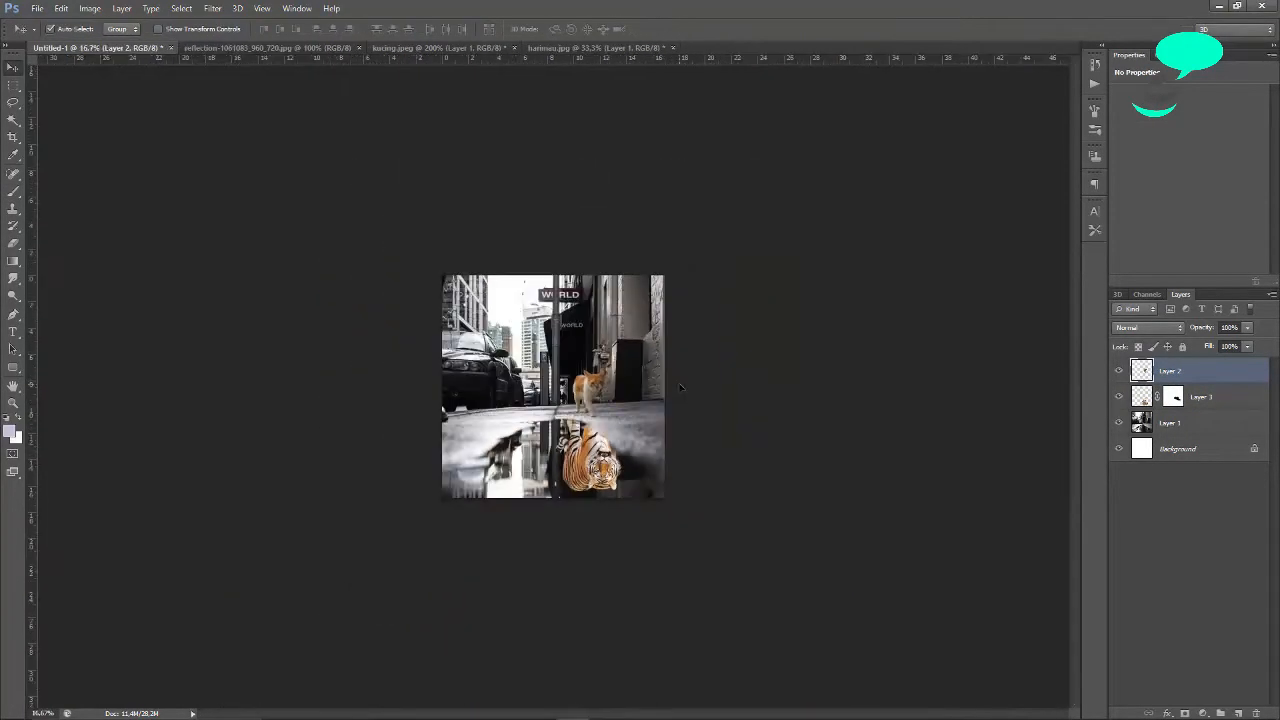
{"action": "key", "text": "ctrl+plus"}
{"action": "key", "text": "ctrl+plus"}
{"action": "key", "text": "ctrl+plus"}
{"action": "scroll", "coordinate": [705, 391], "scroll_direction": "down", "scroll_amount": 5}
{"action": "scroll", "coordinate": [706, 393], "scroll_direction": "up", "scroll_amount": 6}
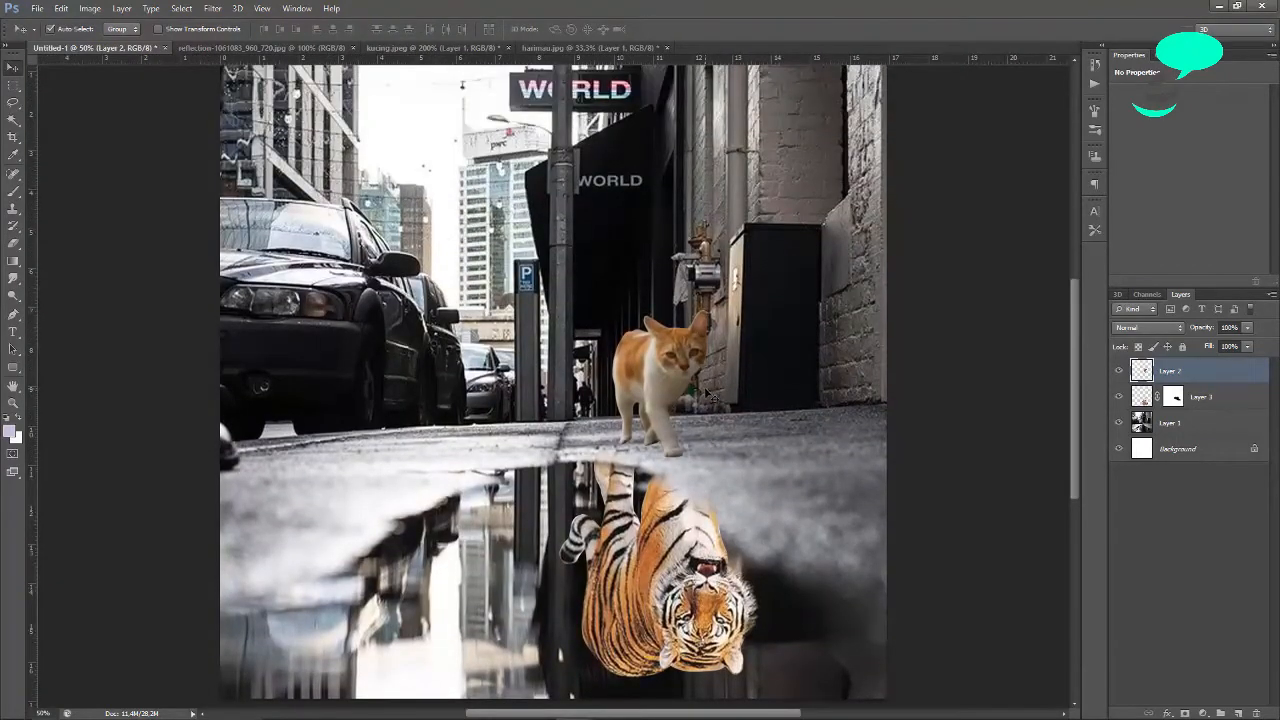
Soften the bottom edges of the cat's two hind paws on Layer 2 using the Smudge tool at 22% strength.
{"action": "key", "text": "ctrl+plus"}
{"action": "key", "text": "ctrl+plus"}
{"action": "key", "text": "ctrl+plus"}
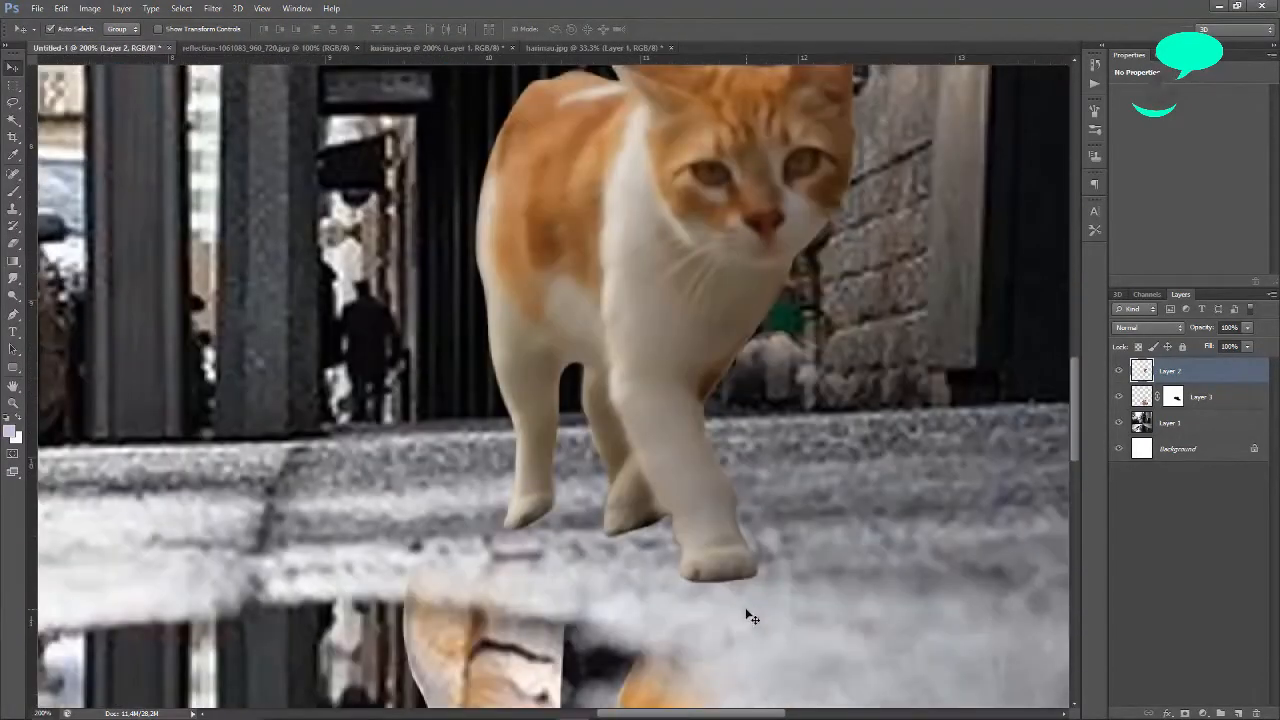
{"action": "key", "text": "r"}
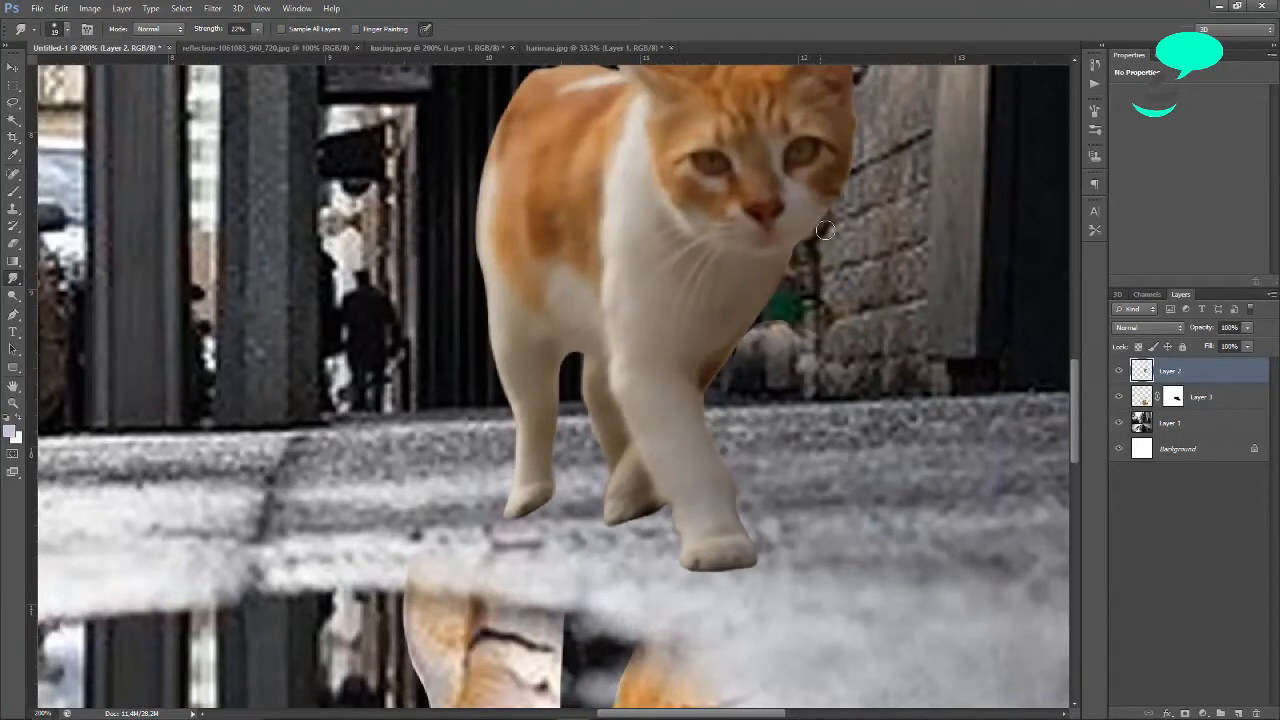
{"action": "scroll", "coordinate": [840, 222], "scroll_direction": "up", "scroll_amount": 3}
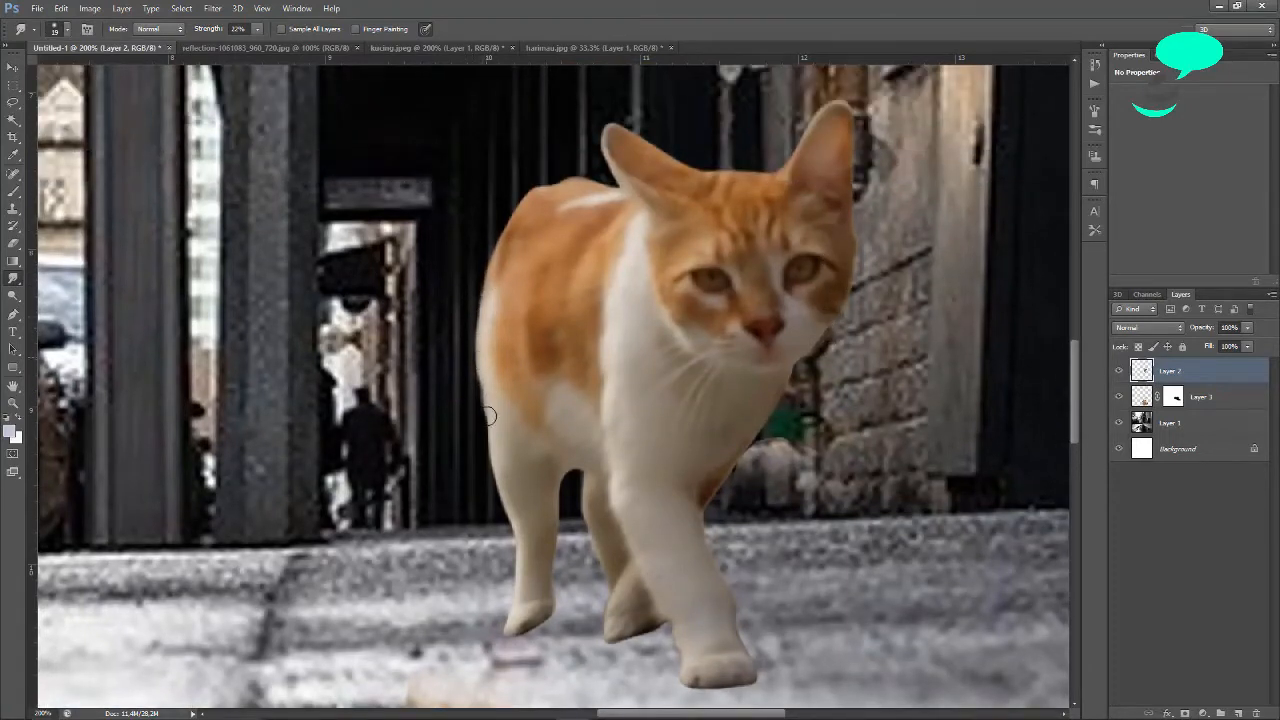
{"action": "scroll", "coordinate": [538, 590], "scroll_direction": "down", "scroll_amount": 3}
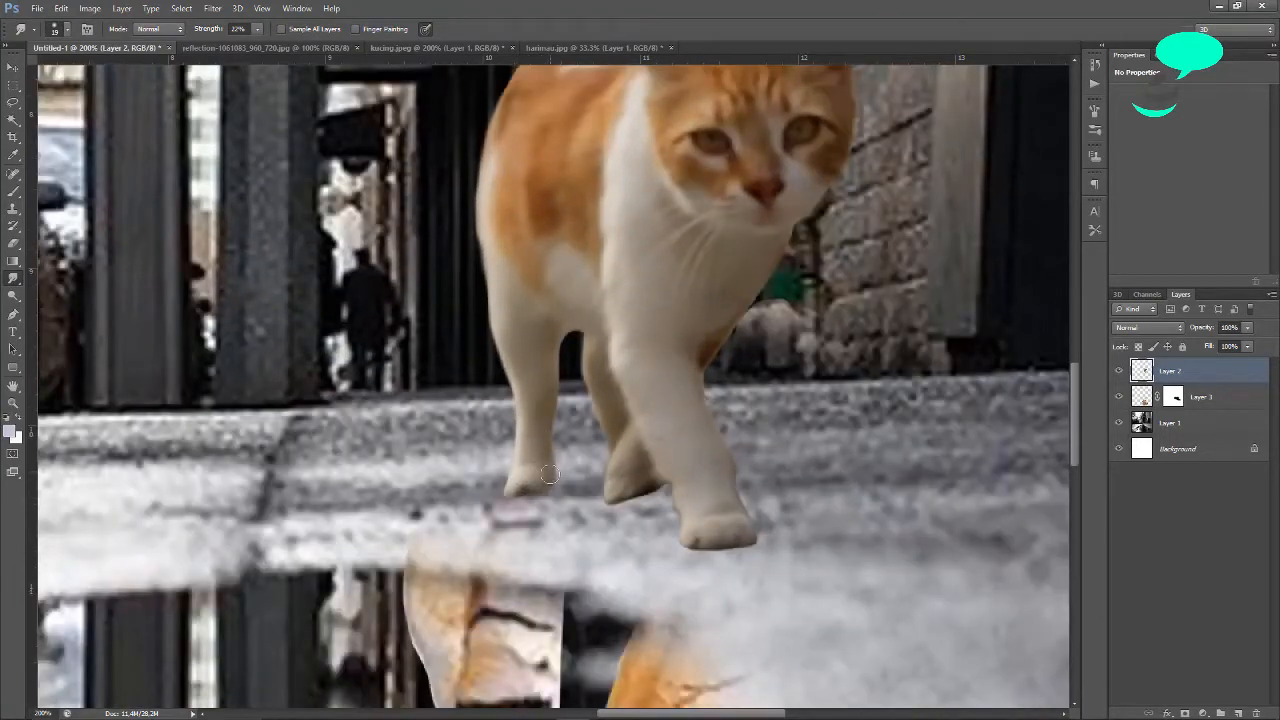
{"action": "left_click_drag", "start_coordinate": [644, 493], "coordinate": [615, 502]}
{"action": "left_click_drag", "start_coordinate": [529, 486], "coordinate": [522, 508]}
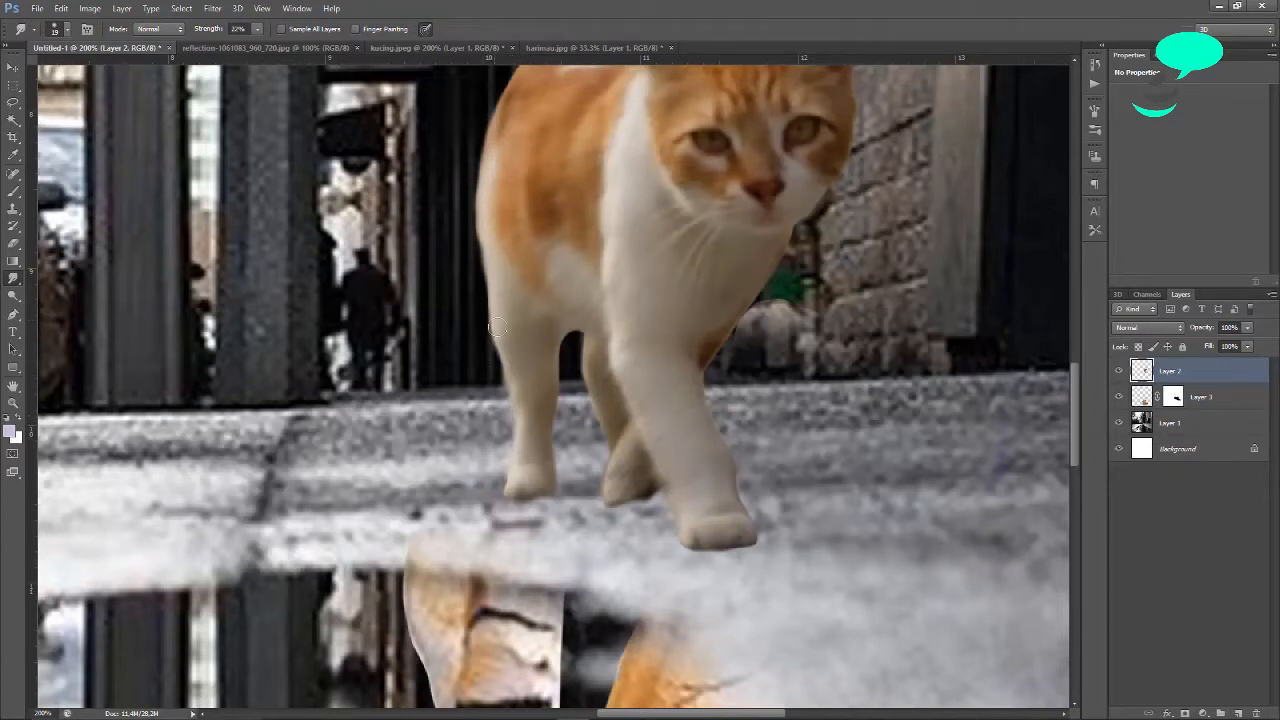
Smudge the outer edge of the cat's hind leg, flank and back to blend it into the dark background.
{"action": "scroll", "coordinate": [496, 326], "scroll_direction": "up", "scroll_amount": 2}
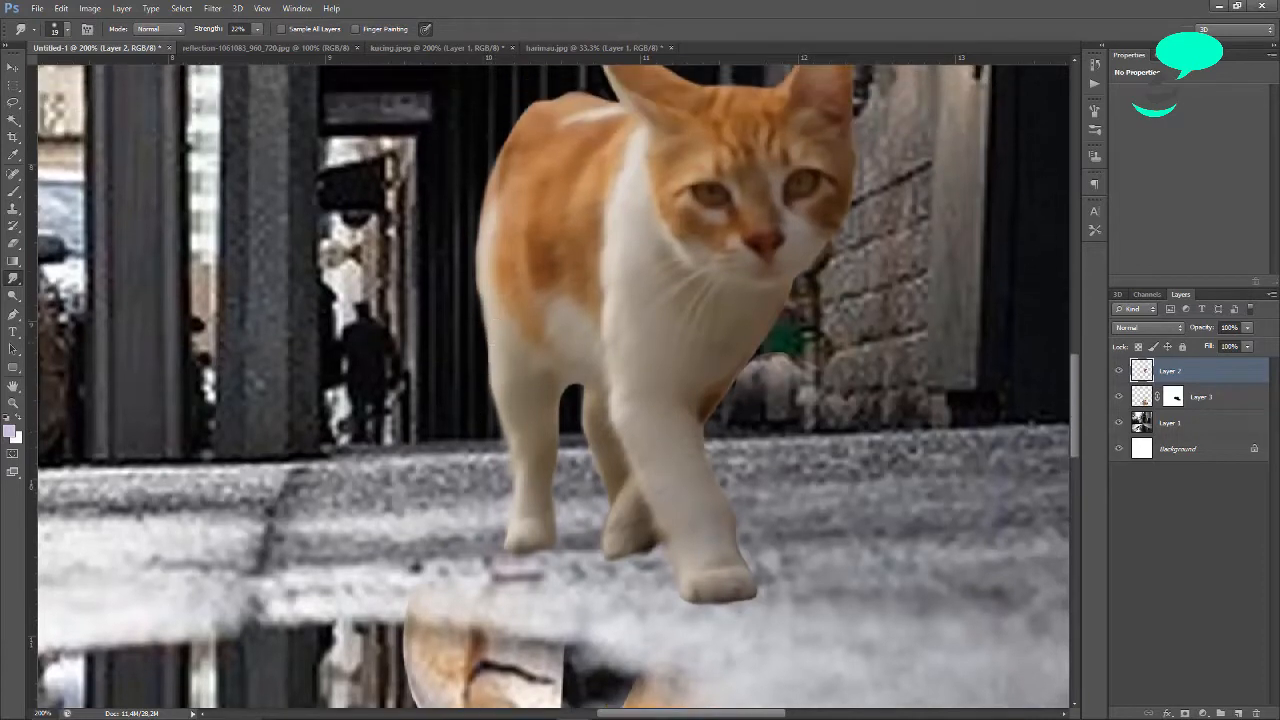
{"action": "left_click_drag", "start_coordinate": [489, 378], "coordinate": [487, 330]}
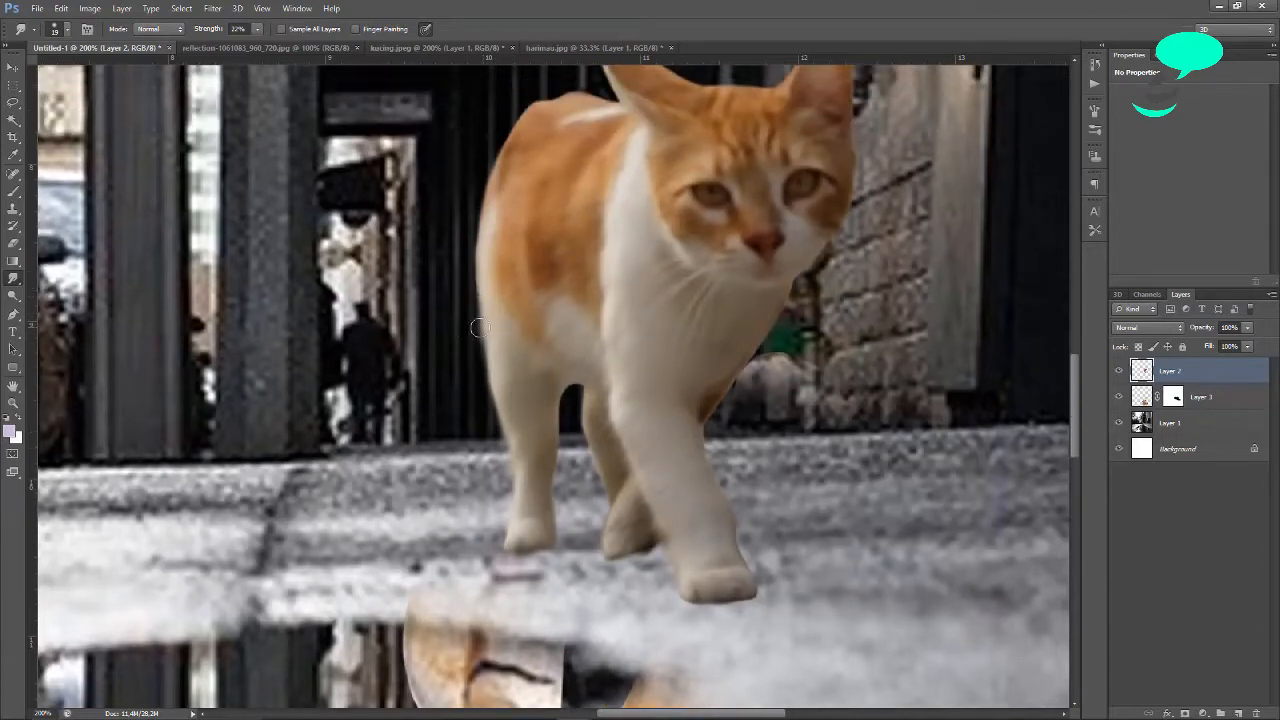
{"action": "scroll", "coordinate": [472, 320], "scroll_direction": "up", "scroll_amount": 2}
{"action": "left_click_drag", "start_coordinate": [483, 386], "coordinate": [482, 314]}
{"action": "scroll", "coordinate": [487, 317], "scroll_direction": "up", "scroll_amount": 2}
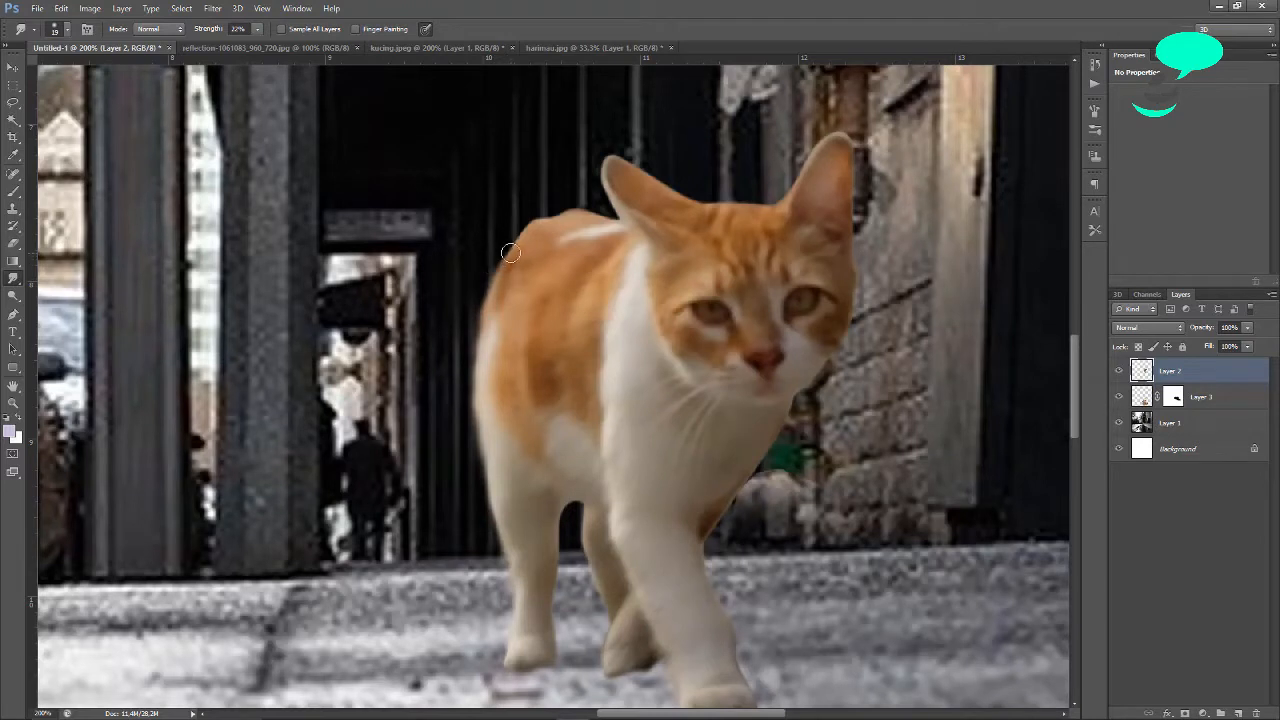
{"action": "mouse_move", "coordinate": [493, 271]}
{"action": "left_mouse_down"}
{"action": "mouse_move", "coordinate": [516, 239]}
{"action": "mouse_move", "coordinate": [565, 218]}
{"action": "mouse_move", "coordinate": [495, 252]}
{"action": "mouse_move", "coordinate": [477, 372]}
{"action": "left_mouse_up"}
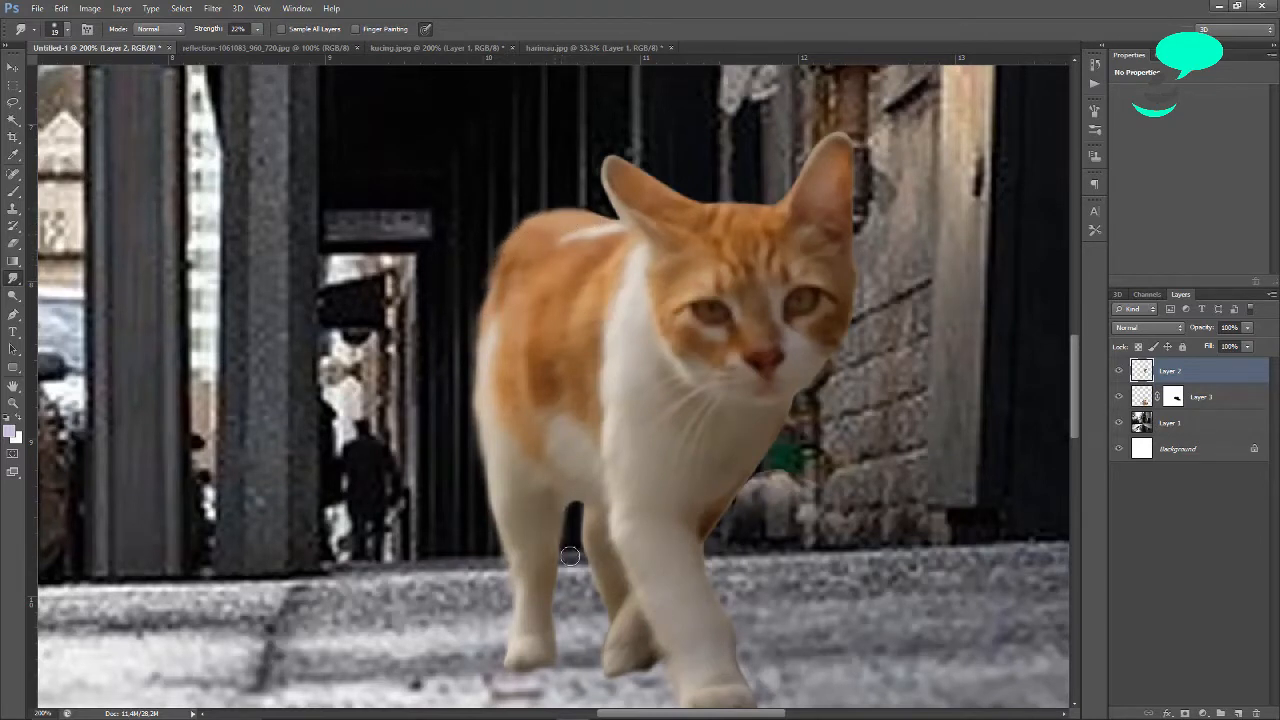
Smudge the cat's edge from the front leg up along the chest to the cheek beside the brick wall.
{"action": "scroll", "coordinate": [570, 554], "scroll_direction": "down", "scroll_amount": 2}
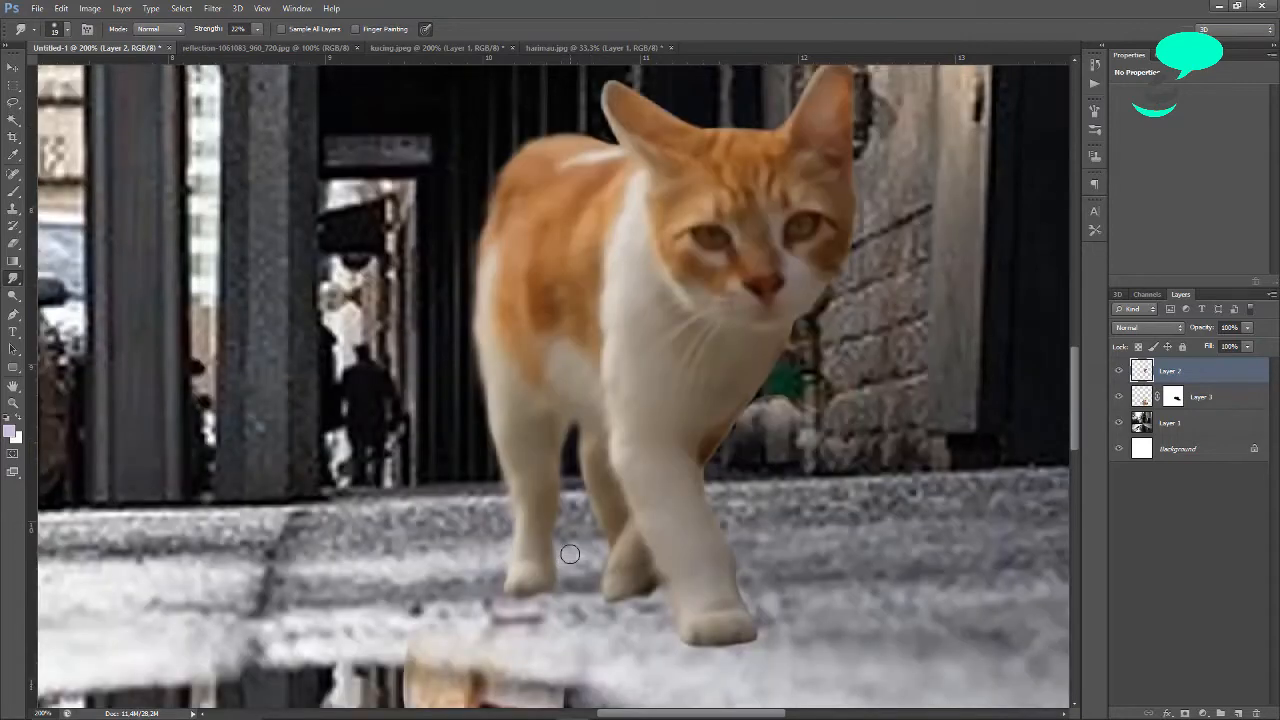
{"action": "scroll", "coordinate": [570, 554], "scroll_direction": "down", "scroll_amount": 5}
{"action": "mouse_move", "coordinate": [706, 436]}
{"action": "left_mouse_down"}
{"action": "mouse_move", "coordinate": [718, 383]}
{"action": "mouse_move", "coordinate": [763, 324]}
{"action": "mouse_move", "coordinate": [800, 310]}
{"action": "mouse_move", "coordinate": [846, 262]}
{"action": "left_mouse_up"}
{"action": "scroll", "coordinate": [779, 380], "scroll_direction": "up", "scroll_amount": 4}
{"action": "scroll", "coordinate": [850, 272], "scroll_direction": "up", "scroll_amount": 3}
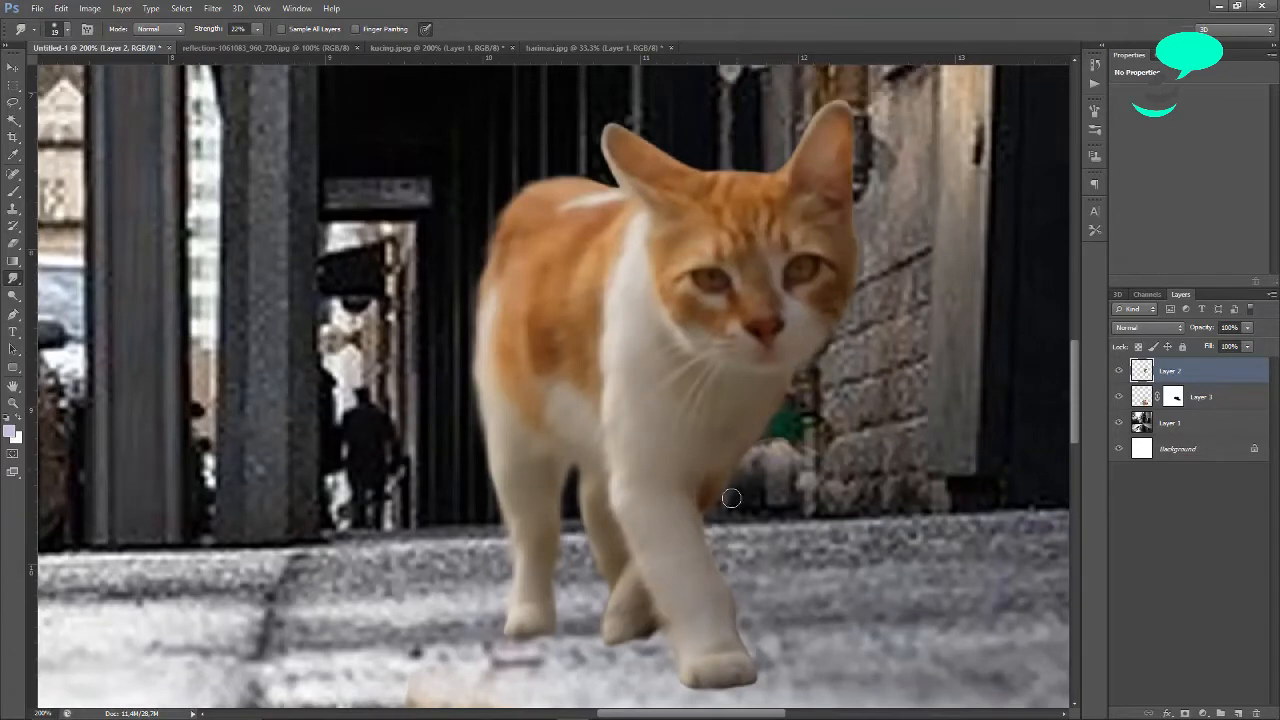
{"action": "scroll", "coordinate": [745, 603], "scroll_direction": "down", "scroll_amount": 3}
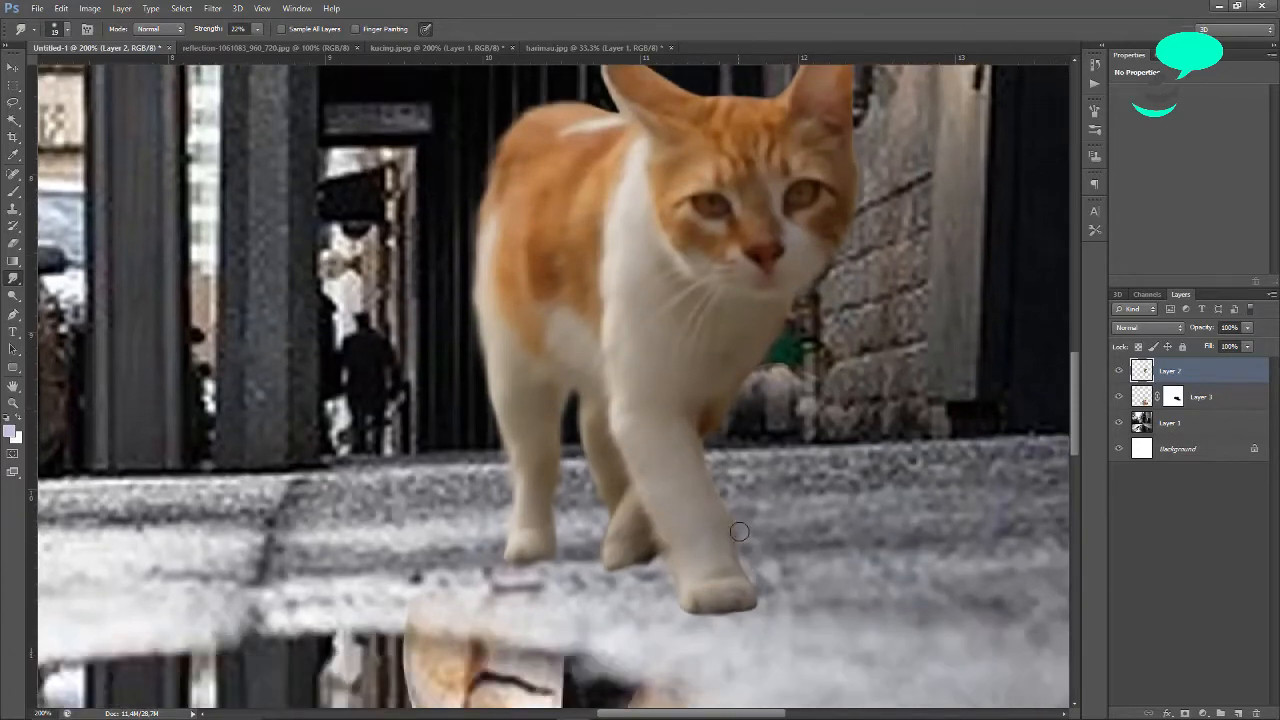
Examine the cat's smudged edges up close and how the cat blends into the whole street composition.
{"action": "scroll", "coordinate": [700, 475], "scroll_direction": "up", "scroll_amount": 2}
{"action": "key", "text": "ctrl+minus"}
{"action": "key", "text": "ctrl+minus"}
{"action": "key", "text": "ctrl+minus"}
{"action": "key", "text": "ctrl+plus"}
{"action": "key", "text": "ctrl+minus"}
{"action": "key", "text": "ctrl+minus"}
{"action": "key", "text": "ctrl+minus"}
{"action": "key", "text": "ctrl+minus"}
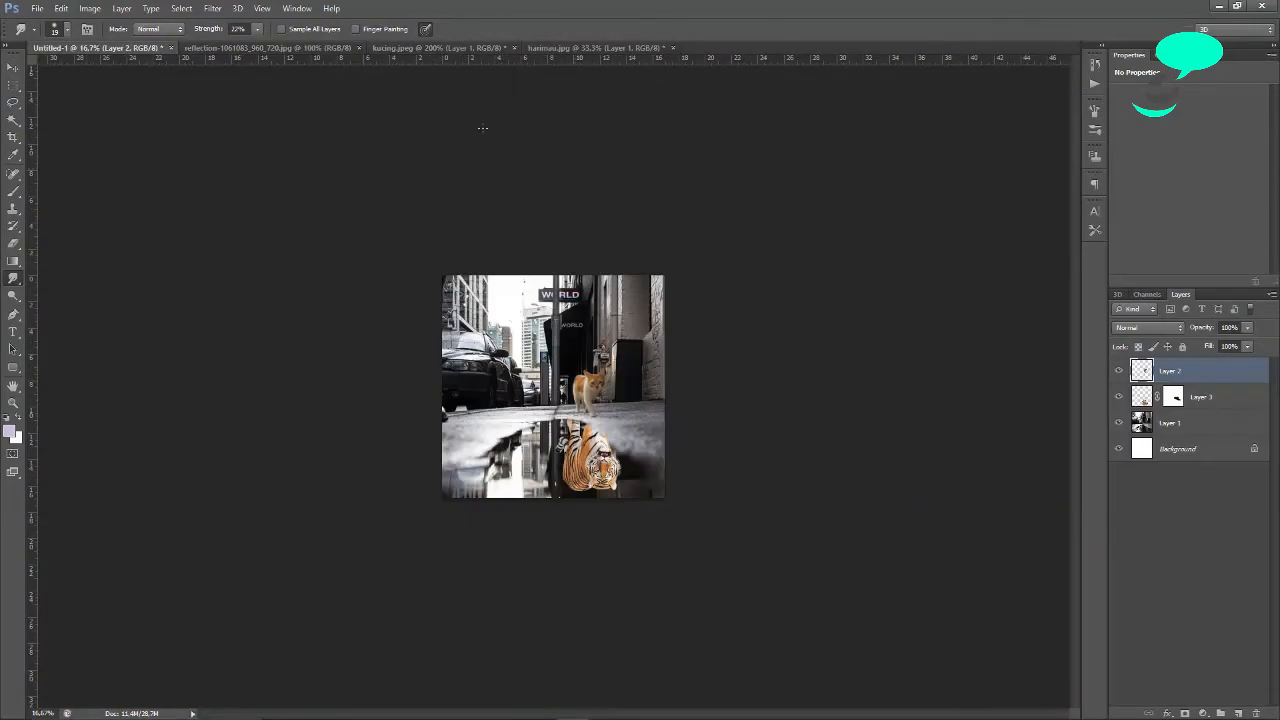
{"action": "key", "text": "ctrl+plus"}
{"action": "key", "text": "ctrl+plus"}
{"action": "key", "text": "ctrl+plus"}
{"action": "key", "text": "ctrl+plus"}
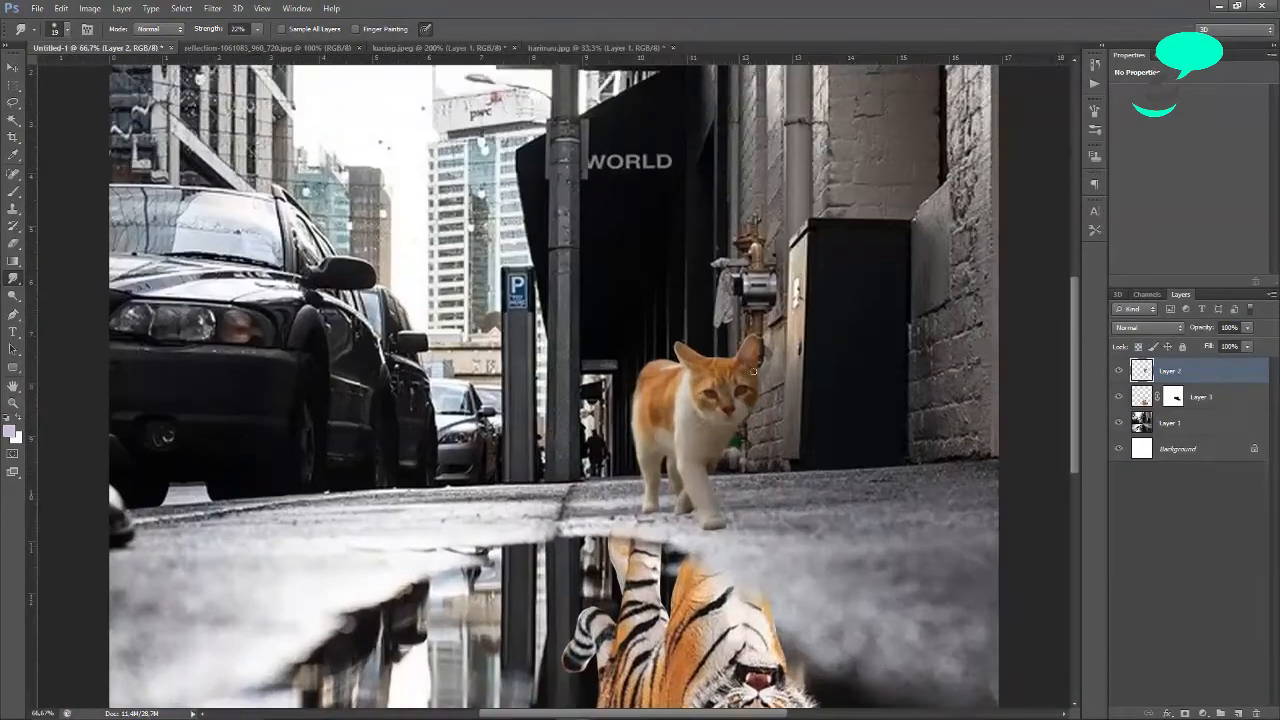
{"action": "scroll", "coordinate": [757, 378], "scroll_direction": "down", "scroll_amount": 4}
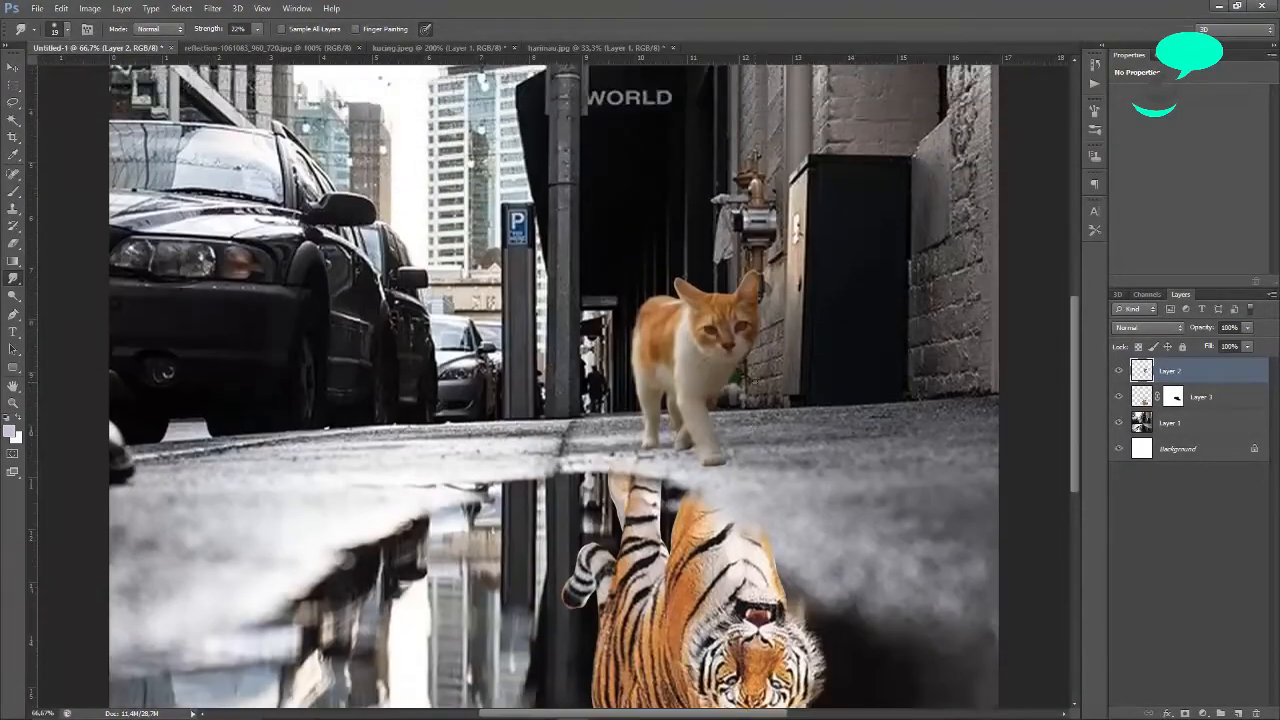
{"action": "scroll", "coordinate": [756, 380], "scroll_direction": "up", "scroll_amount": 1}
{"action": "scroll", "coordinate": [754, 383], "scroll_direction": "down", "scroll_amount": 3}
{"action": "key", "text": "ctrl+minus"}
{"action": "key", "text": "ctrl+minus"}
{"action": "key", "text": "ctrl+minus"}
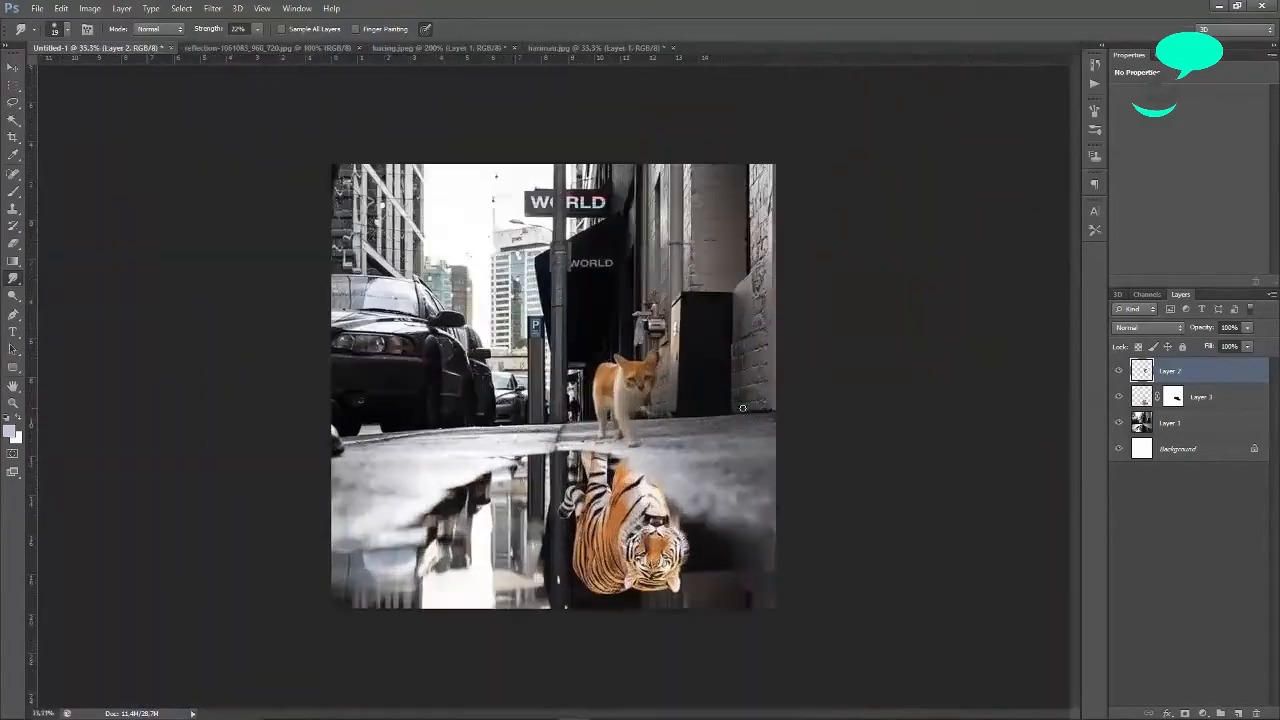
{"action": "key", "text": "ctrl+plus"}
{"action": "key", "text": "ctrl+minus"}
{"action": "key", "text": "ctrl+minus"}
{"action": "key", "text": "ctrl+plus"}
{"action": "key", "text": "ctrl+plus"}
{"action": "key", "text": "ctrl+plus"}
{"action": "key", "text": "ctrl+plus"}
{"action": "key", "text": "ctrl+plus"}
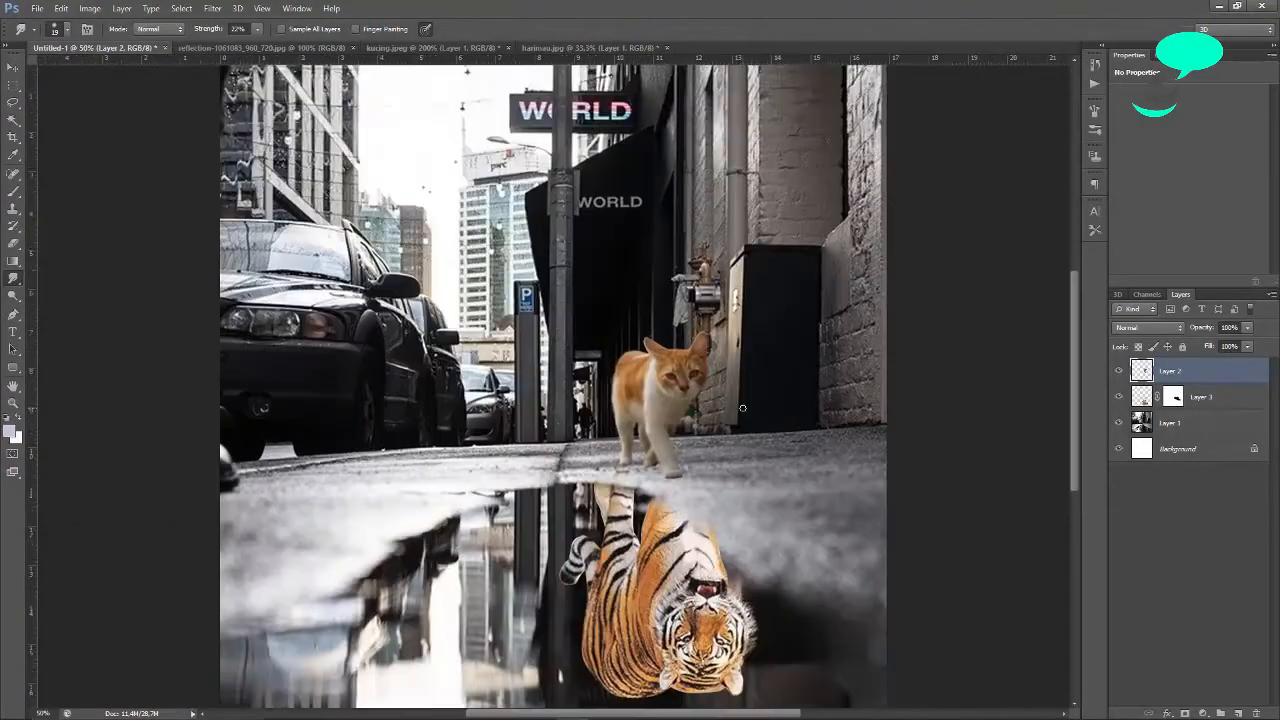
{"action": "scroll", "coordinate": [660, 189], "scroll_direction": "right", "scroll_amount": 3}
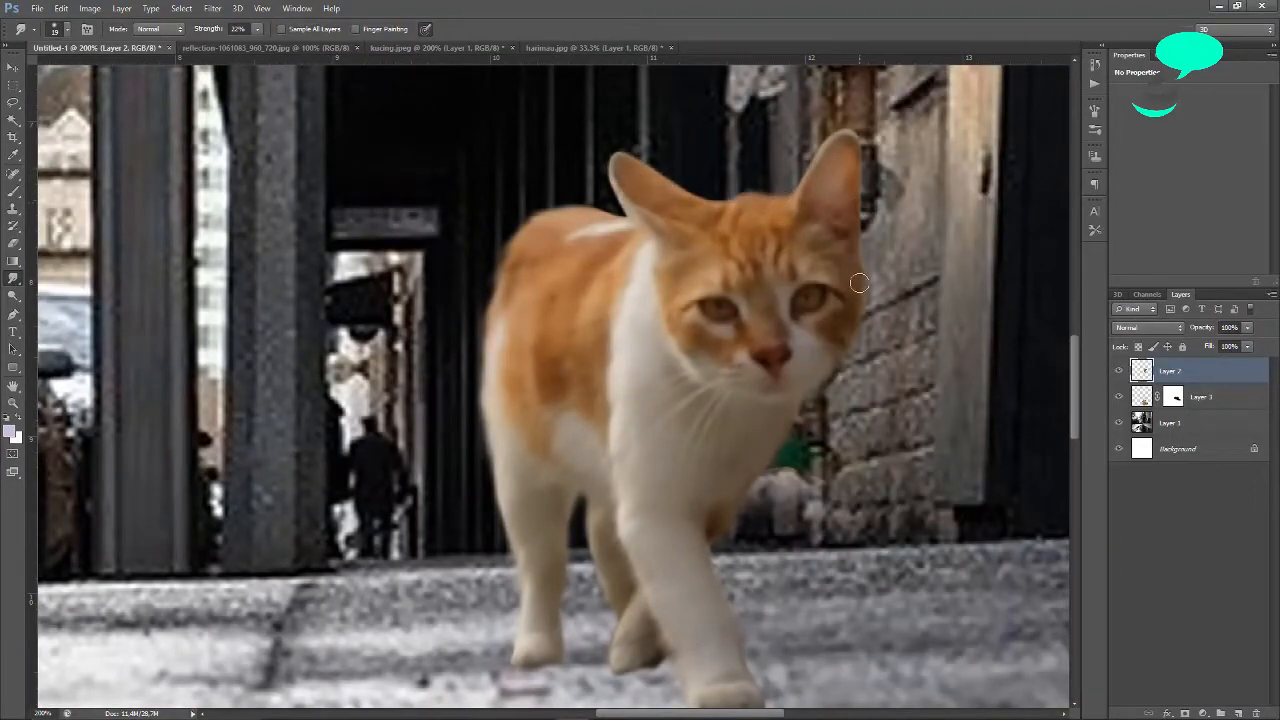
{"action": "scroll", "coordinate": [633, 330], "scroll_direction": "down", "scroll_amount": 5}
{"action": "scroll", "coordinate": [618, 355], "scroll_direction": "up", "scroll_amount": 3}
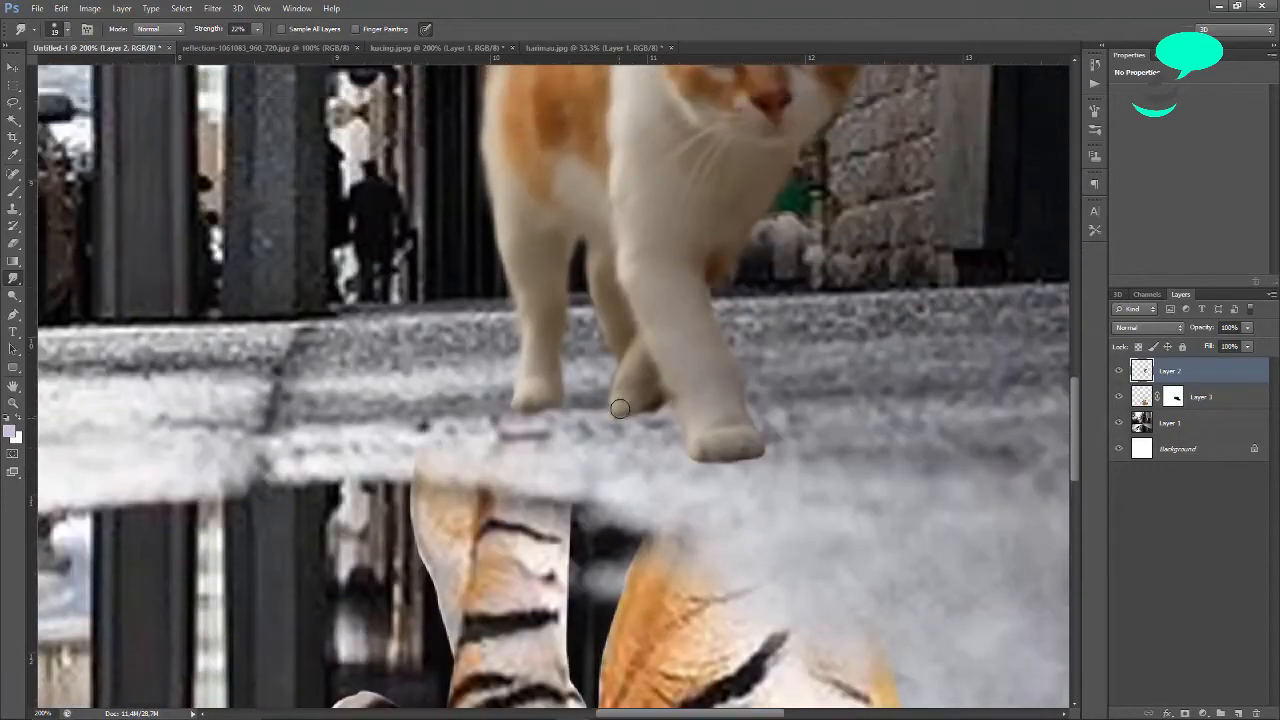
{"action": "scroll", "coordinate": [623, 386], "scroll_direction": "up", "scroll_amount": 3}
{"action": "scroll", "coordinate": [750, 475], "scroll_direction": "down", "scroll_amount": 3}
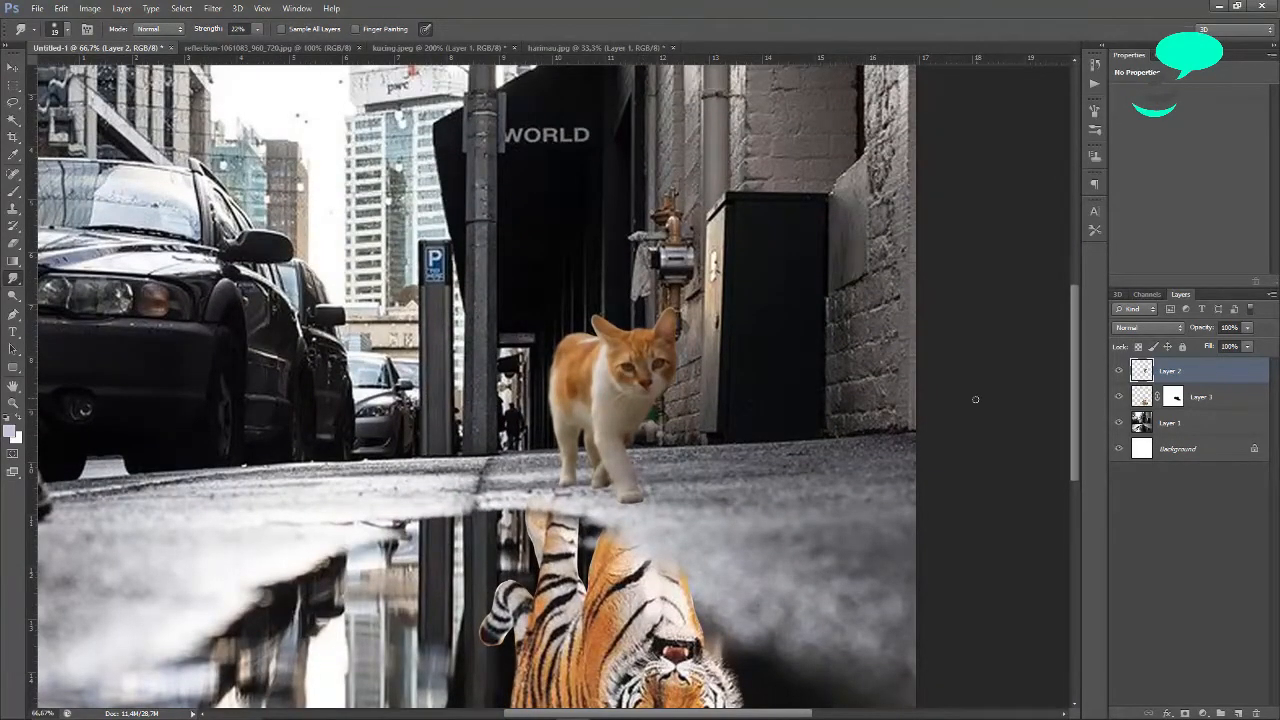
{"action": "scroll", "coordinate": [699, 405], "scroll_direction": "up", "scroll_amount": 2}
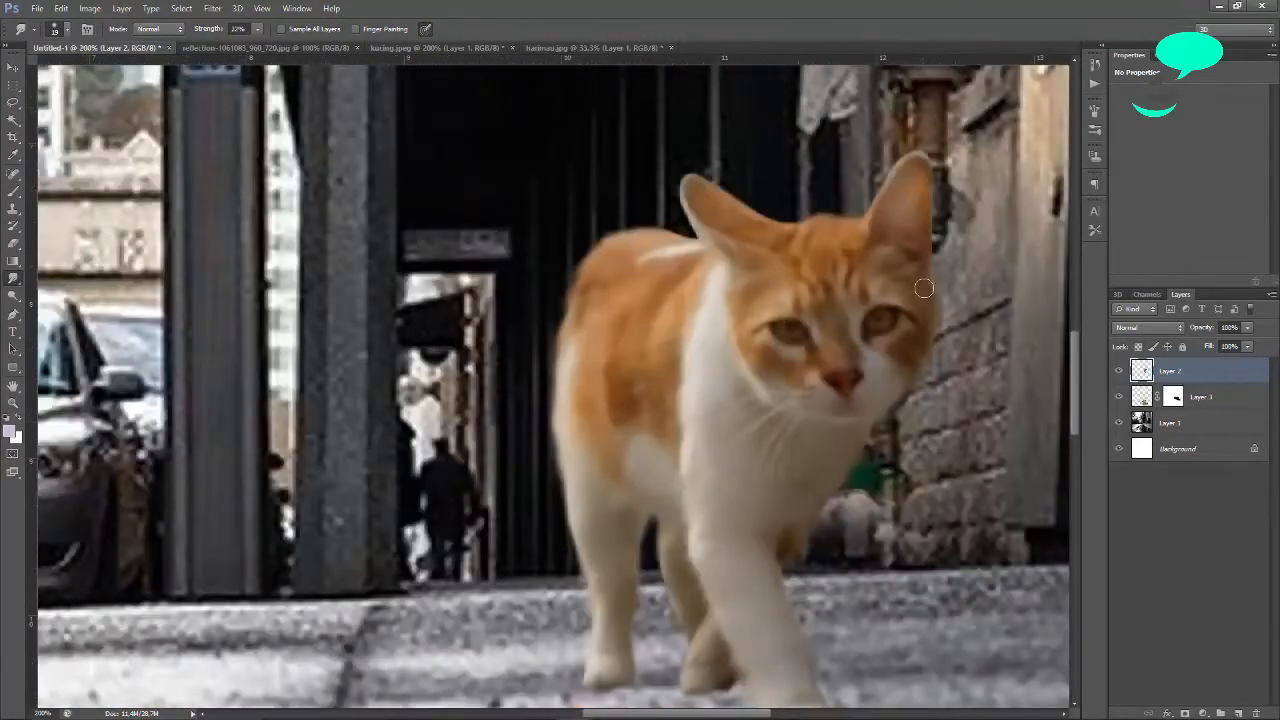
{"action": "scroll", "coordinate": [765, 419], "scroll_direction": "down", "scroll_amount": 1}
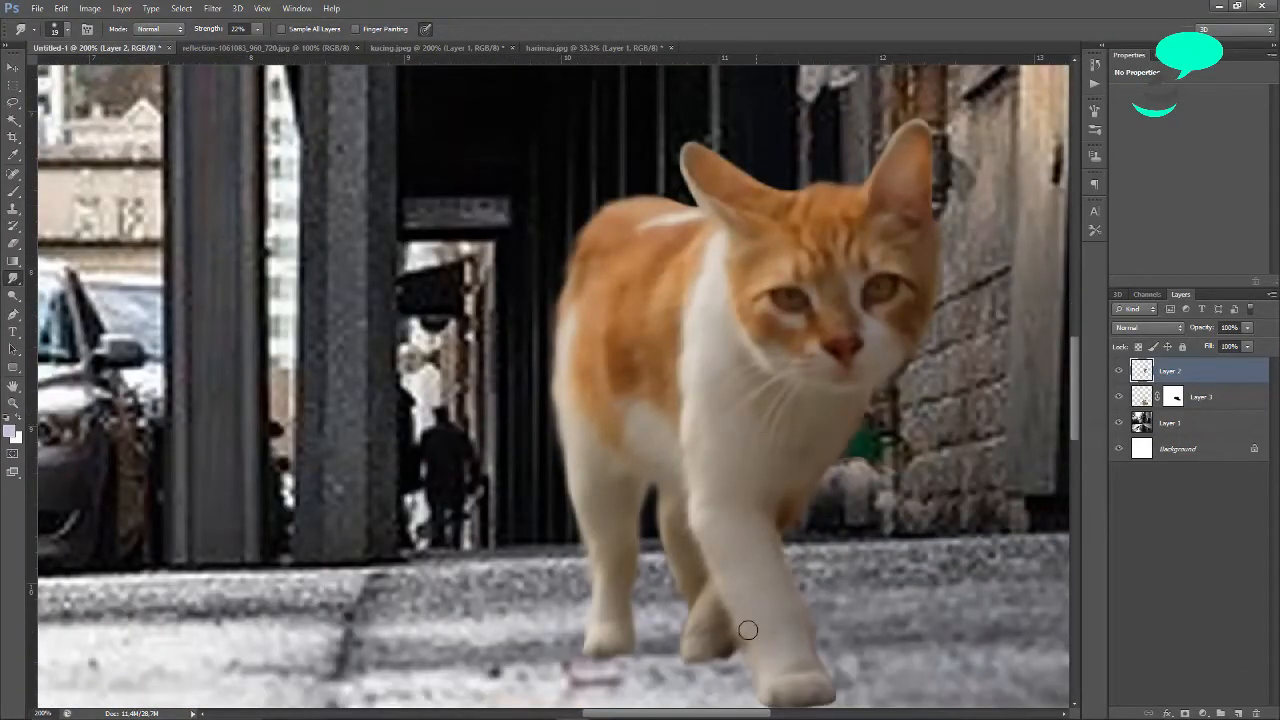
Set the Smudge tool to 93% strength with a 5 px brush.
{"action": "left_click_drag", "start_coordinate": [708, 713], "coordinate": [741, 714]}
{"action": "key", "text": "0"}
{"action": "key", "text": "5"}
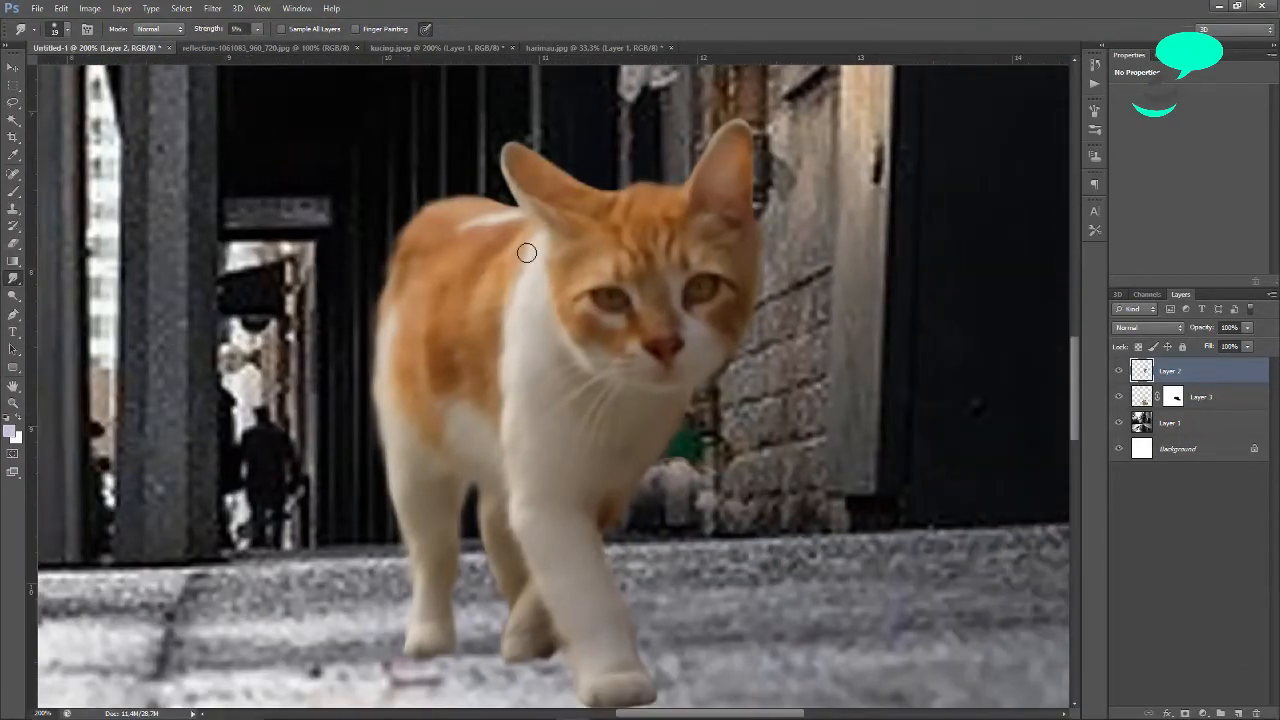
{"action": "left_click_drag", "start_coordinate": [215, 31], "coordinate": [249, 34]}
{"action": "left_click", "coordinate": [67, 32]}
{"action": "left_click_drag", "start_coordinate": [27, 72], "coordinate": [23, 73]}
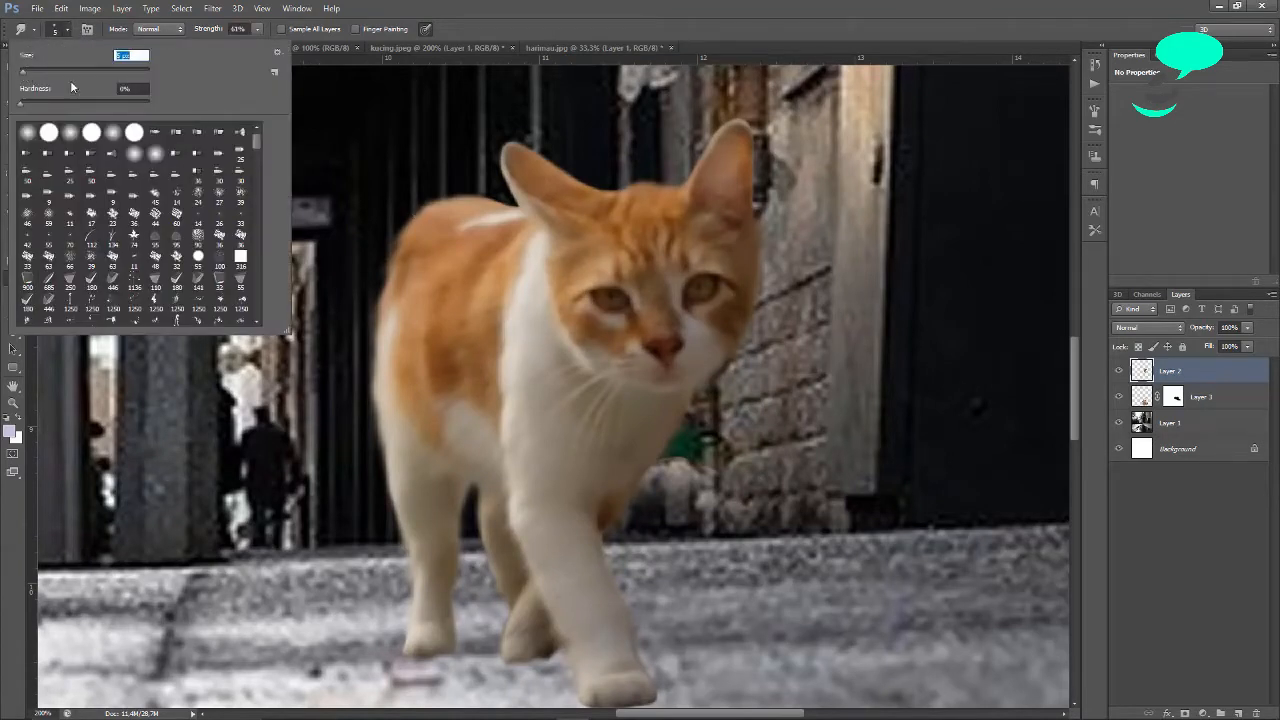
{"action": "key", "text": "Return"}
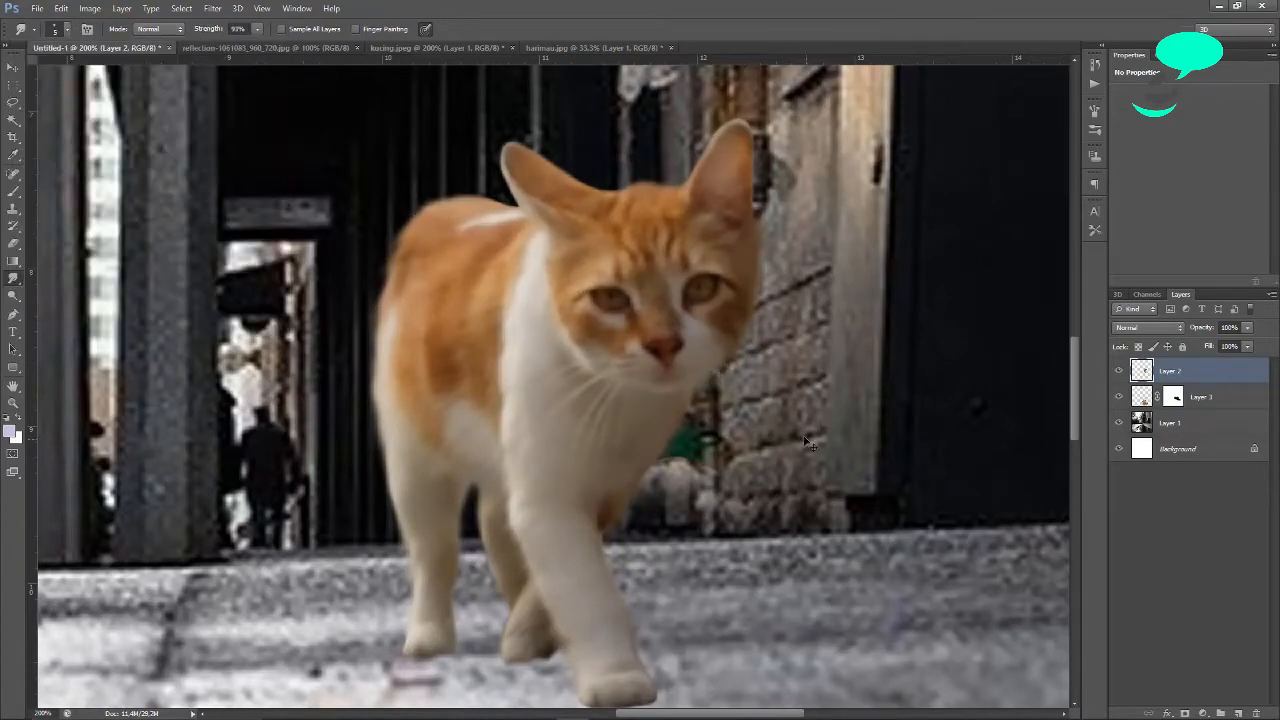
Reduce the Smudge brush size to 3 px for fine work around the cat's head.
{"action": "left_click", "coordinate": [67, 30]}
{"action": "double_click", "coordinate": [127, 54]}
{"action": "type", "text": "3"}
{"action": "key", "text": "Return"}
{"action": "scroll", "coordinate": [788, 485], "scroll_direction": "up", "scroll_amount": 2}
{"action": "key", "text": "ctrl+plus"}
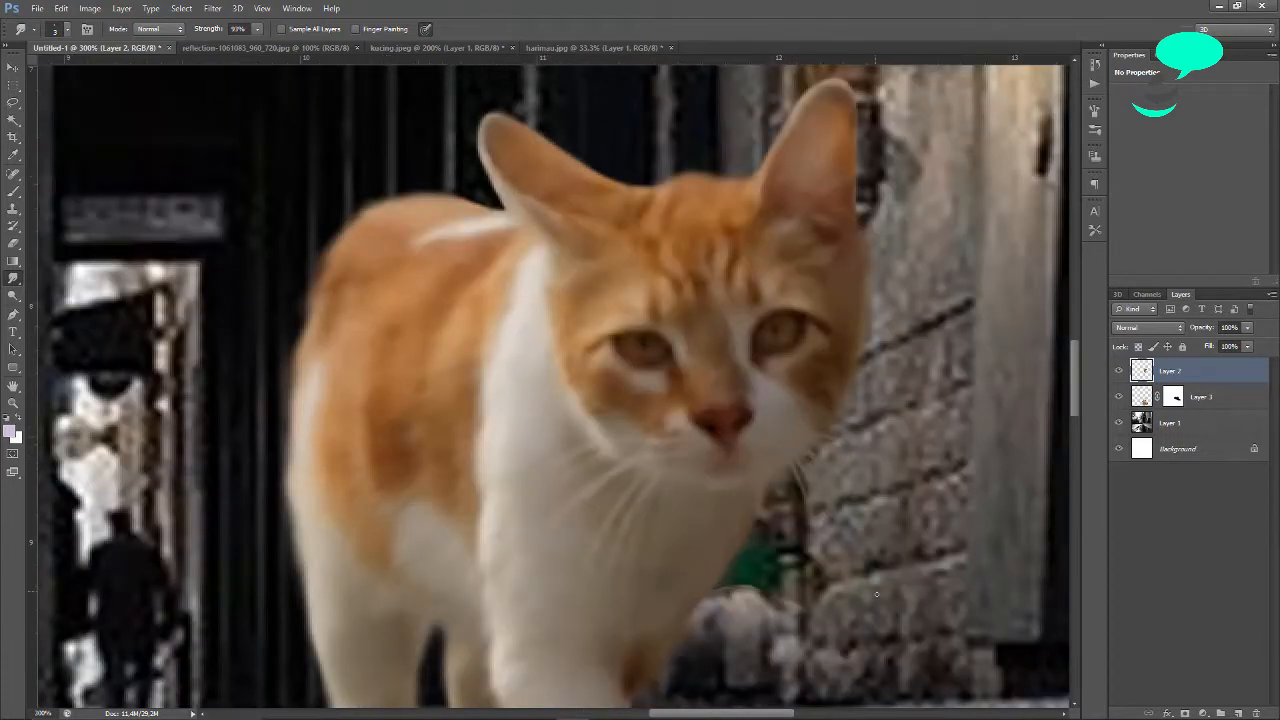
{"action": "scroll", "coordinate": [778, 347], "scroll_direction": "down", "scroll_amount": 3}
Set the Smudge tool to a 33 px brush with 19% strength.
{"action": "left_click", "coordinate": [67, 30]}
{"action": "left_click", "coordinate": [43, 70]}
{"action": "left_click_drag", "start_coordinate": [215, 31], "coordinate": [173, 31]}
{"action": "scroll", "coordinate": [829, 434], "scroll_direction": "up", "scroll_amount": 4}
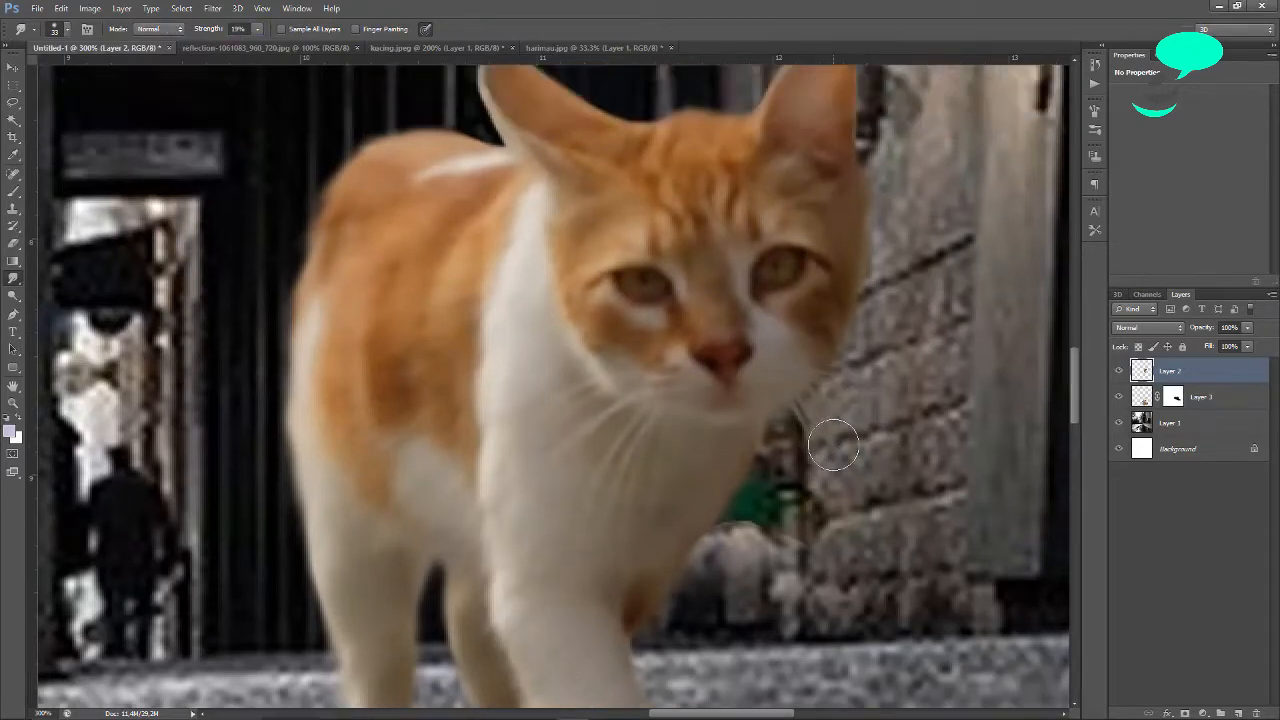
Add a Curves adjustment layer above the cat and clip it to Layer 2.
{"action": "key", "text": "ctrl+minus"}
{"action": "key", "text": "ctrl+minus"}
{"action": "key", "text": "ctrl+minus"}
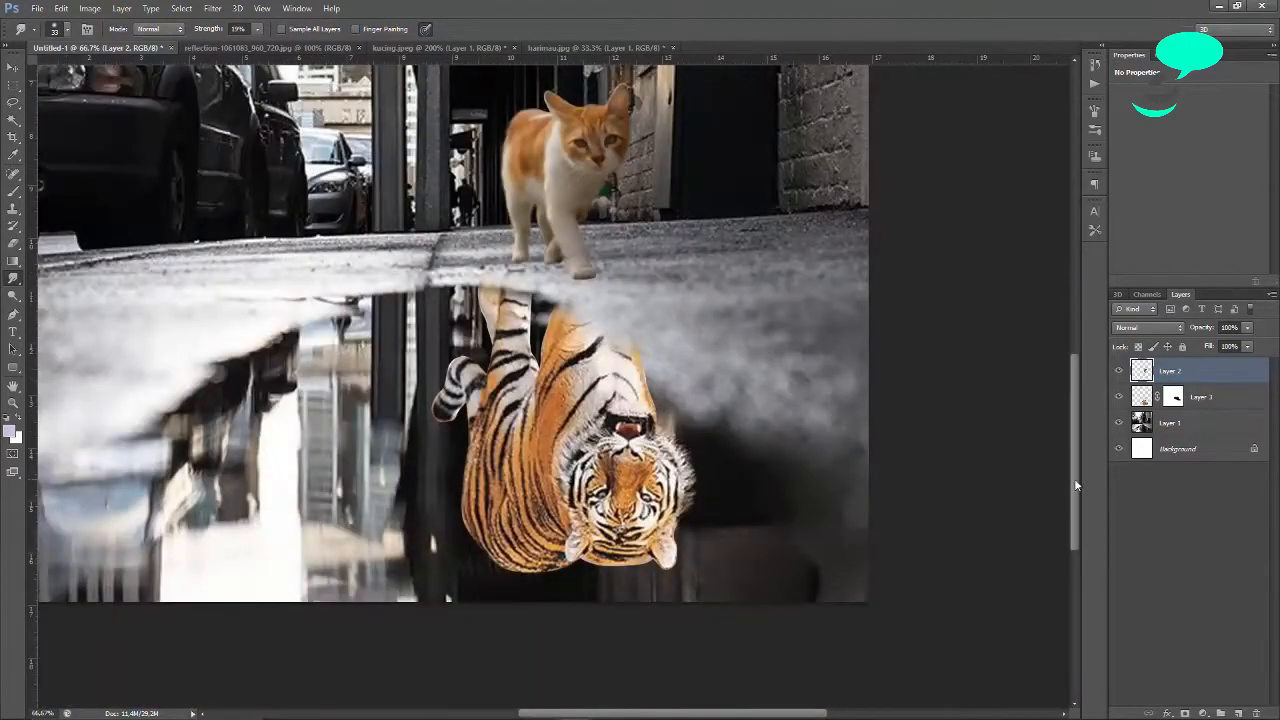
{"action": "scroll", "coordinate": [1064, 307], "scroll_direction": "up", "scroll_amount": 5}
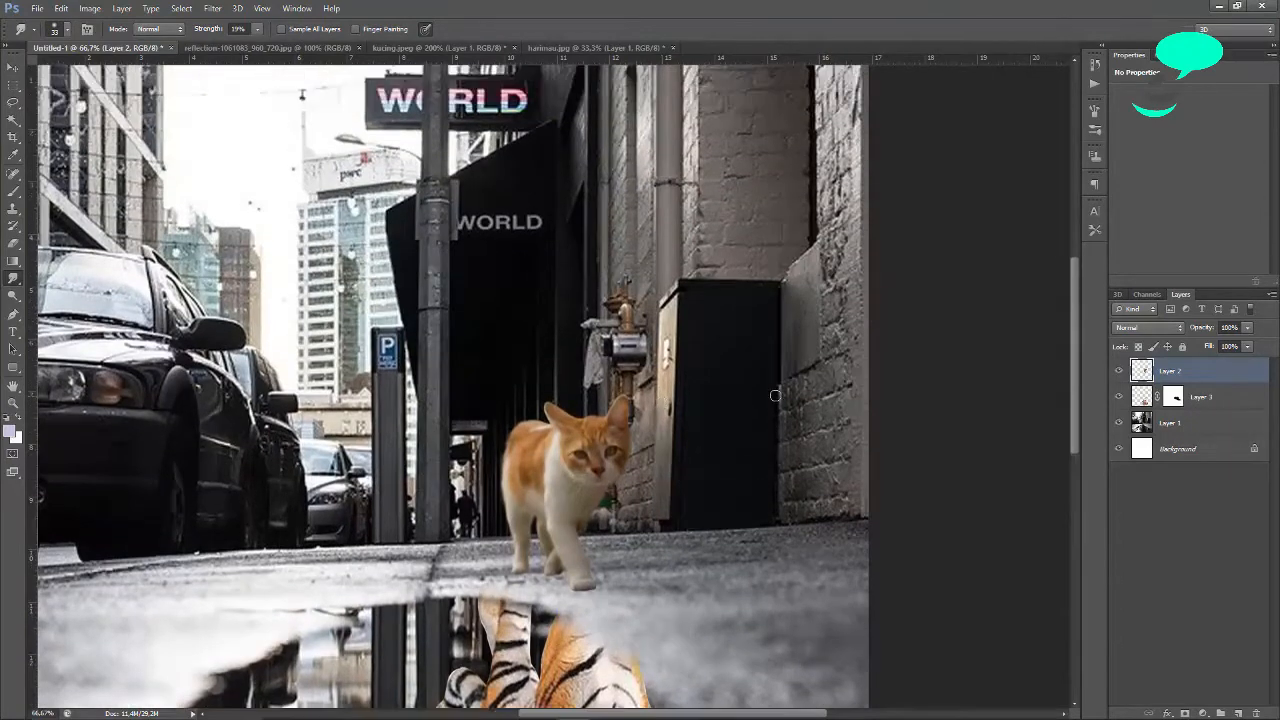
{"action": "key", "text": "ctrl+plus"}
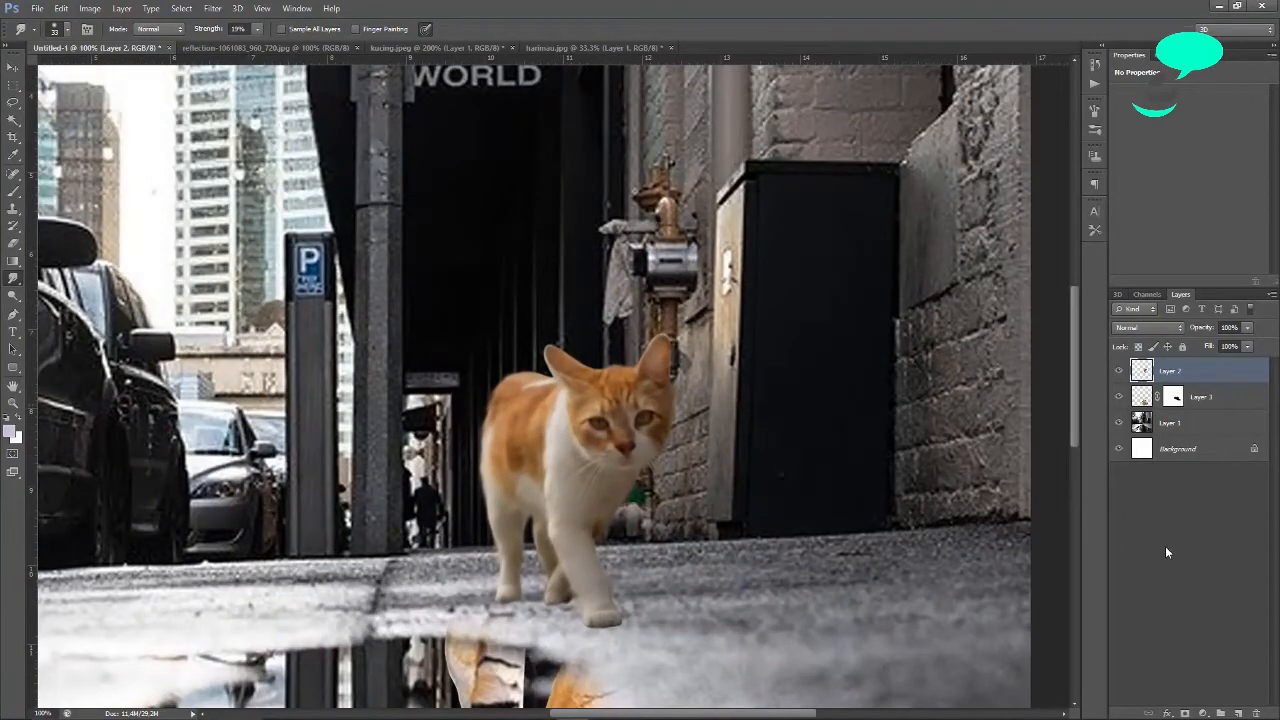
{"action": "left_click", "coordinate": [1204, 713]}
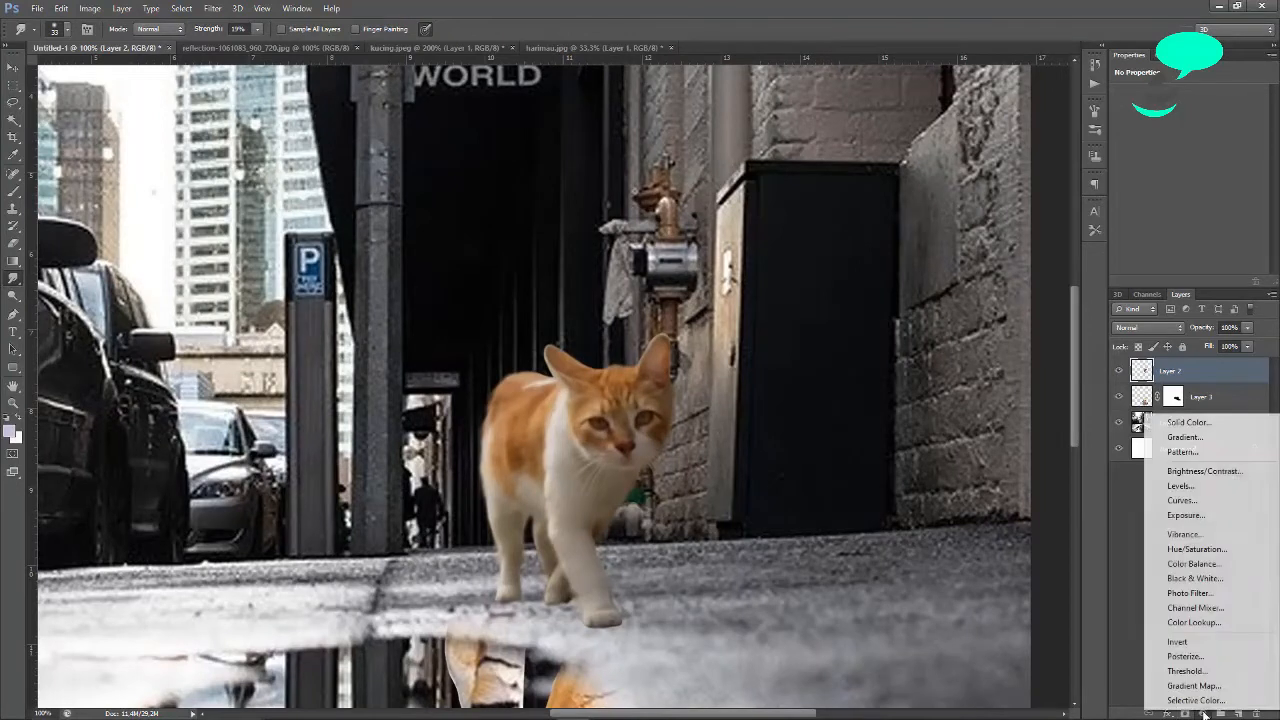
{"action": "left_click", "coordinate": [1185, 500]}
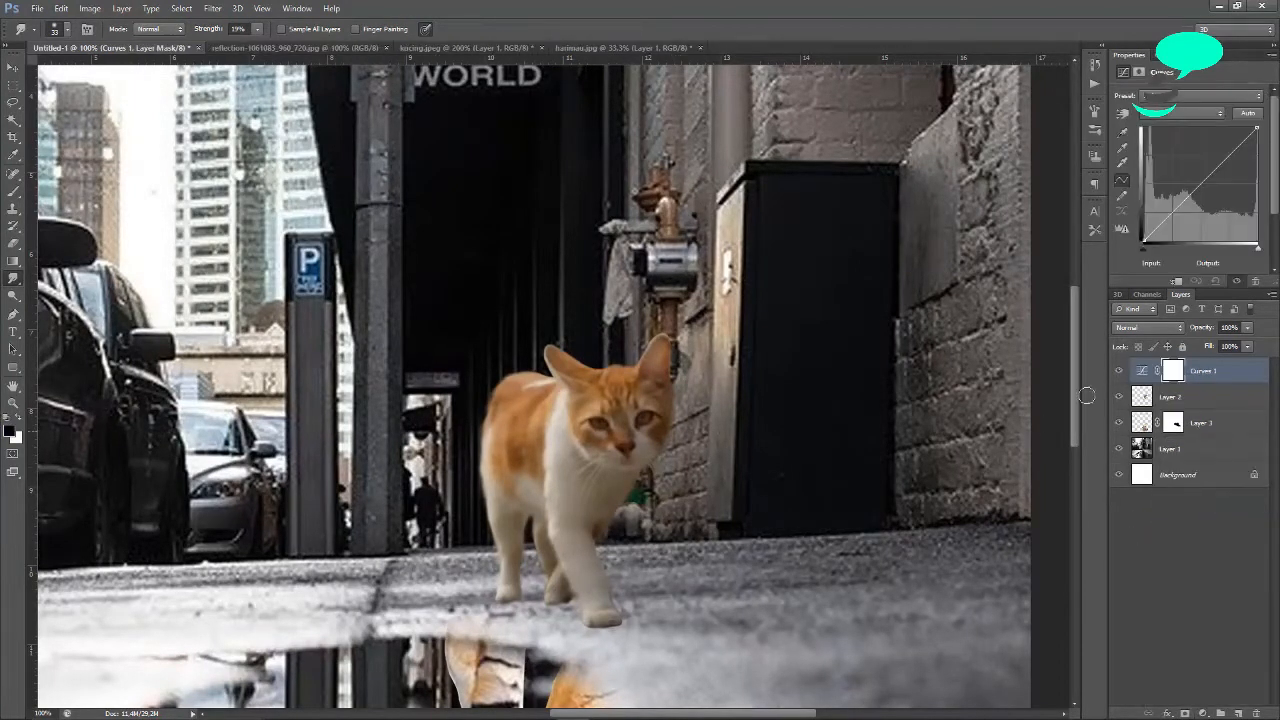
{"action": "right_click", "coordinate": [1203, 375]}
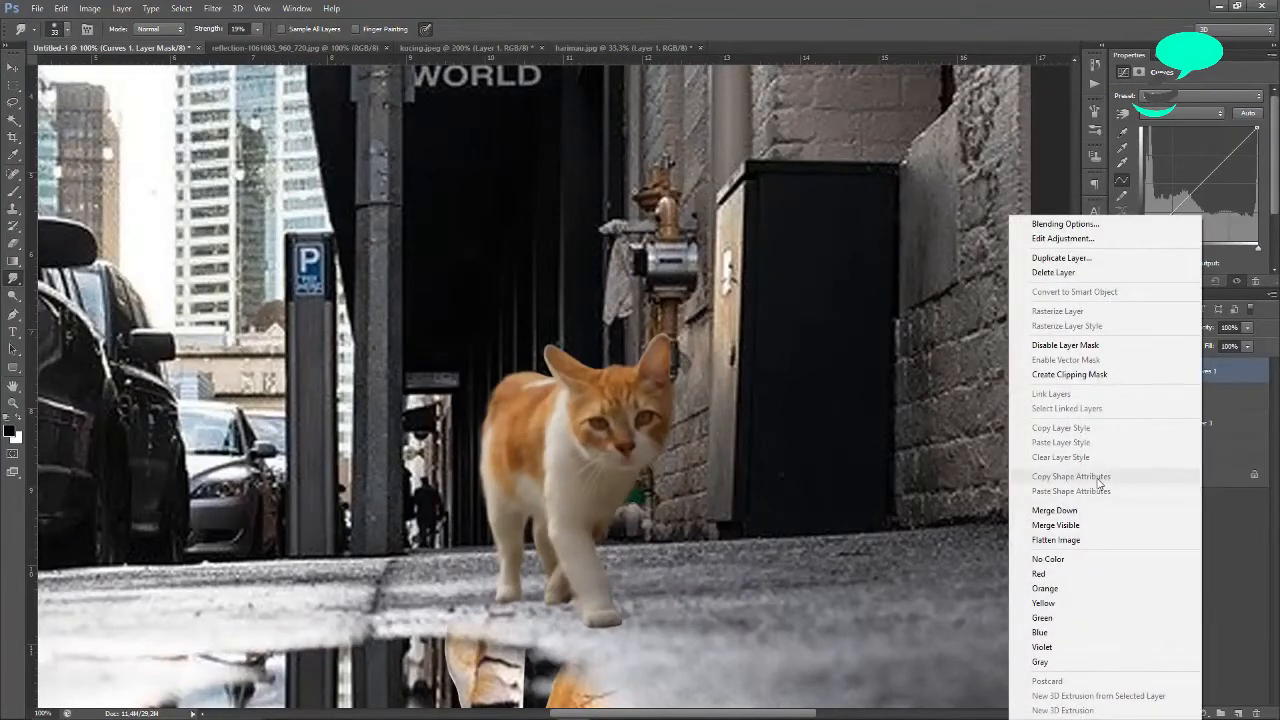
{"action": "left_click", "coordinate": [1068, 374]}
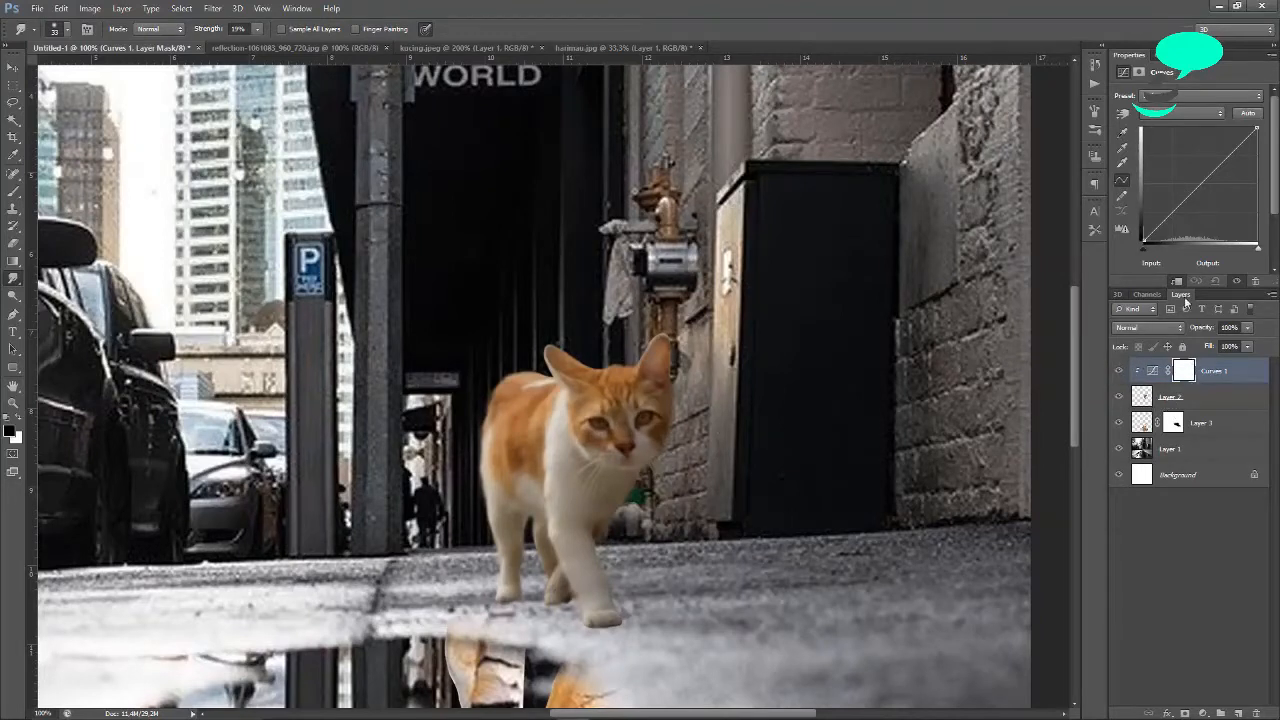
Adjust the color channels of the cat's Curves layer, moving the green curve point to input 148, output 145.
{"action": "left_click", "coordinate": [1170, 115]}
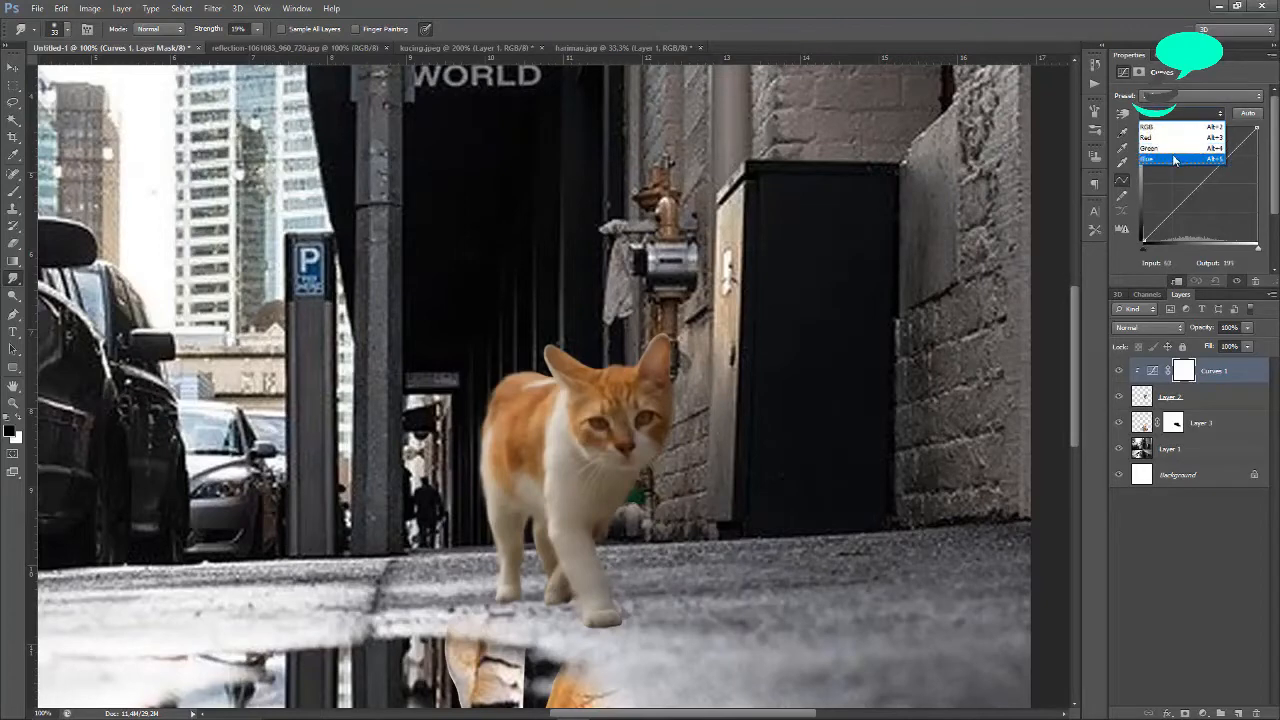
{"action": "left_click", "coordinate": [1175, 160]}
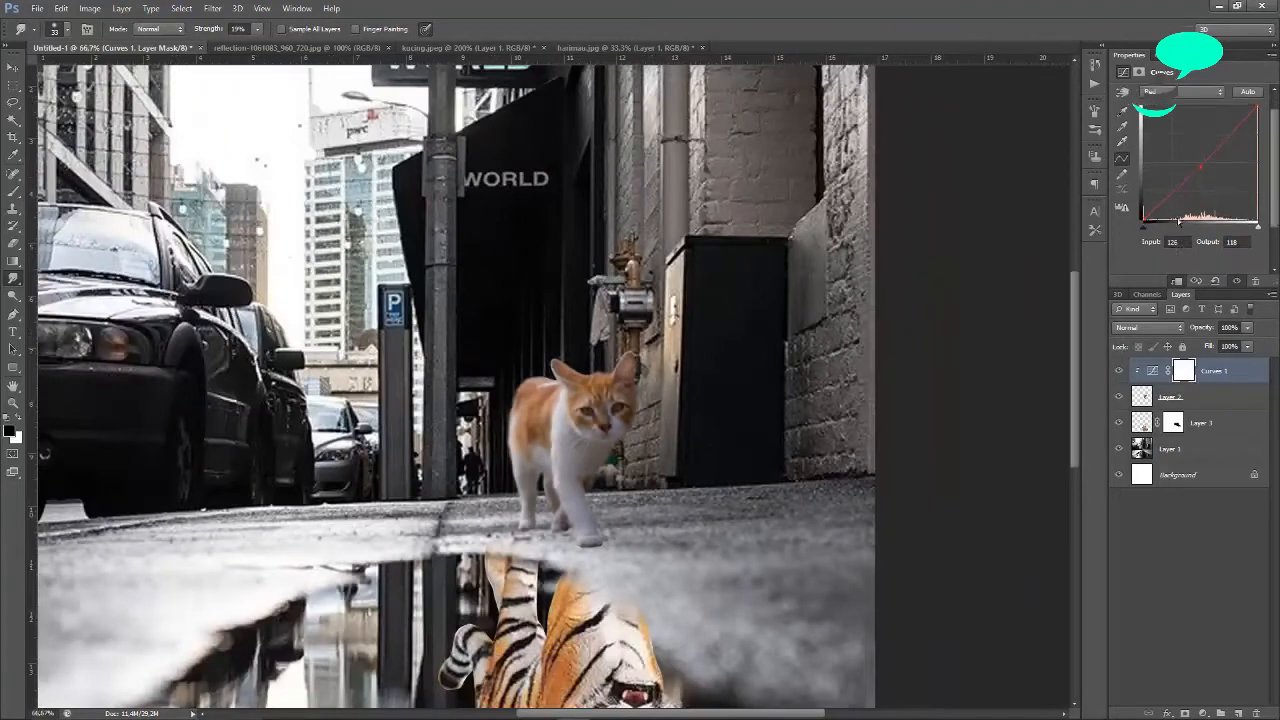
{"action": "left_click", "coordinate": [1188, 92]}
{"action": "left_click", "coordinate": [1194, 137]}
{"action": "left_click_drag", "start_coordinate": [1206, 168], "coordinate": [1209, 165]}
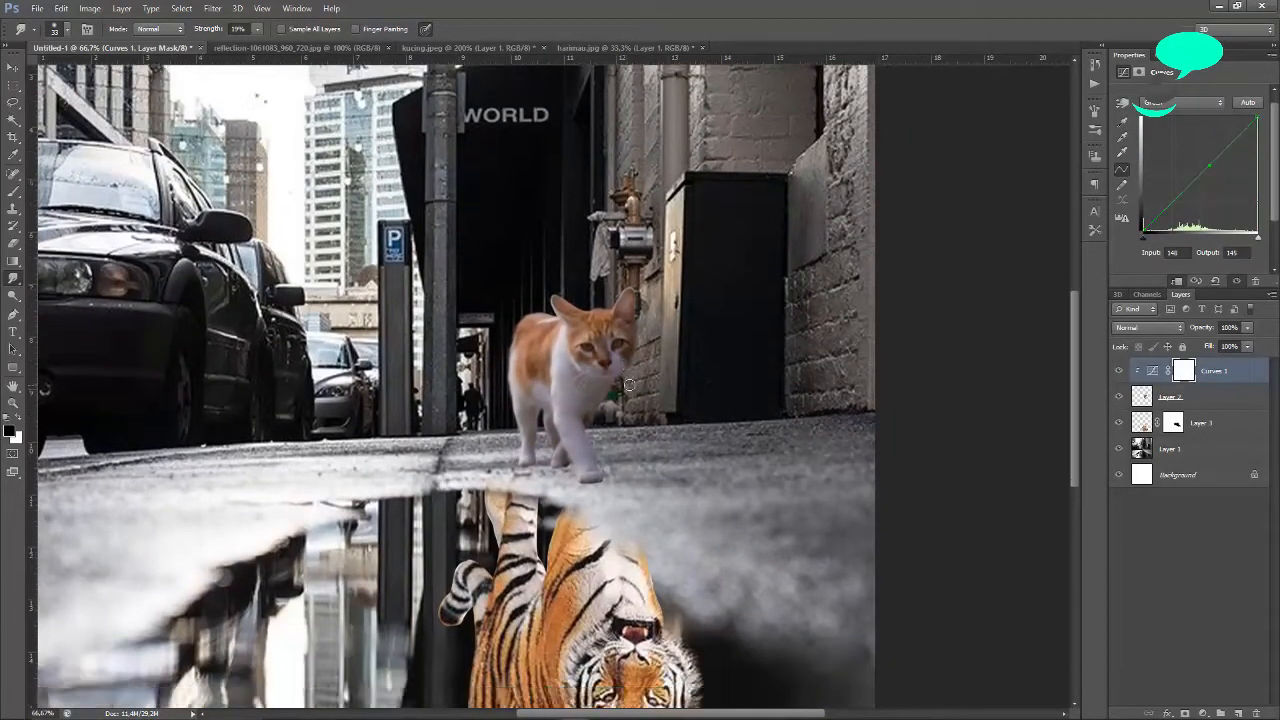
Raise the blue channel of the cat's Curves layer with a point at input 169, output 181.
{"action": "left_click", "coordinate": [1180, 102]}
{"action": "left_click", "coordinate": [1175, 152]}
{"action": "left_click_drag", "start_coordinate": [1200, 176], "coordinate": [1202, 158]}
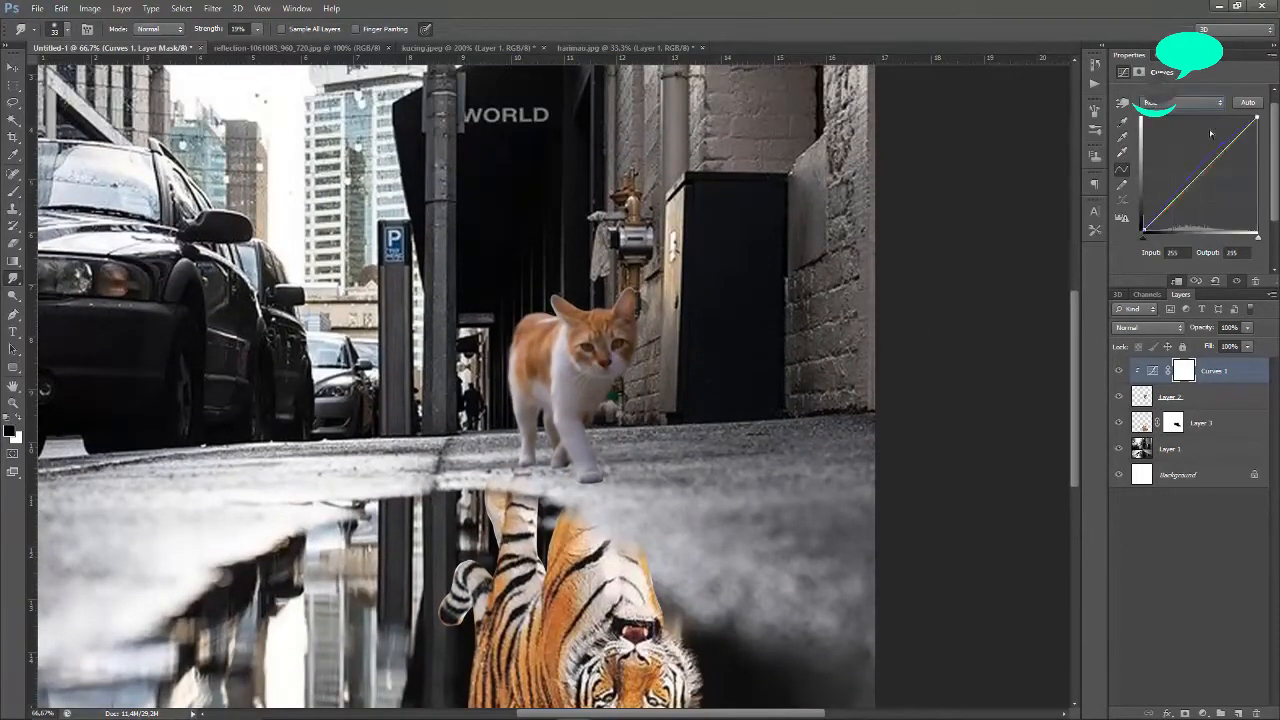
{"action": "mouse_move", "coordinate": [1206, 164]}
{"action": "left_mouse_down"}
{"action": "mouse_move", "coordinate": [1200, 177]}
{"action": "mouse_move", "coordinate": [1219, 149]}
{"action": "left_mouse_up"}
{"action": "left_click", "coordinate": [1180, 102]}
{"action": "left_click", "coordinate": [1165, 130]}
{"action": "left_click", "coordinate": [1200, 102]}
{"action": "left_click", "coordinate": [1209, 130]}
{"action": "left_click", "coordinate": [1205, 103]}
{"action": "left_click", "coordinate": [1208, 154]}
{"action": "key", "text": "ctrl+minus"}
{"action": "key", "text": "ctrl+minus"}
{"action": "key", "text": "ctrl+plus"}
{"action": "key", "text": "ctrl+plus"}
{"action": "key", "text": "ctrl+plus"}
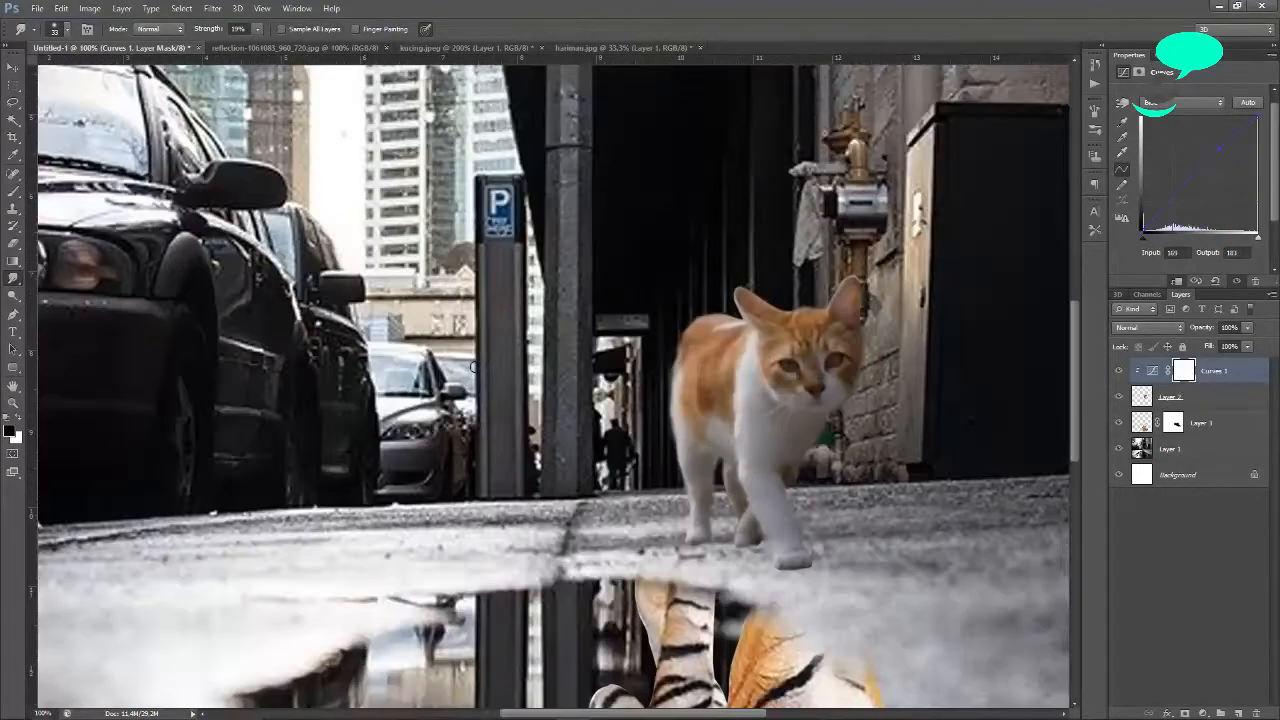
{"action": "scroll", "coordinate": [967, 406], "scroll_direction": "down", "scroll_amount": 4}
{"action": "scroll", "coordinate": [967, 406], "scroll_direction": "up", "scroll_amount": 1}
Enlarge the Smudge brush to 71 px and soften the fur along the cat's back on Layer 2.
{"action": "left_click", "coordinate": [1203, 397]}
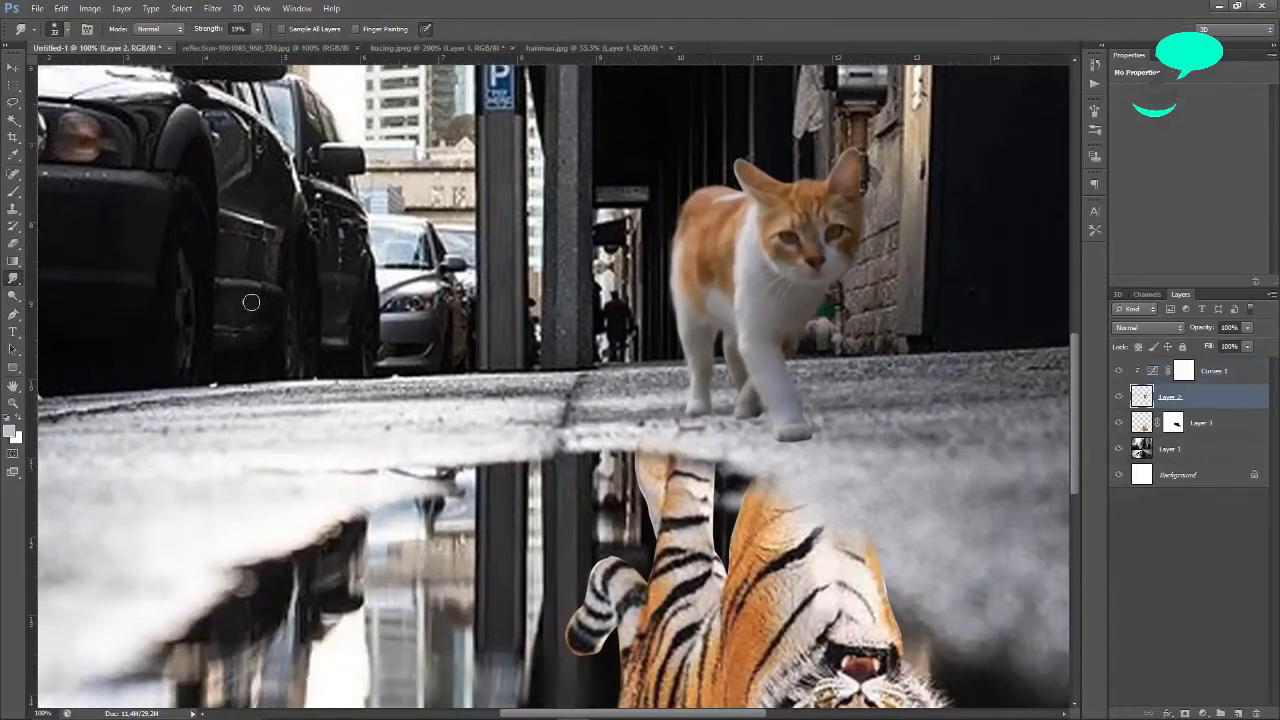
{"action": "left_click", "coordinate": [66, 32]}
{"action": "left_click_drag", "start_coordinate": [43, 67], "coordinate": [54, 67]}
{"action": "mouse_move", "coordinate": [690, 214]}
{"action": "left_mouse_down"}
{"action": "mouse_move", "coordinate": [667, 263]}
{"action": "mouse_move", "coordinate": [702, 189]}
{"action": "mouse_move", "coordinate": [697, 210]}
{"action": "mouse_move", "coordinate": [718, 200]}
{"action": "mouse_move", "coordinate": [699, 233]}
{"action": "mouse_move", "coordinate": [684, 232]}
{"action": "mouse_move", "coordinate": [677, 289]}
{"action": "mouse_move", "coordinate": [715, 208]}
{"action": "left_mouse_up"}
{"action": "scroll", "coordinate": [715, 208], "scroll_direction": "up", "scroll_amount": 2}
{"action": "scroll", "coordinate": [700, 260], "scroll_direction": "up", "scroll_amount": 1}
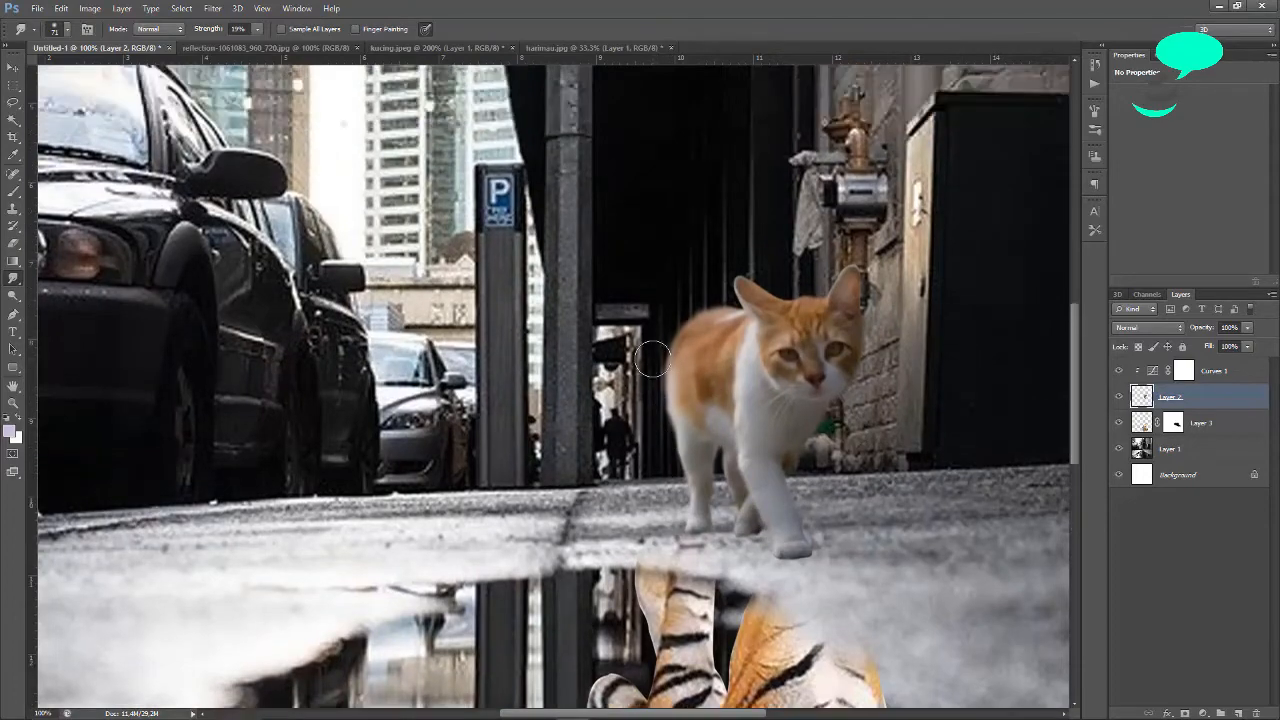
Compare the smudged cat with the original cat in the kucing.jpeg document.
{"action": "key", "text": "ctrl+minus"}
{"action": "key", "text": "ctrl+minus"}
{"action": "key", "text": "ctrl+plus"}
{"action": "key", "text": "ctrl+plus"}
{"action": "left_click", "coordinate": [456, 48]}
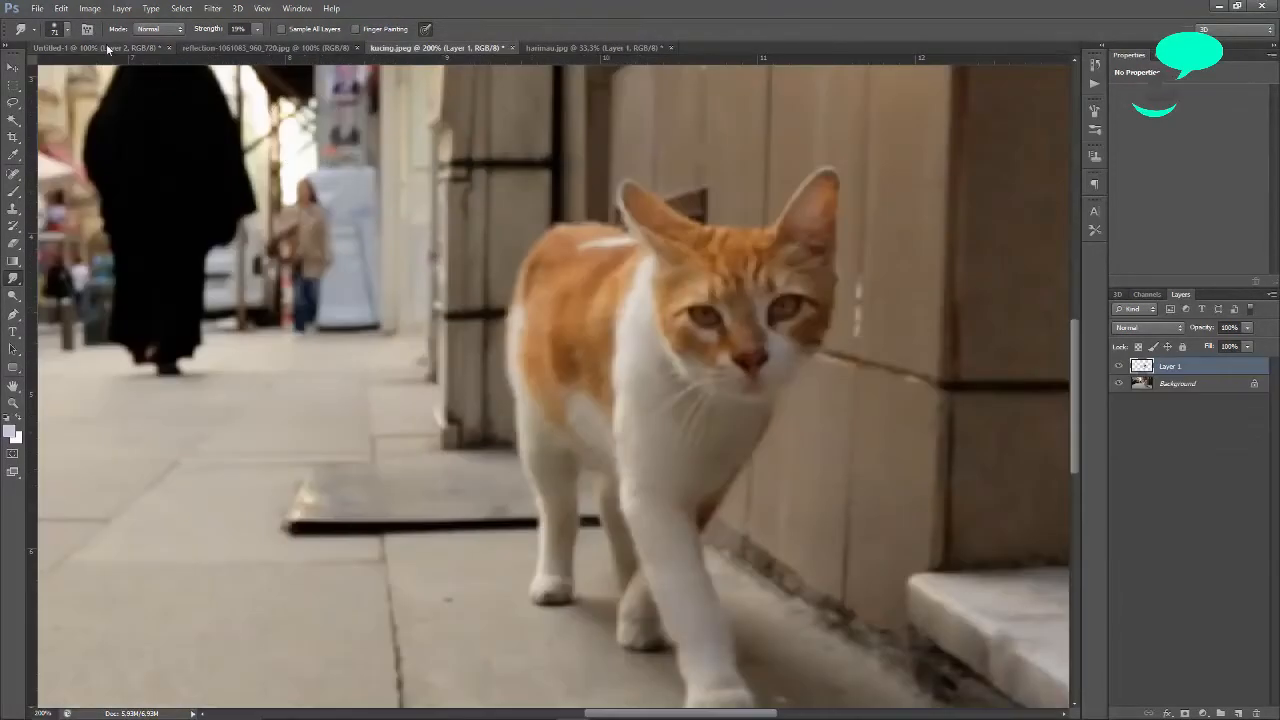
{"action": "left_click", "coordinate": [107, 48]}
{"action": "scroll", "coordinate": [705, 327], "scroll_direction": "down", "scroll_amount": 2}
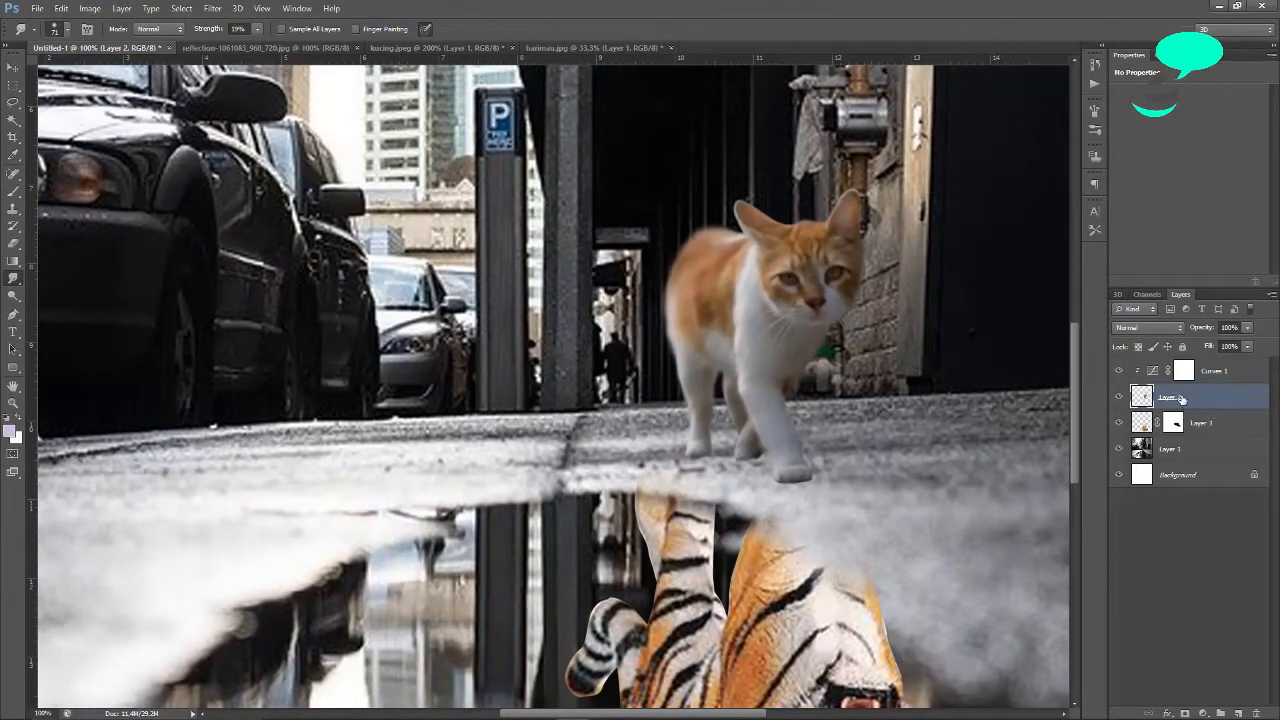
Apply Color Balance to the cat on Layer 2, adjusting the midtones and setting the highlights to +5, -5, -1.
{"action": "key", "text": "v"}
{"action": "key", "text": "ctrl+minus"}
{"action": "key", "text": "ctrl+b"}
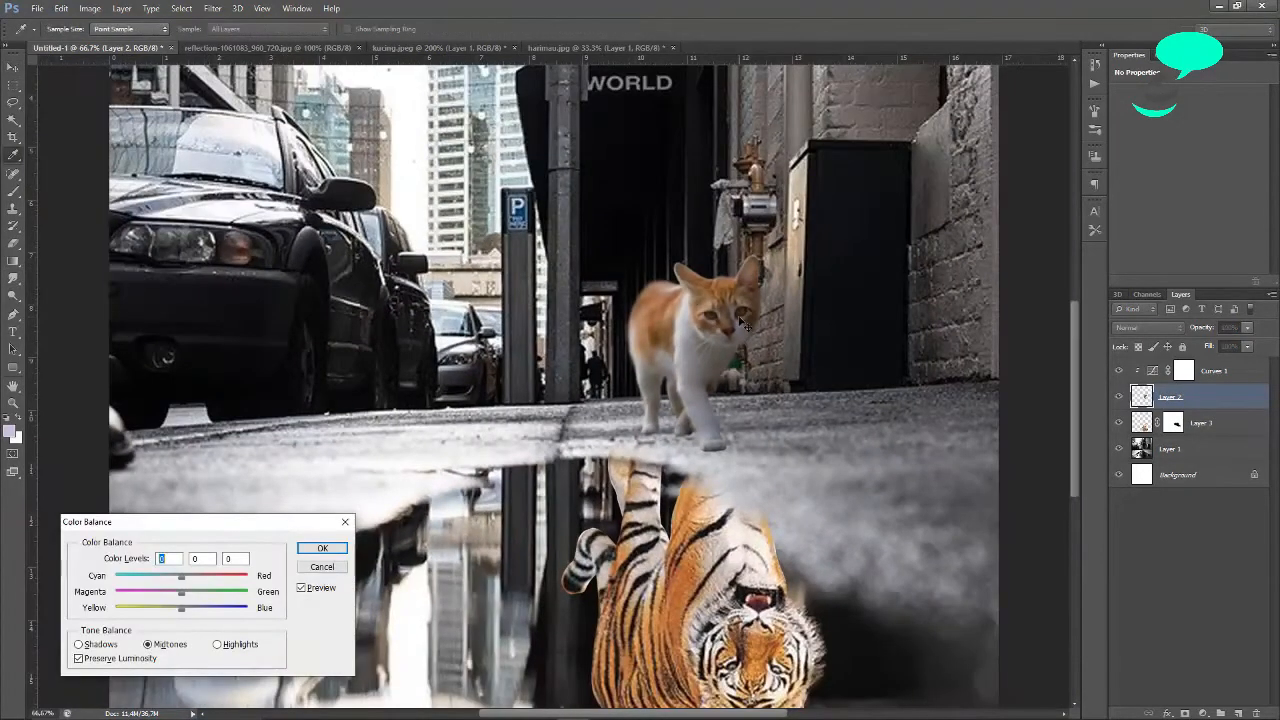
{"action": "left_click", "coordinate": [182, 595]}
{"action": "left_click_drag", "start_coordinate": [183, 611], "coordinate": [185, 580]}
{"action": "left_click", "coordinate": [217, 645]}
{"action": "mouse_move", "coordinate": [180, 595]}
{"action": "left_mouse_down"}
{"action": "mouse_move", "coordinate": [168, 613]}
{"action": "mouse_move", "coordinate": [193, 615]}
{"action": "mouse_move", "coordinate": [182, 620]}
{"action": "left_mouse_up"}
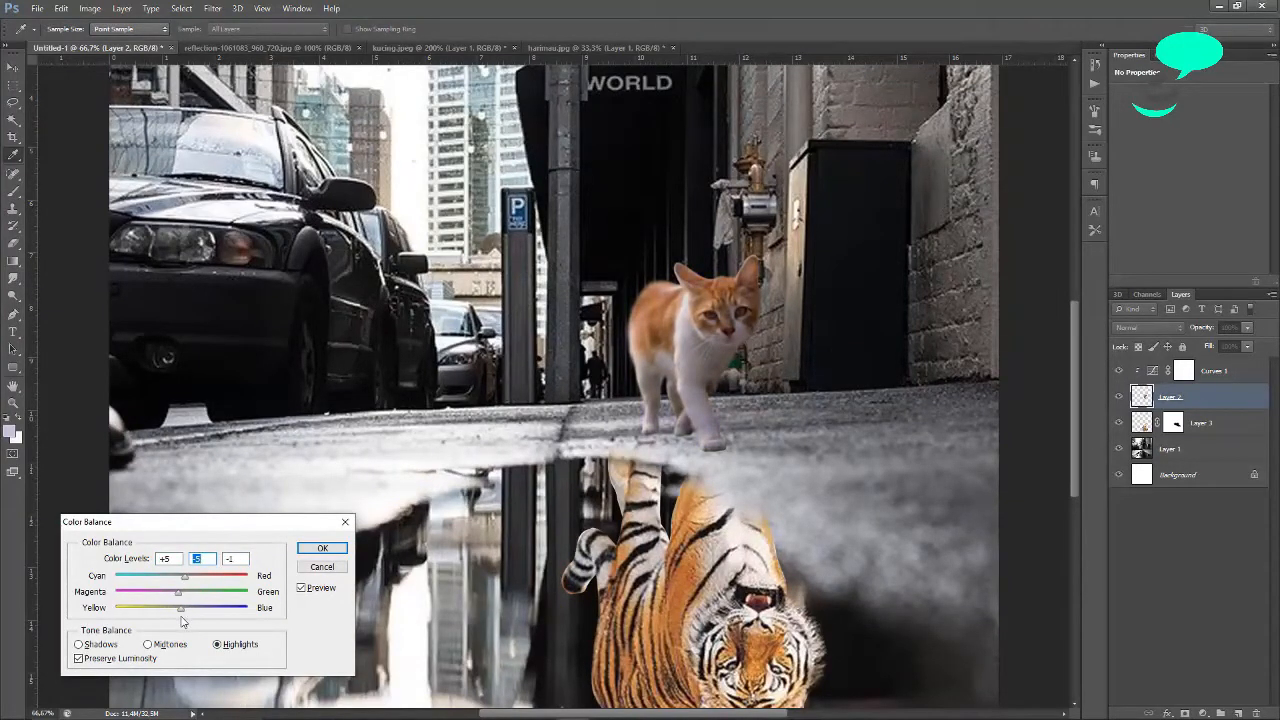
Adjust the shadow color levels in the cat's Color Balance and apply the correction.
{"action": "left_click", "coordinate": [80, 645]}
{"action": "mouse_move", "coordinate": [169, 577]}
{"action": "left_mouse_down"}
{"action": "mouse_move", "coordinate": [183, 579]}
{"action": "mouse_move", "coordinate": [180, 597]}
{"action": "left_mouse_up"}
{"action": "mouse_move", "coordinate": [182, 611]}
{"action": "left_mouse_down"}
{"action": "mouse_move", "coordinate": [191, 591]}
{"action": "mouse_move", "coordinate": [170, 596]}
{"action": "mouse_move", "coordinate": [189, 599]}
{"action": "left_mouse_up"}
{"action": "left_click", "coordinate": [322, 548]}
{"action": "scroll", "coordinate": [700, 450], "scroll_direction": "up", "scroll_amount": 2}
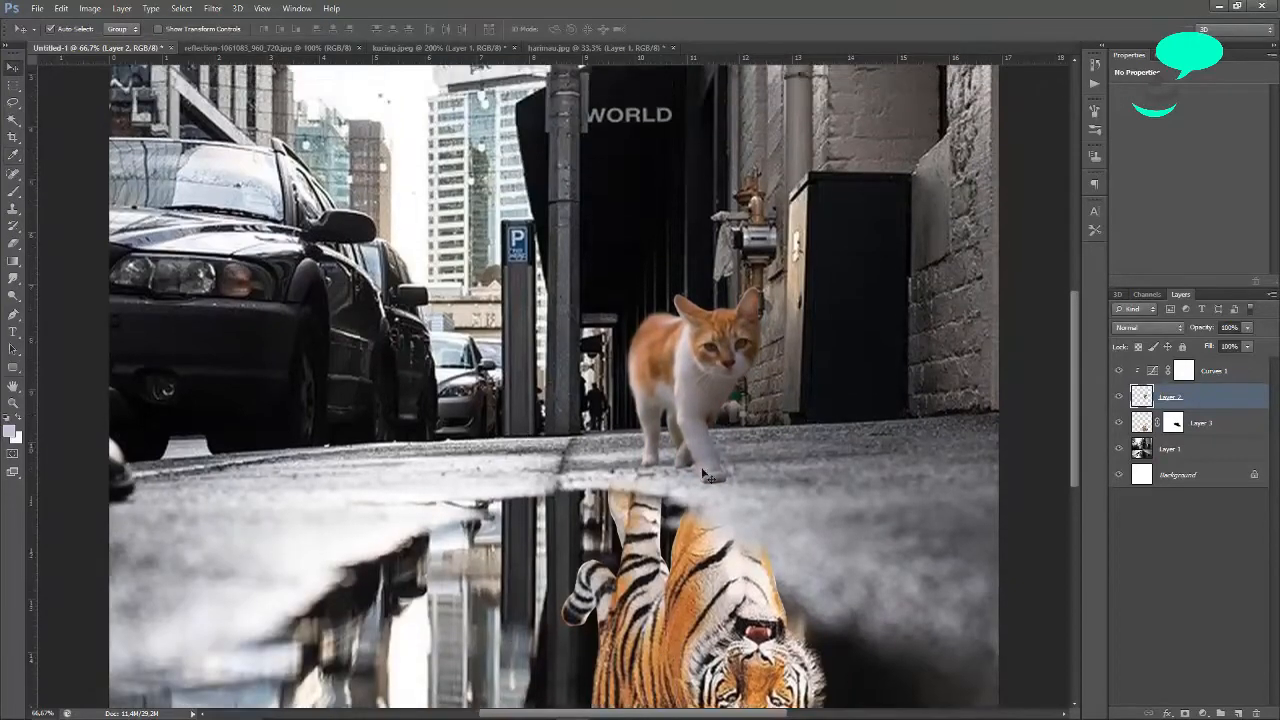
Add a Brightness/Contrast adjustment layer clipped to the cat, with brightness -1 and contrast -7.
{"action": "key", "text": "ctrl+n"}
{"action": "left_click", "coordinate": [602, 133]}
{"action": "left_click", "coordinate": [1203, 713]}
{"action": "left_click", "coordinate": [1178, 474]}
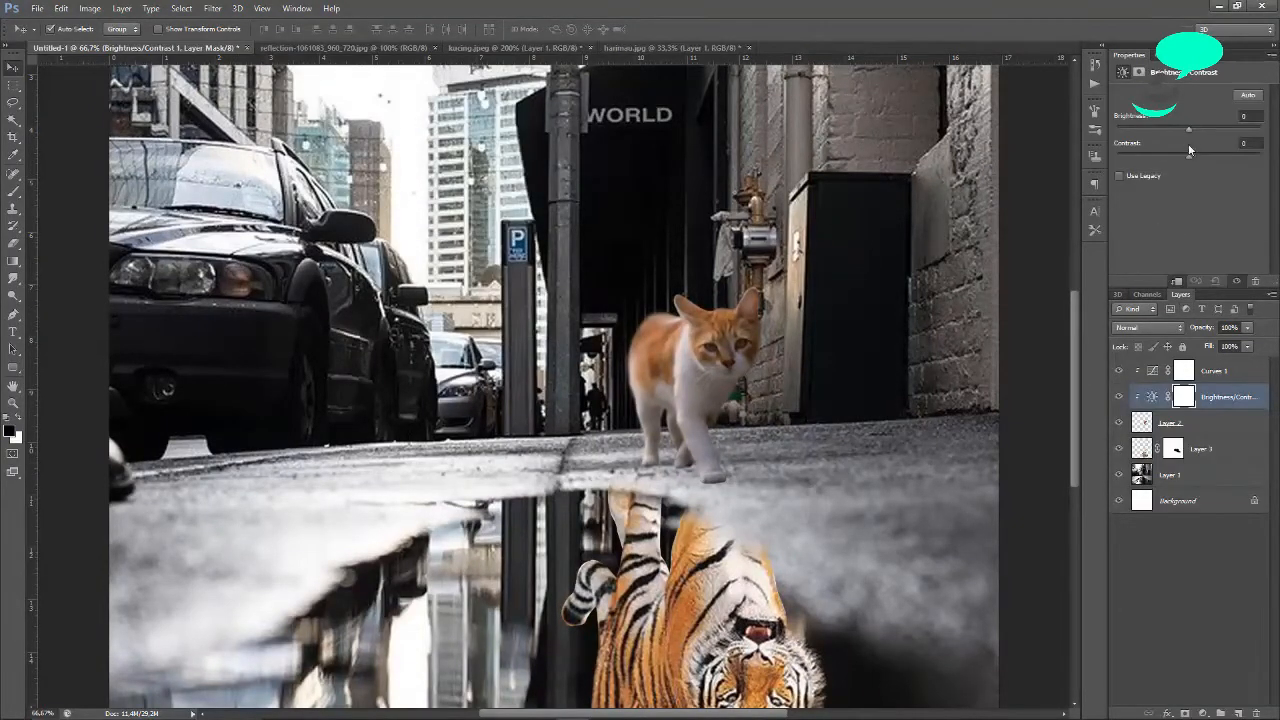
{"action": "mouse_move", "coordinate": [1194, 130]}
{"action": "left_mouse_down"}
{"action": "mouse_move", "coordinate": [1179, 192]}
{"action": "mouse_move", "coordinate": [1189, 130]}
{"action": "left_mouse_up"}
{"action": "scroll", "coordinate": [1189, 130], "scroll_direction": "down", "scroll_amount": 1}
{"action": "scroll", "coordinate": [1189, 130], "scroll_direction": "up", "scroll_amount": 3}
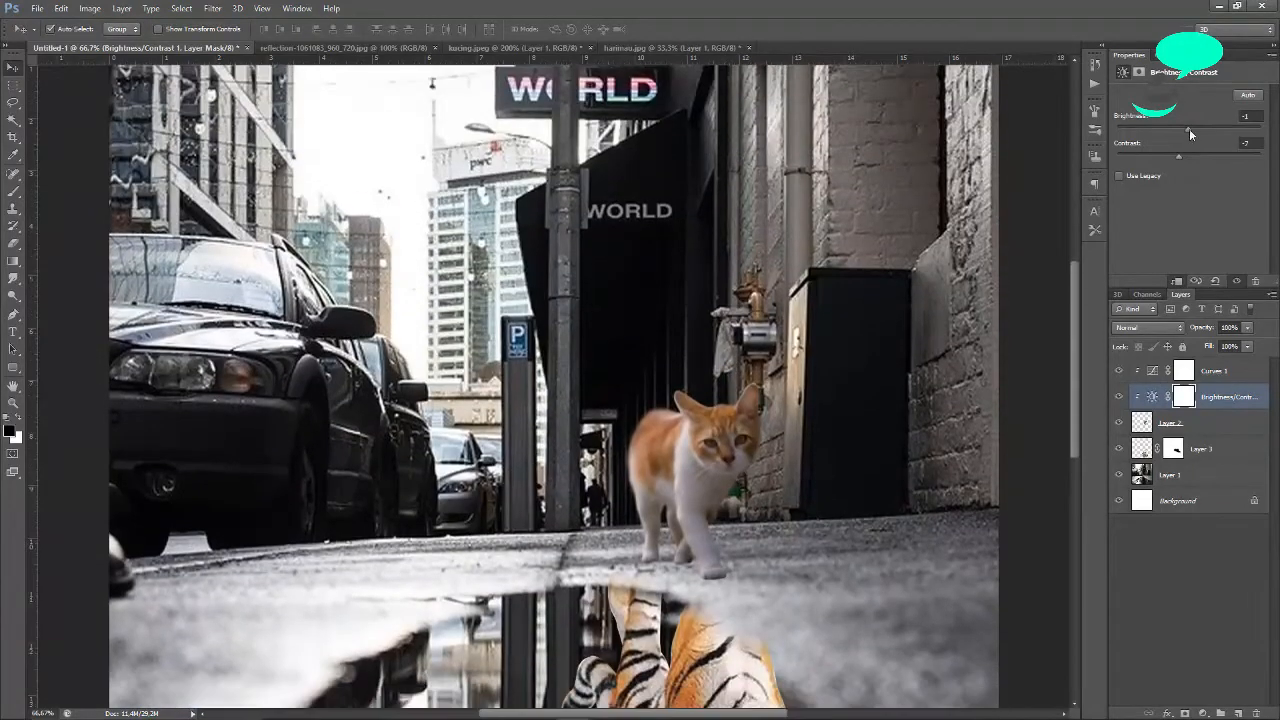
{"action": "left_click", "coordinate": [1180, 558]}
{"action": "scroll", "coordinate": [633, 443], "scroll_direction": "down", "scroll_amount": 1}
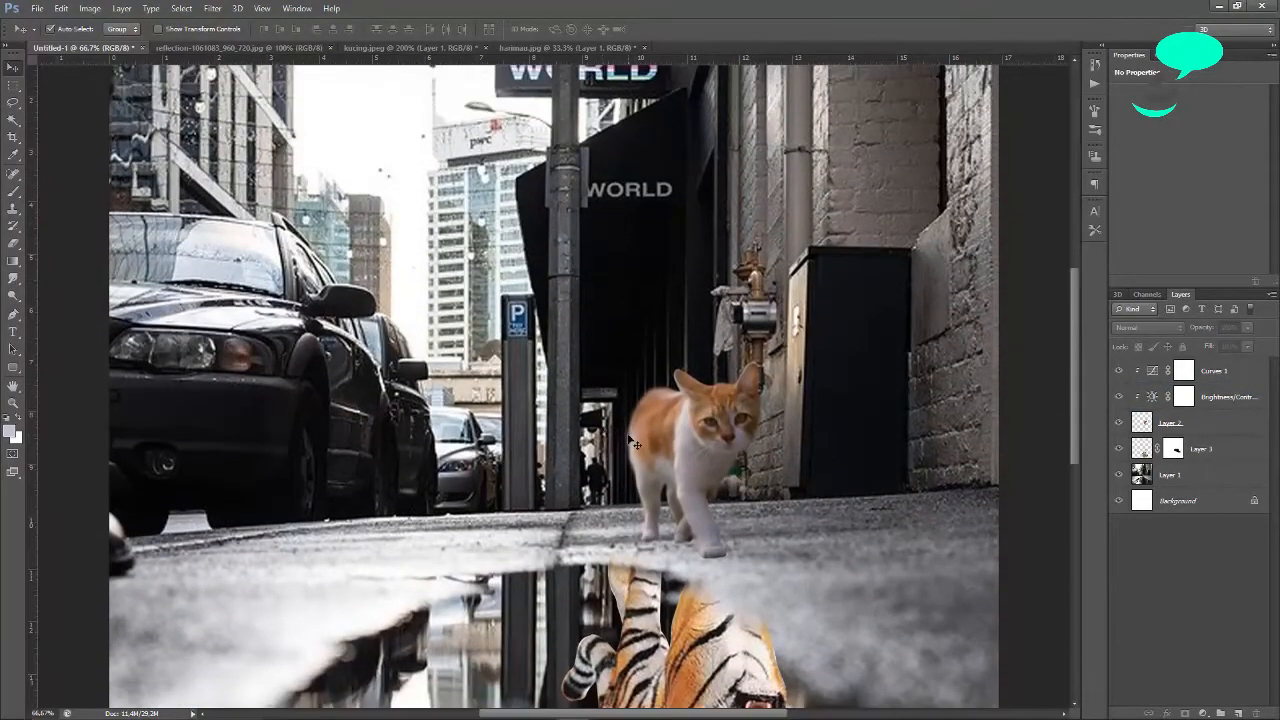
{"action": "scroll", "coordinate": [633, 443], "scroll_direction": "down", "scroll_amount": 2}
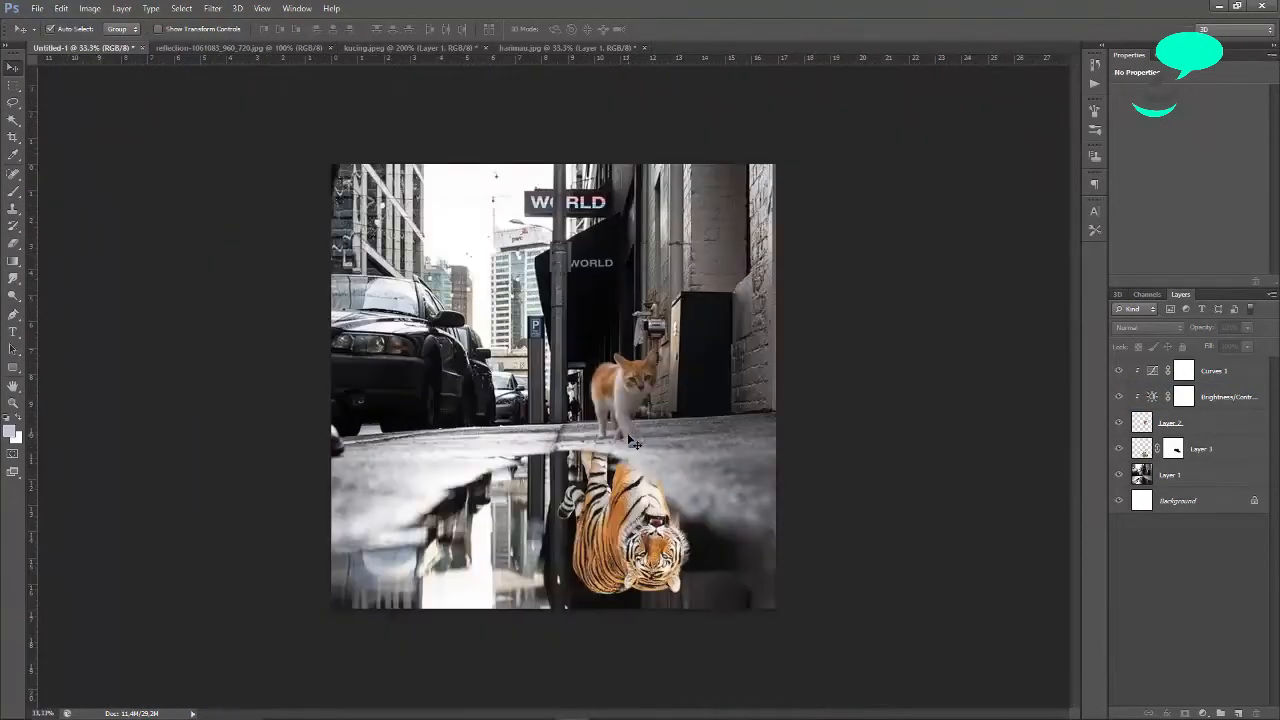
{"action": "scroll", "coordinate": [633, 443], "scroll_direction": "up", "scroll_amount": 2}
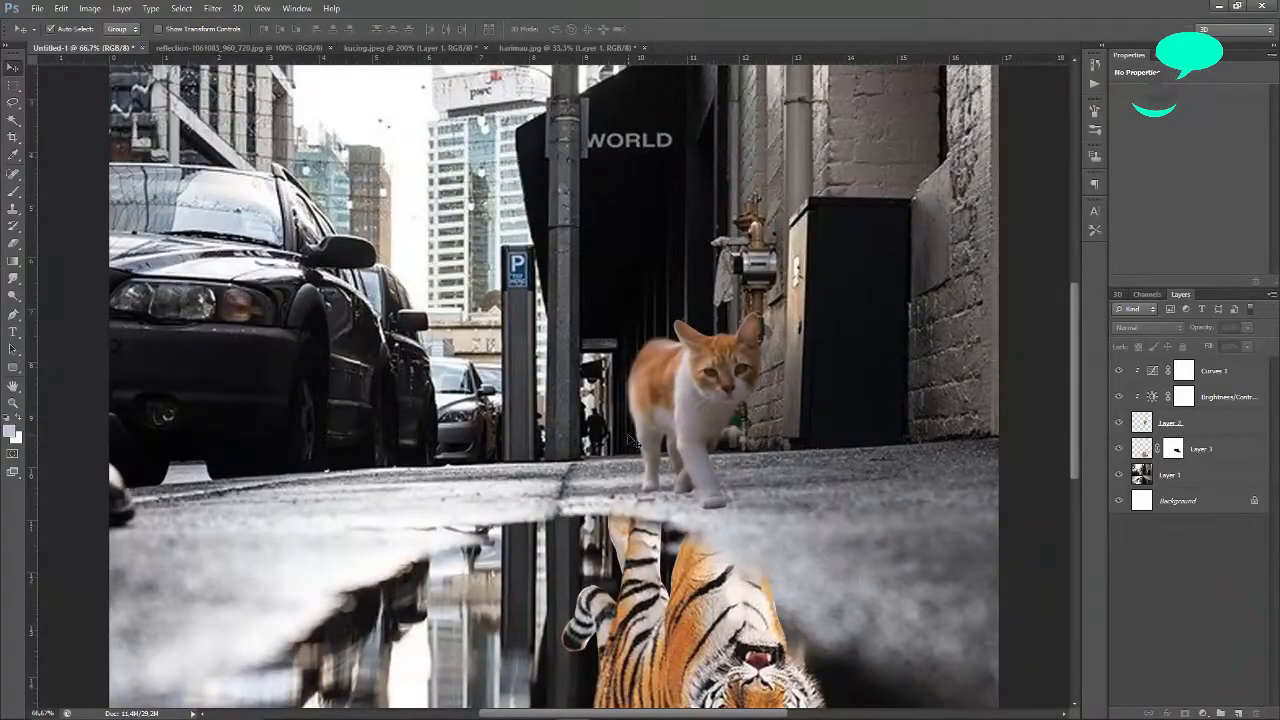
{"action": "scroll", "coordinate": [967, 533], "scroll_direction": "down", "scroll_amount": 3}
Add a Curves adjustment layer above the street photo on Layer 1 and clip it to that layer.
{"action": "left_click", "coordinate": [976, 536]}
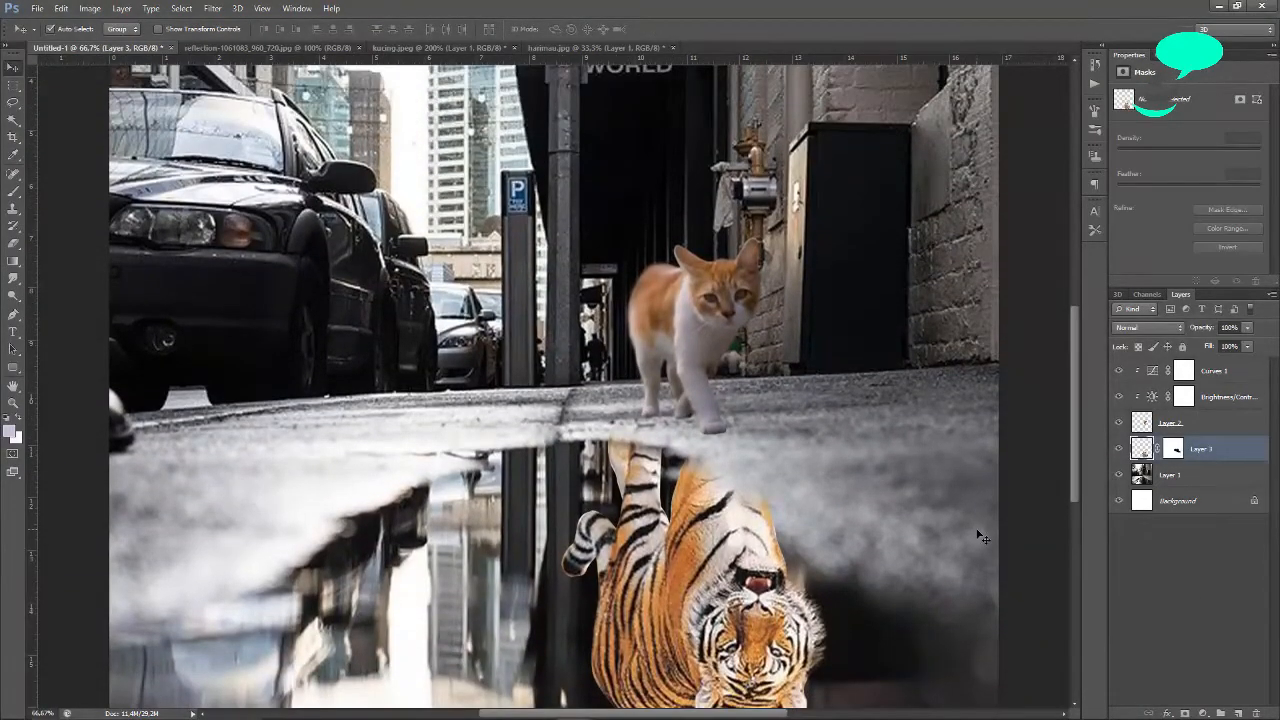
{"action": "scroll", "coordinate": [1041, 474], "scroll_direction": "down", "scroll_amount": 1}
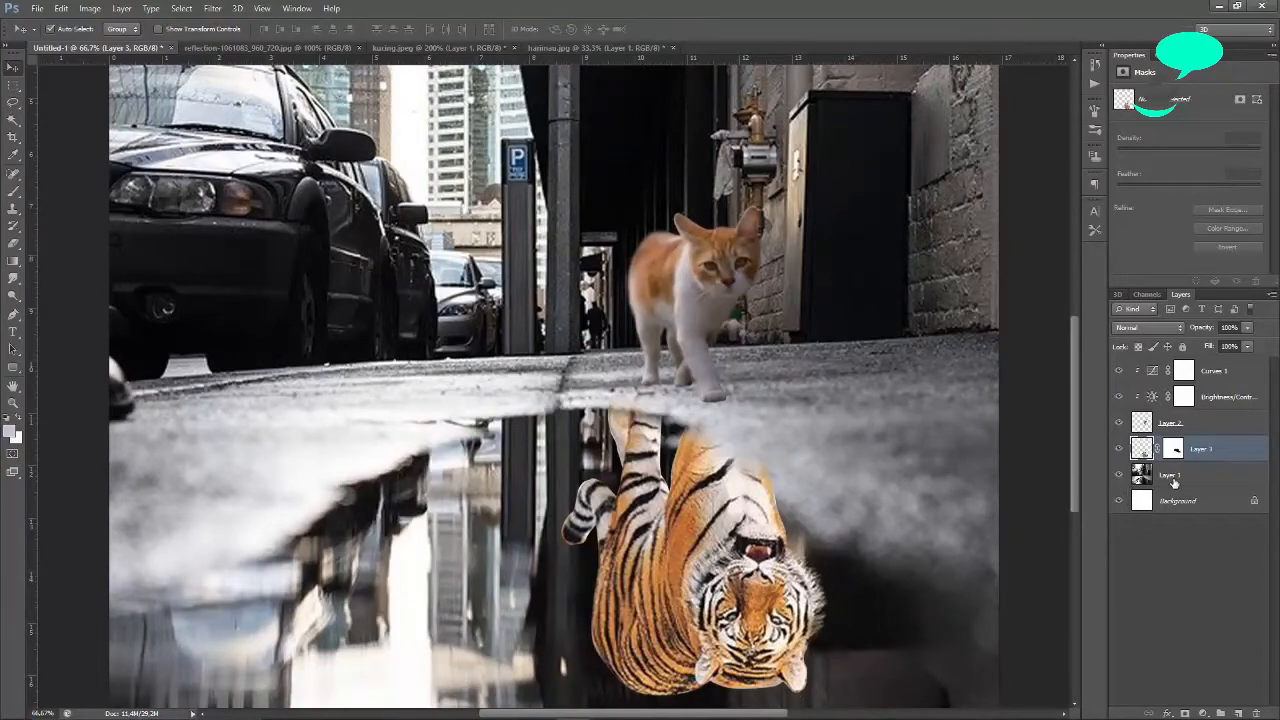
{"action": "left_click", "coordinate": [1174, 483]}
{"action": "left_click", "coordinate": [1203, 713]}
{"action": "left_click", "coordinate": [1178, 503]}
{"action": "right_click", "coordinate": [1196, 475]}
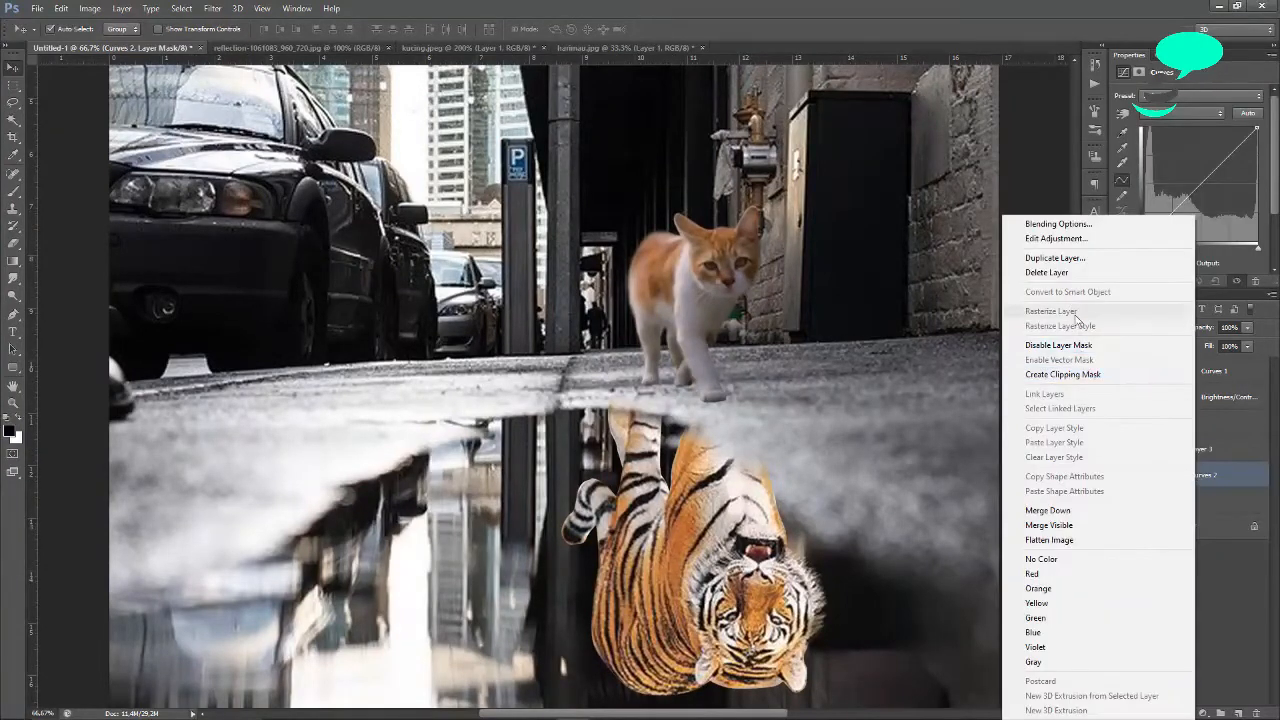
{"action": "left_click", "coordinate": [1063, 374]}
Give the street photo a warmer brownish tone by adjusting the channels of its clipped Curves layer.
{"action": "left_click_drag", "start_coordinate": [1200, 185], "coordinate": [1203, 184]}
{"action": "left_click", "coordinate": [1183, 113]}
{"action": "left_click", "coordinate": [1170, 161]}
{"action": "scroll", "coordinate": [1190, 160], "scroll_direction": "up", "scroll_amount": 2}
{"action": "left_click", "coordinate": [1180, 113]}
{"action": "left_click", "coordinate": [1170, 149]}
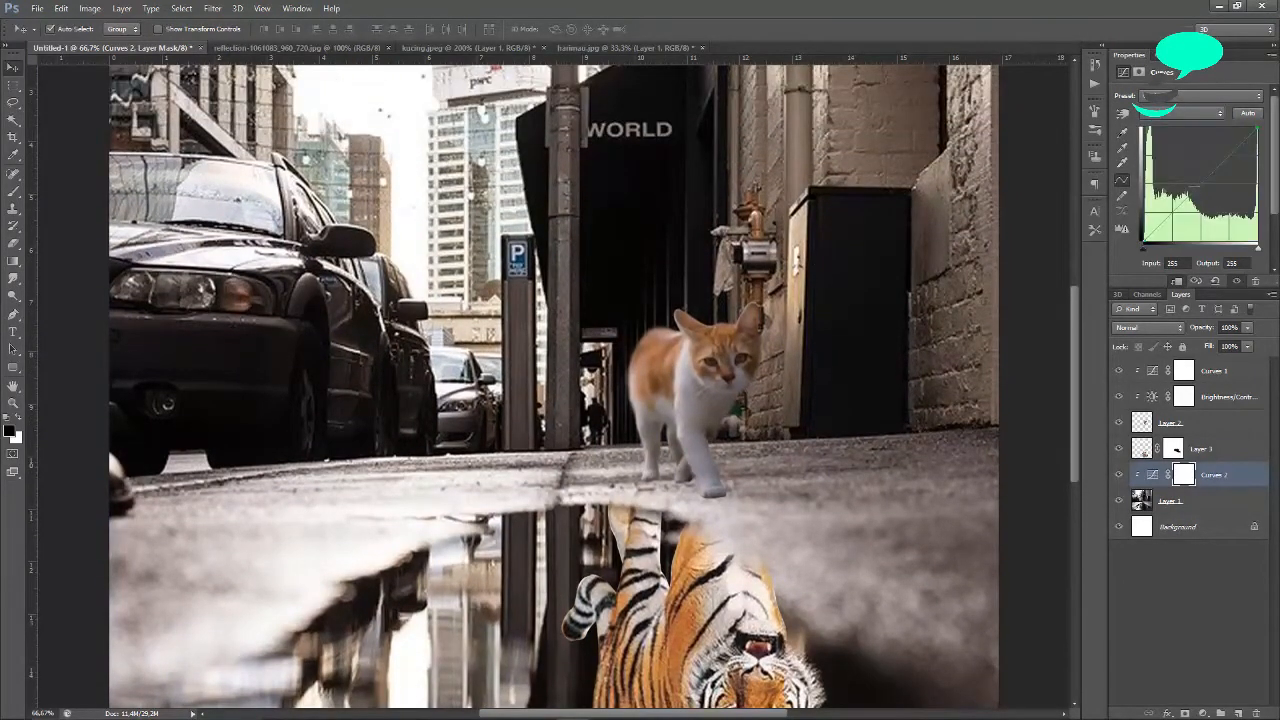
Select the cat on Layer 2 and nudge it slightly on the pavement with Free Transform.
{"action": "left_click", "coordinate": [1141, 448]}
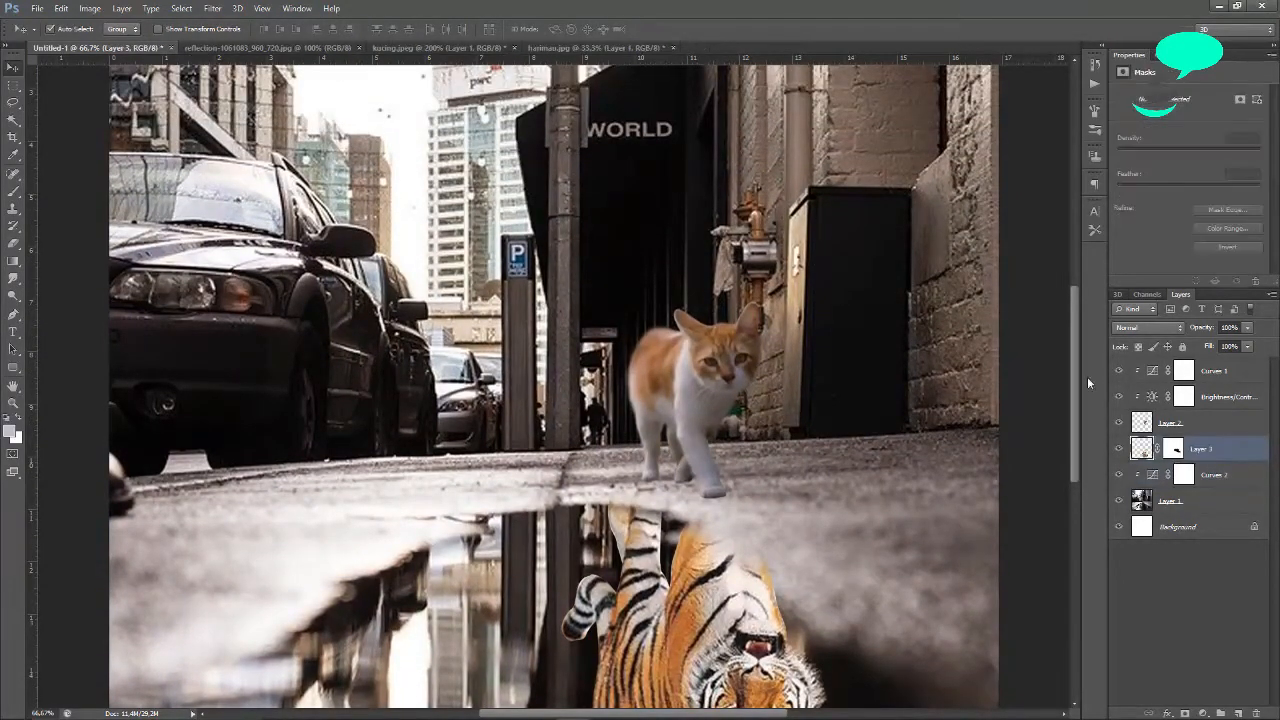
{"action": "scroll", "coordinate": [1120, 475], "scroll_direction": "down", "scroll_amount": 2}
{"action": "key", "text": "ctrl+minus"}
{"action": "scroll", "coordinate": [1122, 482], "scroll_direction": "up", "scroll_amount": 2}
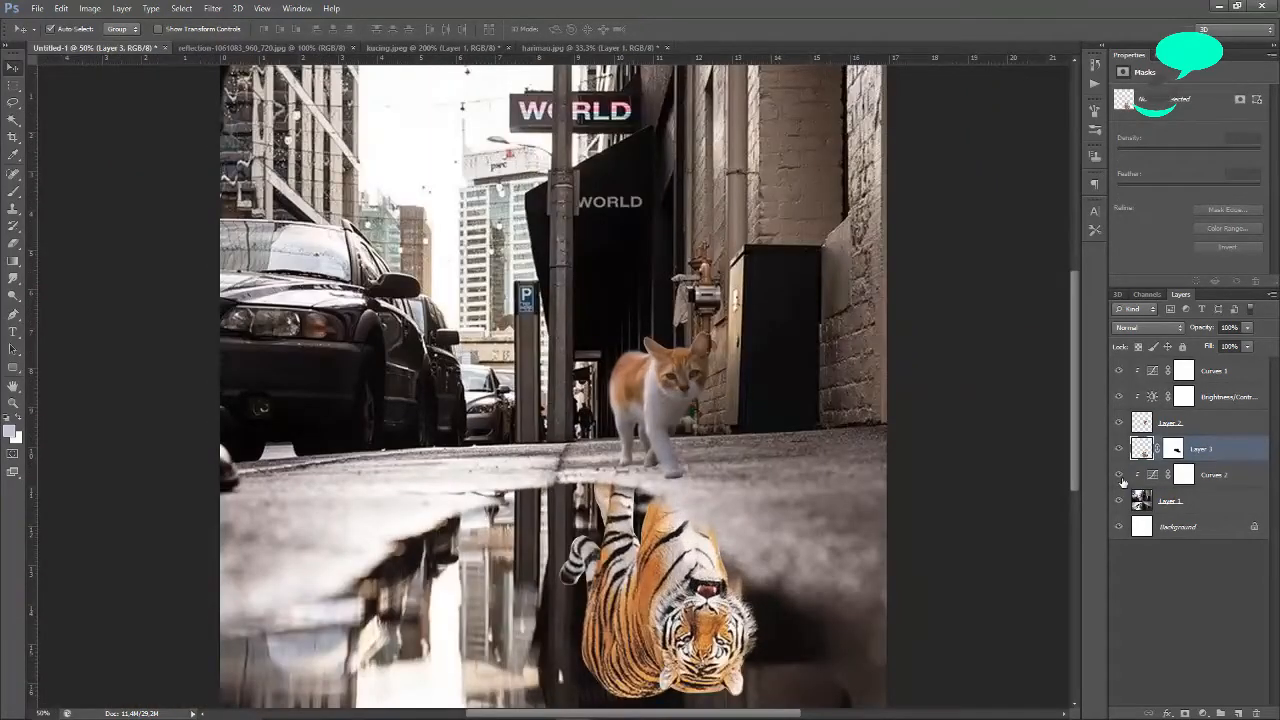
{"action": "left_click", "coordinate": [655, 399]}
{"action": "key", "text": "ctrl+t"}
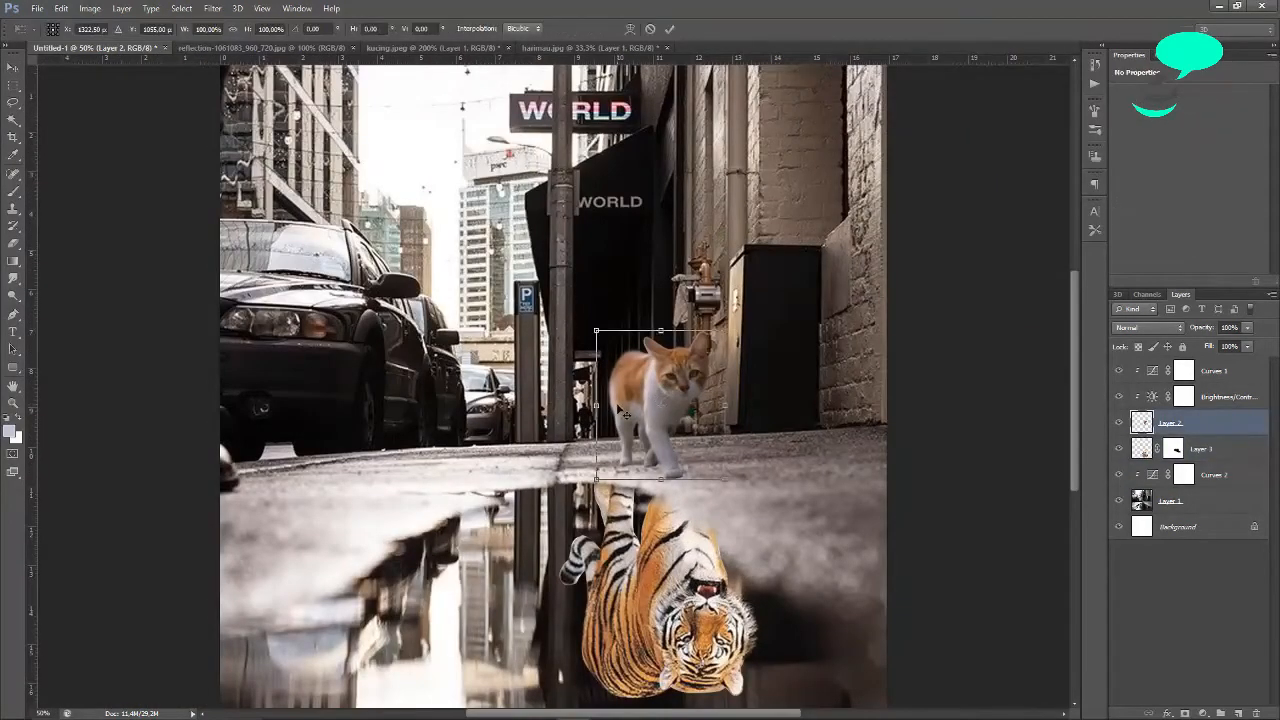
{"action": "key", "text": "ctrl+plus"}
{"action": "key", "text": "Return"}
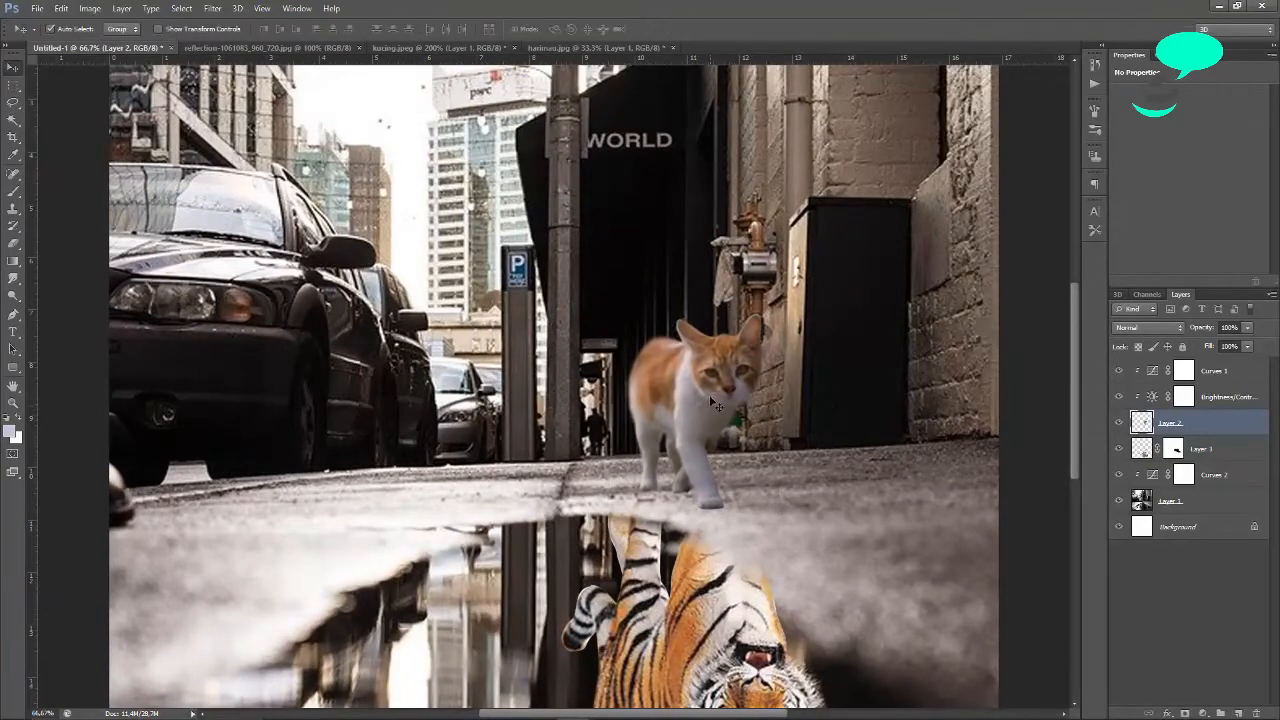
Add a new layer clipped to the cat and paint white light along its back with the Brush at 25% flow.
{"action": "left_click", "coordinate": [1238, 713]}
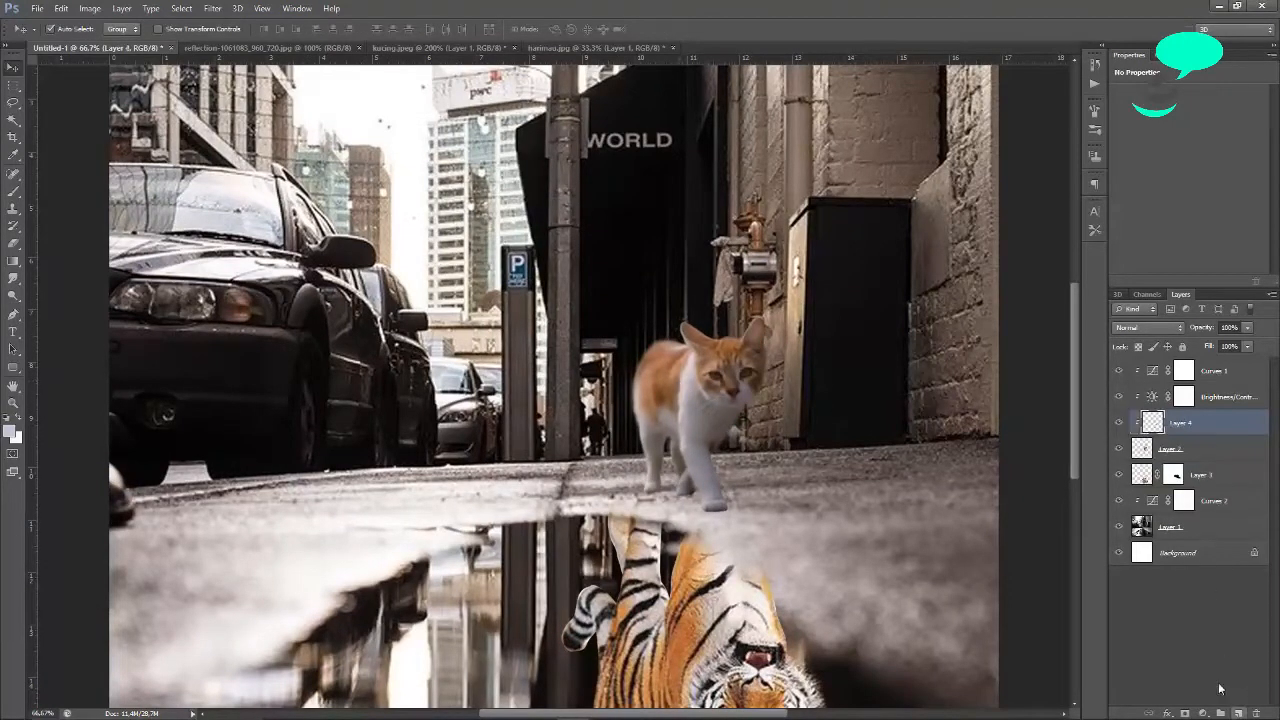
{"action": "left_click", "coordinate": [20, 418]}
{"action": "type", "text": "b"}
{"action": "type", "text": "34"}
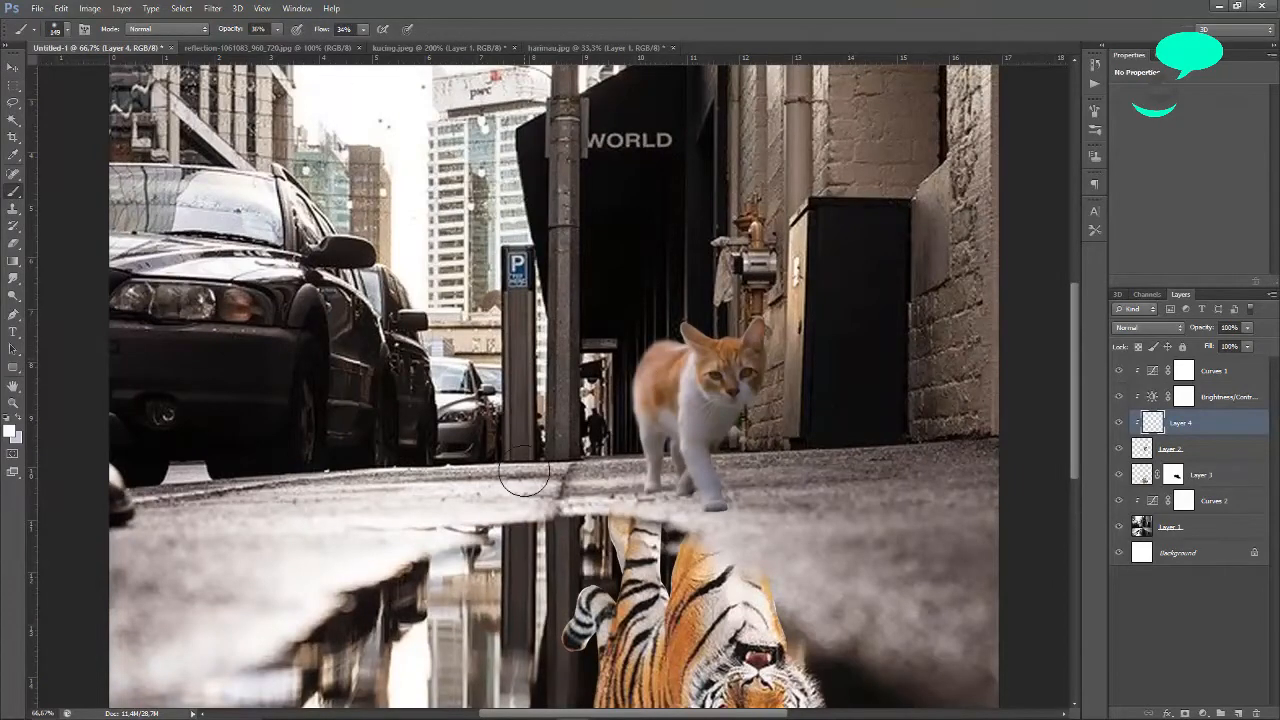
{"action": "left_click_drag", "start_coordinate": [322, 30], "coordinate": [313, 30]}
{"action": "mouse_move", "coordinate": [632, 337]}
{"action": "left_mouse_down"}
{"action": "mouse_move", "coordinate": [630, 407]}
{"action": "mouse_move", "coordinate": [700, 352]}
{"action": "mouse_move", "coordinate": [635, 421]}
{"action": "mouse_move", "coordinate": [670, 400]}
{"action": "left_mouse_up"}
Set the Brush to 90 px with 11% opacity and 12% flow for faint highlights on the cat.
{"action": "left_click", "coordinate": [67, 30]}
{"action": "left_click_drag", "start_coordinate": [86, 76], "coordinate": [78, 76]}
{"action": "left_click_drag", "start_coordinate": [229, 33], "coordinate": [222, 33]}
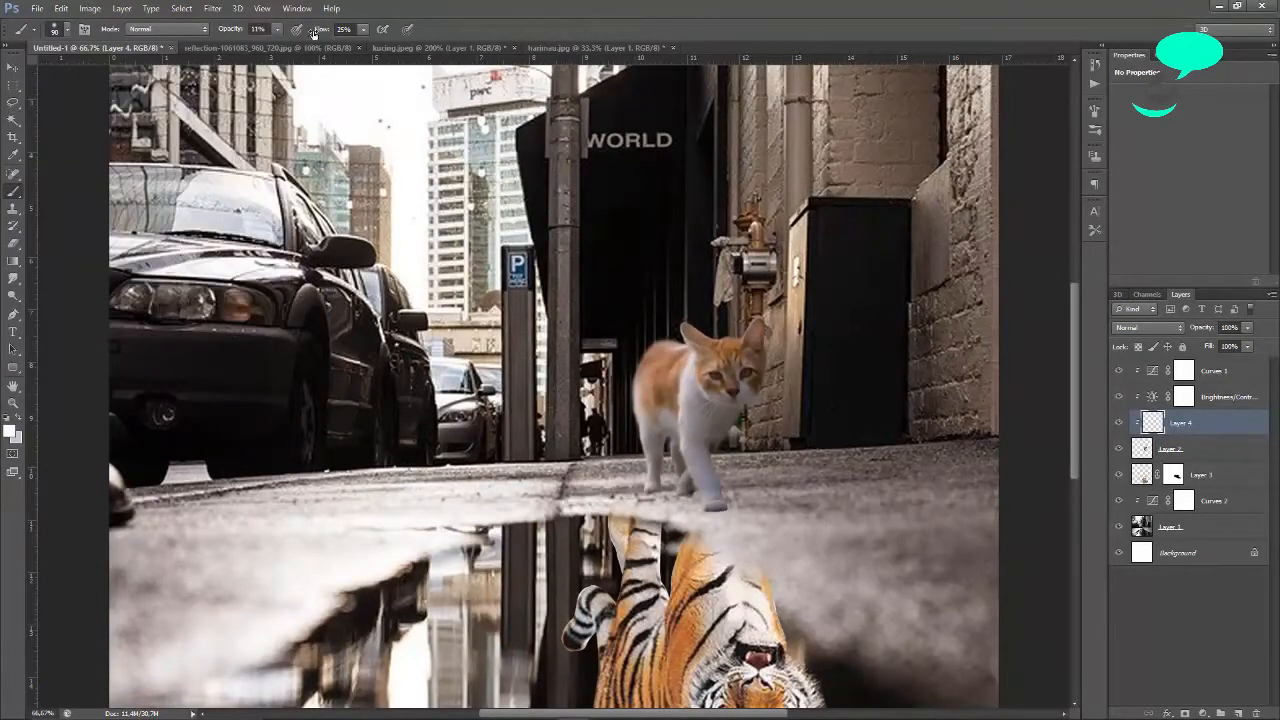
{"action": "scroll", "coordinate": [680, 400], "scroll_direction": "down", "scroll_amount": 6}
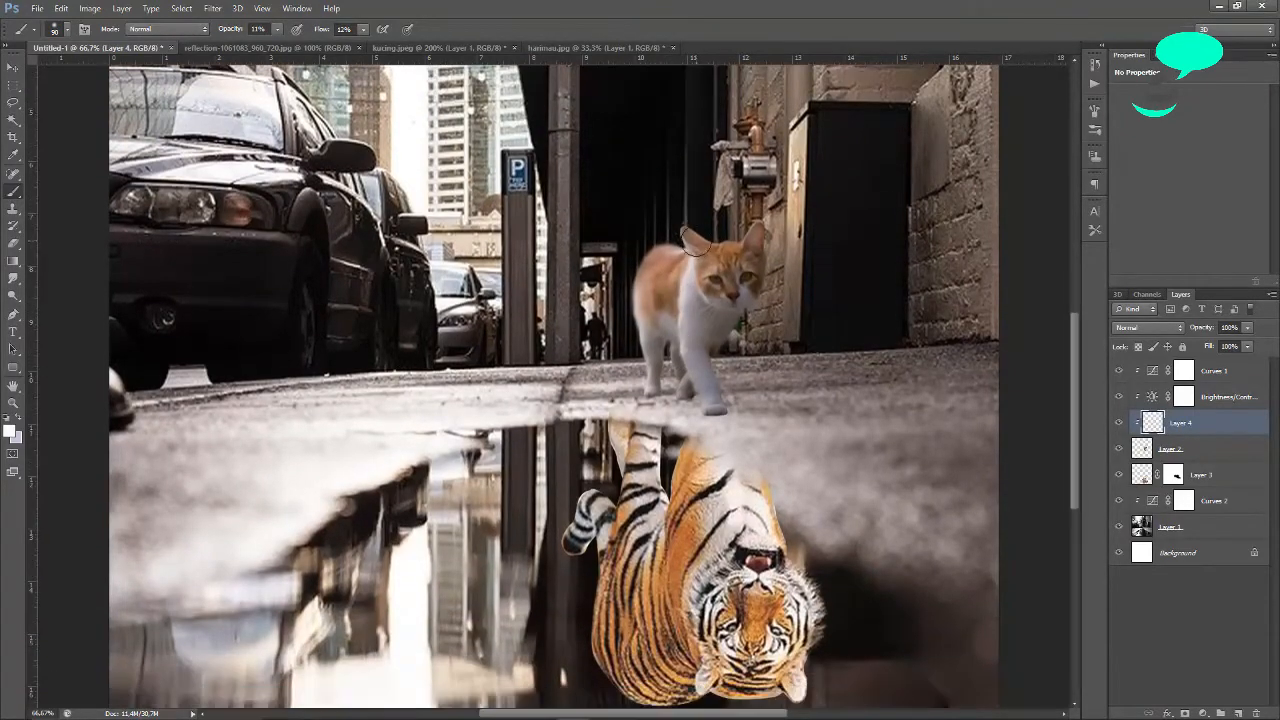
Check the cat's highlights up close and against the whole composition.
{"action": "key", "text": "ctrl+plus"}
{"action": "key", "text": "ctrl+plus"}
{"action": "key", "text": "ctrl+minus"}
{"action": "key", "text": "ctrl+minus"}
{"action": "key", "text": "ctrl+minus"}
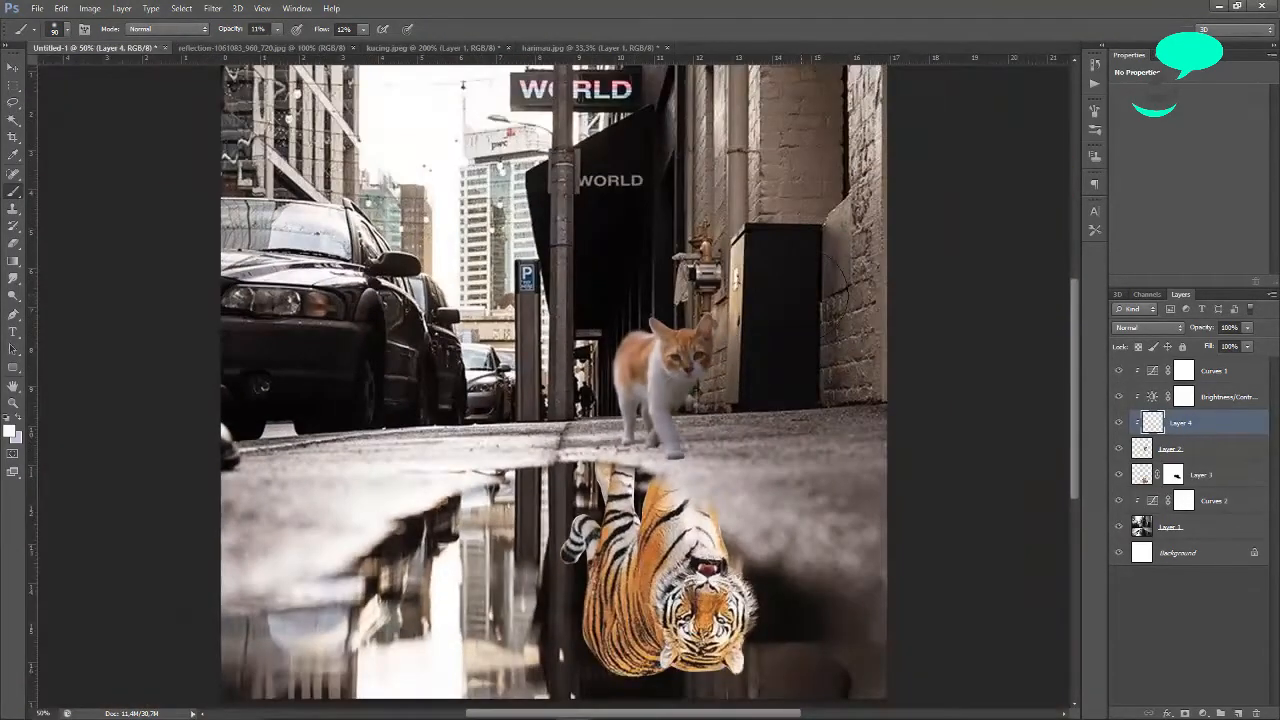
{"action": "scroll", "coordinate": [592, 345], "scroll_direction": "down", "scroll_amount": 2}
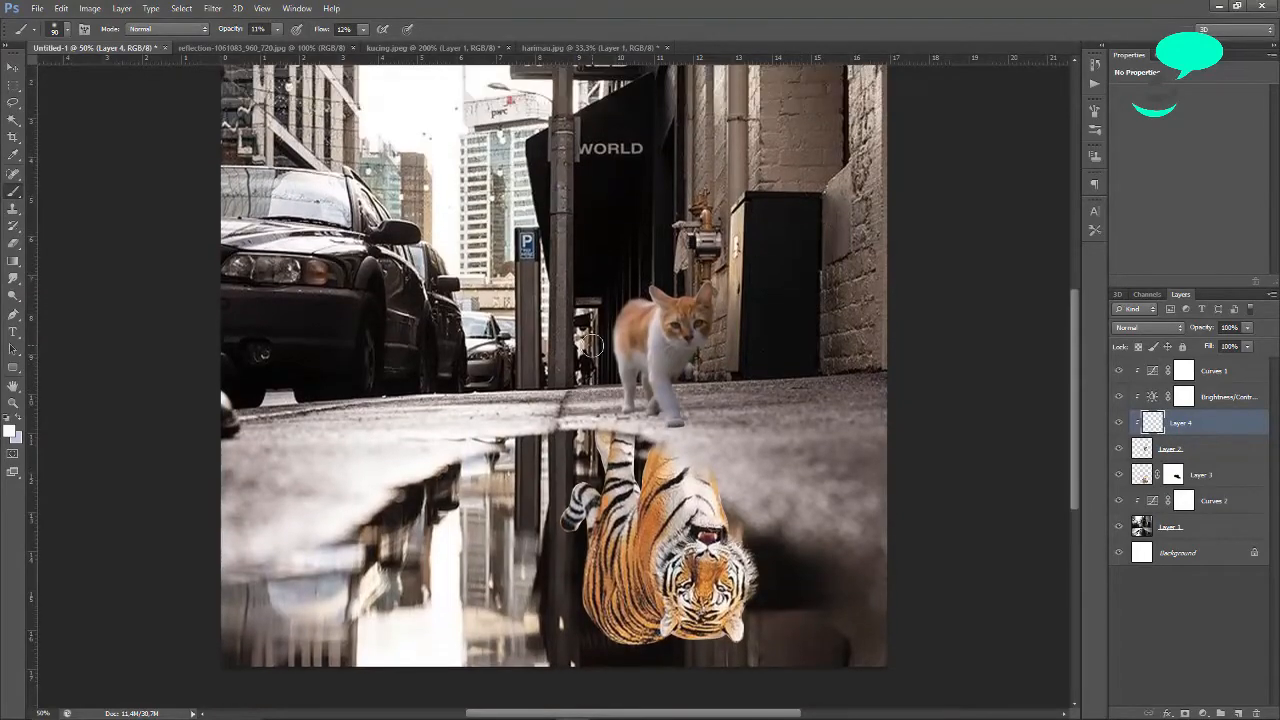
{"action": "key", "text": "ctrl+plus"}
{"action": "key", "text": "ctrl+plus"}
{"action": "key", "text": "ctrl+plus"}
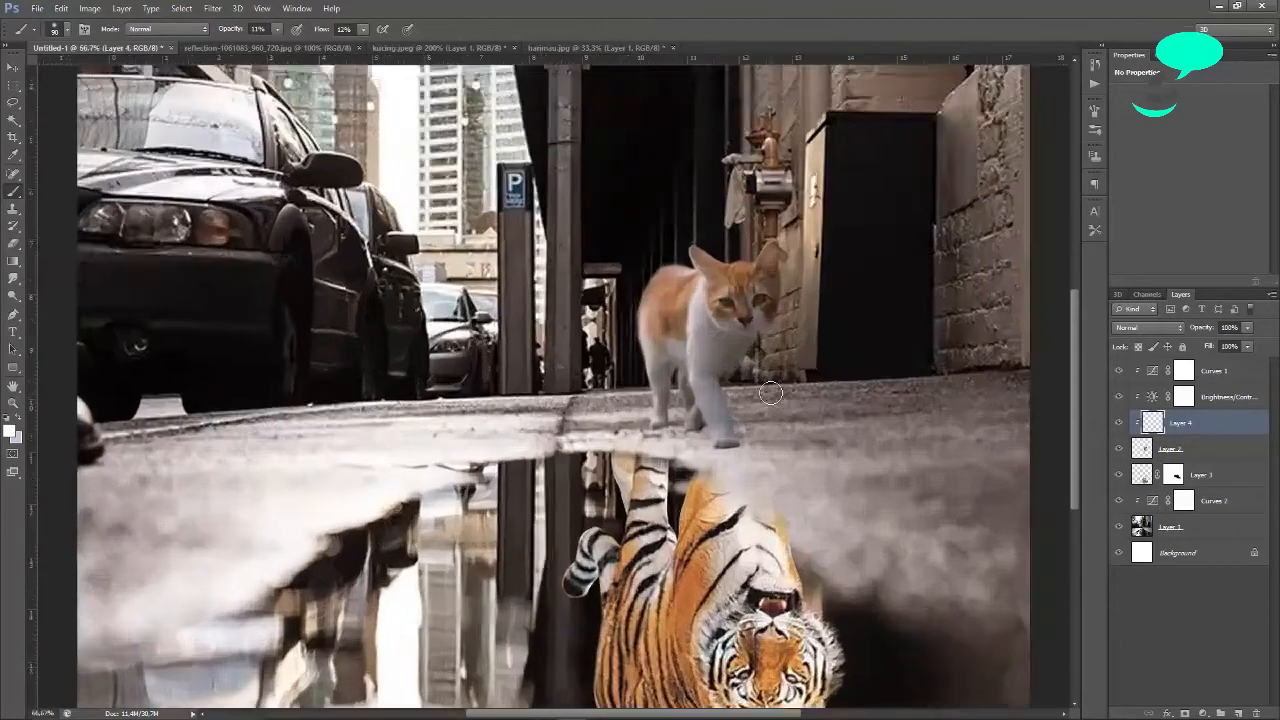
Smudge the fur outward along the cat's rump and hind leg on Layer 2 with a small brush at 49% strength.
{"action": "left_click", "coordinate": [1148, 452]}
{"action": "left_click", "coordinate": [13, 279]}
{"action": "left_click", "coordinate": [62, 31]}
{"action": "left_click_drag", "start_coordinate": [65, 71], "coordinate": [26, 71]}
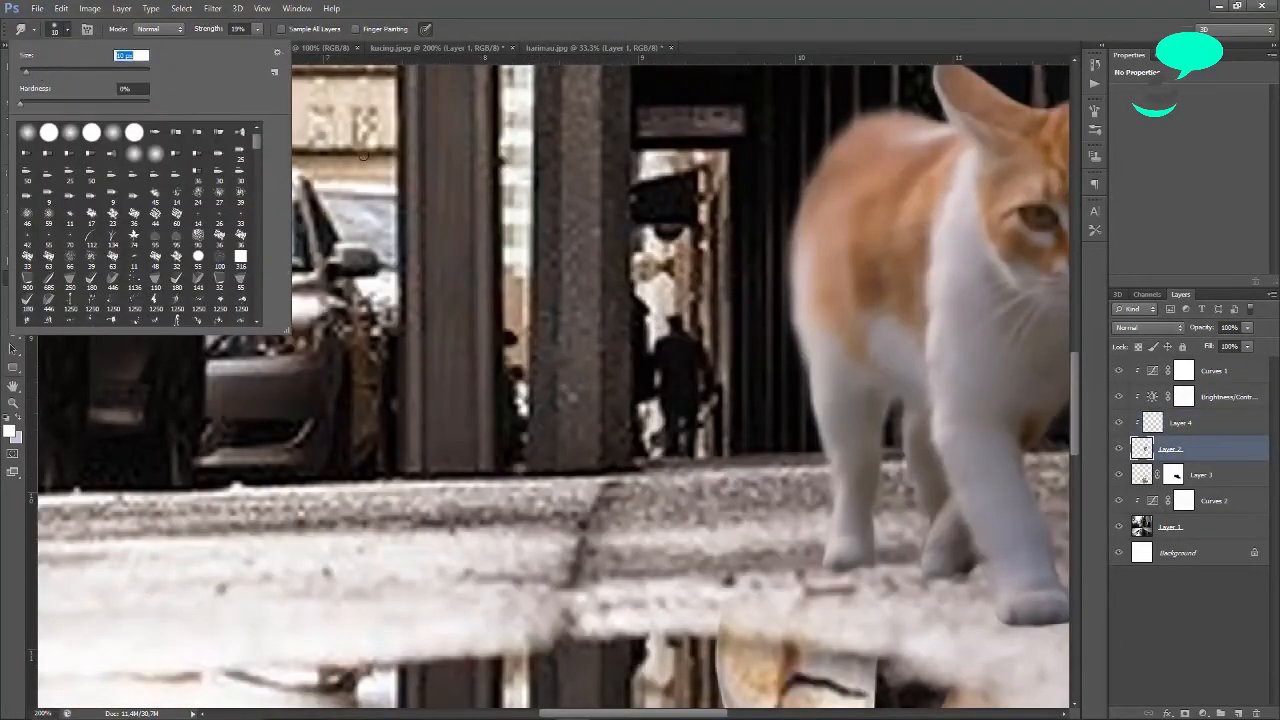
{"action": "left_click_drag", "start_coordinate": [206, 30], "coordinate": [231, 40]}
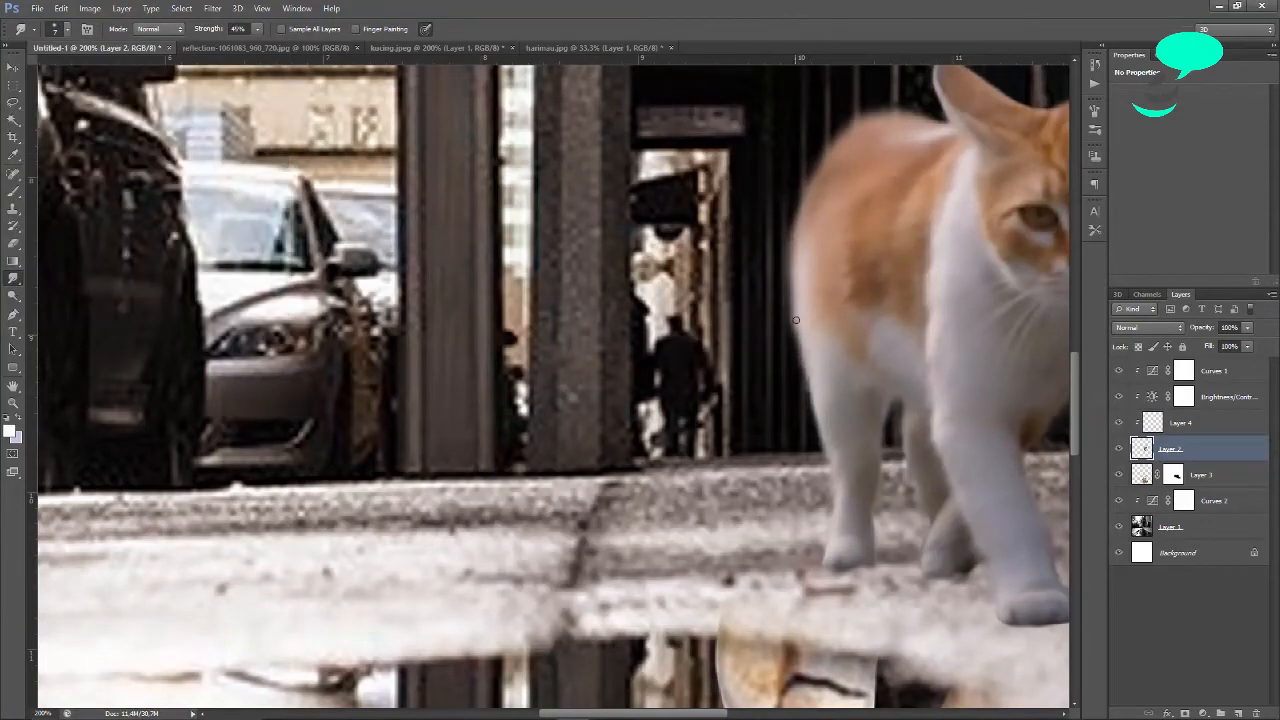
{"action": "left_click_drag", "start_coordinate": [796, 320], "coordinate": [791, 304]}
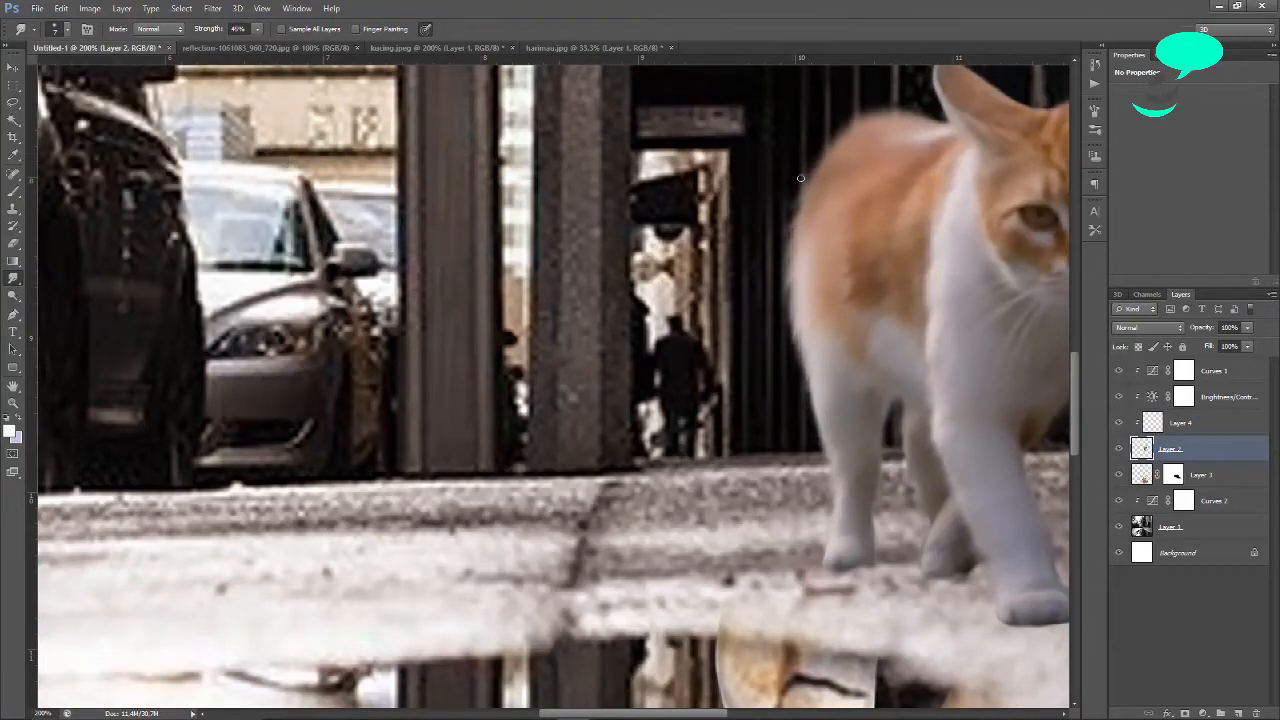
{"action": "left_click_drag", "start_coordinate": [806, 356], "coordinate": [816, 421]}
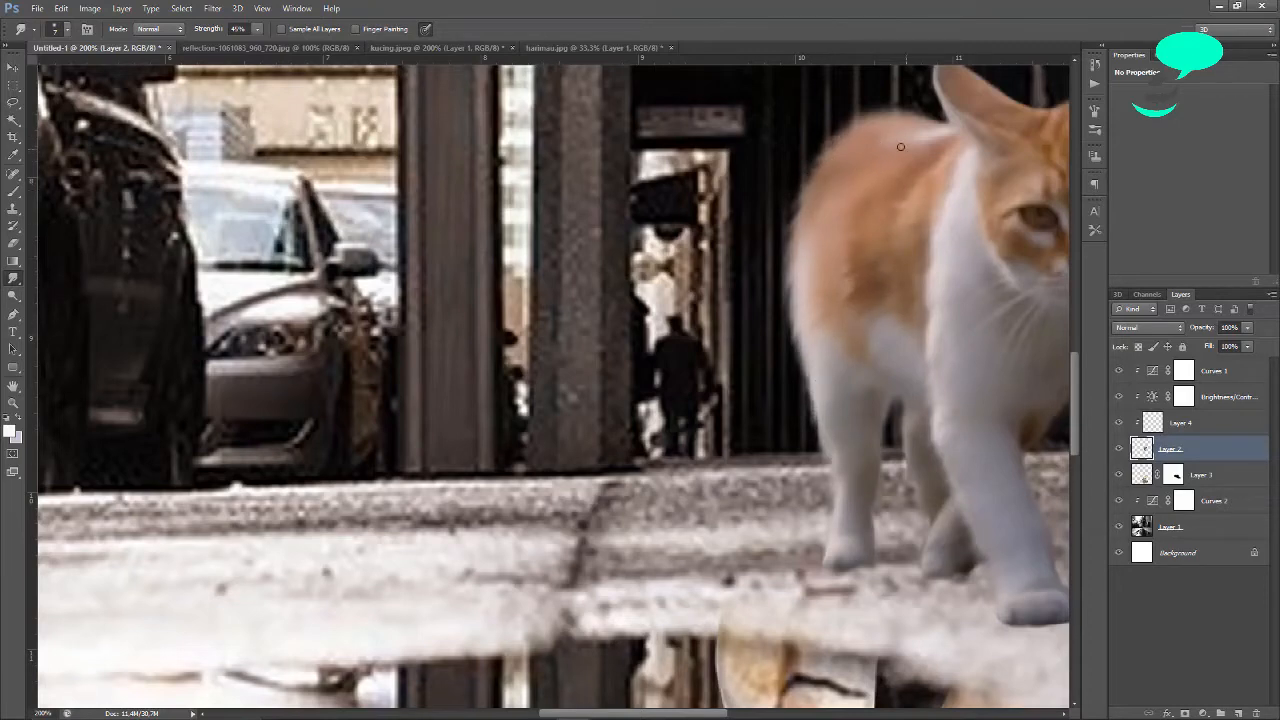
{"action": "scroll", "coordinate": [904, 151], "scroll_direction": "up", "scroll_amount": 1}
{"action": "key", "text": "ctrl+minus"}
{"action": "scroll", "coordinate": [910, 235], "scroll_direction": "up", "scroll_amount": 1}
{"action": "key", "text": "ctrl+plus"}
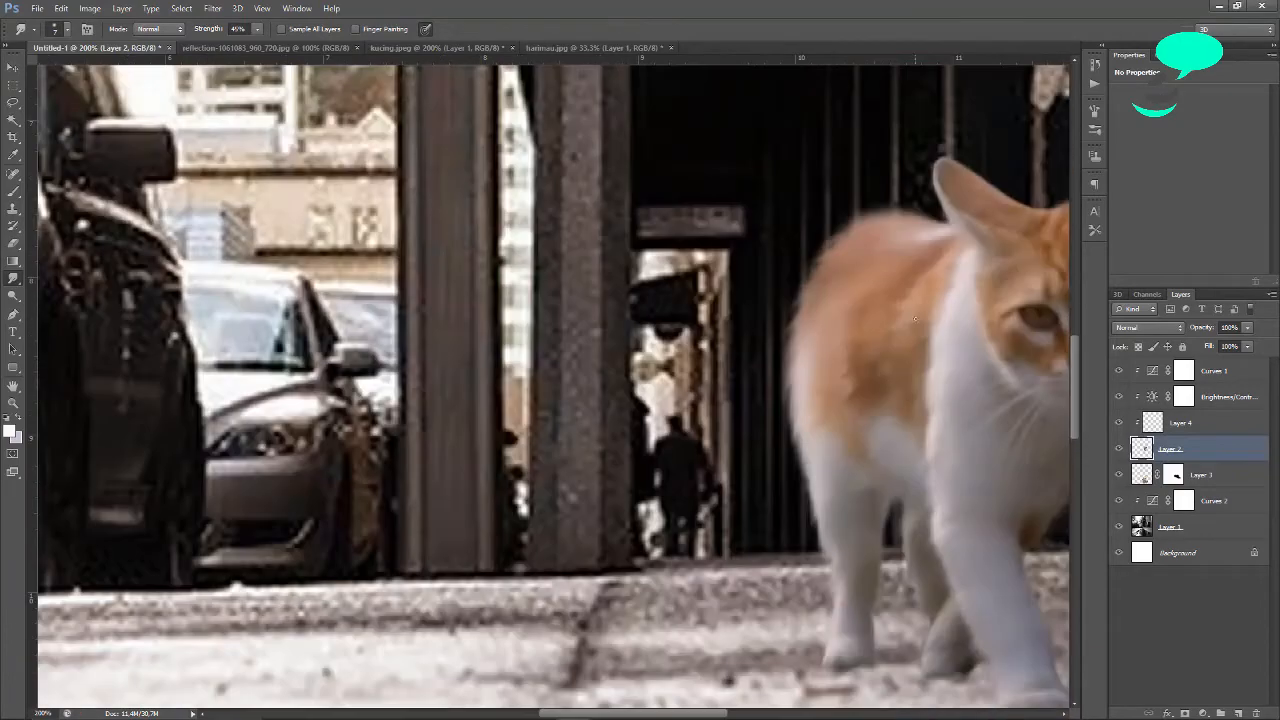
{"action": "key", "text": "ctrl+minus"}
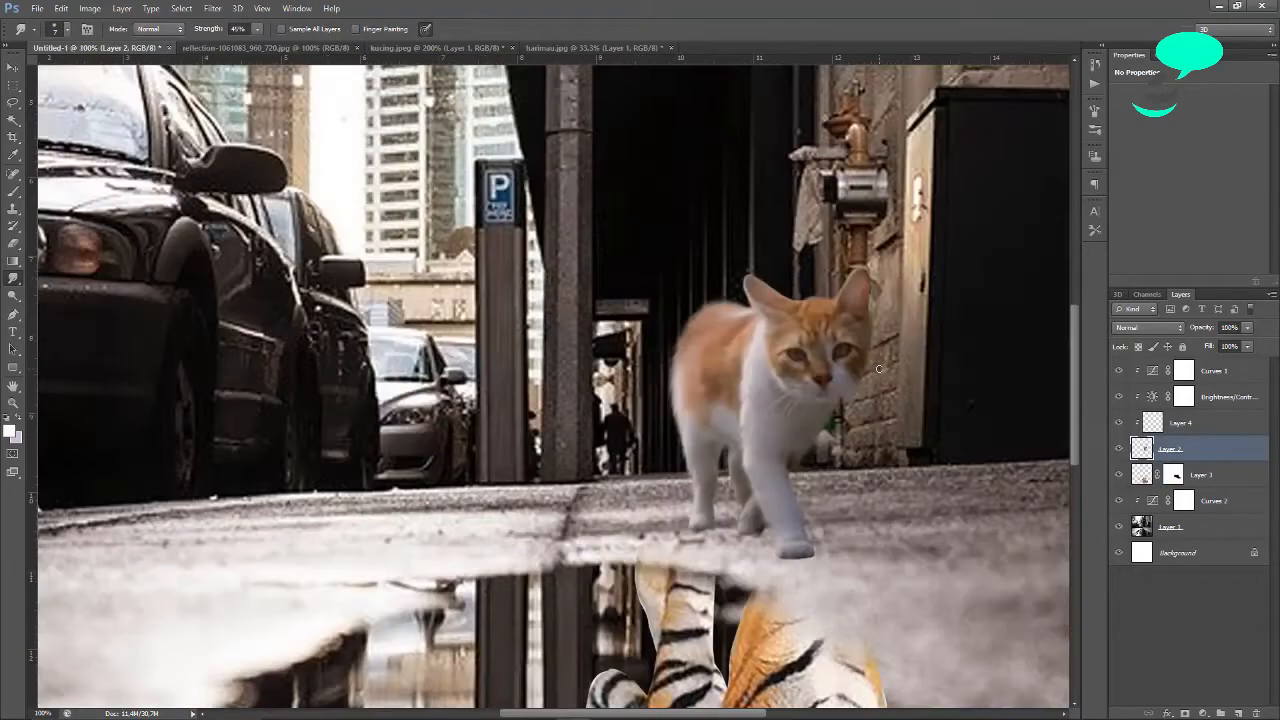
Set the Smudge tool to a 25 px brush at 21% strength for the fur along the cat's back.
{"action": "left_click", "coordinate": [413, 49]}
{"action": "left_click", "coordinate": [103, 48]}
{"action": "scroll", "coordinate": [733, 387], "scroll_direction": "down", "scroll_amount": 3}
{"action": "left_click_drag", "start_coordinate": [208, 29], "coordinate": [184, 38]}
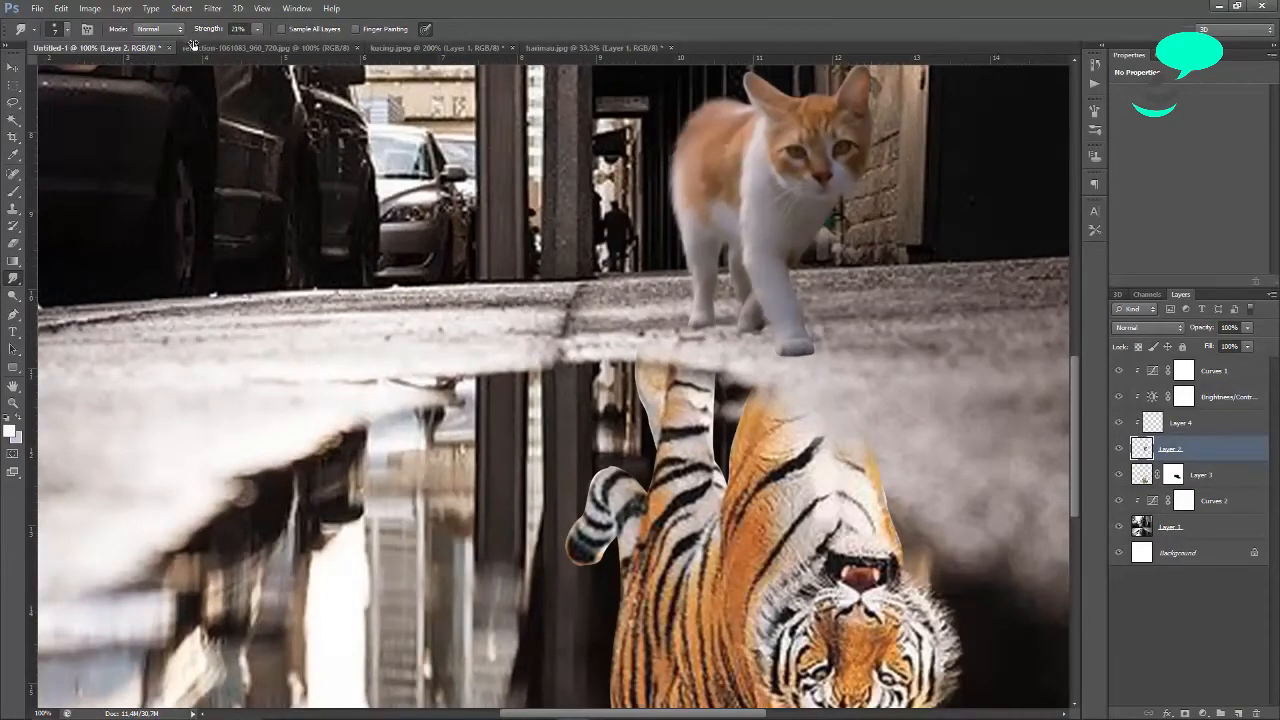
{"action": "left_click", "coordinate": [65, 30]}
{"action": "left_click_drag", "start_coordinate": [25, 74], "coordinate": [29, 74]}
{"action": "key", "text": "Return"}
{"action": "scroll", "coordinate": [690, 254], "scroll_direction": "up", "scroll_amount": 3}
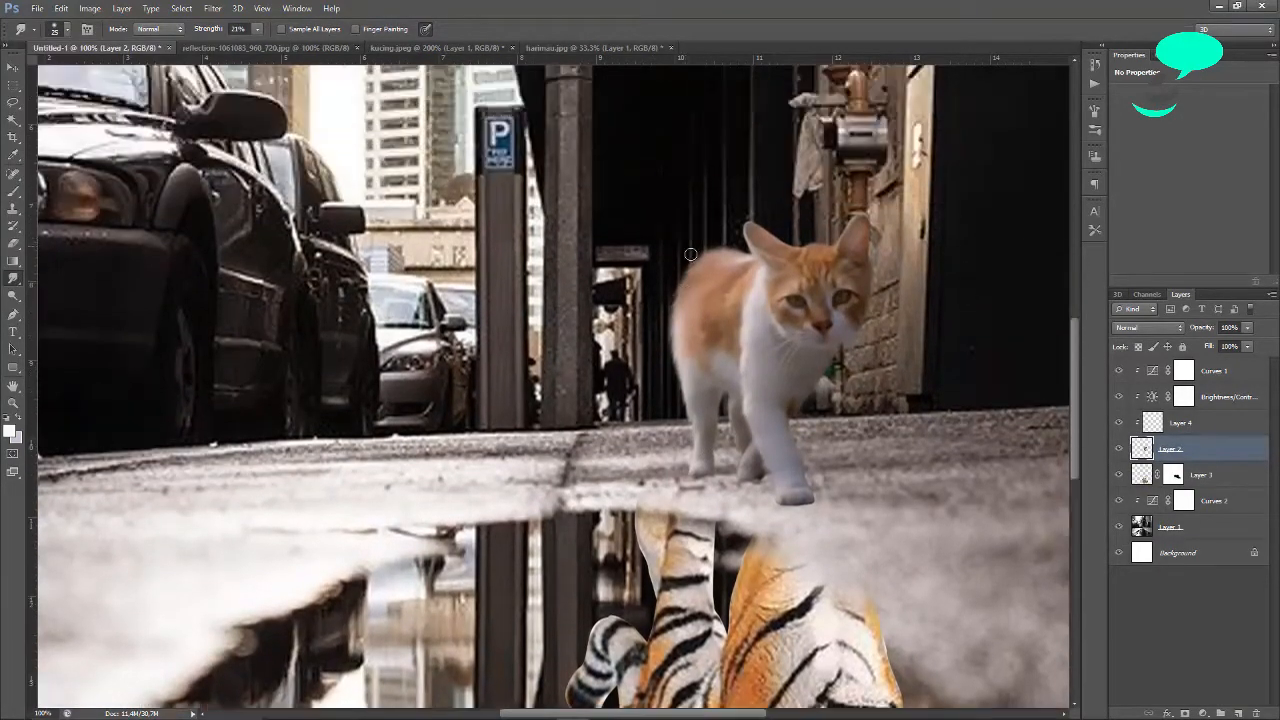
Sample the grey-brown #6b5f59 from the pavement beside the cat as the foreground colour and switch to the Brush.
{"action": "left_click", "coordinate": [10, 431]}
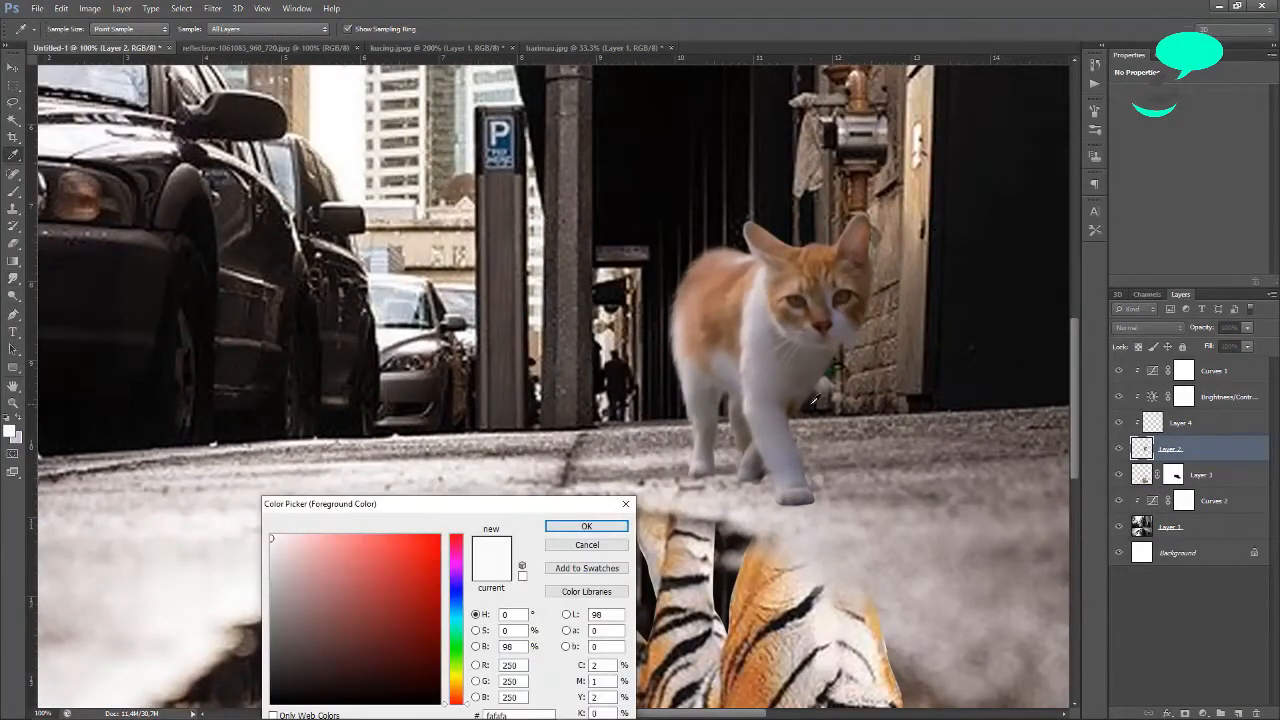
{"action": "scroll", "coordinate": [812, 412], "scroll_direction": "down", "scroll_amount": 1}
{"action": "left_click", "coordinate": [817, 414]}
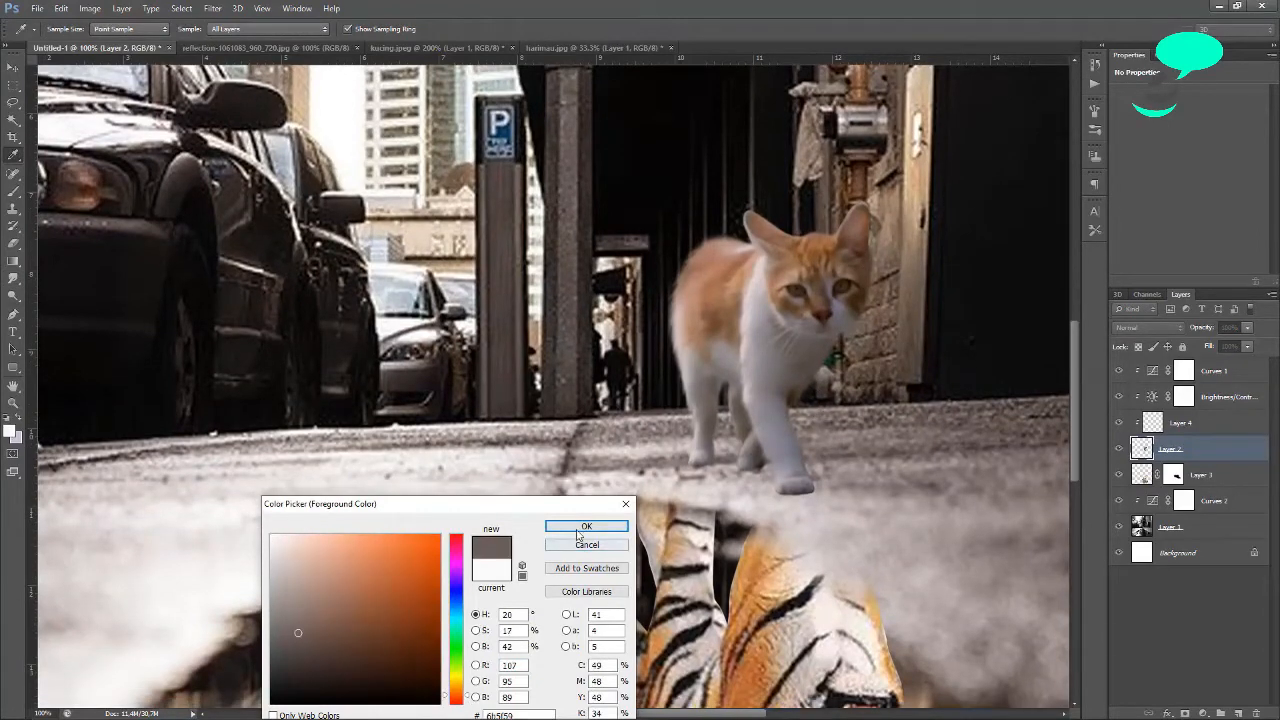
{"action": "left_click", "coordinate": [577, 529]}
{"action": "left_click", "coordinate": [16, 157]}
{"action": "left_click", "coordinate": [10, 193]}
Resize the soft Brush to 59 px for shading the cat.
{"action": "left_click", "coordinate": [67, 29]}
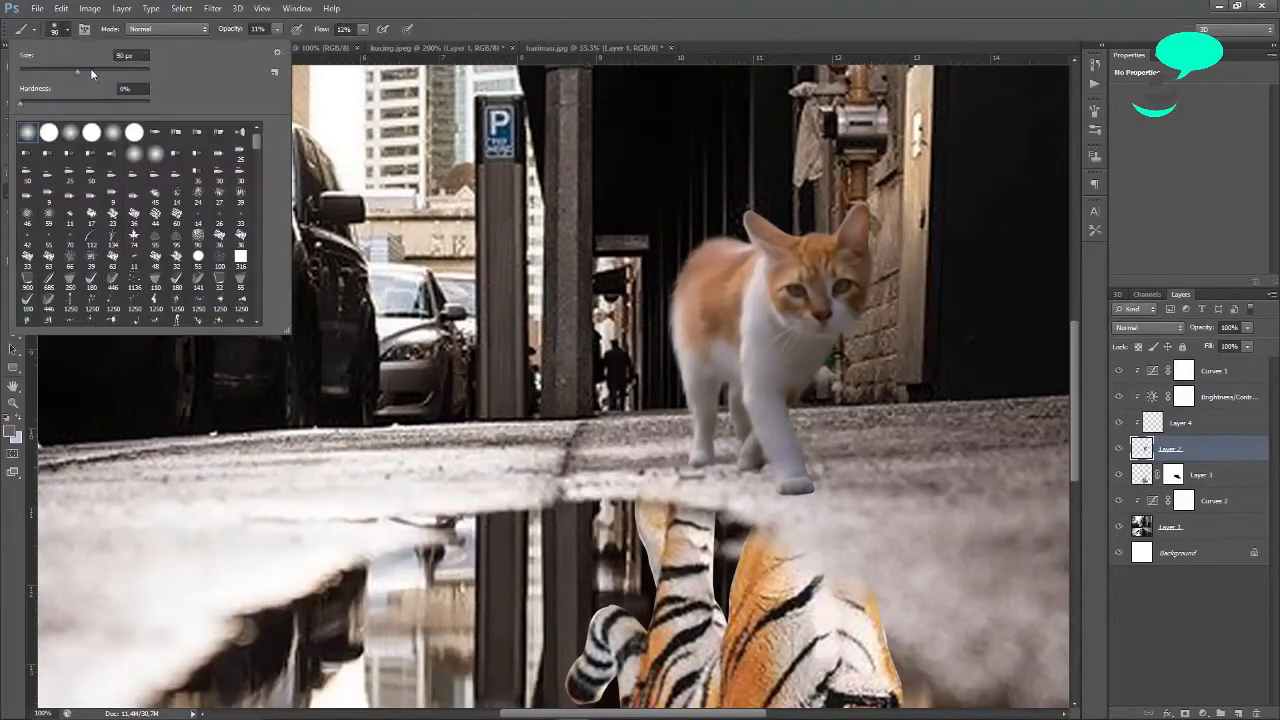
{"action": "left_click", "coordinate": [888, 298]}
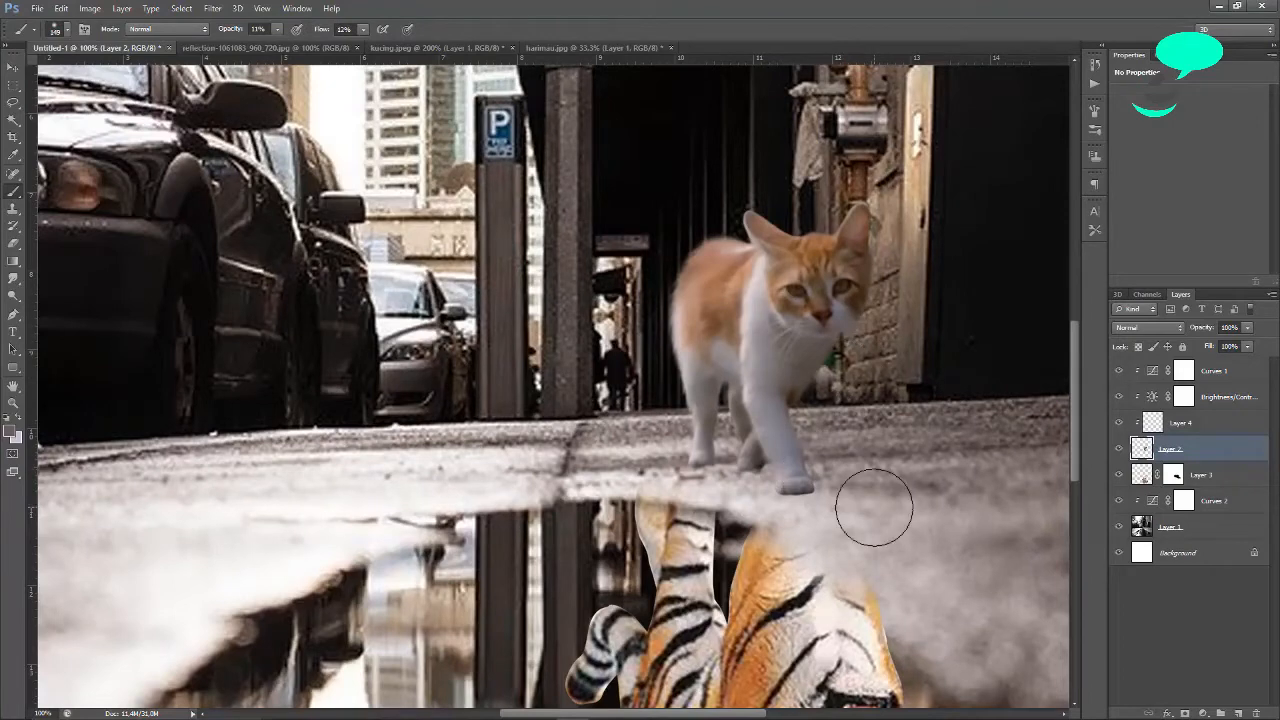
{"action": "key", "text": "ctrl+plus"}
{"action": "left_click", "coordinate": [67, 29]}
{"action": "left_click_drag", "start_coordinate": [74, 71], "coordinate": [53, 71]}
{"action": "left_click", "coordinate": [755, 714]}
{"action": "left_click_drag", "start_coordinate": [755, 714], "coordinate": [656, 714]}
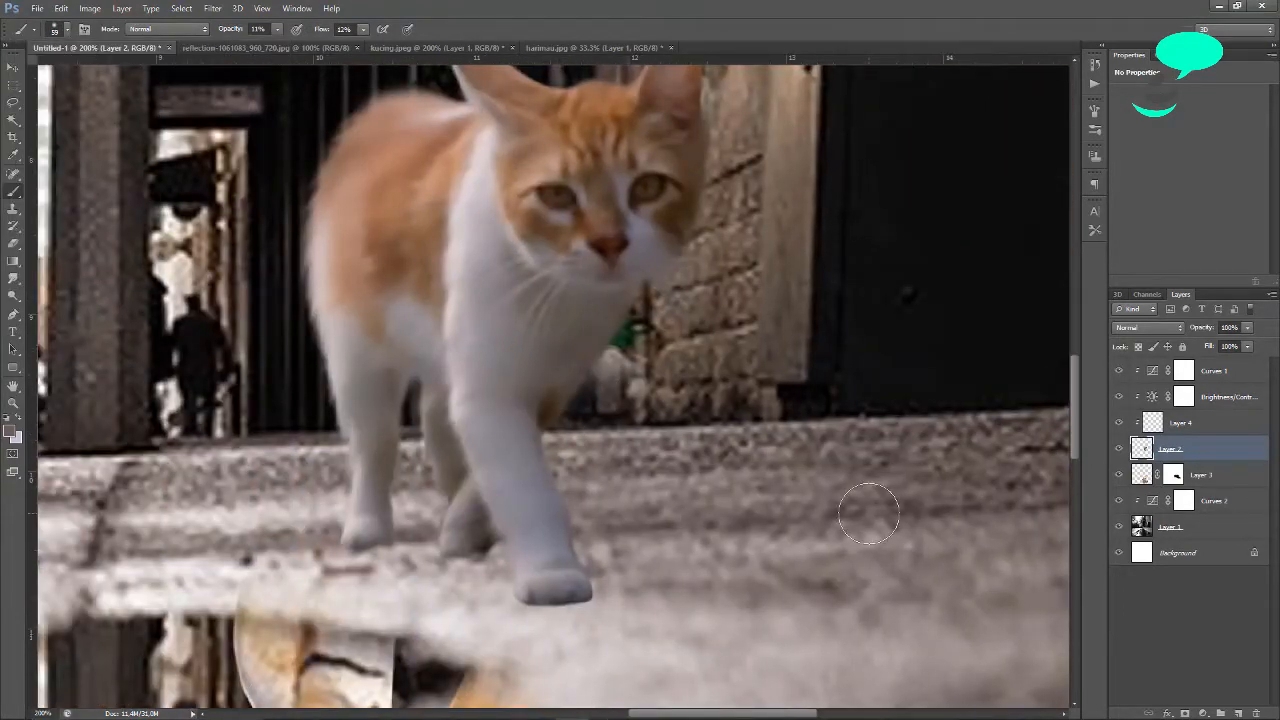
Hide Layer 1 to inspect the cat's edges and any stray paint against the plain white background.
{"action": "left_click", "coordinate": [1119, 526]}
{"action": "left_click", "coordinate": [1119, 526]}
{"action": "left_click", "coordinate": [1119, 526]}
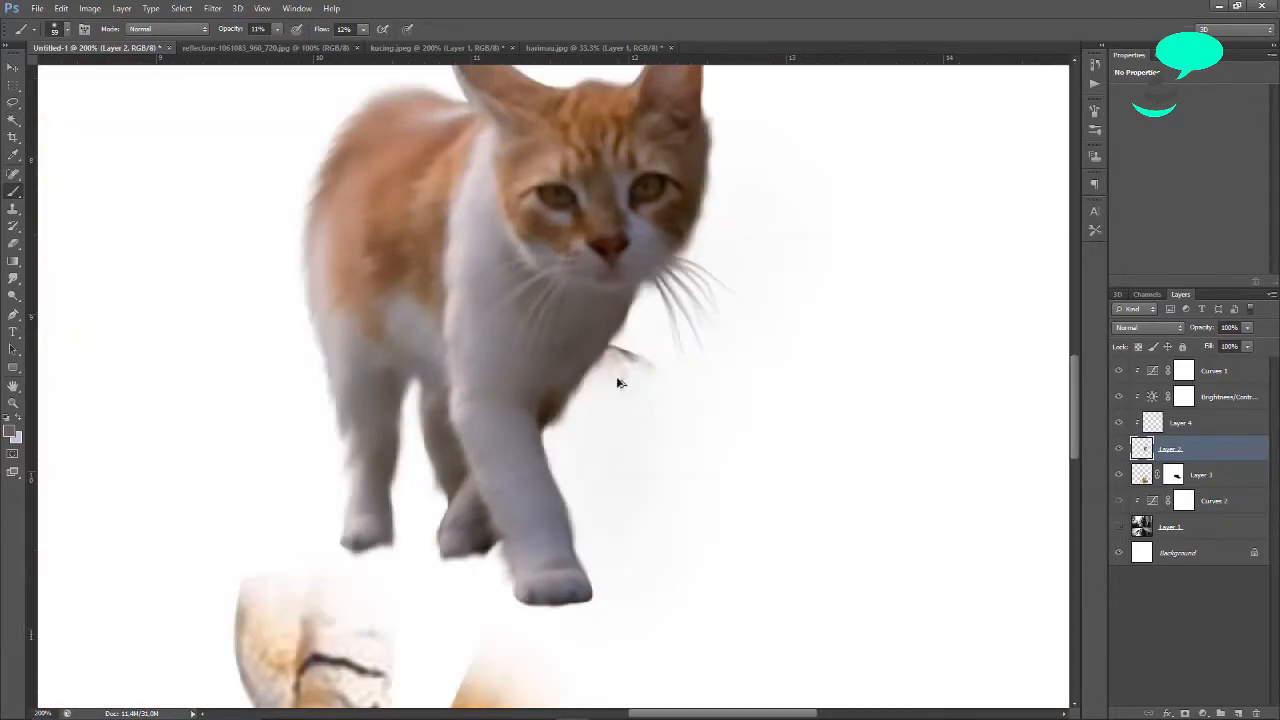
{"action": "scroll", "coordinate": [811, 411], "scroll_direction": "up", "scroll_amount": 2}
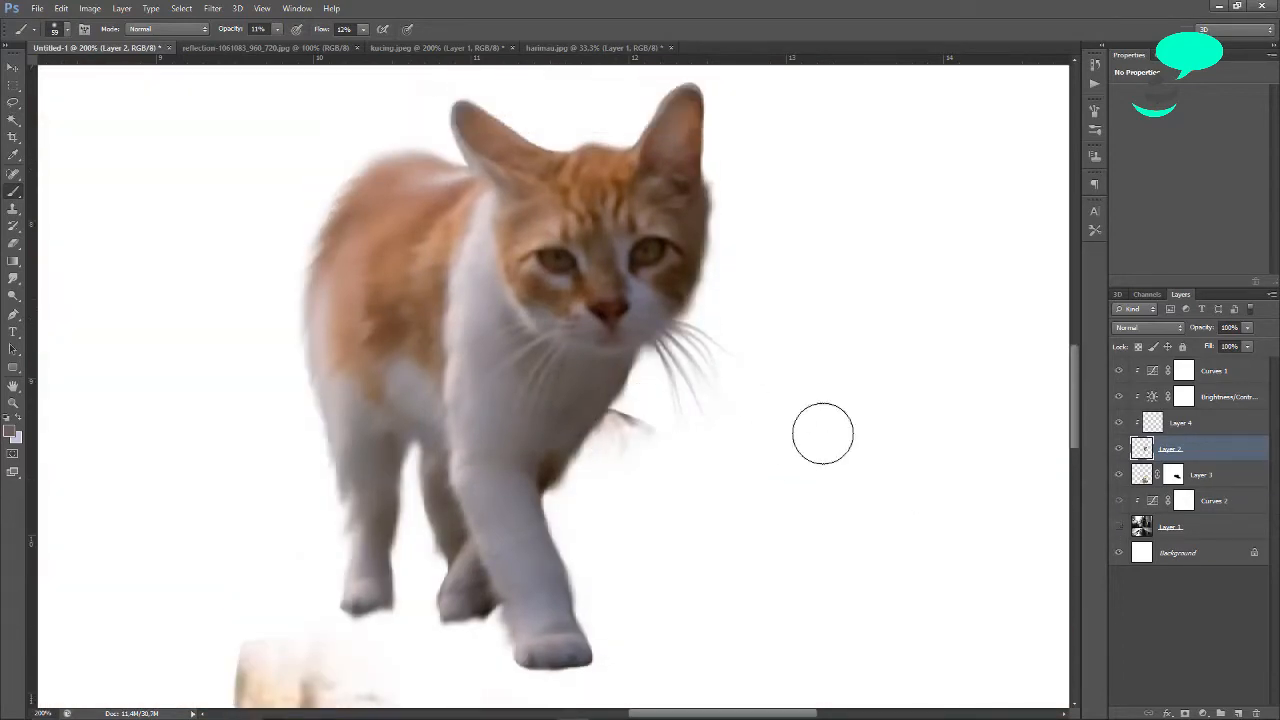
{"action": "scroll", "coordinate": [686, 491], "scroll_direction": "down", "scroll_amount": 4}
{"action": "scroll", "coordinate": [557, 531], "scroll_direction": "up", "scroll_amount": 2}
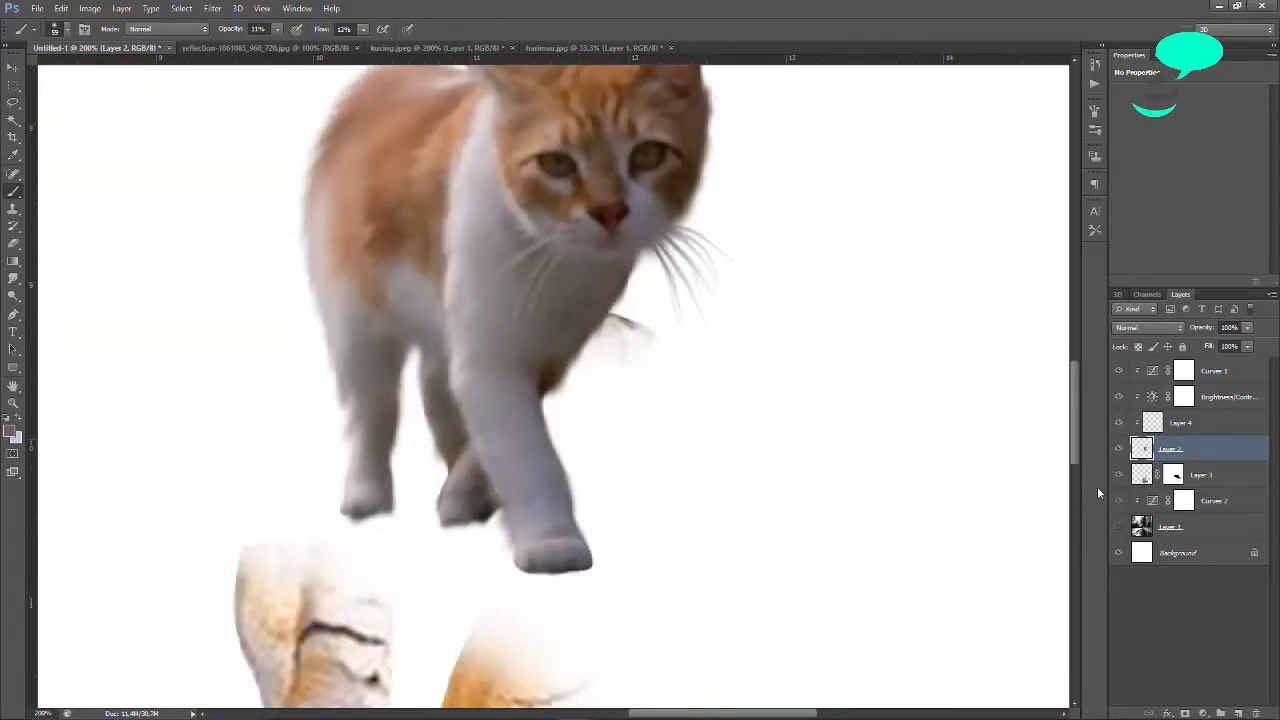
Make Layer 4 active with the Brush at 27% opacity, and show Layer 1 again.
{"action": "left_click", "coordinate": [1170, 428]}
{"action": "key", "text": "2"}
{"action": "key", "text": "7"}
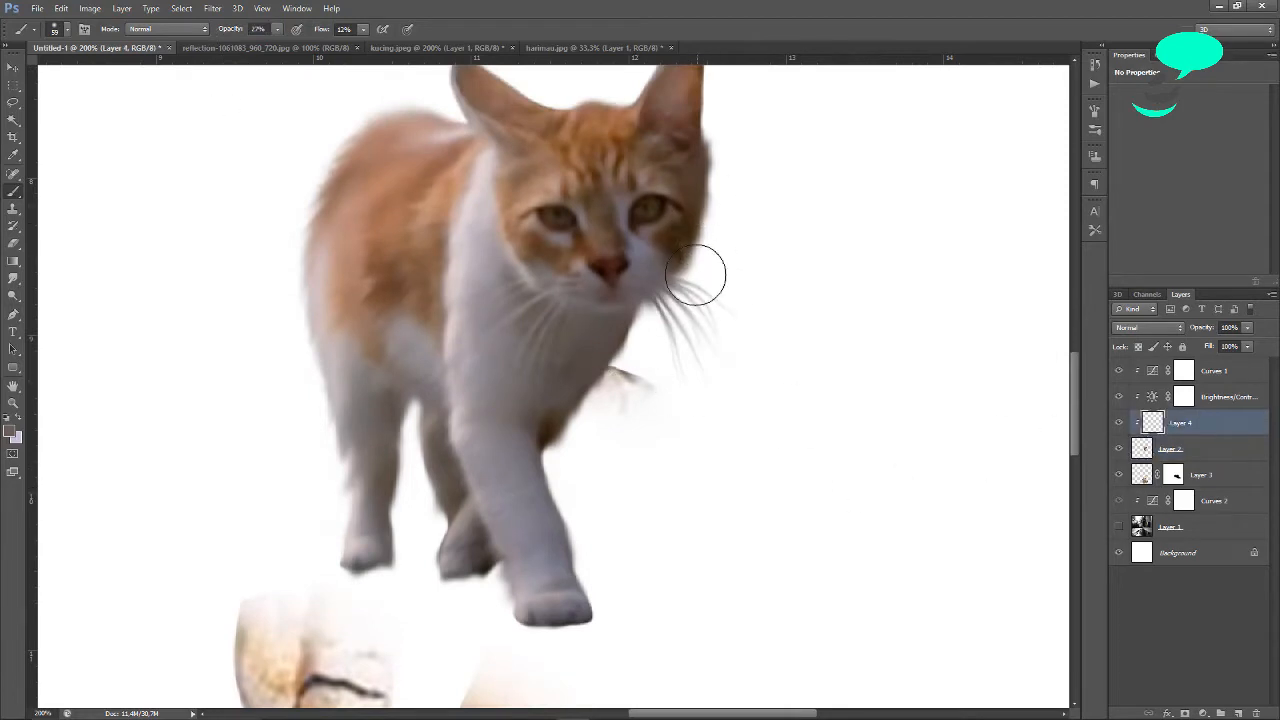
{"action": "left_click", "coordinate": [1119, 526]}
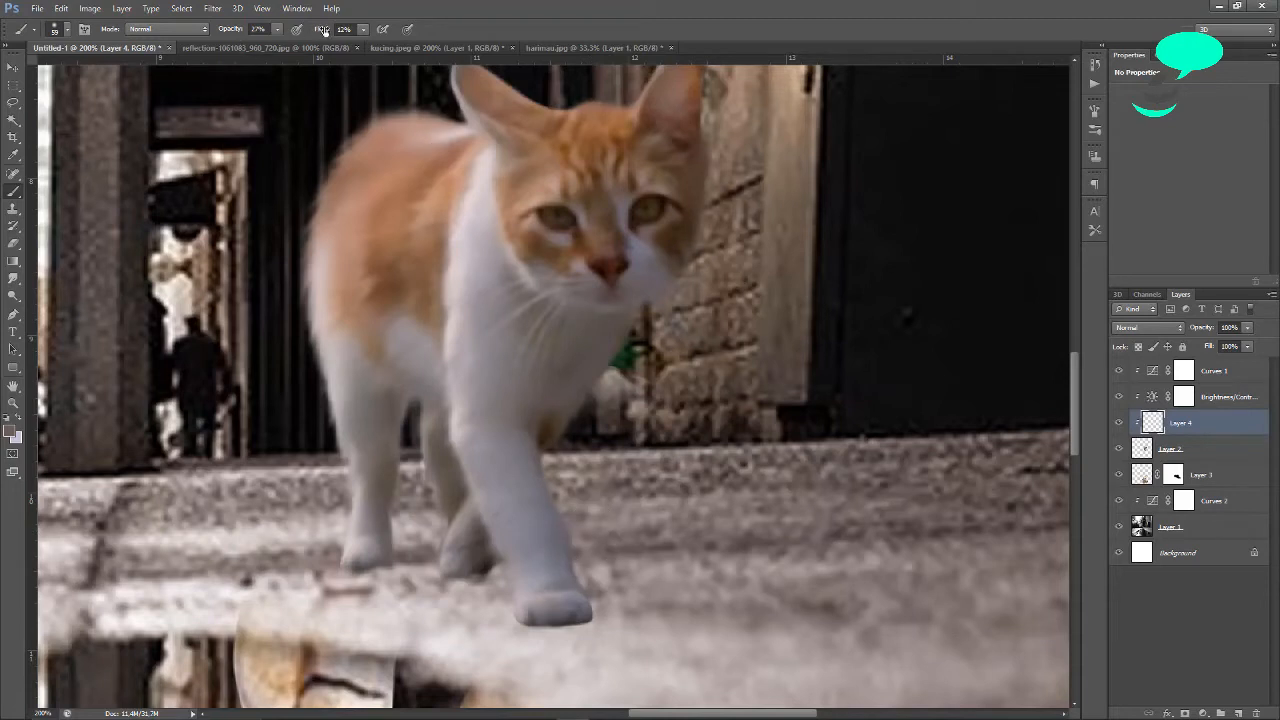
Change the foreground colour to #4b423d and the Brush flow to 32% for shading the cat's face and chest.
{"action": "left_click", "coordinate": [12, 431]}
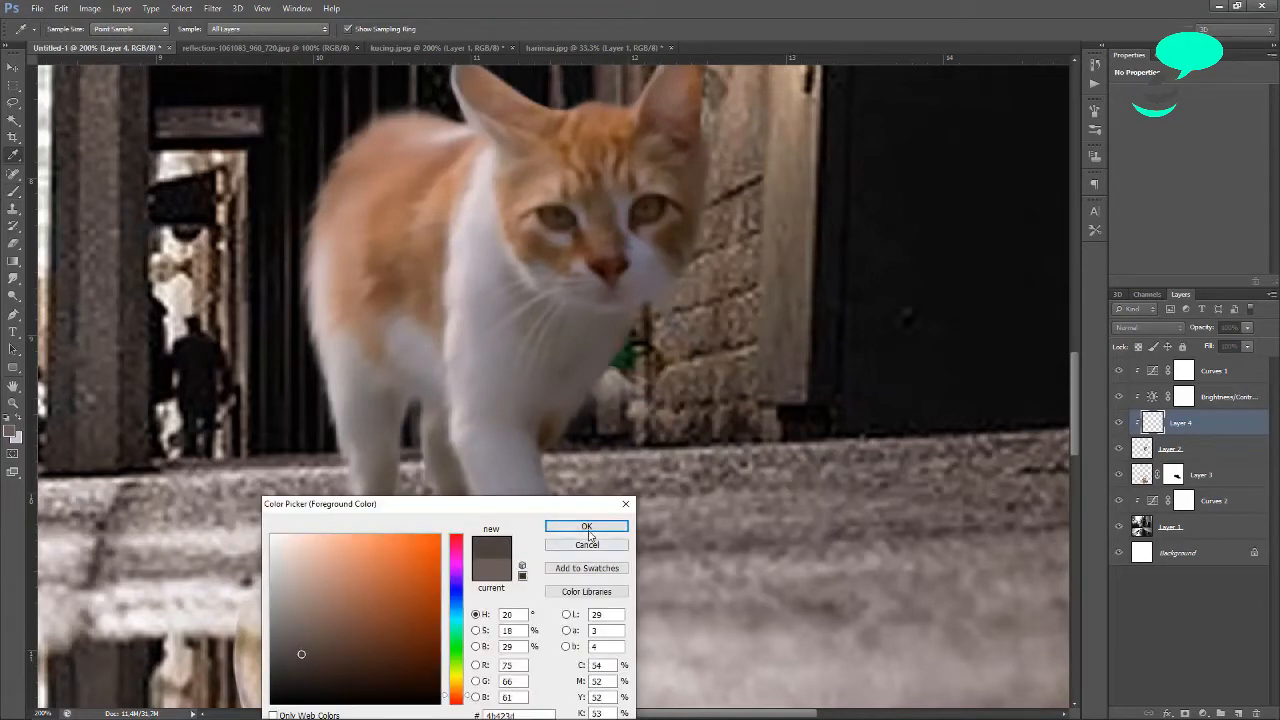
{"action": "left_click", "coordinate": [586, 527]}
{"action": "scroll", "coordinate": [662, 298], "scroll_direction": "up", "scroll_amount": 2}
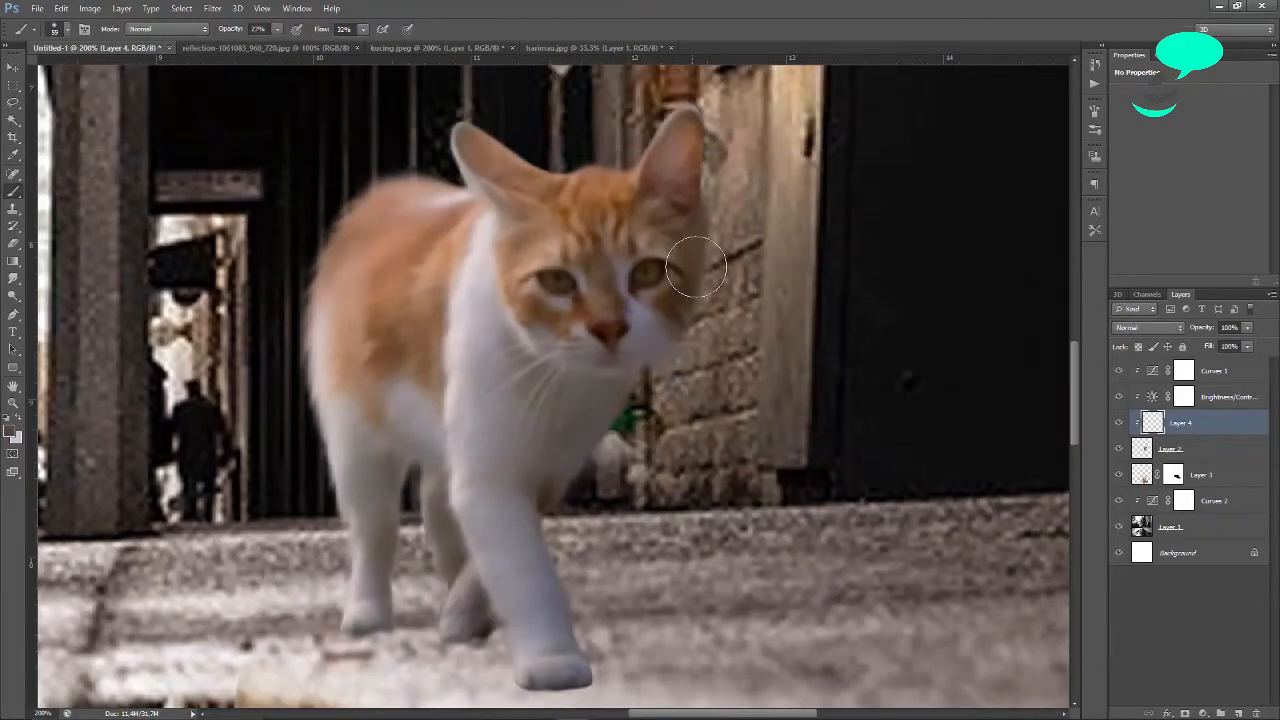
{"action": "scroll", "coordinate": [610, 520], "scroll_direction": "up", "scroll_amount": 1}
{"action": "scroll", "coordinate": [608, 491], "scroll_direction": "up", "scroll_amount": 1}
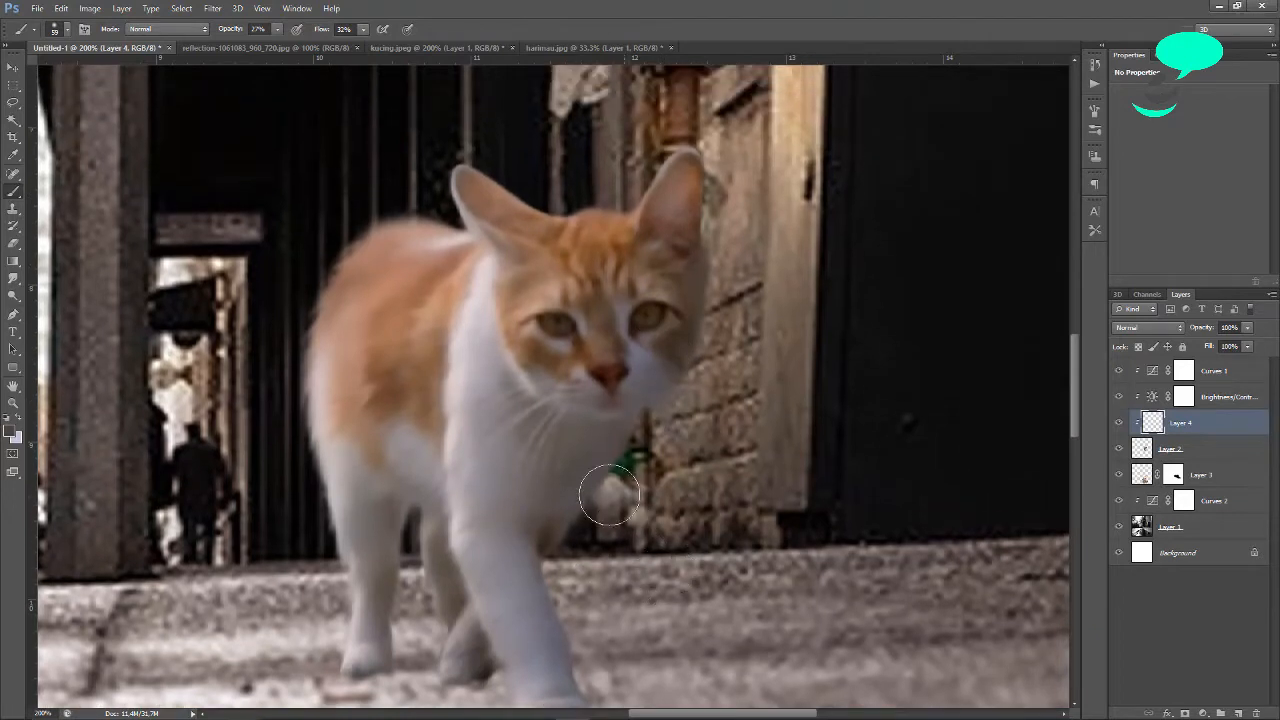
Darken the foreground colour to #343130 and lower Layer 4's opacity to 60% to soften the cat's shading.
{"action": "scroll", "coordinate": [571, 523], "scroll_direction": "down", "scroll_amount": 3}
{"action": "left_click", "coordinate": [12, 431]}
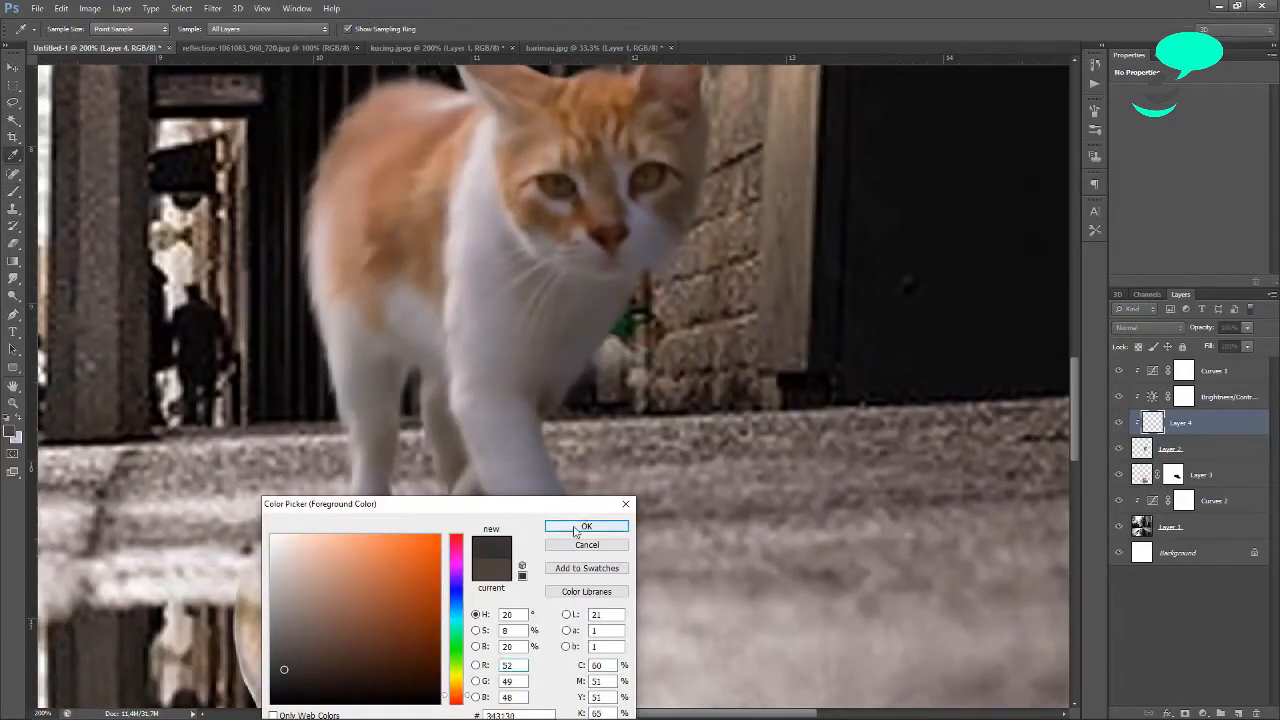
{"action": "left_click", "coordinate": [586, 526]}
{"action": "left_click_drag", "start_coordinate": [1187, 338], "coordinate": [1183, 341]}
{"action": "key", "text": "ctrl+minus"}
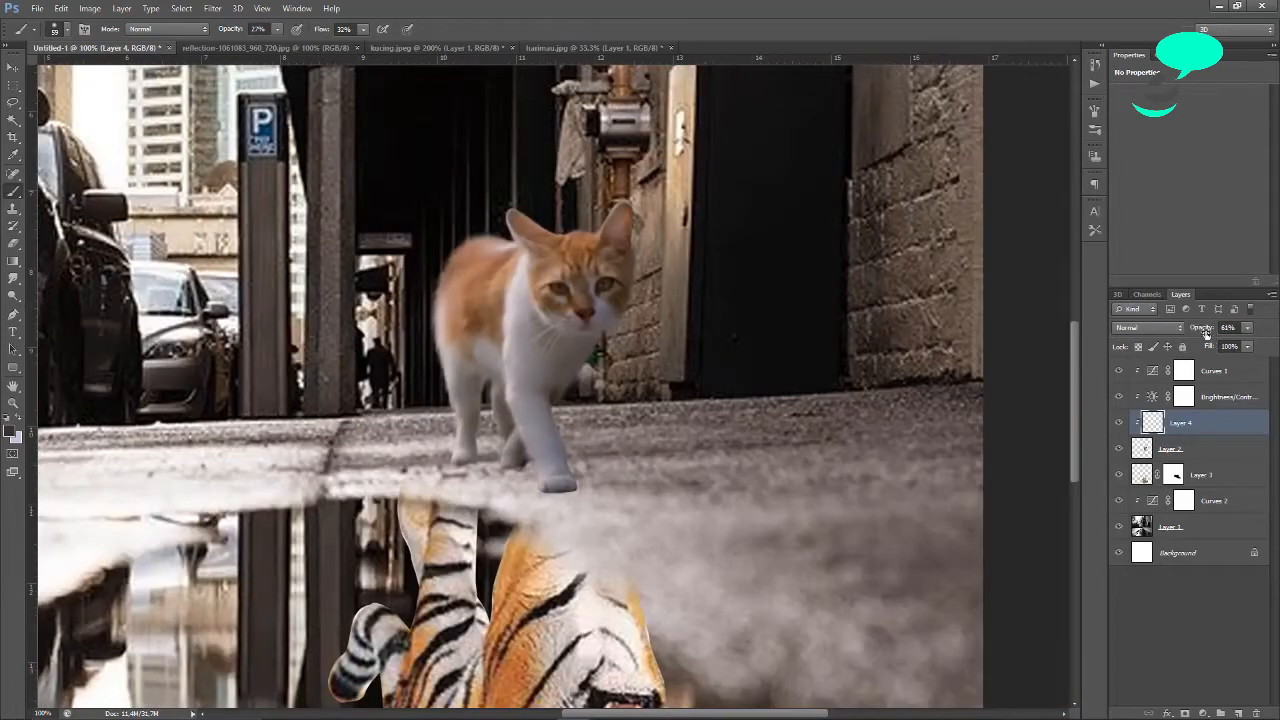
Set the background colour to white and swap it with the dark foreground colour.
{"action": "left_click", "coordinate": [18, 437]}
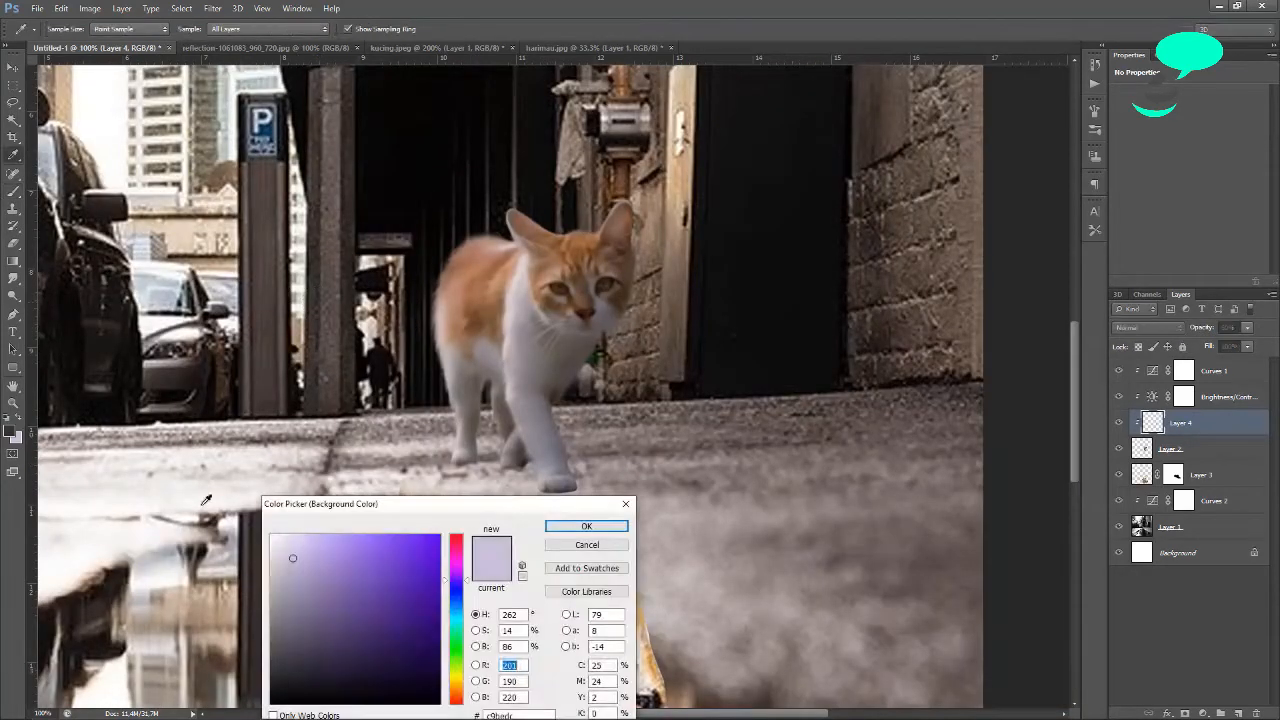
{"action": "left_click", "coordinate": [586, 526]}
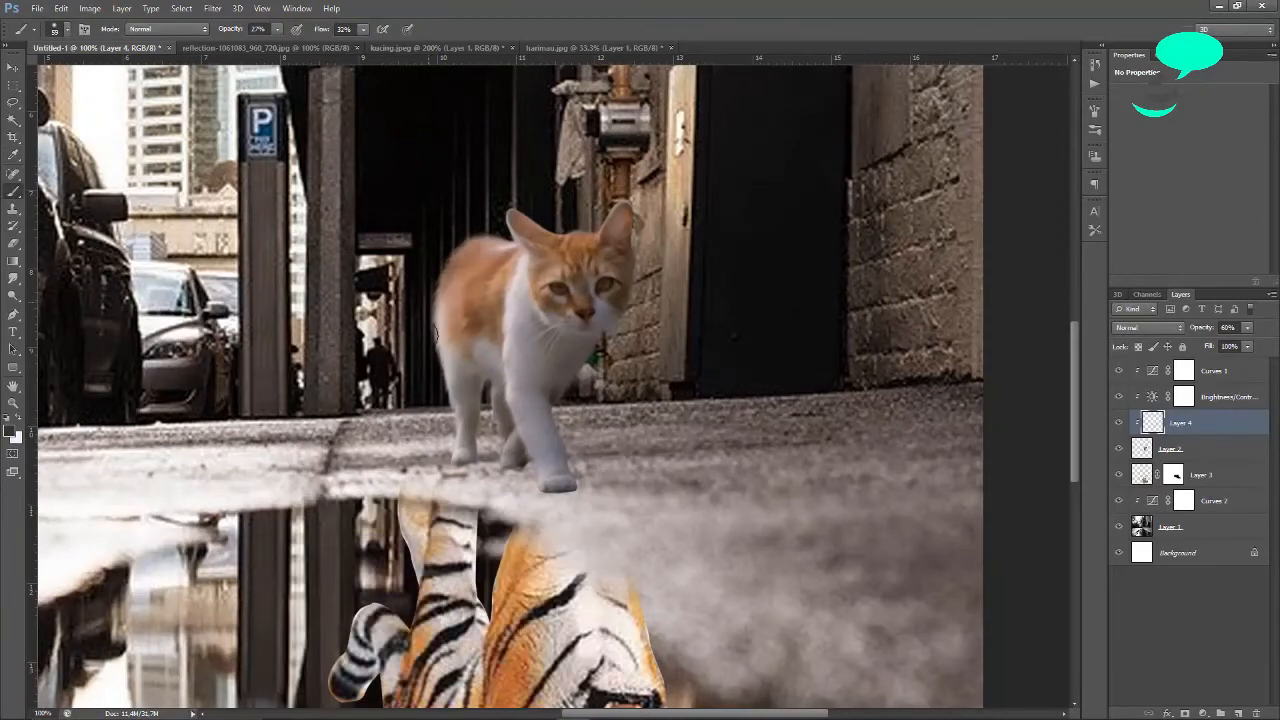
{"action": "left_click", "coordinate": [22, 420]}
{"action": "key", "text": "ctrl+minus"}
Add a new layer above Layer 3 and paint a soft dark shadow beneath the cat with a 101 px Brush.
{"action": "left_click", "coordinate": [1215, 474]}
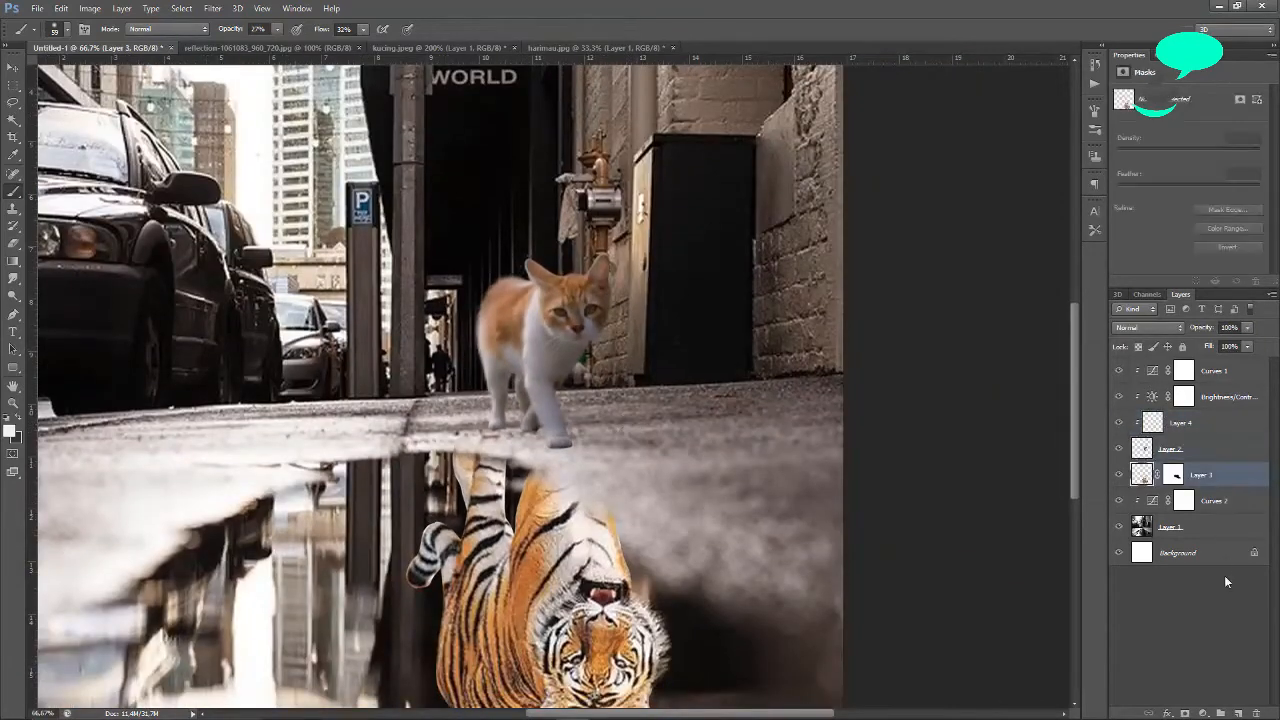
{"action": "left_click", "coordinate": [1240, 713]}
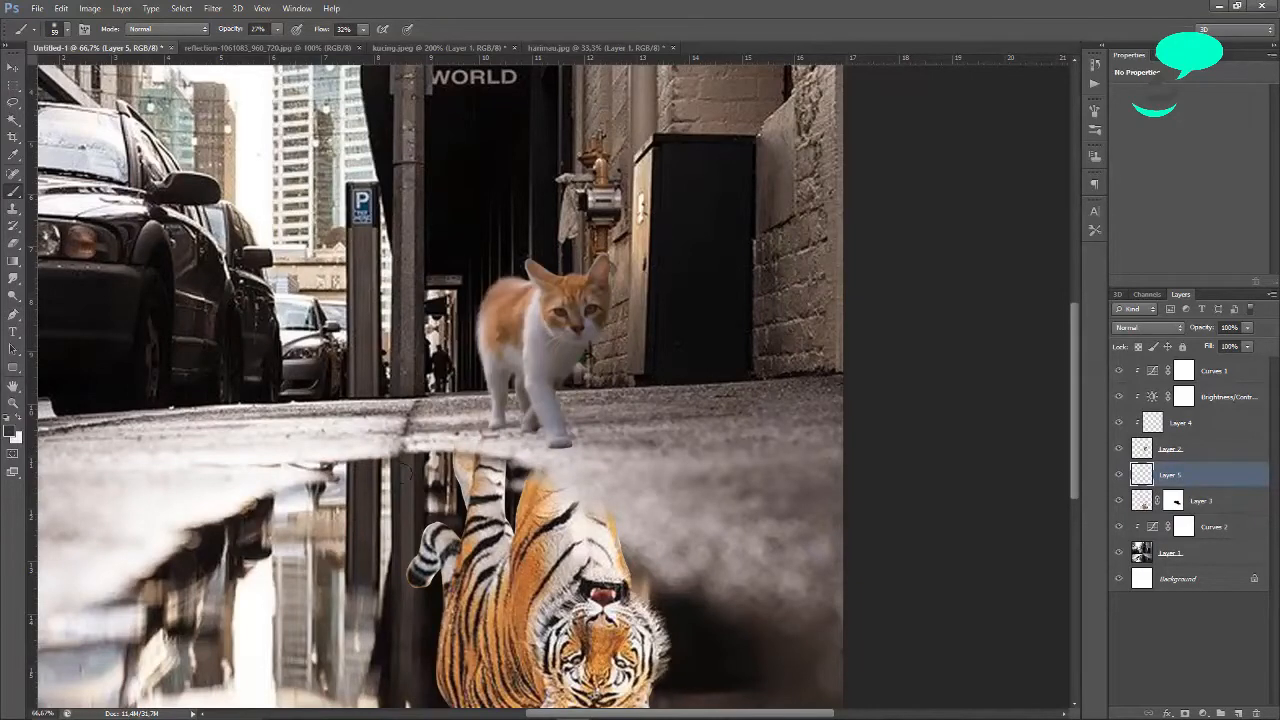
{"action": "left_click", "coordinate": [66, 30]}
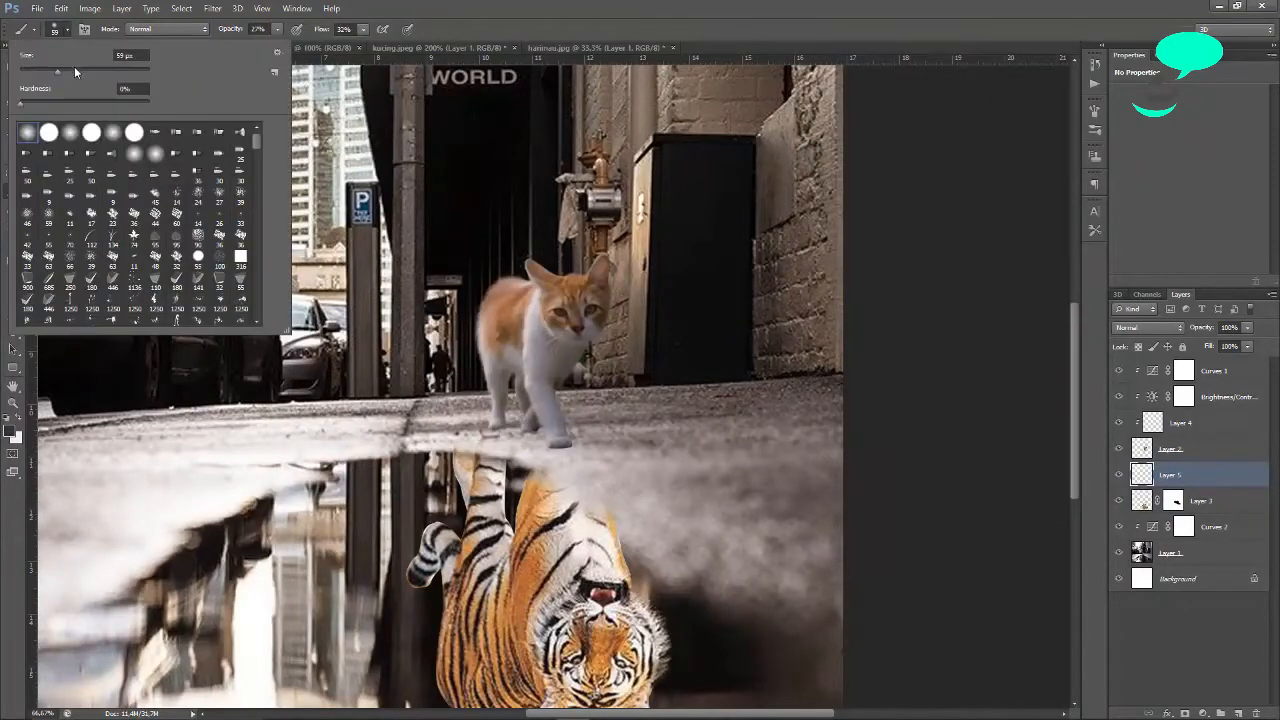
{"action": "left_click_drag", "start_coordinate": [74, 70], "coordinate": [84, 70]}
{"action": "left_click", "coordinate": [513, 425]}
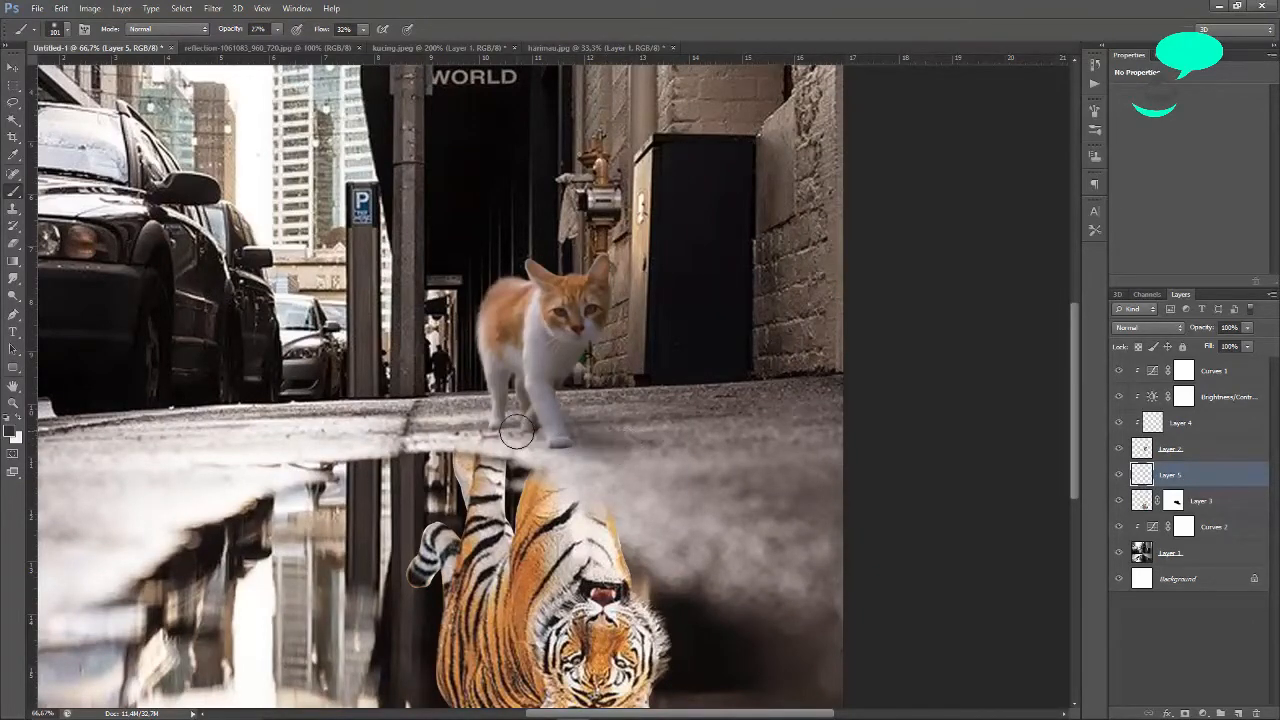
Deepen the shadow around the cat's paws and extend it across the pavement with a 37 px Brush in #343130.
{"action": "key", "text": "ctrl+plus"}
{"action": "key", "text": "ctrl+plus"}
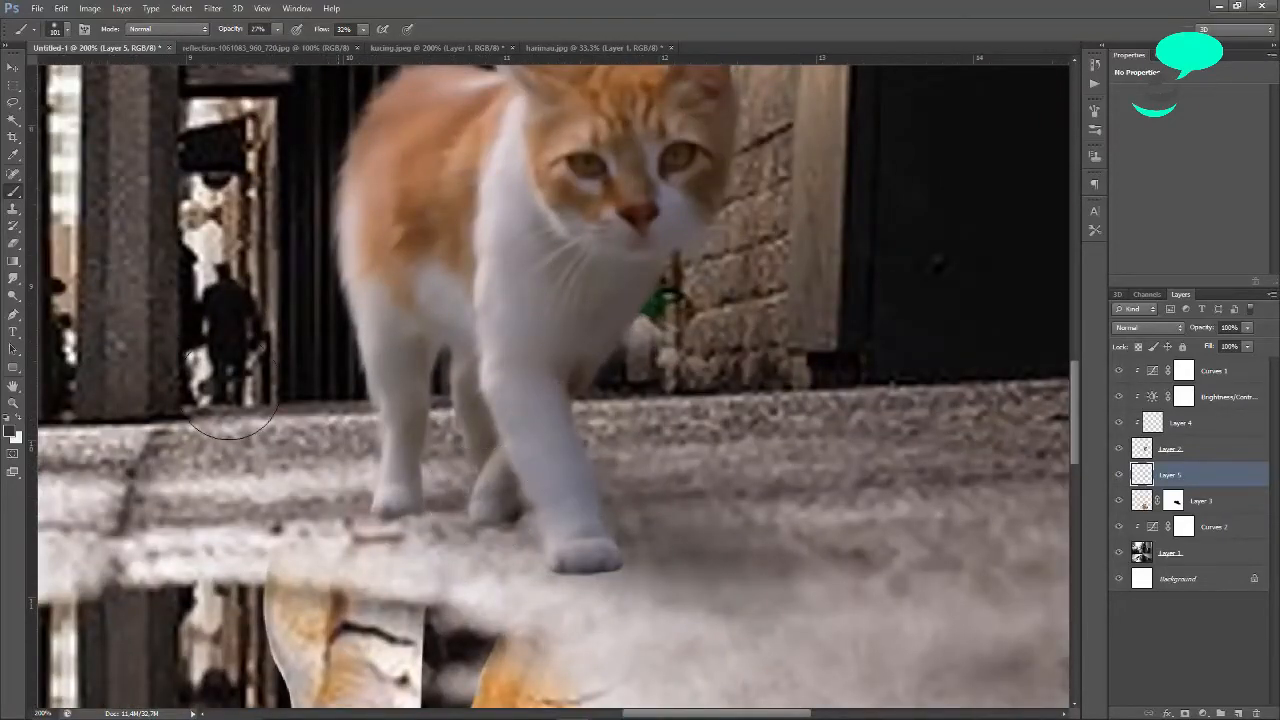
{"action": "left_click", "coordinate": [68, 31]}
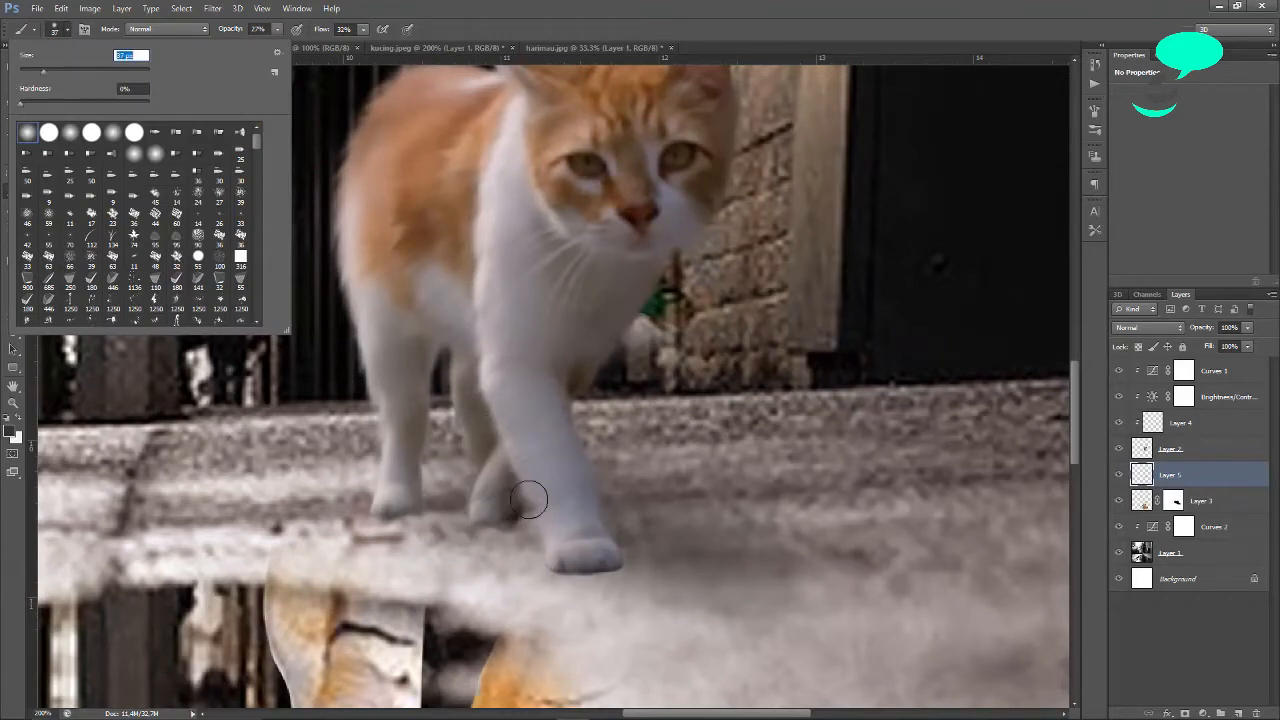
{"action": "left_click", "coordinate": [529, 500]}
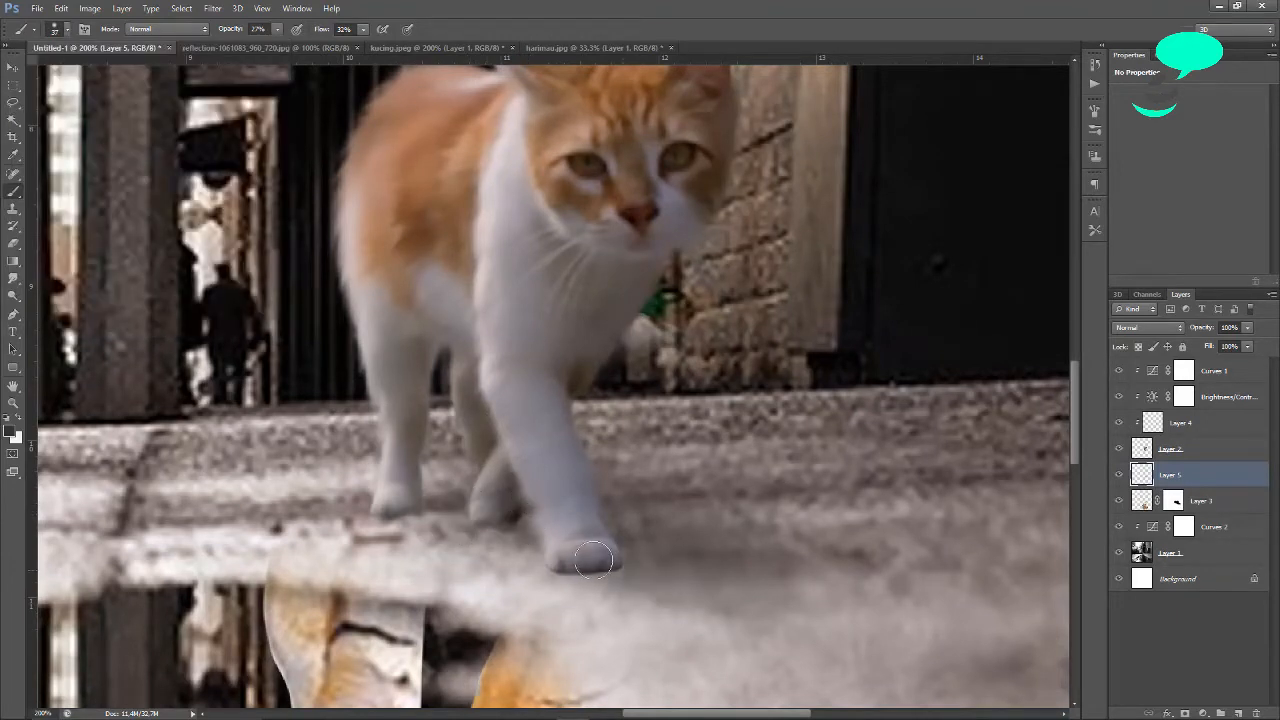
{"action": "left_click", "coordinate": [12, 433]}
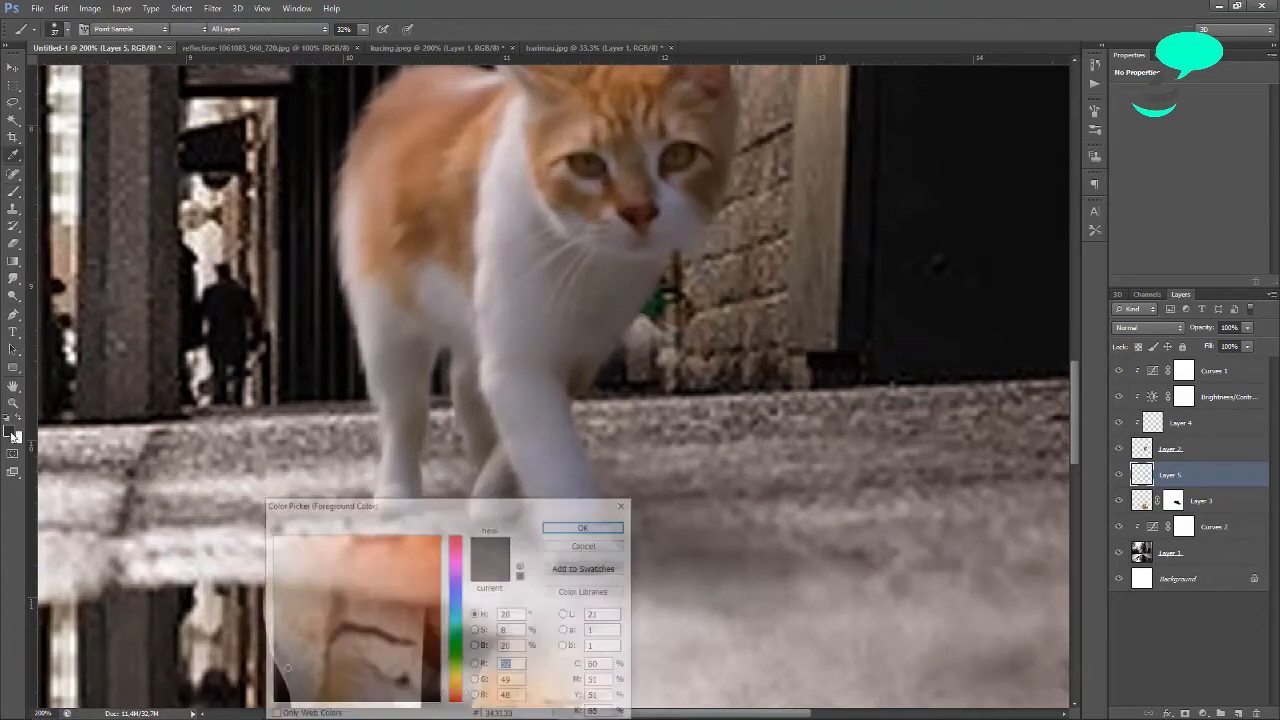
{"action": "left_click", "coordinate": [582, 527]}
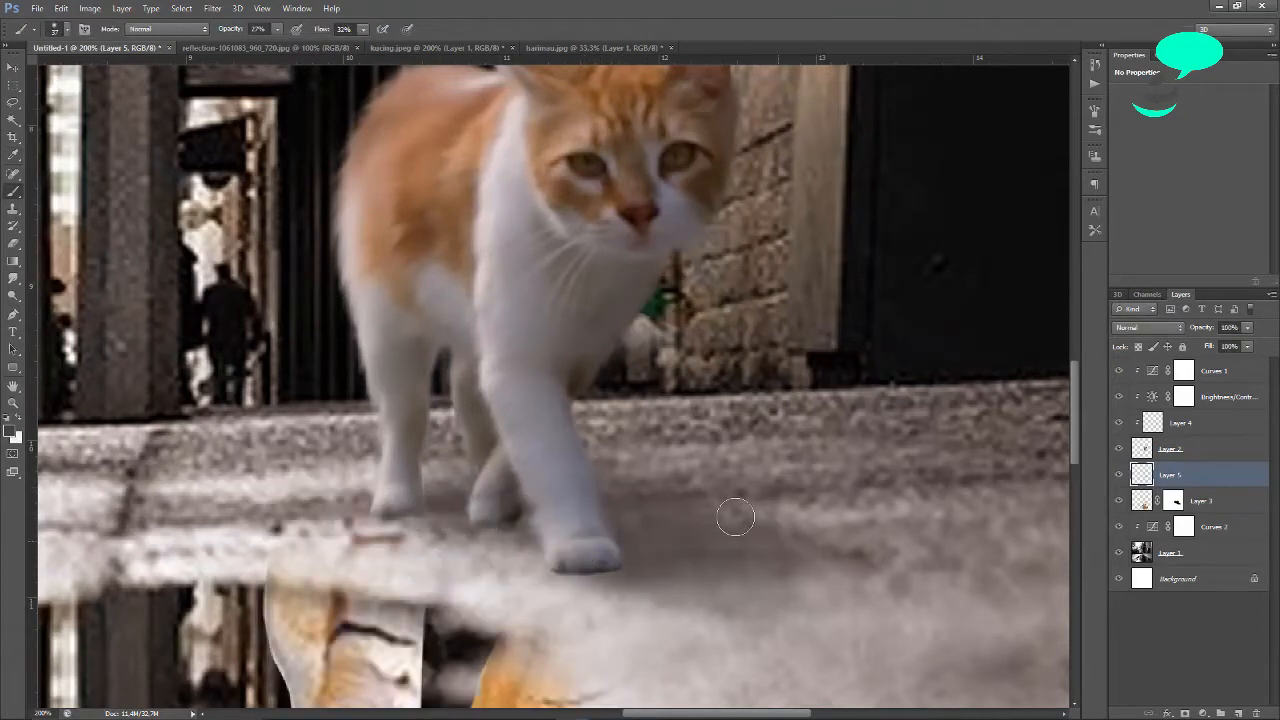
{"action": "mouse_move", "coordinate": [735, 517]}
{"action": "left_mouse_down"}
{"action": "mouse_move", "coordinate": [890, 552]}
{"action": "mouse_move", "coordinate": [747, 564]}
{"action": "mouse_move", "coordinate": [763, 510]}
{"action": "mouse_move", "coordinate": [822, 530]}
{"action": "mouse_move", "coordinate": [667, 508]}
{"action": "mouse_move", "coordinate": [842, 530]}
{"action": "left_mouse_up"}
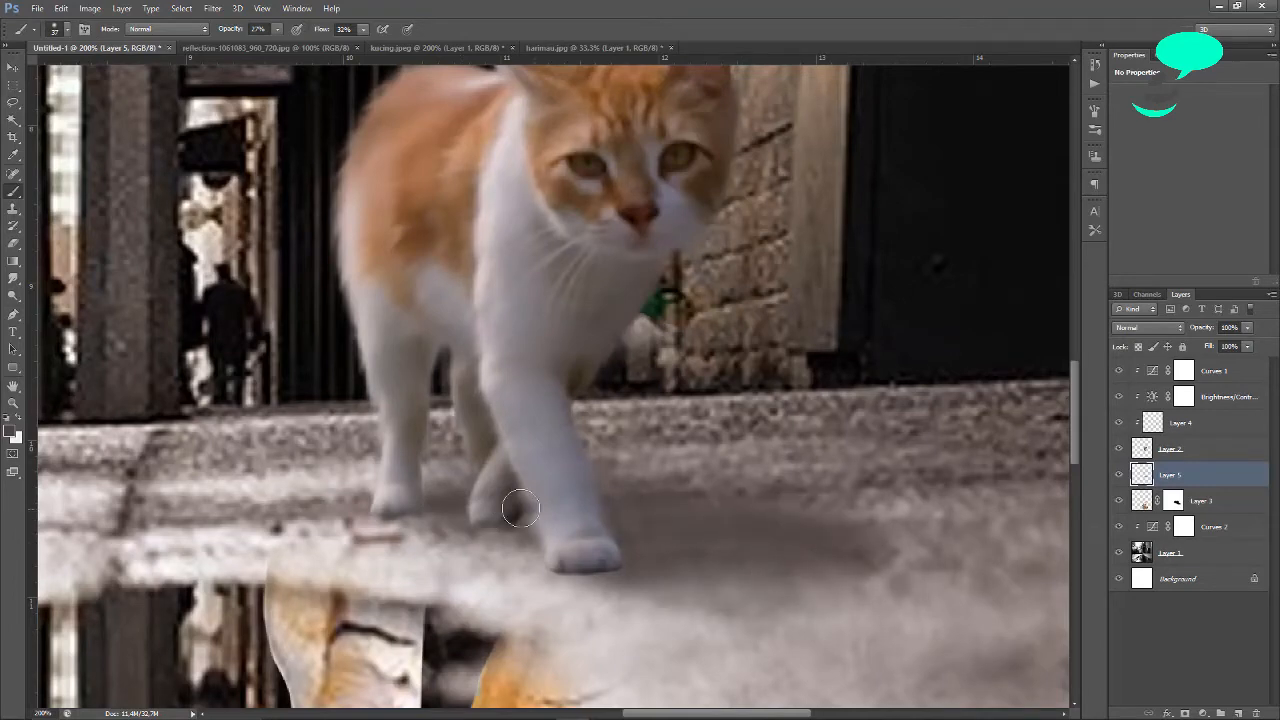
Add a new layer beneath Layer 5 and paint a contact shadow under the cat's front paw with a 15 px Brush.
{"action": "scroll", "coordinate": [843, 565], "scroll_direction": "down", "scroll_amount": 4}
{"action": "scroll", "coordinate": [843, 569], "scroll_direction": "up", "scroll_amount": 3}
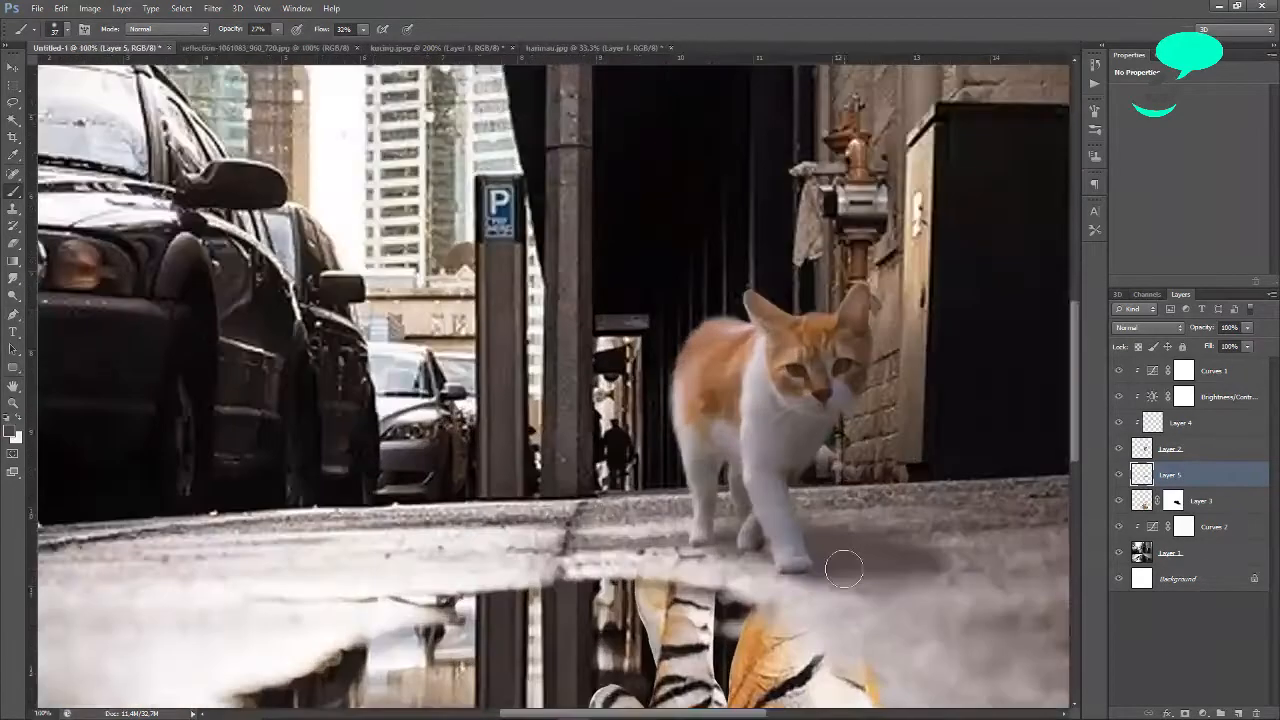
{"action": "left_click", "coordinate": [1238, 713], "text": "ctrl"}
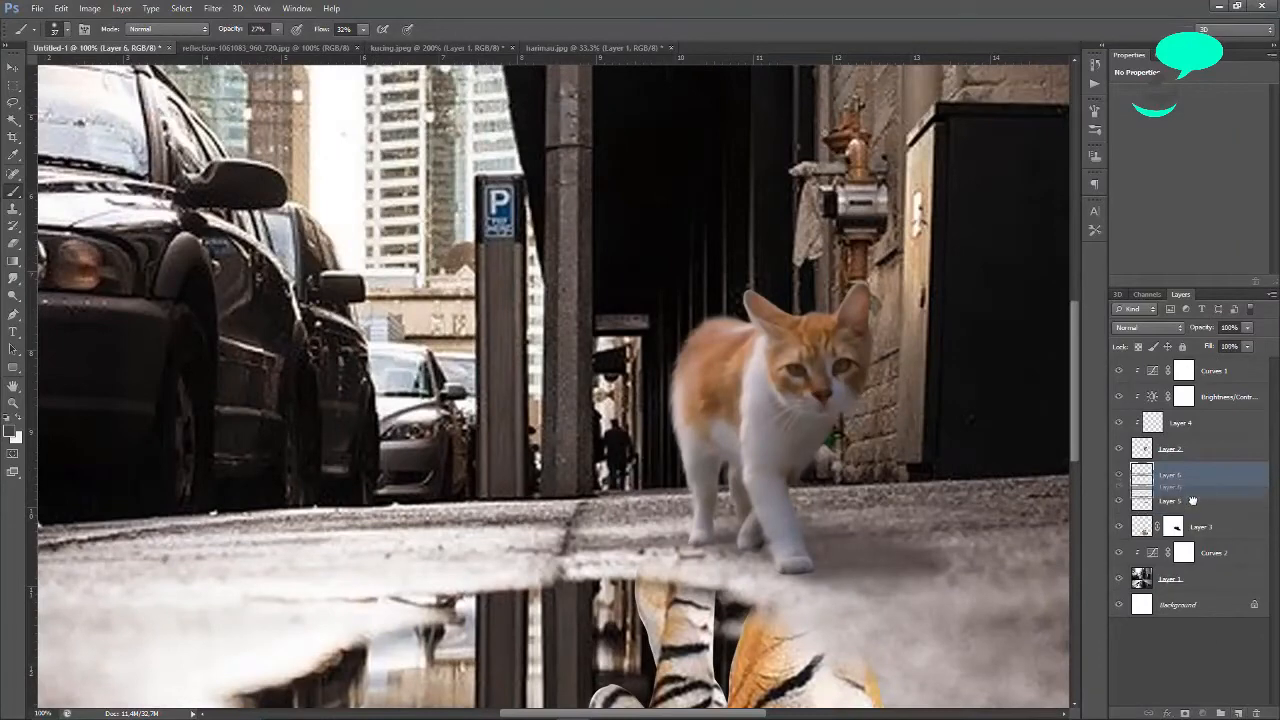
{"action": "key", "text": "ctrl+plus"}
{"action": "scroll", "coordinate": [657, 336], "scroll_direction": "down", "scroll_amount": 3}
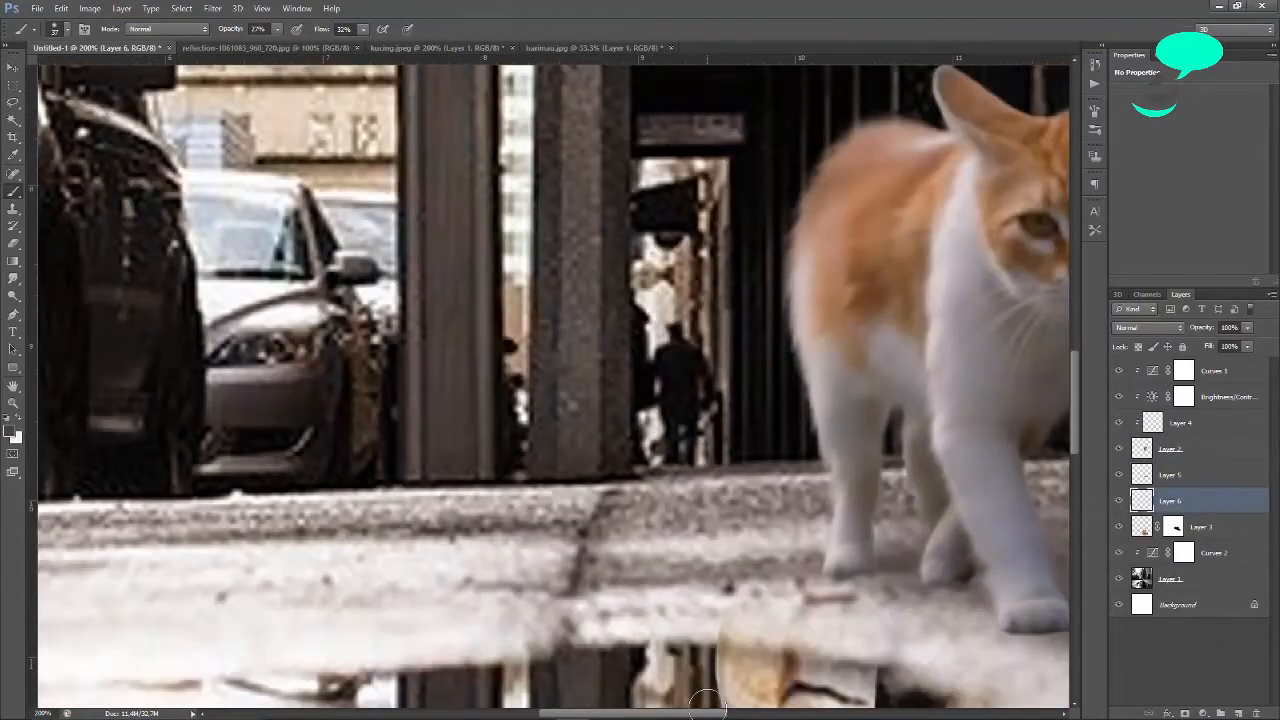
{"action": "scroll", "coordinate": [566, 529], "scroll_direction": "right", "scroll_amount": 10}
{"action": "scroll", "coordinate": [566, 529], "scroll_direction": "down", "scroll_amount": 4}
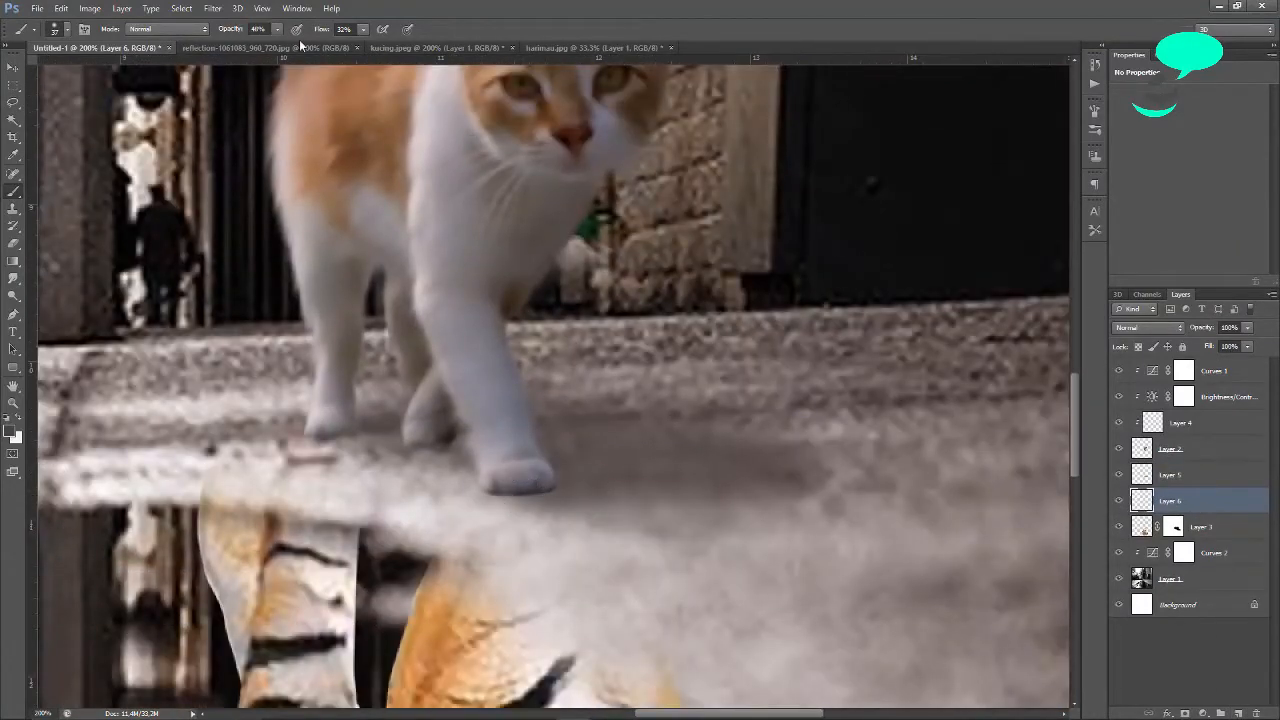
{"action": "left_click", "coordinate": [68, 30]}
{"action": "left_click_drag", "start_coordinate": [32, 74], "coordinate": [27, 74]}
{"action": "left_click_drag", "start_coordinate": [488, 493], "coordinate": [546, 493]}
Add a new layer above Curves 1 and paint thin dark strokes along the undersides of the cat's rear and front paws.
{"action": "left_click", "coordinate": [1190, 377]}
{"action": "key", "text": "ctrl+shift+alt+n"}
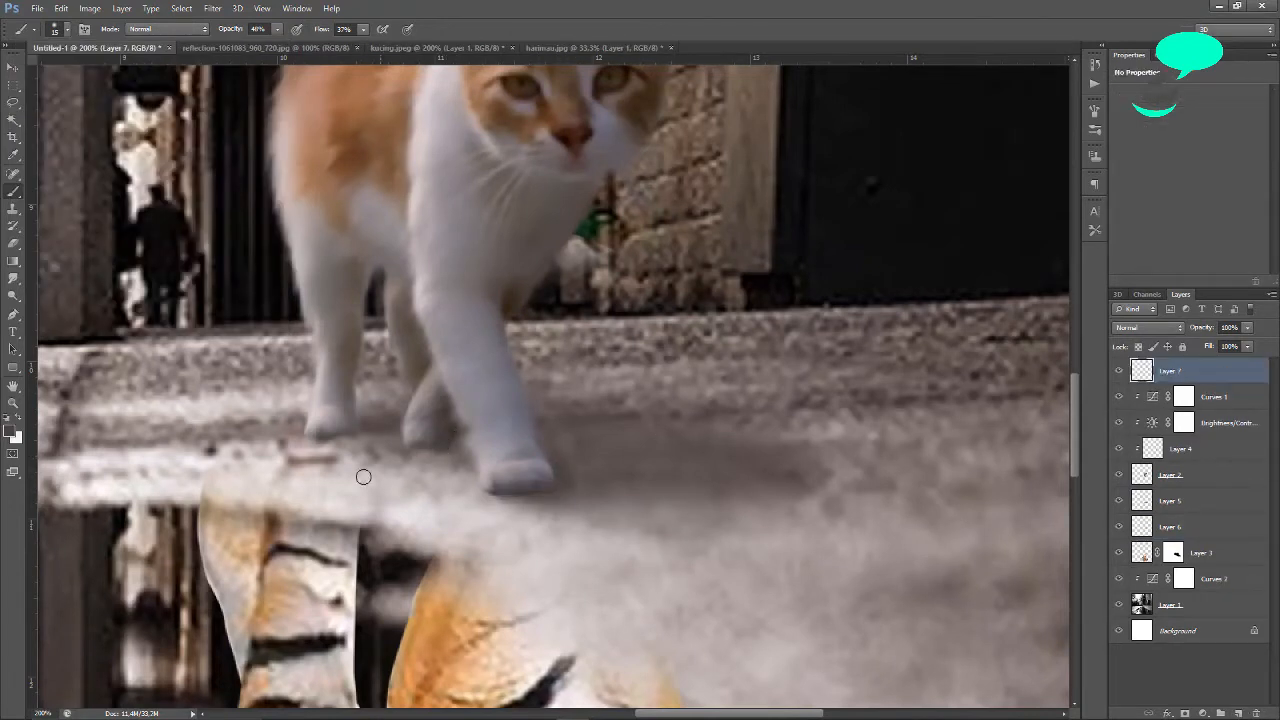
{"action": "scroll", "coordinate": [588, 506], "scroll_direction": "up", "scroll_amount": 3}
{"action": "left_click_drag", "start_coordinate": [327, 543], "coordinate": [352, 546]}
{"action": "left_click_drag", "start_coordinate": [482, 600], "coordinate": [543, 599]}
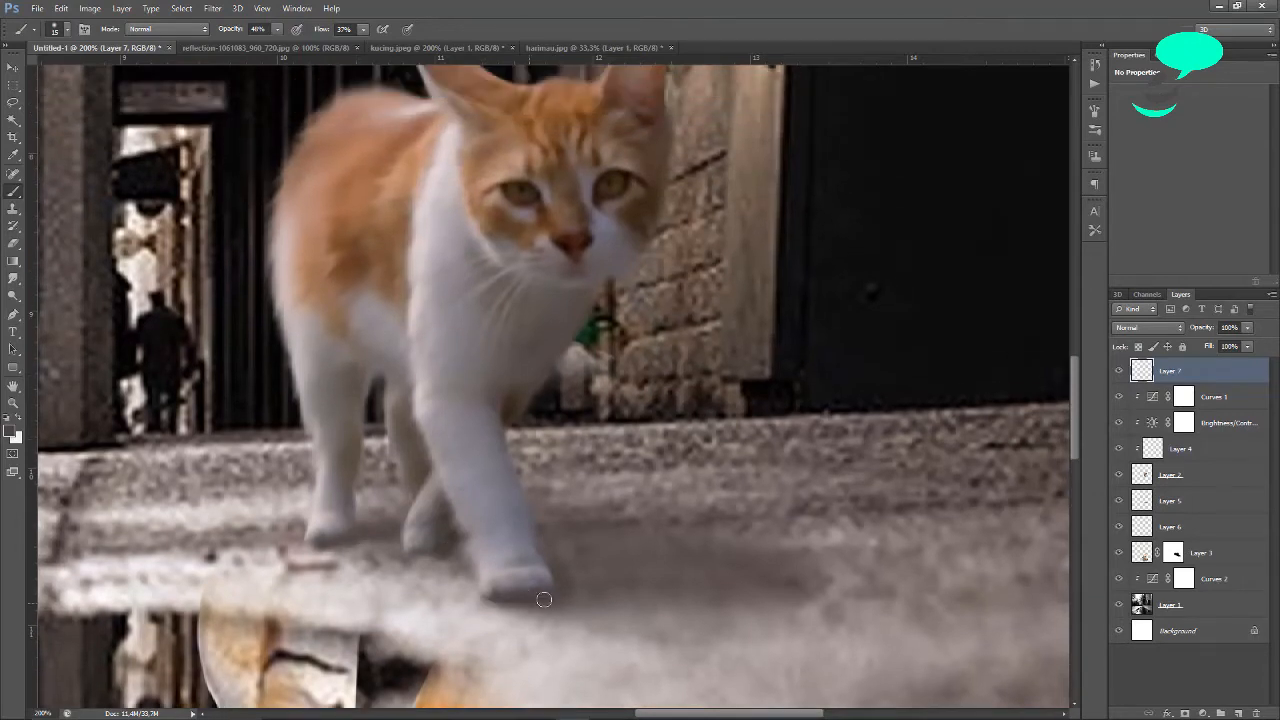
On Layer 6, darken the ground between the cat's paws and the pavement beside the front paw.
{"action": "left_click", "coordinate": [1180, 530]}
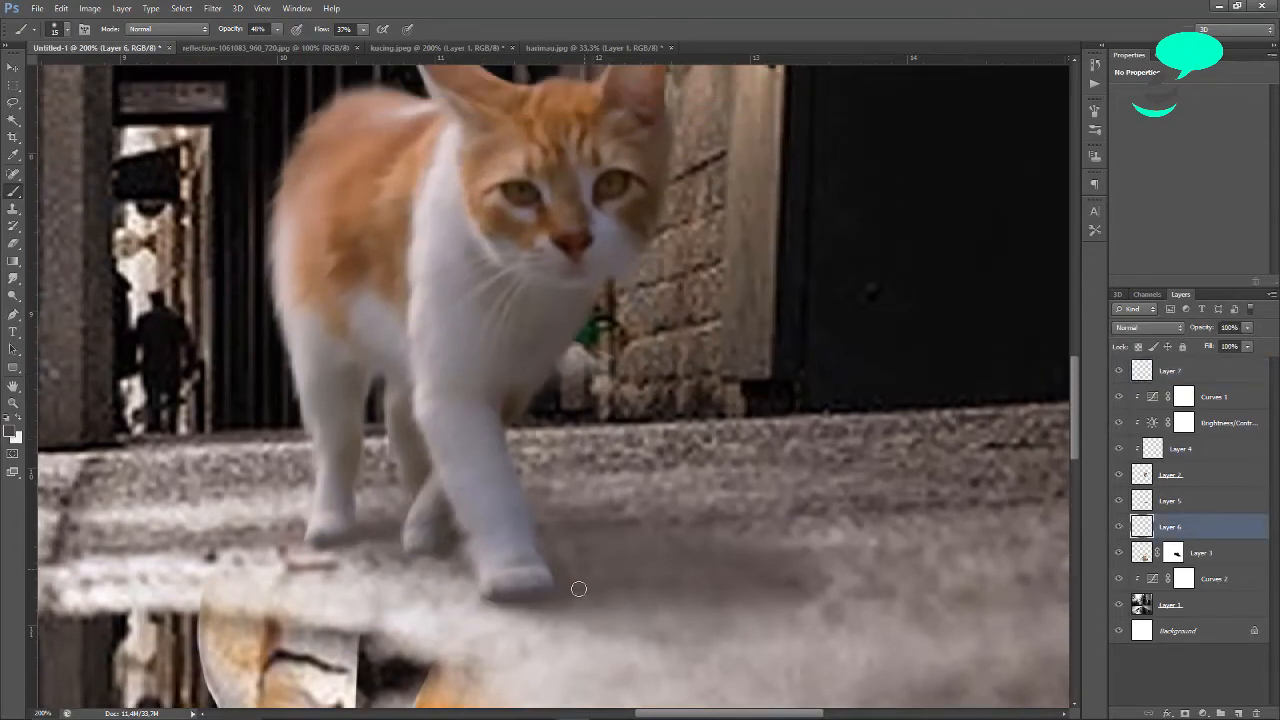
{"action": "left_click_drag", "start_coordinate": [396, 541], "coordinate": [462, 550]}
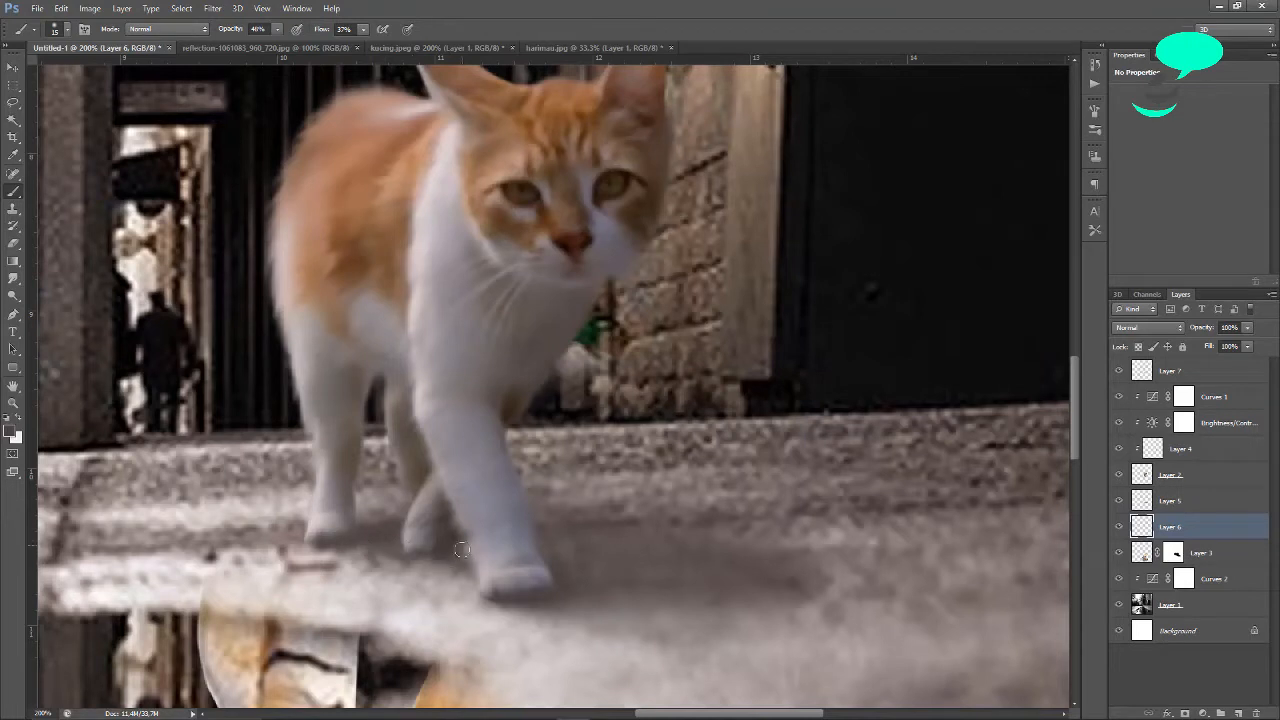
{"action": "left_click_drag", "start_coordinate": [563, 604], "coordinate": [672, 601]}
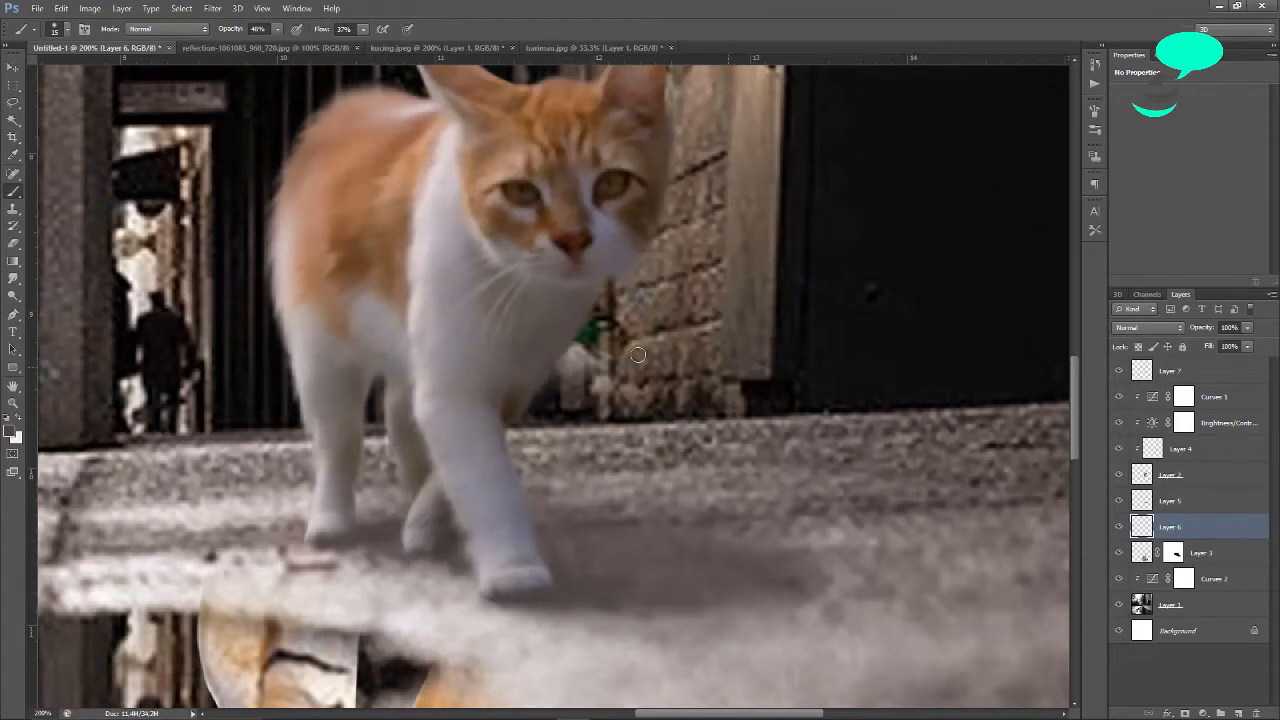
Lower Layer 6's fill to 76%, touch up the pavement shadow with a 30 px Brush, and set Layer 5's fill to 88%.
{"action": "left_click_drag", "start_coordinate": [279, 30], "coordinate": [283, 33]}
{"action": "left_click_drag", "start_coordinate": [1217, 353], "coordinate": [1207, 353]}
{"action": "left_click", "coordinate": [68, 30]}
{"action": "left_click_drag", "start_coordinate": [45, 77], "coordinate": [66, 77]}
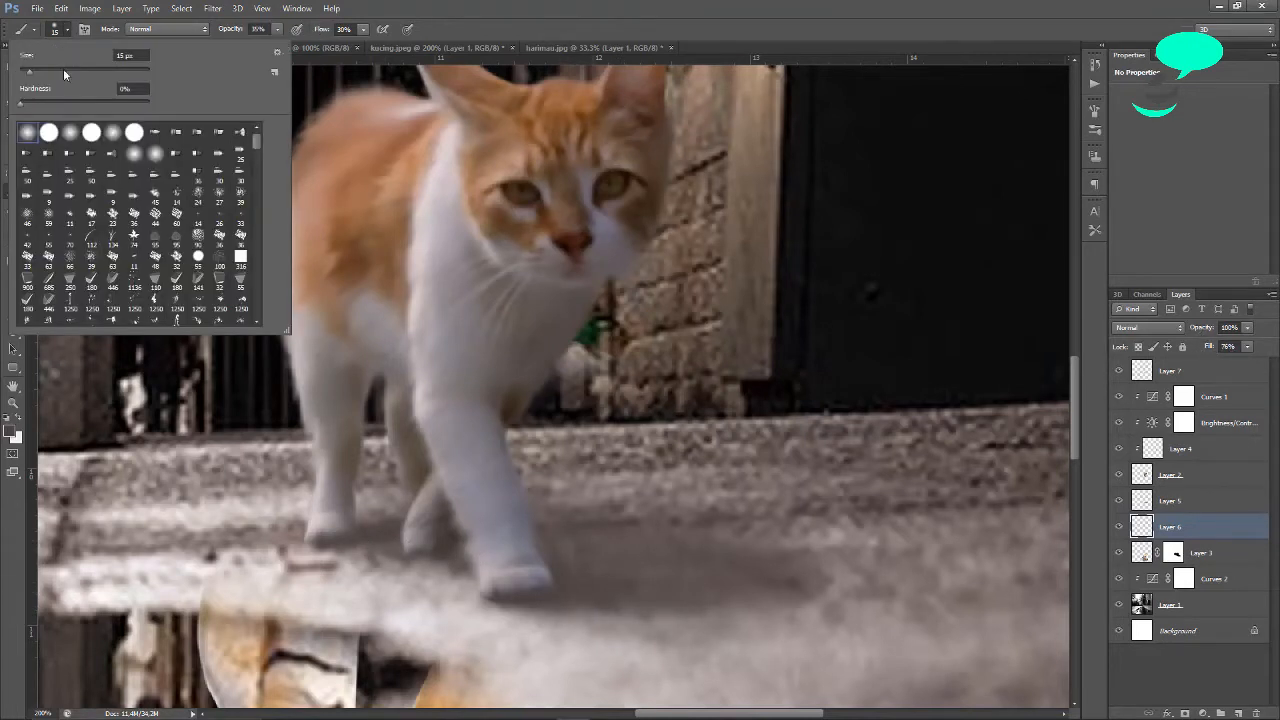
{"action": "left_click", "coordinate": [643, 590]}
{"action": "key", "text": "alt+bracketright"}
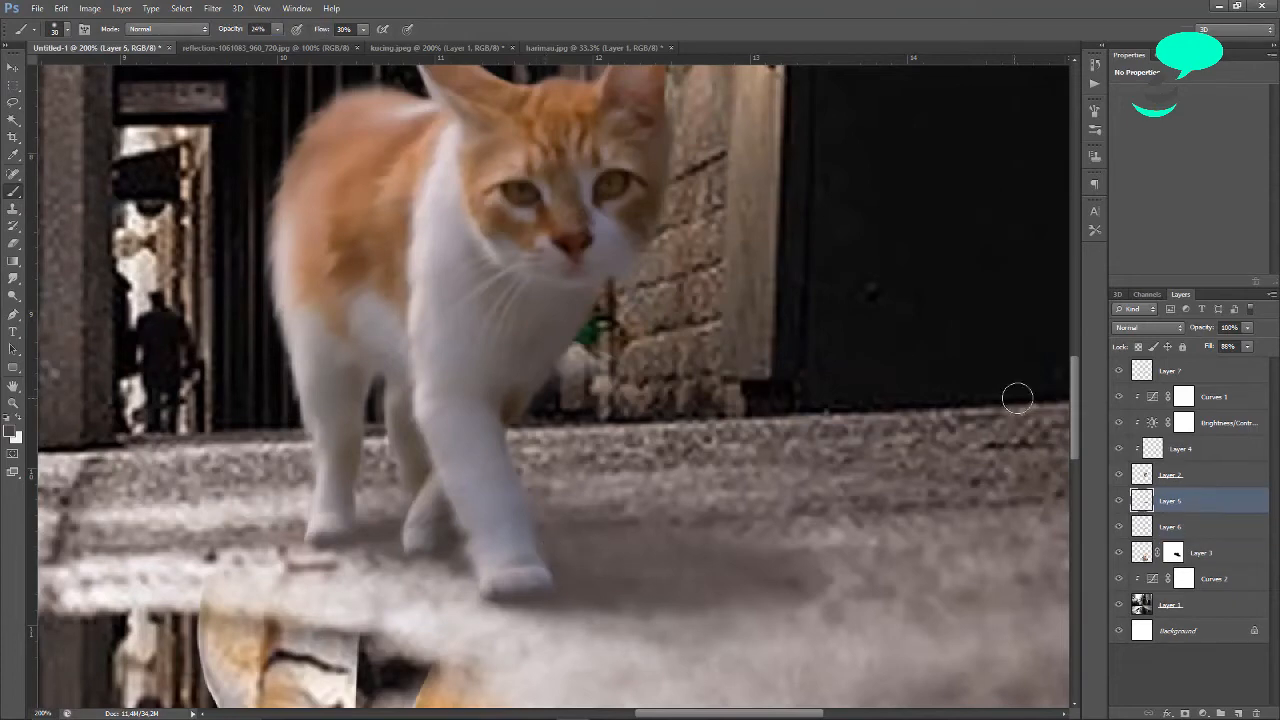
Toggle Layer 7 to compare the paw shading, and set its fill to 88%.
{"action": "left_click", "coordinate": [1120, 373]}
{"action": "key", "text": "ctrl+minus"}
{"action": "key", "text": "ctrl+minus"}
{"action": "key", "text": "ctrl+plus"}
{"action": "key", "text": "ctrl+plus"}
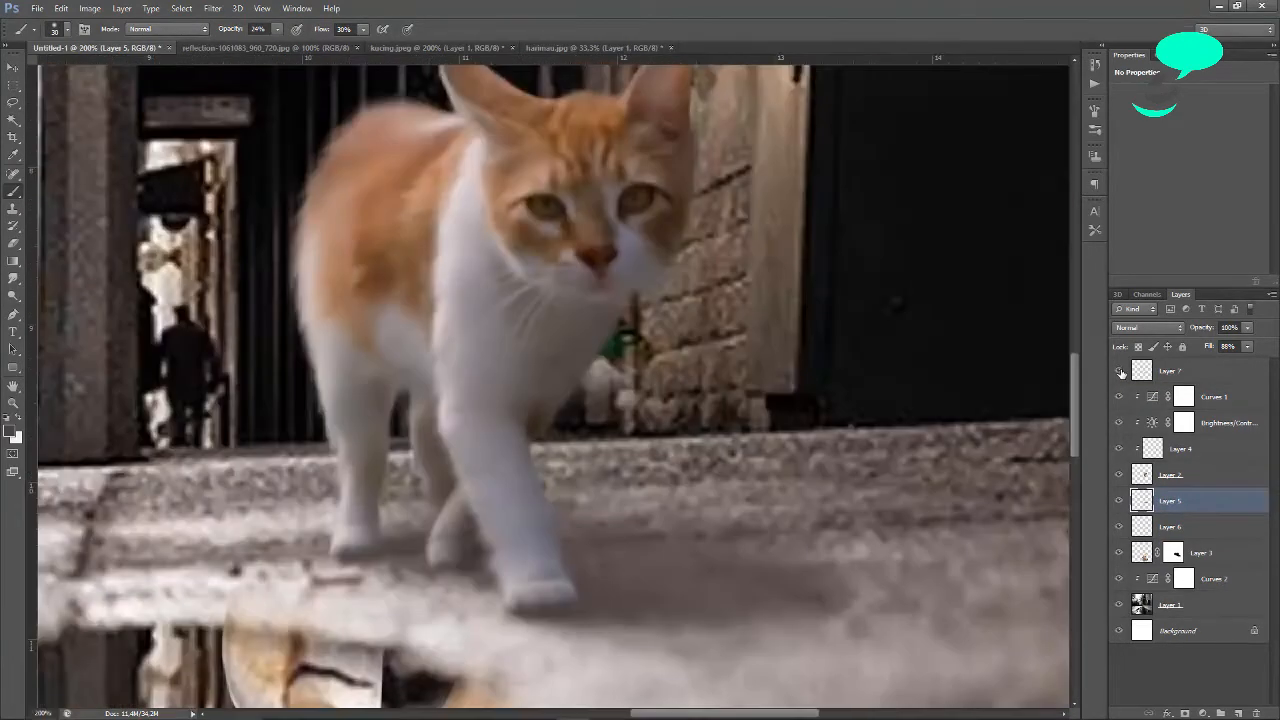
{"action": "left_click", "coordinate": [1157, 373]}
{"action": "left_click_drag", "start_coordinate": [1208, 348], "coordinate": [1215, 348]}
Erase the excess dark shading beside the front paw on Layer 7 with a 15 px Eraser.
{"action": "key", "text": "ctrl+plus"}
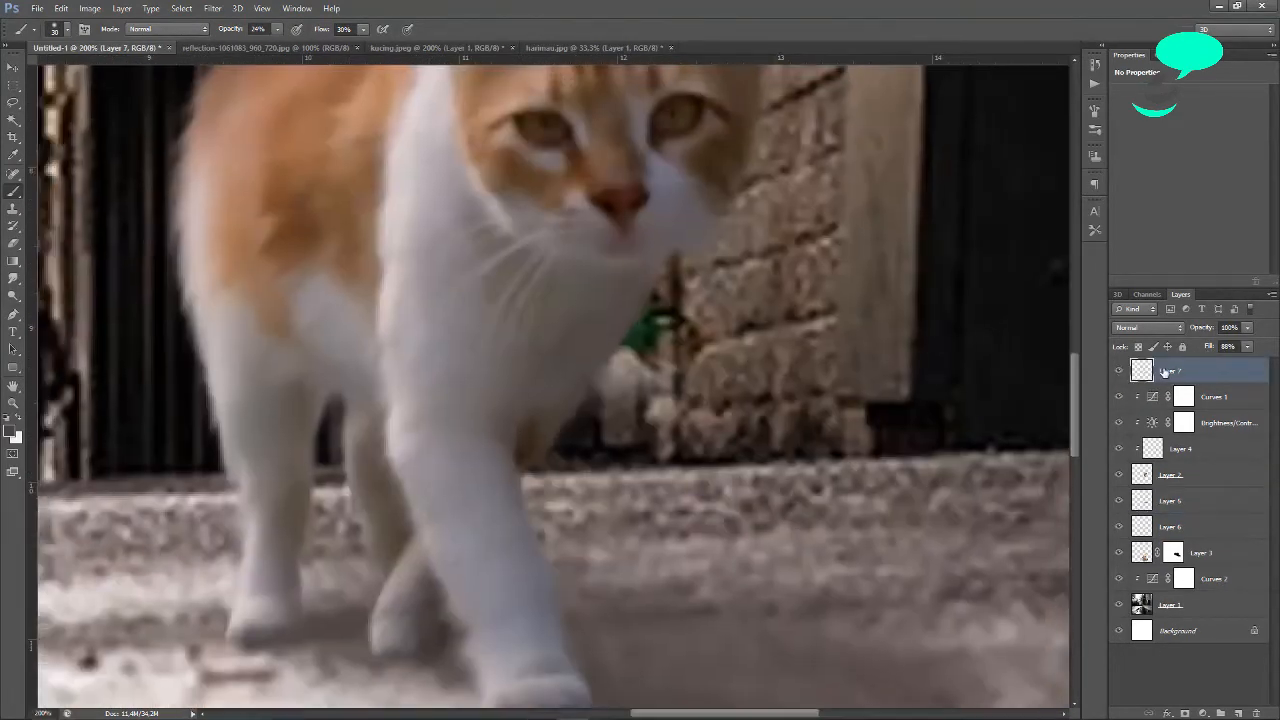
{"action": "scroll", "coordinate": [640, 380], "scroll_direction": "down", "scroll_amount": 3}
{"action": "left_click", "coordinate": [13, 244]}
{"action": "left_click", "coordinate": [67, 30]}
{"action": "left_click_drag", "start_coordinate": [142, 57], "coordinate": [106, 57]}
{"action": "type", "text": "15"}
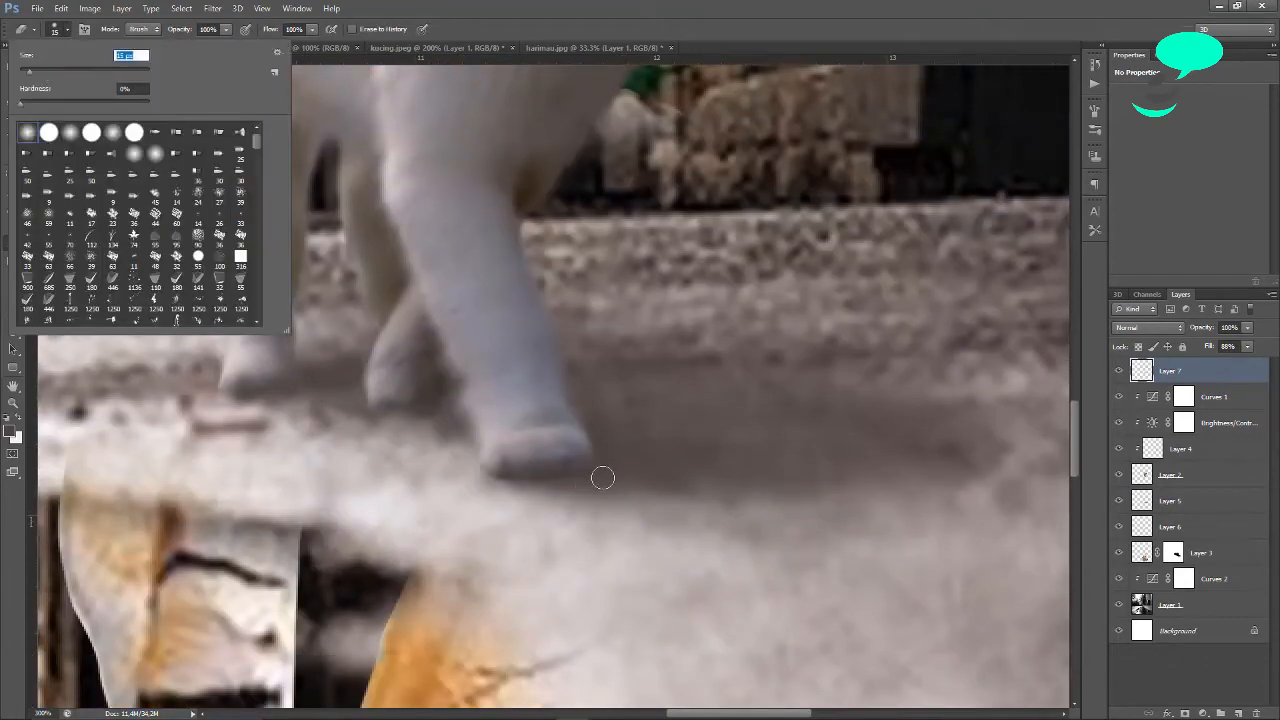
{"action": "left_click", "coordinate": [602, 477]}
Soften the lower edge of the cat's front paw on Layer 2 with the Eraser at 66% opacity and 55% flow.
{"action": "left_click", "coordinate": [1159, 480]}
{"action": "key", "text": "6"}
{"action": "key", "text": "6"}
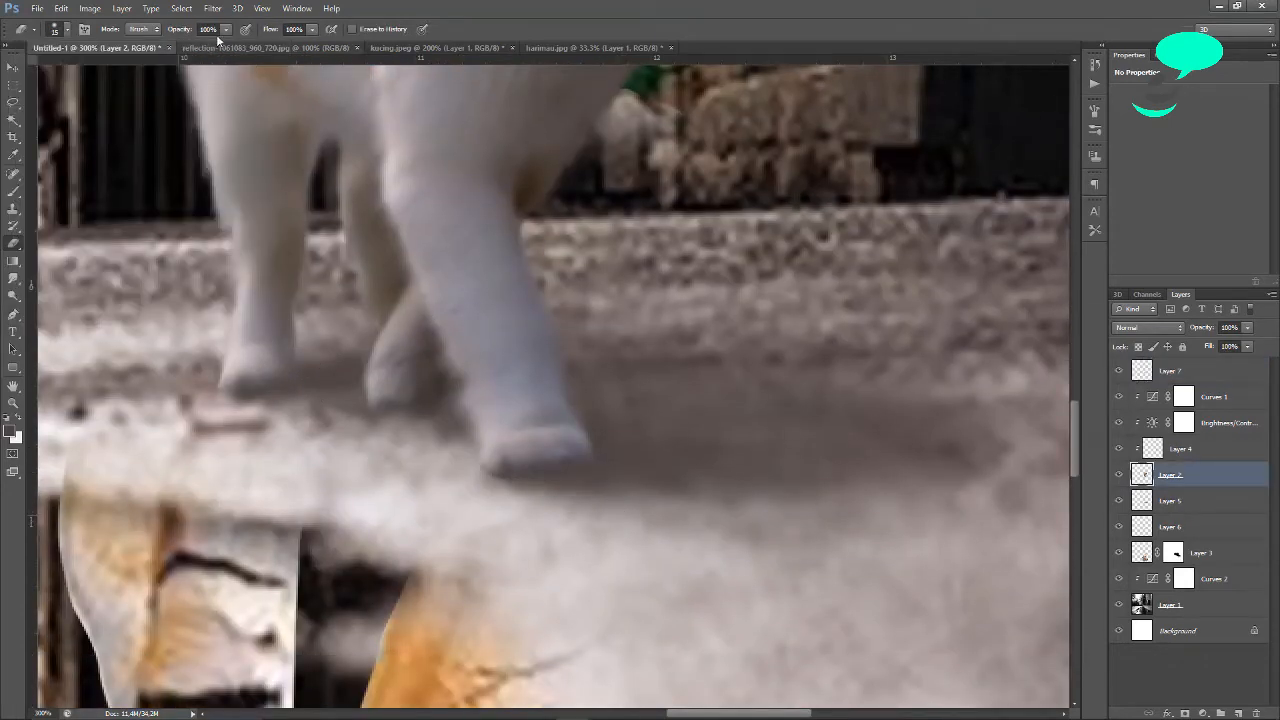
{"action": "key", "text": "shift+5"}
{"action": "key", "text": "shift+5"}
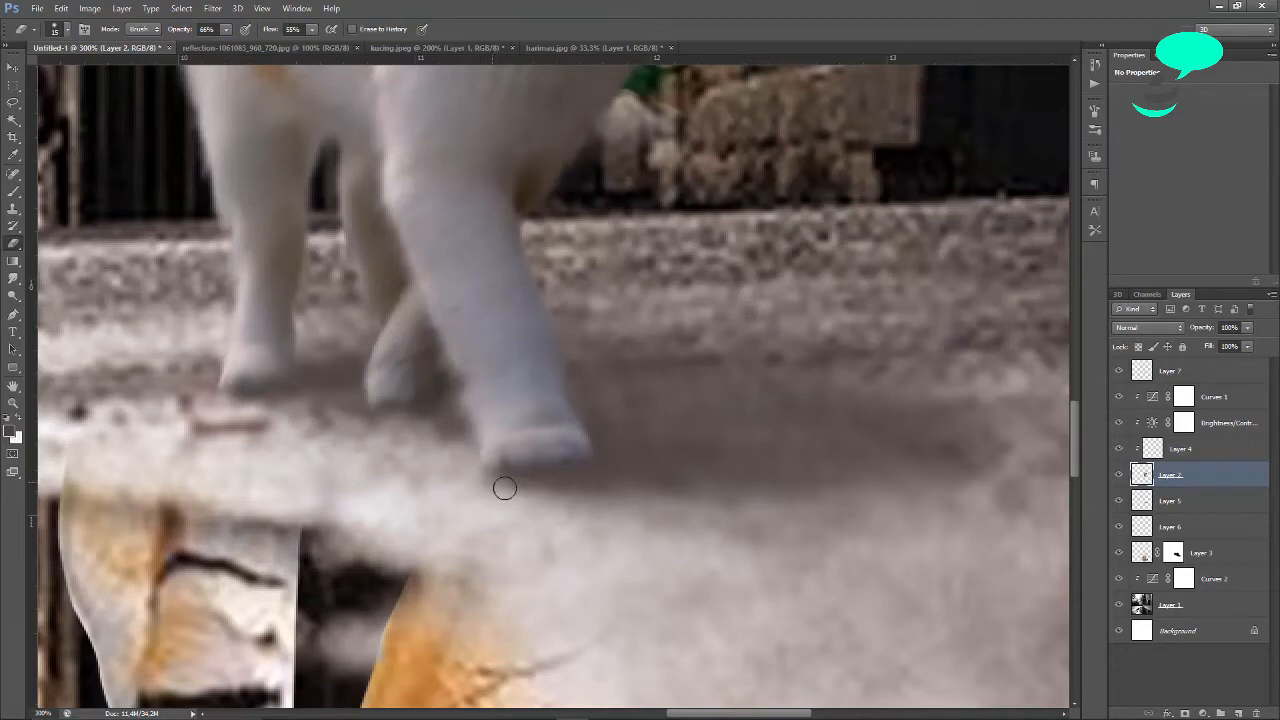
{"action": "scroll", "coordinate": [700, 465], "scroll_direction": "up", "scroll_amount": 3}
{"action": "key", "text": "ctrl+minus"}
{"action": "key", "text": "ctrl+minus"}
{"action": "key", "text": "ctrl+plus"}
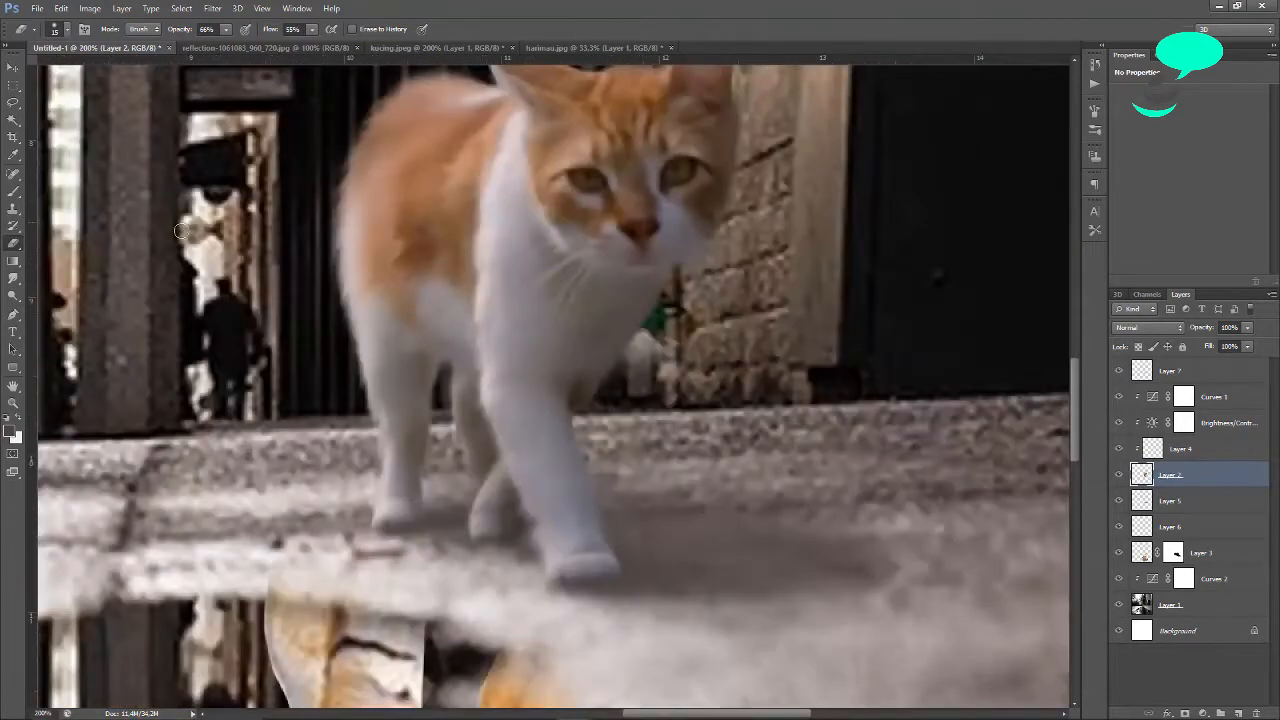
Switch to the Smudge tool and lower Layer 7's fill to about 75% to lighten the paw shading.
{"action": "left_click", "coordinate": [13, 279]}
{"action": "left_click", "coordinate": [1170, 371]}
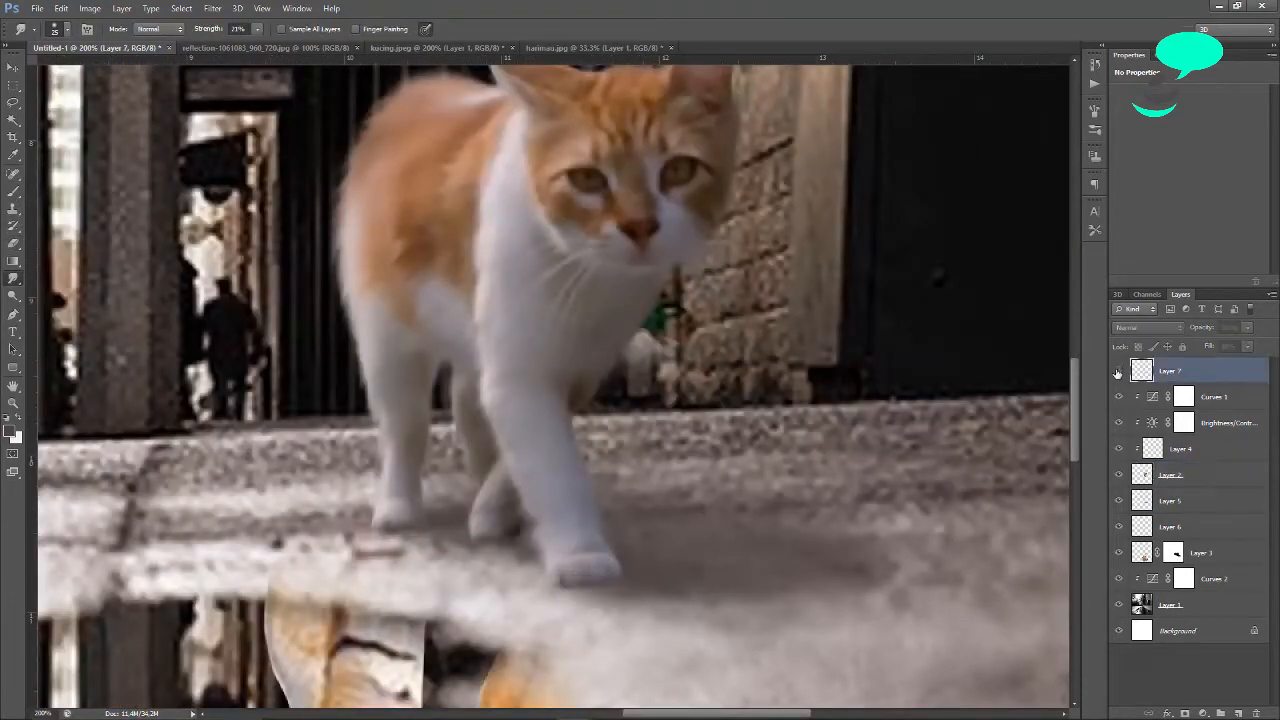
{"action": "left_click_drag", "start_coordinate": [1216, 347], "coordinate": [1204, 348]}
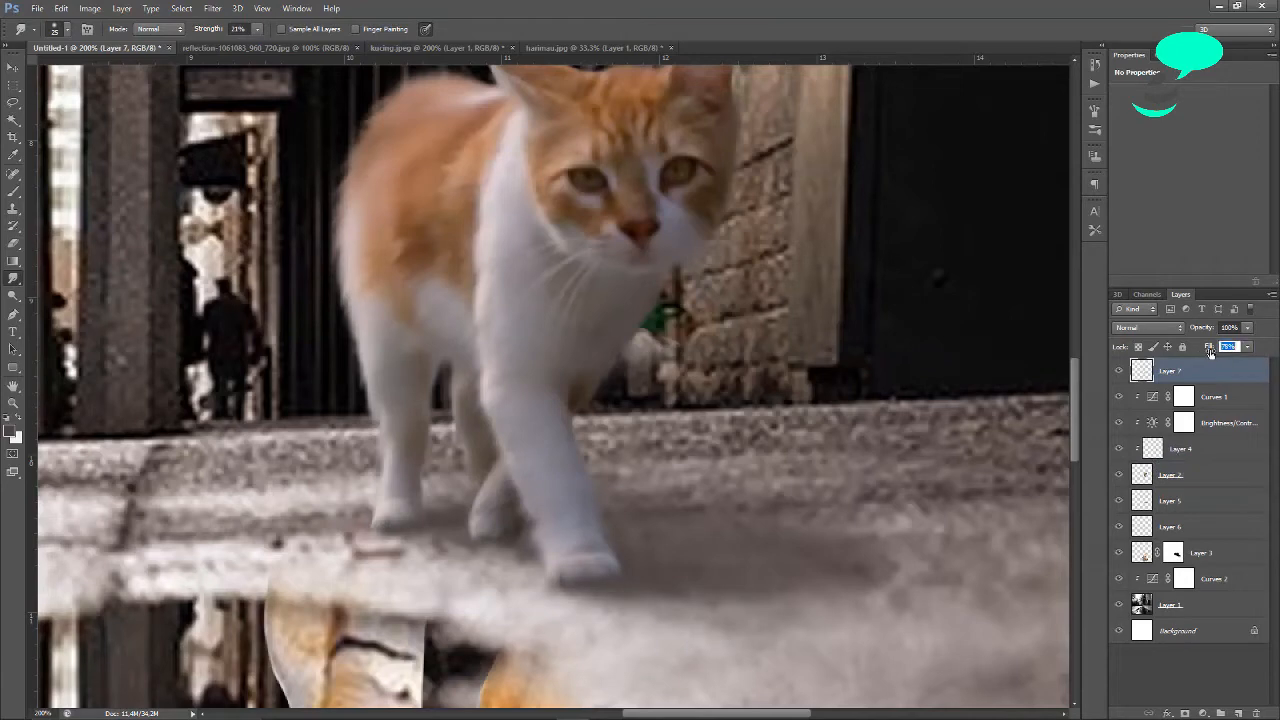
{"action": "key", "text": "ctrl+minus"}
{"action": "key", "text": "ctrl+minus"}
{"action": "key", "text": "ctrl+minus"}
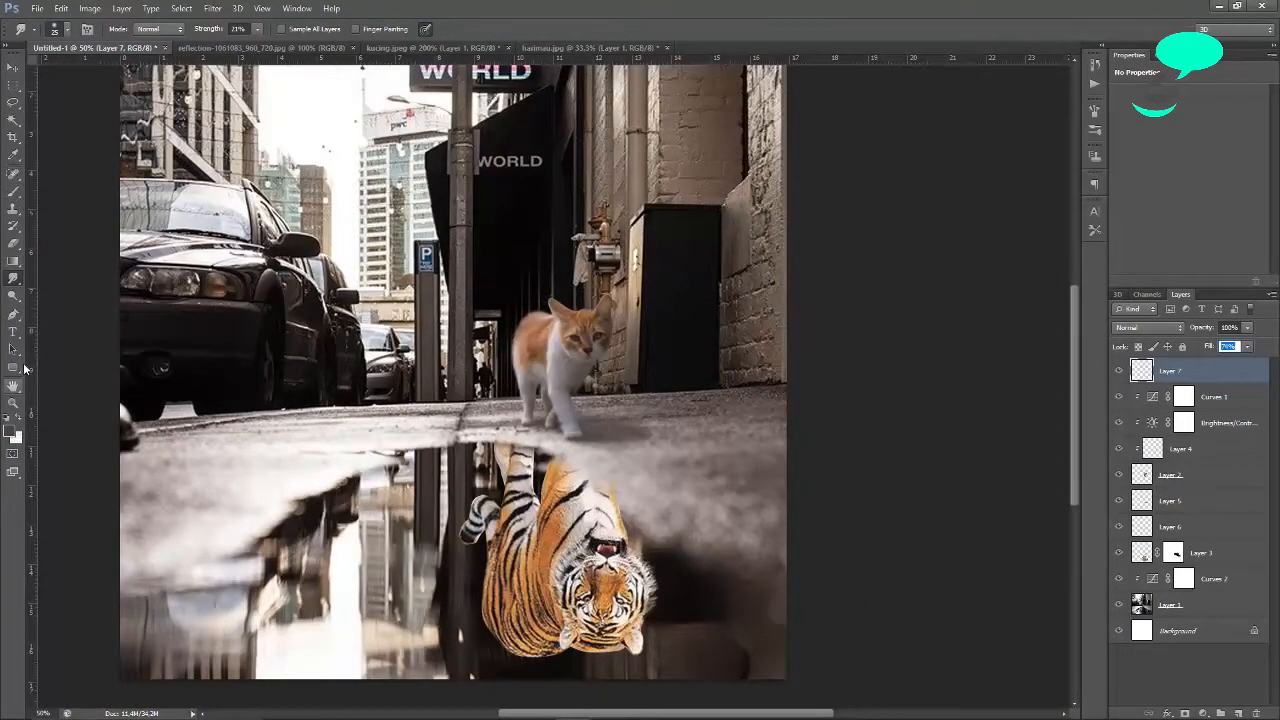
Smudge the outer edge of the cat's shadow on Layer 5 outward with a 123 px Smudge tool at 13% strength.
{"action": "left_click", "coordinate": [66, 29]}
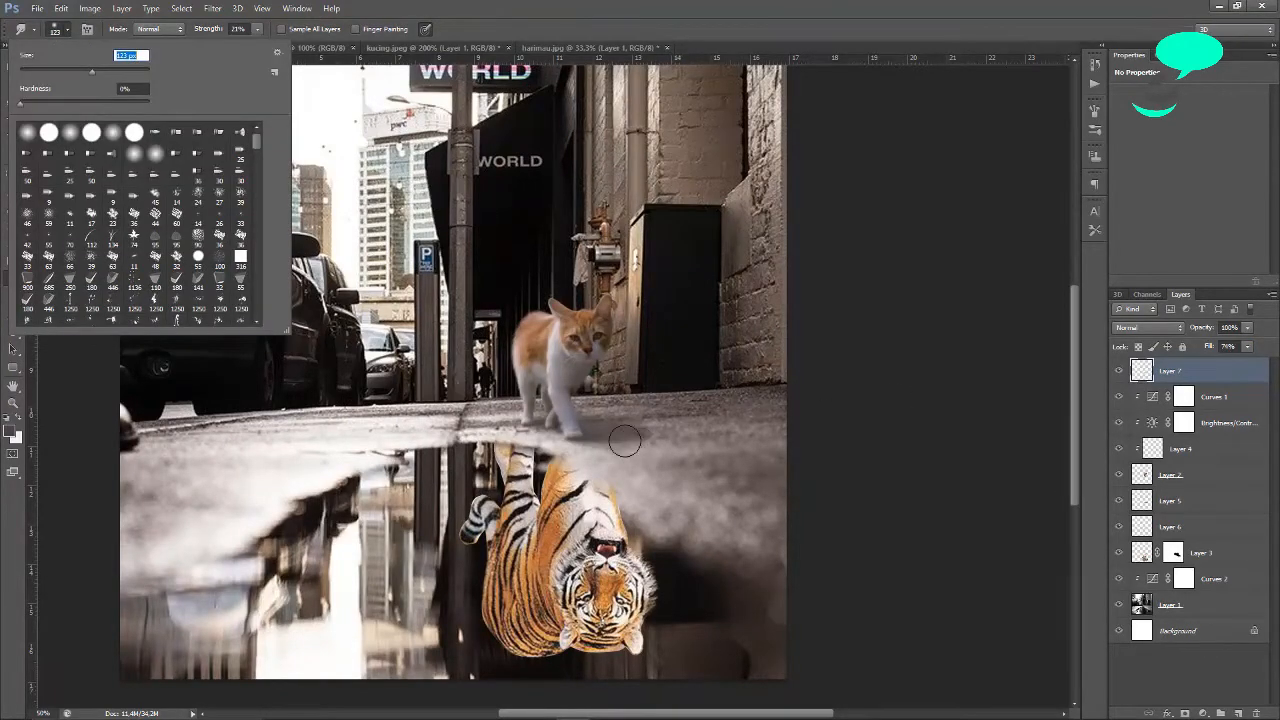
{"action": "left_click", "coordinate": [1197, 508]}
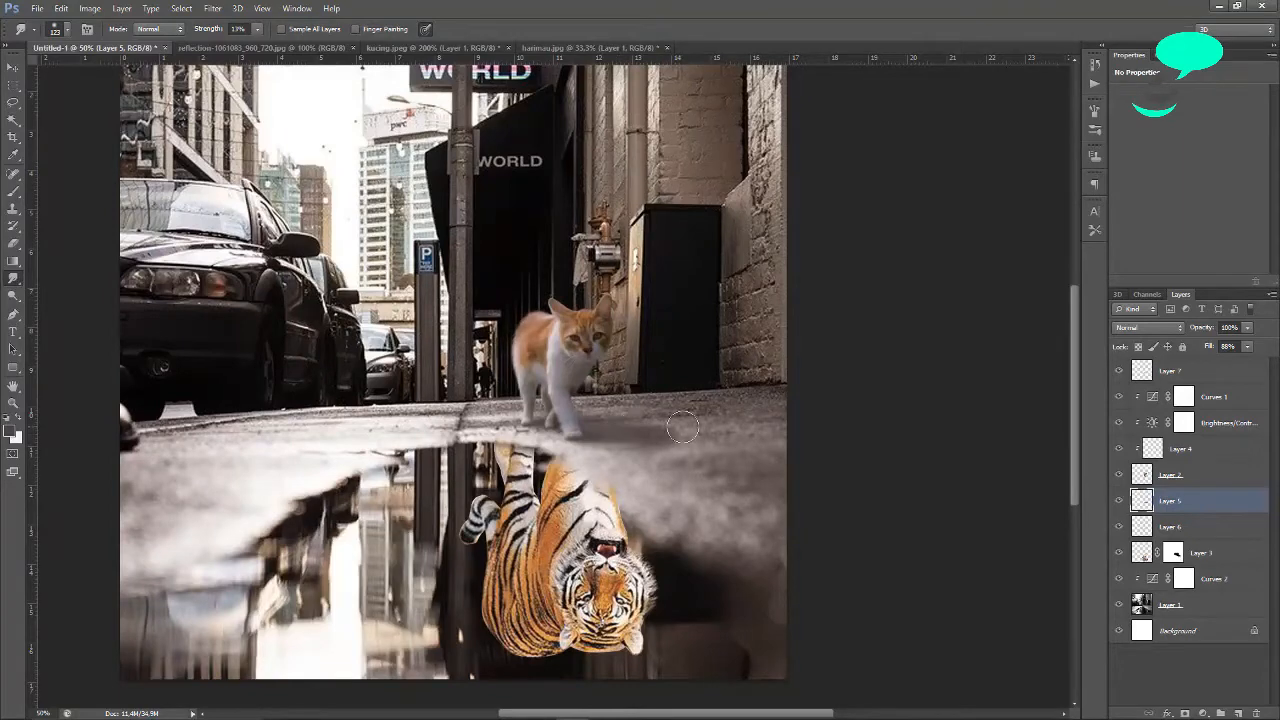
{"action": "key", "text": "ctrl+plus"}
{"action": "key", "text": "ctrl+plus"}
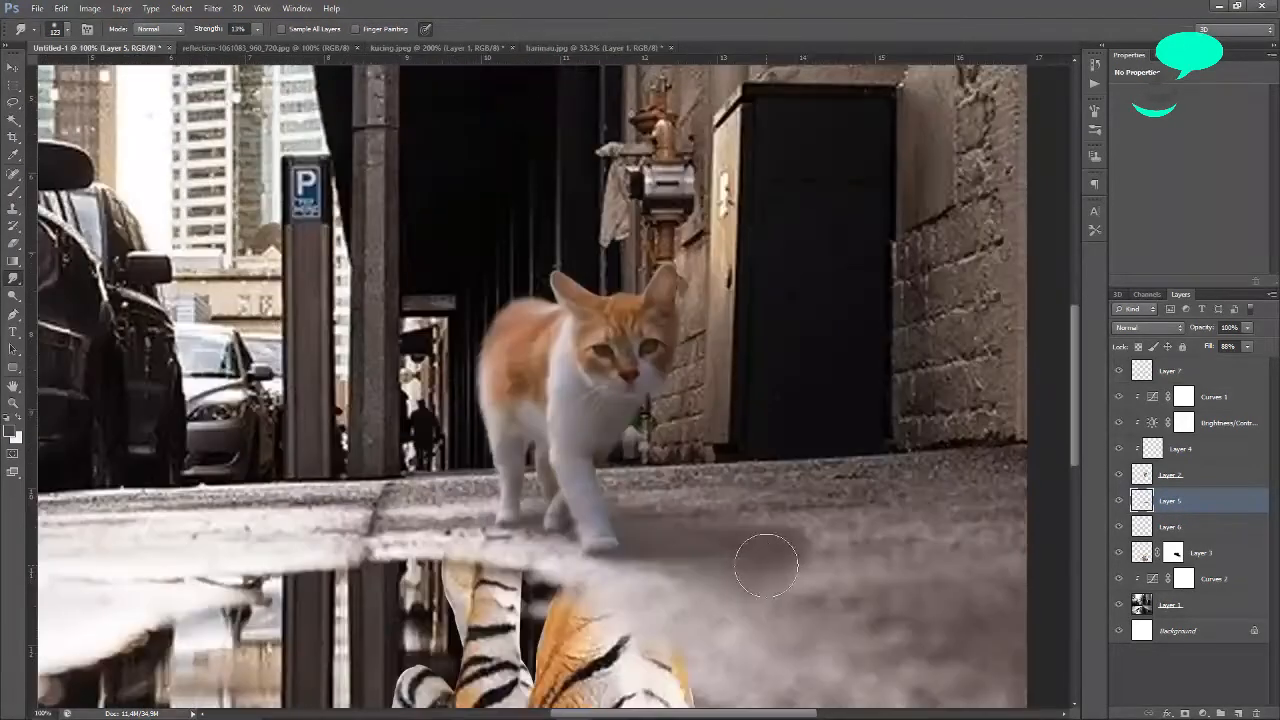
{"action": "left_click_drag", "start_coordinate": [768, 562], "coordinate": [874, 577]}
{"action": "scroll", "coordinate": [780, 525], "scroll_direction": "down", "scroll_amount": 2}
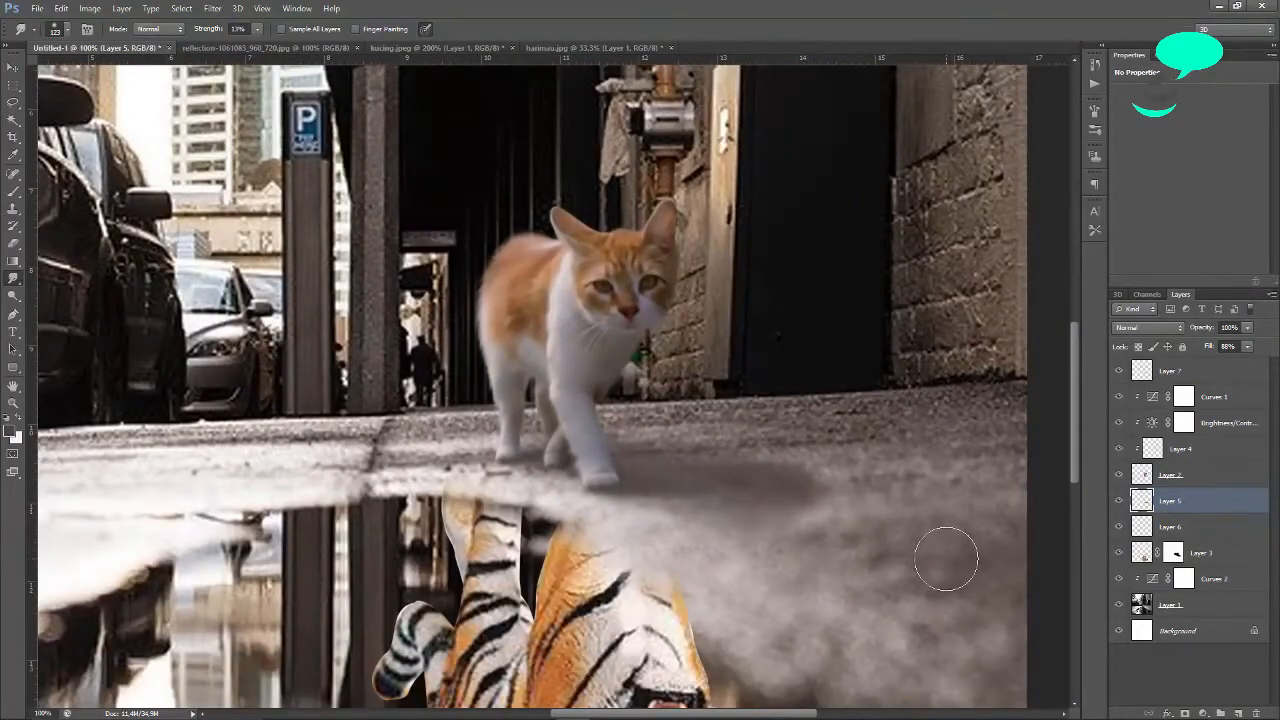
{"action": "scroll", "coordinate": [918, 489], "scroll_direction": "up", "scroll_amount": 2}
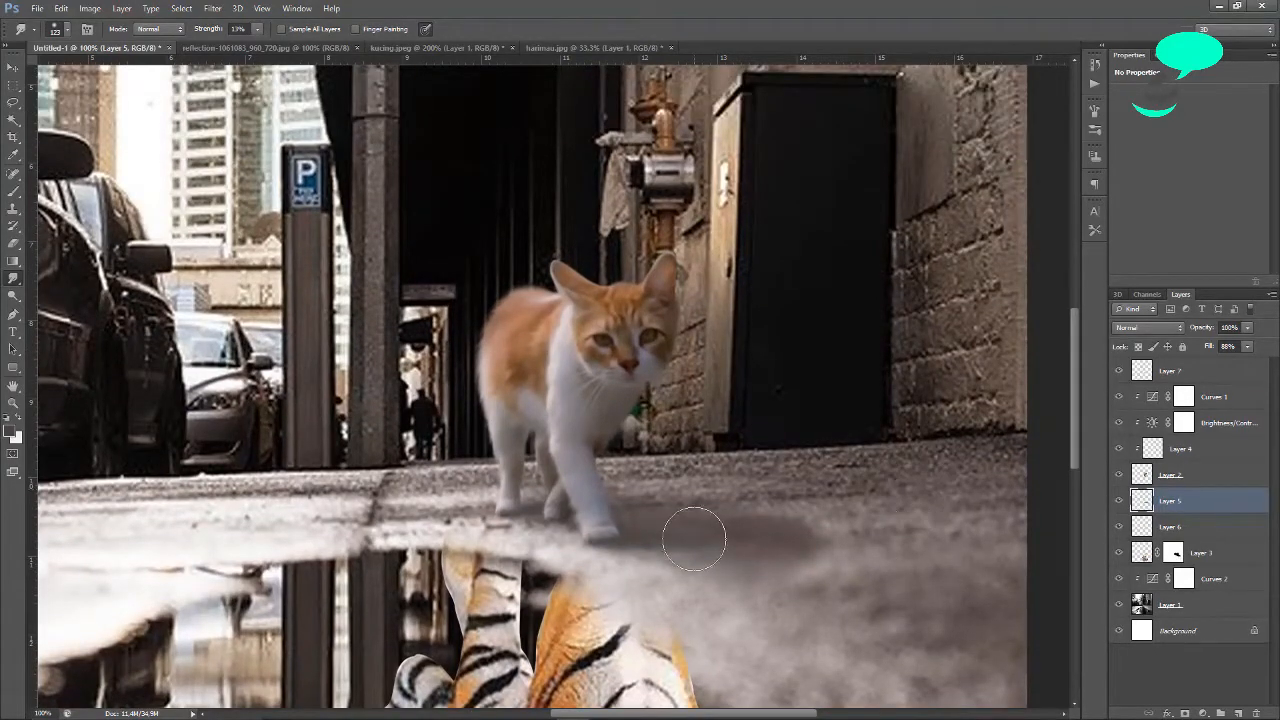
{"action": "key", "text": "i"}
{"action": "left_click", "coordinate": [13, 432]}
{"action": "left_click", "coordinate": [709, 529]}
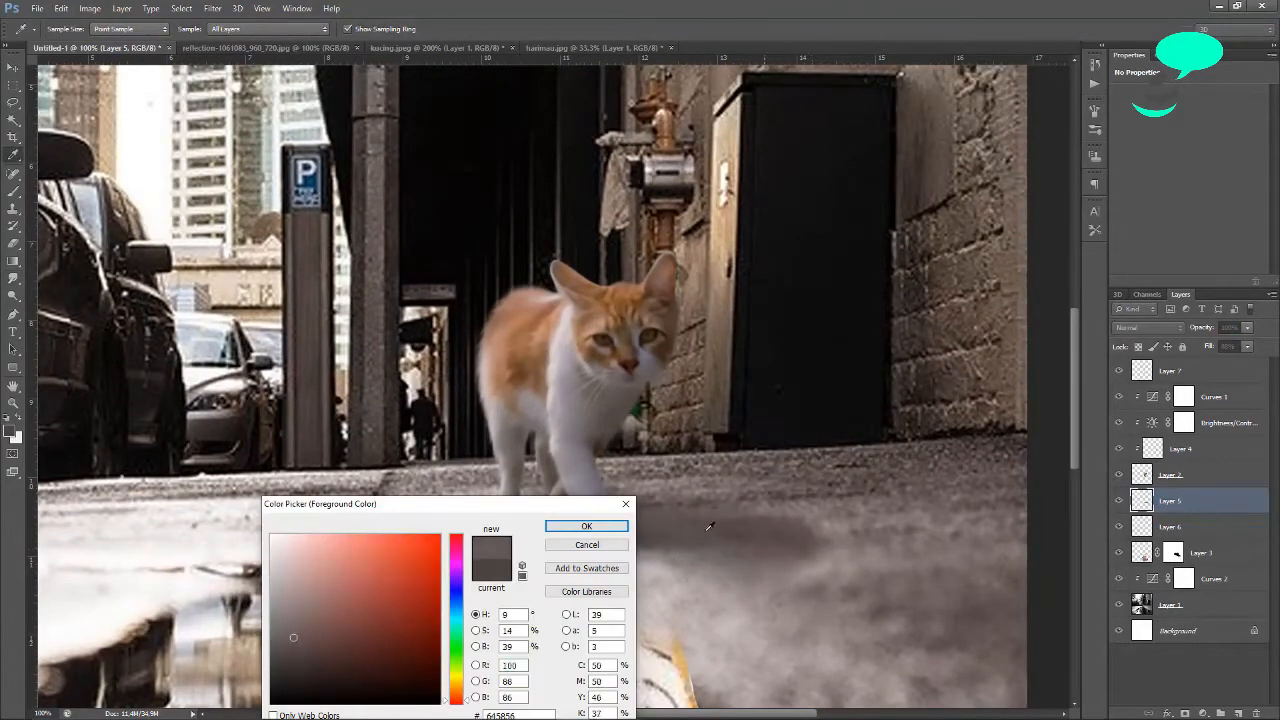
{"action": "left_click", "coordinate": [597, 548]}
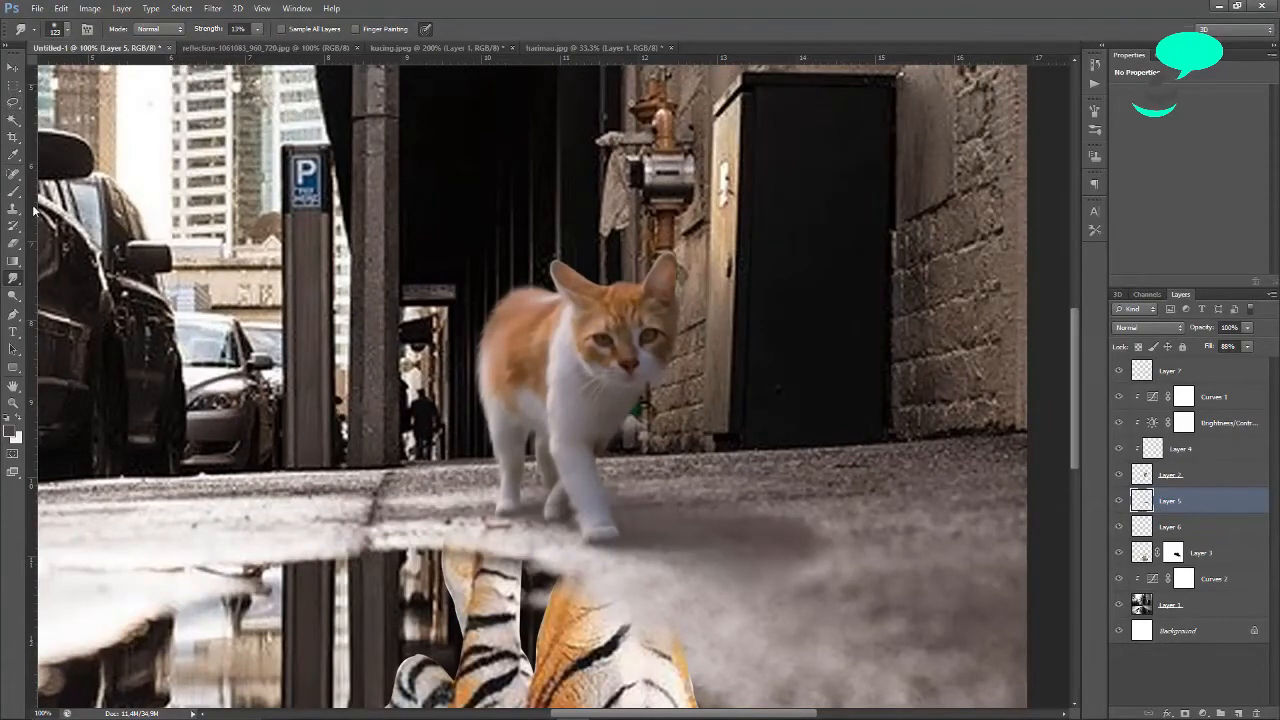
Erase the far end of the cat's pavement shadow on Layer 5 with a larger soft Eraser.
{"action": "left_click", "coordinate": [13, 244]}
{"action": "left_click", "coordinate": [67, 30]}
{"action": "mouse_move", "coordinate": [790, 520]}
{"action": "left_mouse_down"}
{"action": "mouse_move", "coordinate": [814, 546]}
{"action": "mouse_move", "coordinate": [772, 553]}
{"action": "mouse_move", "coordinate": [767, 544]}
{"action": "mouse_move", "coordinate": [833, 575]}
{"action": "mouse_move", "coordinate": [825, 538]}
{"action": "mouse_move", "coordinate": [797, 586]}
{"action": "left_mouse_up"}
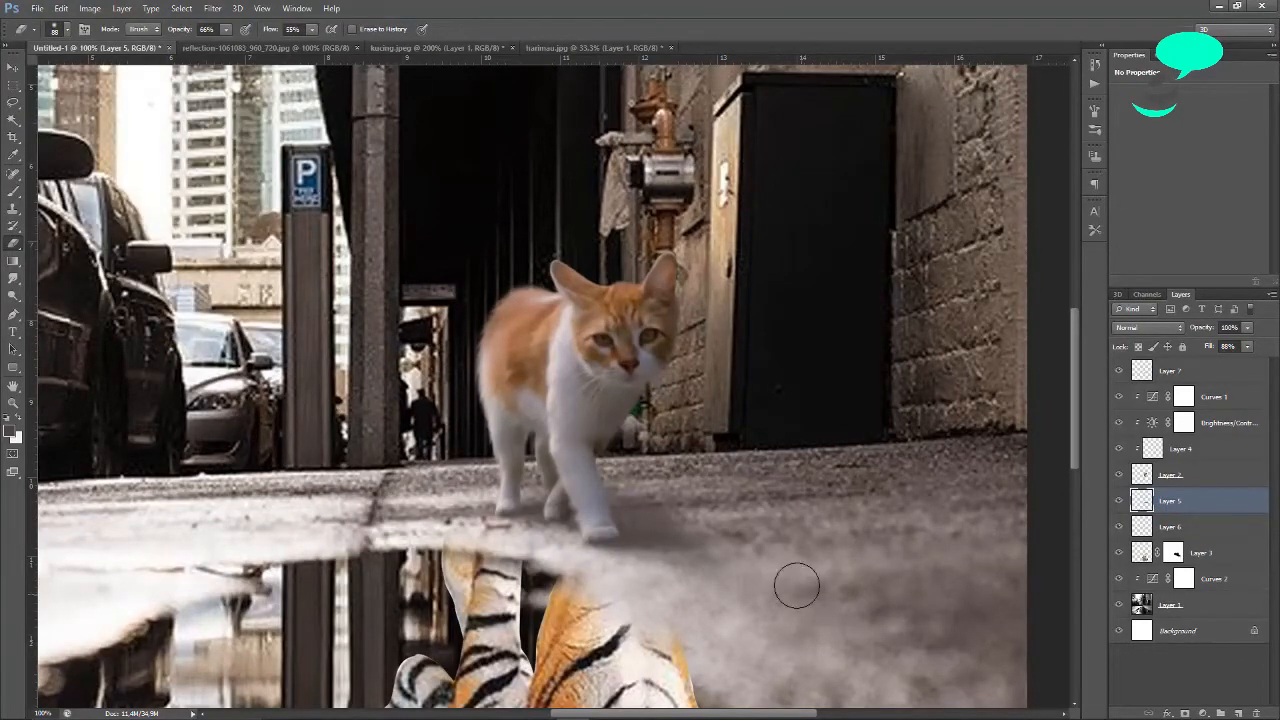
Repaint the far end of the cat's shadow on Layer 5 softly with a 69 px Brush.
{"action": "left_click", "coordinate": [13, 191]}
{"action": "left_click", "coordinate": [67, 30]}
{"action": "left_click", "coordinate": [715, 531]}
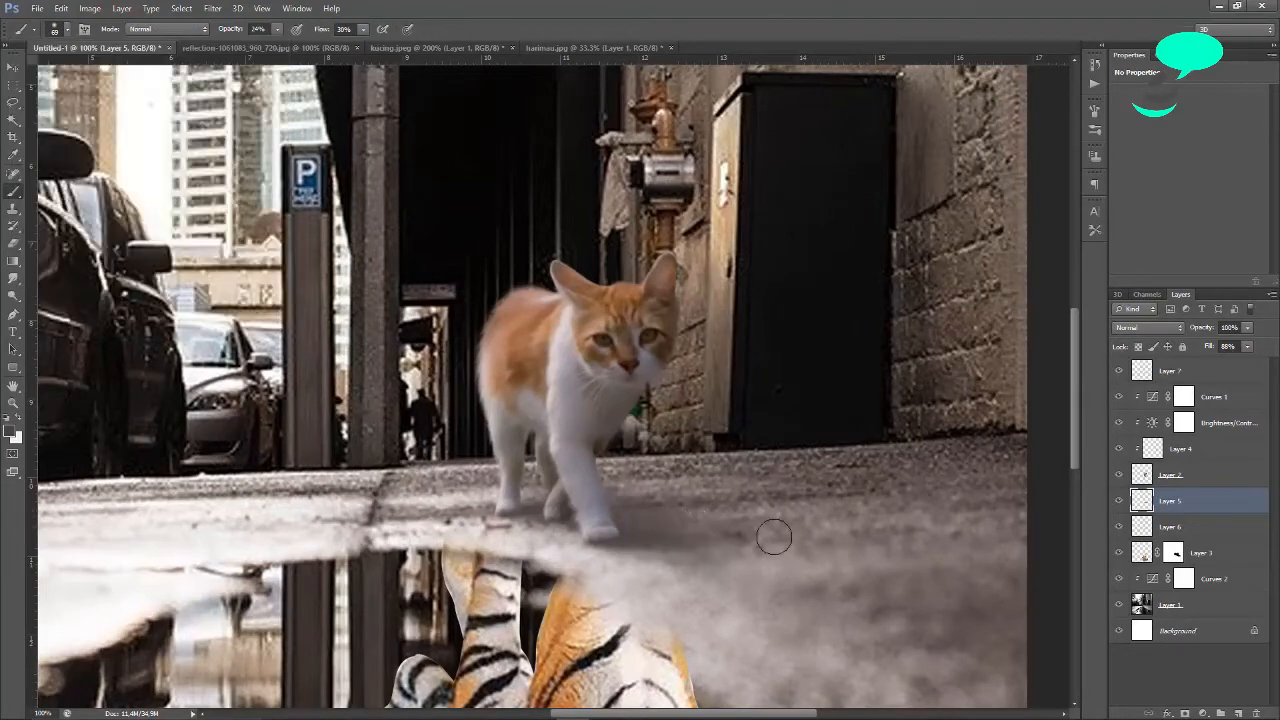
{"action": "mouse_move", "coordinate": [745, 536]}
{"action": "left_mouse_down"}
{"action": "mouse_move", "coordinate": [781, 533]}
{"action": "mouse_move", "coordinate": [642, 540]}
{"action": "mouse_move", "coordinate": [759, 544]}
{"action": "mouse_move", "coordinate": [694, 526]}
{"action": "mouse_move", "coordinate": [776, 542]}
{"action": "mouse_move", "coordinate": [675, 531]}
{"action": "mouse_move", "coordinate": [786, 544]}
{"action": "mouse_move", "coordinate": [697, 527]}
{"action": "mouse_move", "coordinate": [632, 495]}
{"action": "mouse_move", "coordinate": [853, 540]}
{"action": "mouse_move", "coordinate": [600, 496]}
{"action": "mouse_move", "coordinate": [658, 476]}
{"action": "mouse_move", "coordinate": [679, 497]}
{"action": "mouse_move", "coordinate": [652, 505]}
{"action": "mouse_move", "coordinate": [845, 525]}
{"action": "left_mouse_up"}
Hide Layer 1, fill out the shadow's far end with the Brush at 19% flow, and lower Layer 5's fill to 82%.
{"action": "left_click", "coordinate": [1119, 605]}
{"action": "scroll", "coordinate": [894, 466], "scroll_direction": "down", "scroll_amount": 2}
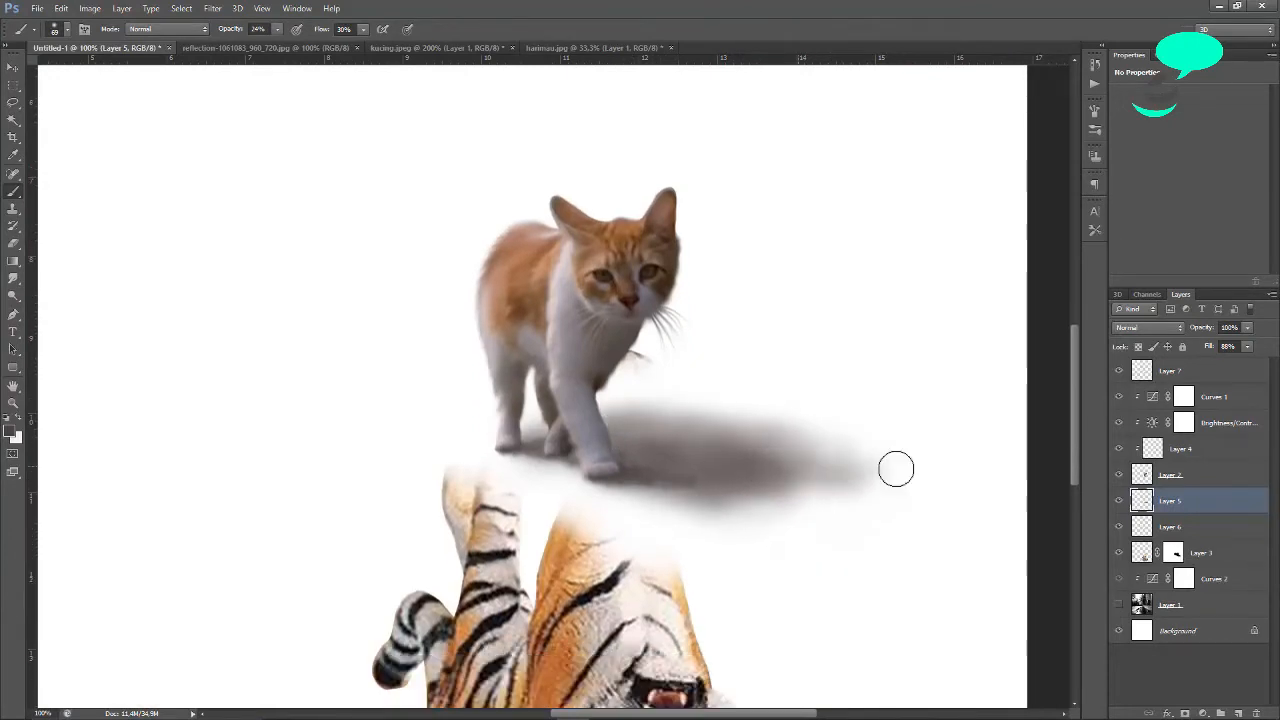
{"action": "mouse_move", "coordinate": [894, 466]}
{"action": "left_mouse_down"}
{"action": "mouse_move", "coordinate": [758, 482]}
{"action": "mouse_move", "coordinate": [853, 456]}
{"action": "mouse_move", "coordinate": [809, 486]}
{"action": "left_mouse_up"}
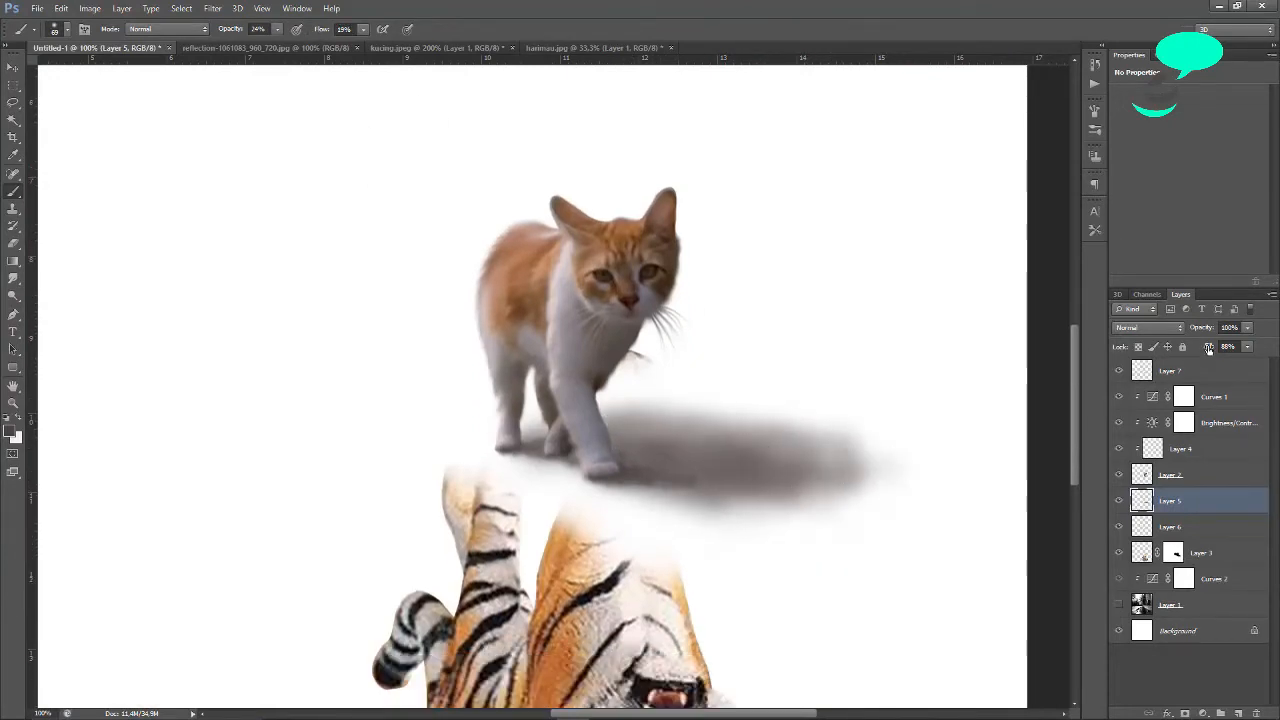
{"action": "left_click_drag", "start_coordinate": [1208, 348], "coordinate": [1205, 348]}
Smudge Layer 6's shadow toward the front paw, show Layer 1 again, and make Layer 5 active.
{"action": "left_click", "coordinate": [1190, 528]}
{"action": "left_click", "coordinate": [14, 280]}
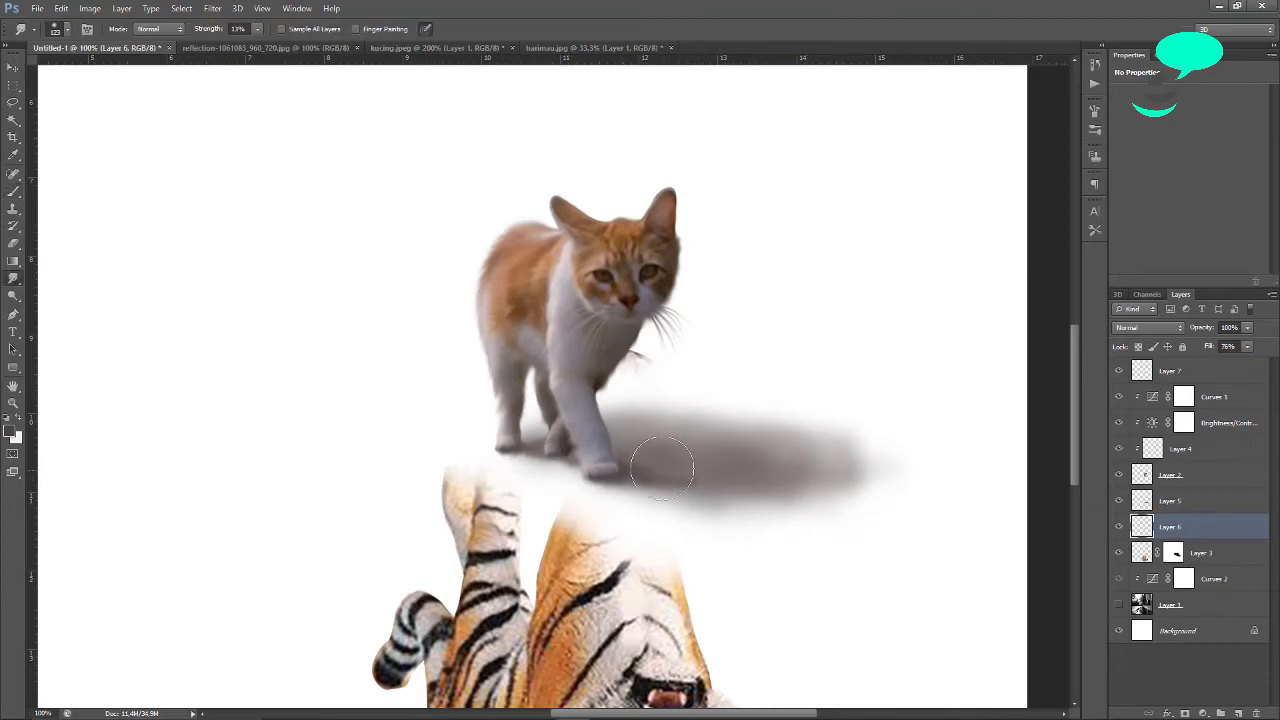
{"action": "mouse_move", "coordinate": [662, 467]}
{"action": "left_mouse_down"}
{"action": "mouse_move", "coordinate": [579, 444]}
{"action": "mouse_move", "coordinate": [507, 460]}
{"action": "mouse_move", "coordinate": [596, 467]}
{"action": "left_mouse_up"}
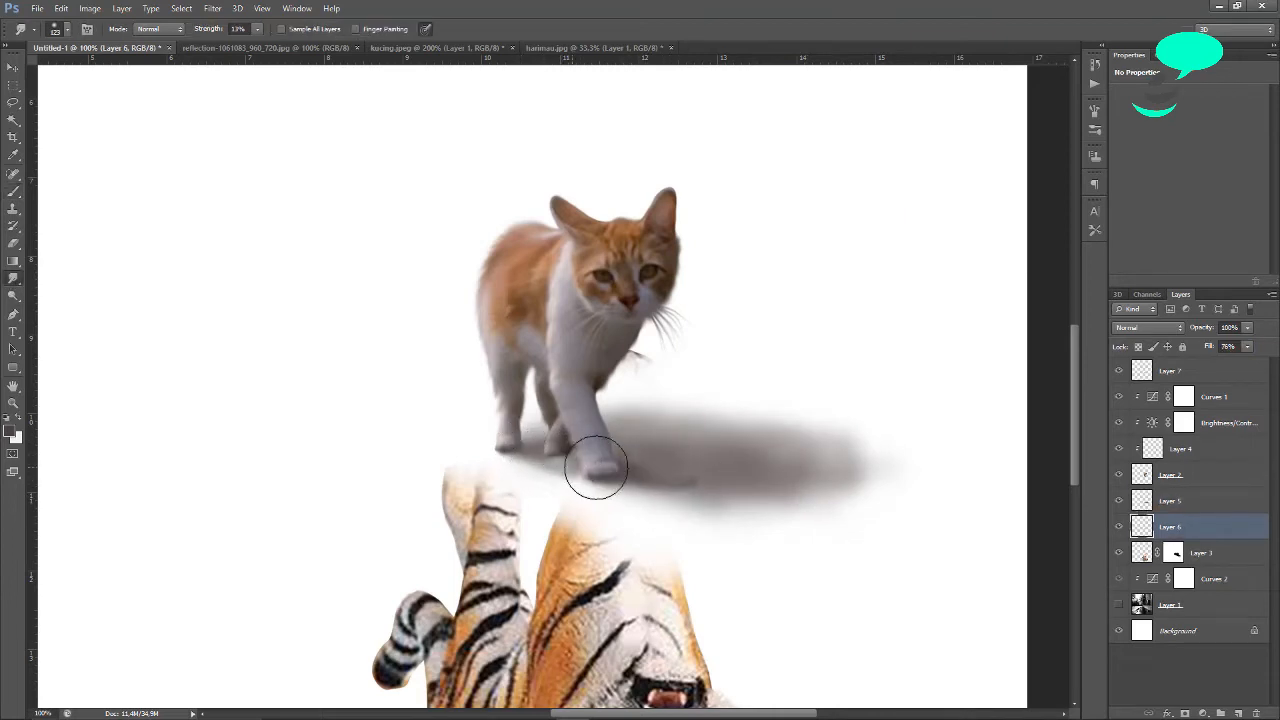
{"action": "left_click", "coordinate": [1118, 604]}
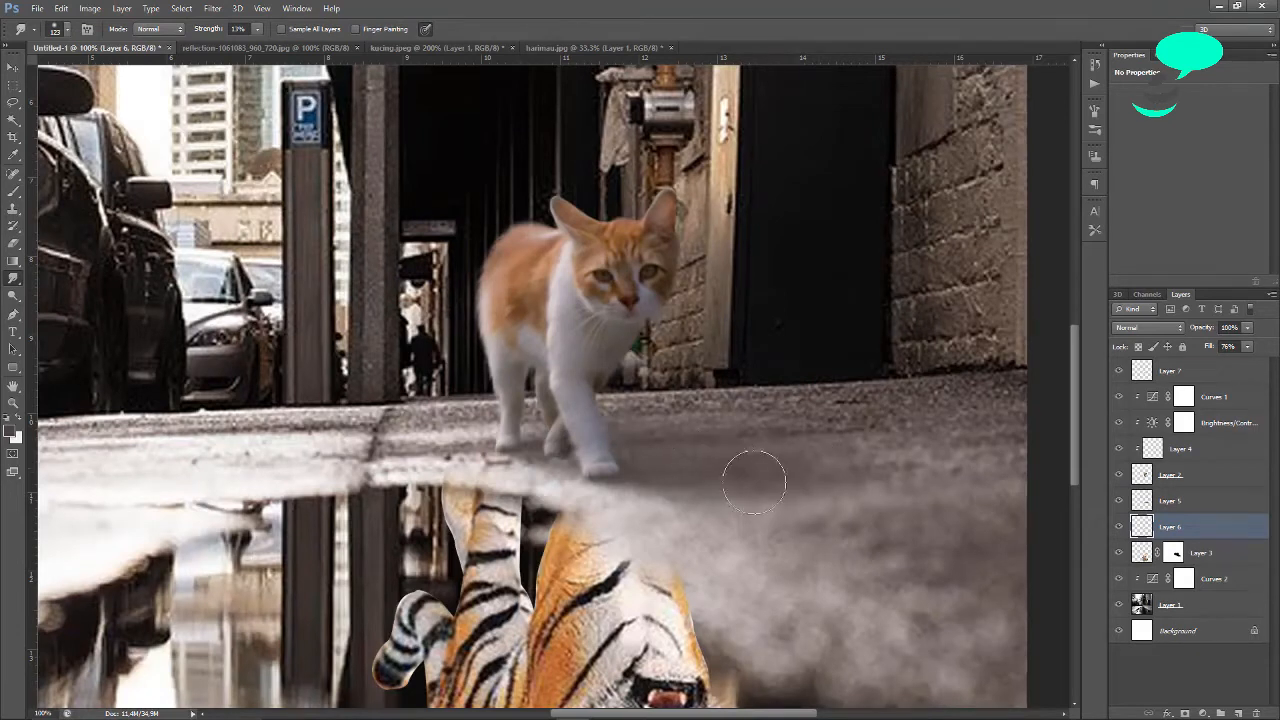
{"action": "left_click", "coordinate": [1150, 504]}
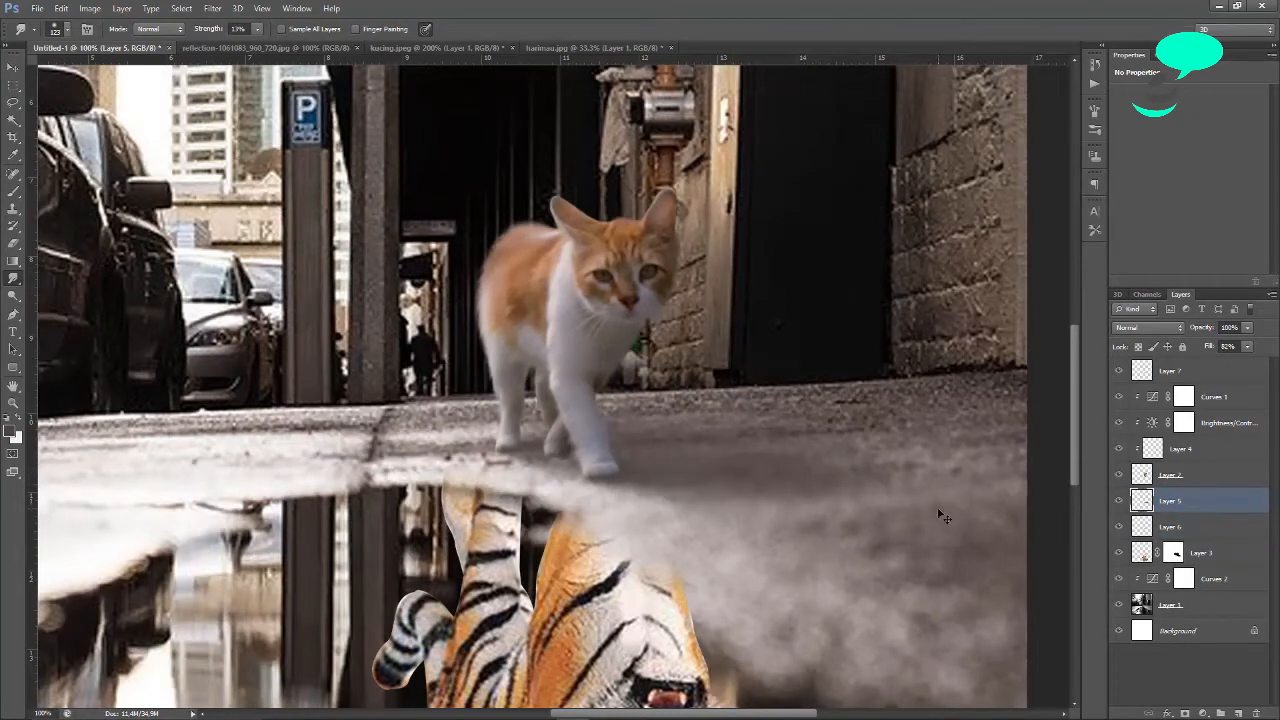
Set the Brush to a larger size and 17% opacity, and touch up the cat's pavement shadow on Layer 5.
{"action": "key", "text": "alt+bracketleft"}
{"action": "key", "text": "b"}
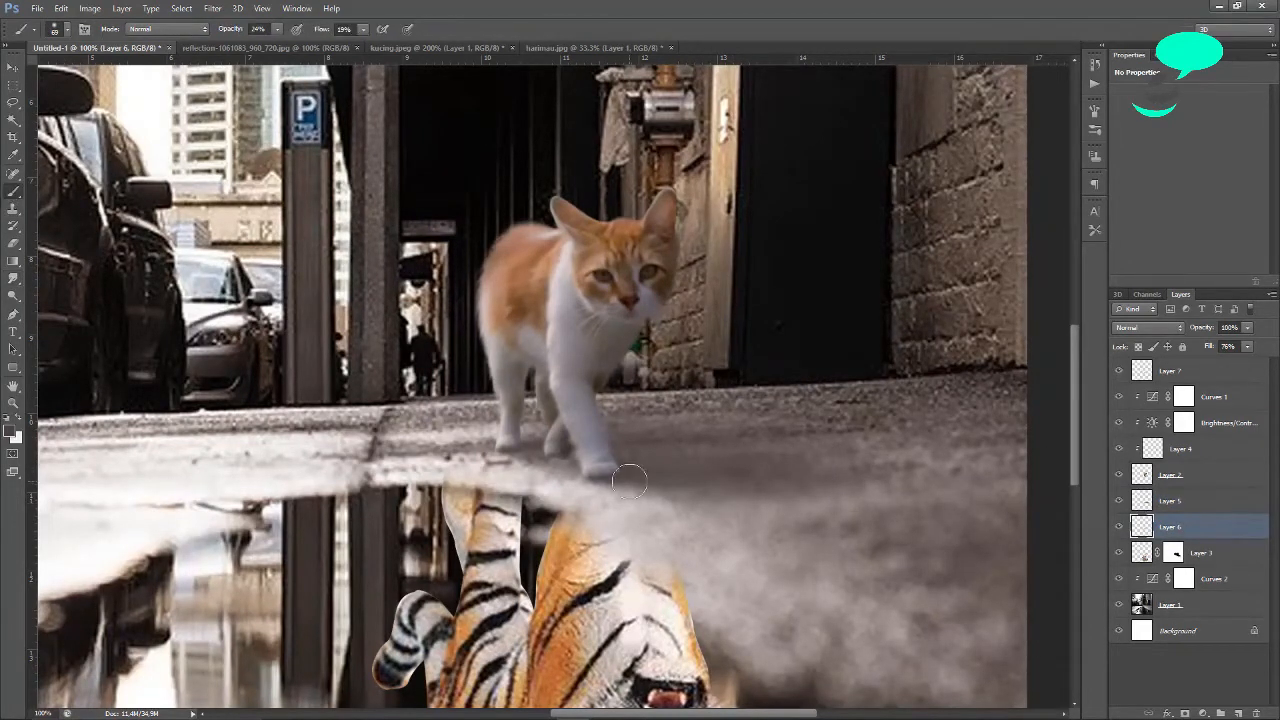
{"action": "left_click", "coordinate": [67, 31]}
{"action": "left_click_drag", "start_coordinate": [237, 31], "coordinate": [225, 33]}
{"action": "key", "text": "alt+bracketright"}
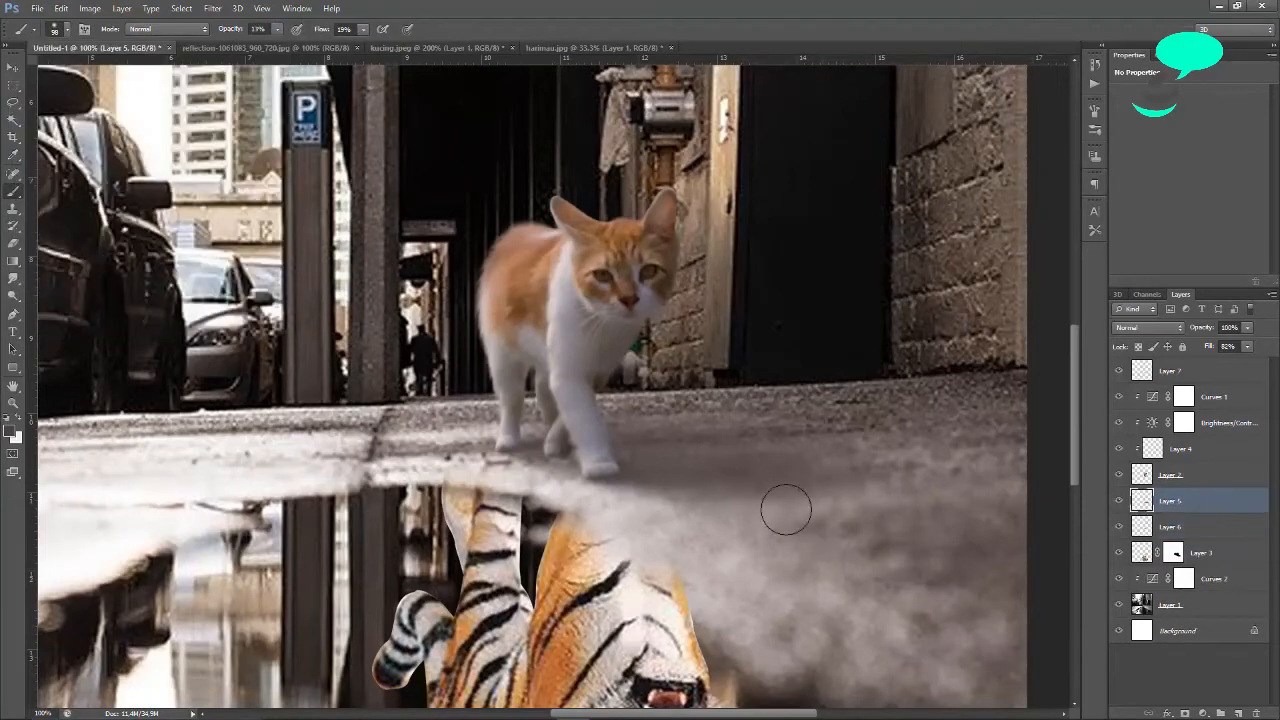
{"action": "key", "text": "ctrl+minus"}
{"action": "key", "text": "ctrl+minus"}
{"action": "key", "text": "ctrl+minus"}
{"action": "key", "text": "ctrl+plus"}
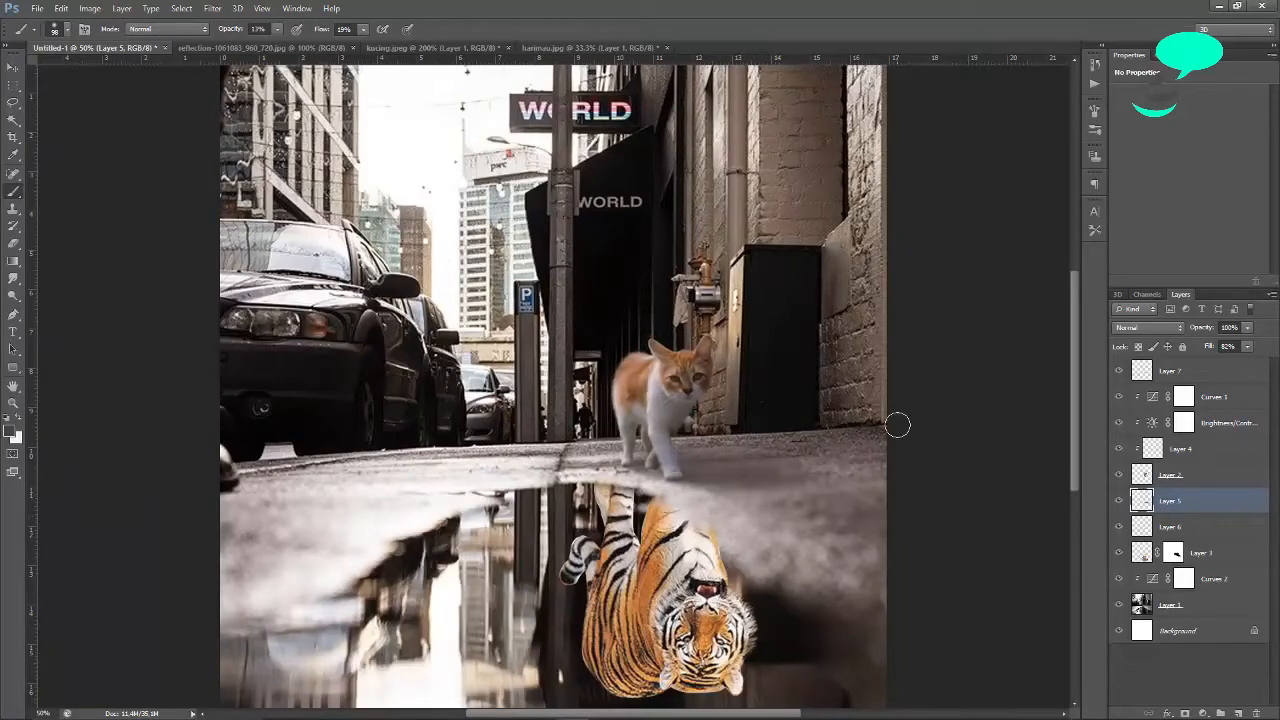
Add a Curves adjustment above the tiger's Layer 3 and clip it to that layer.
{"action": "left_click", "coordinate": [15, 68]}
{"action": "left_click", "coordinate": [797, 574]}
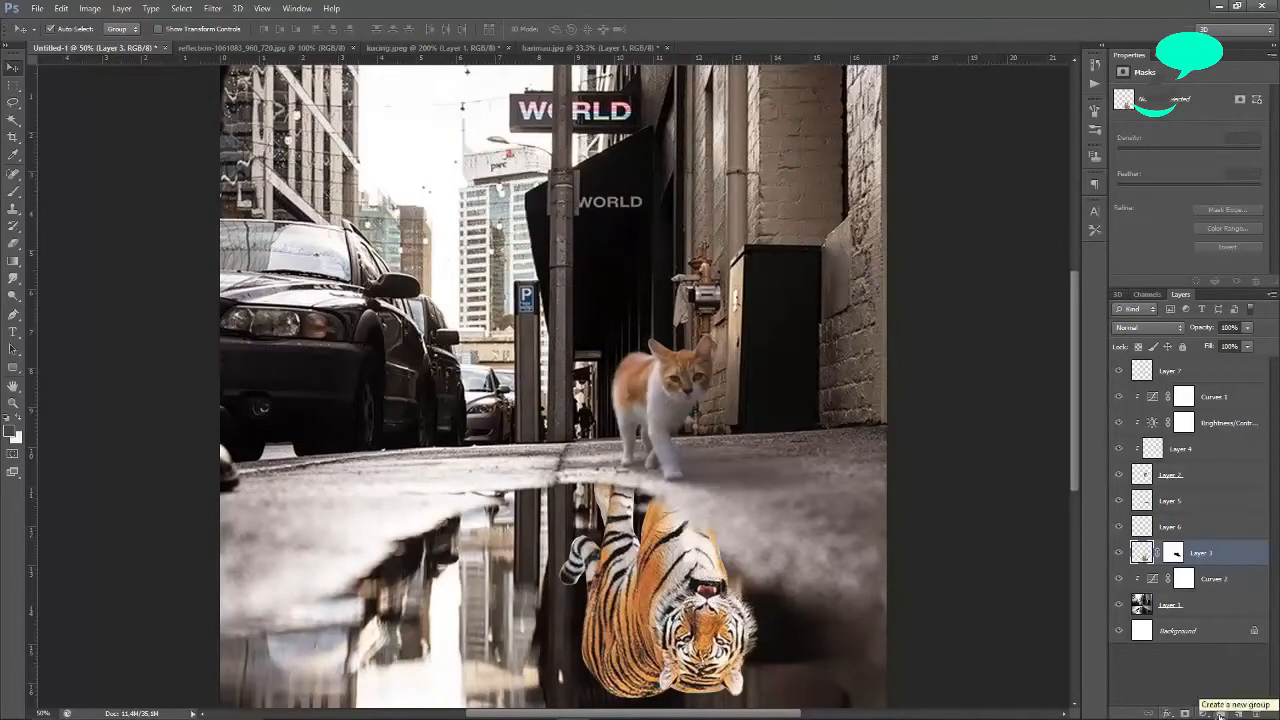
{"action": "left_click", "coordinate": [1170, 713]}
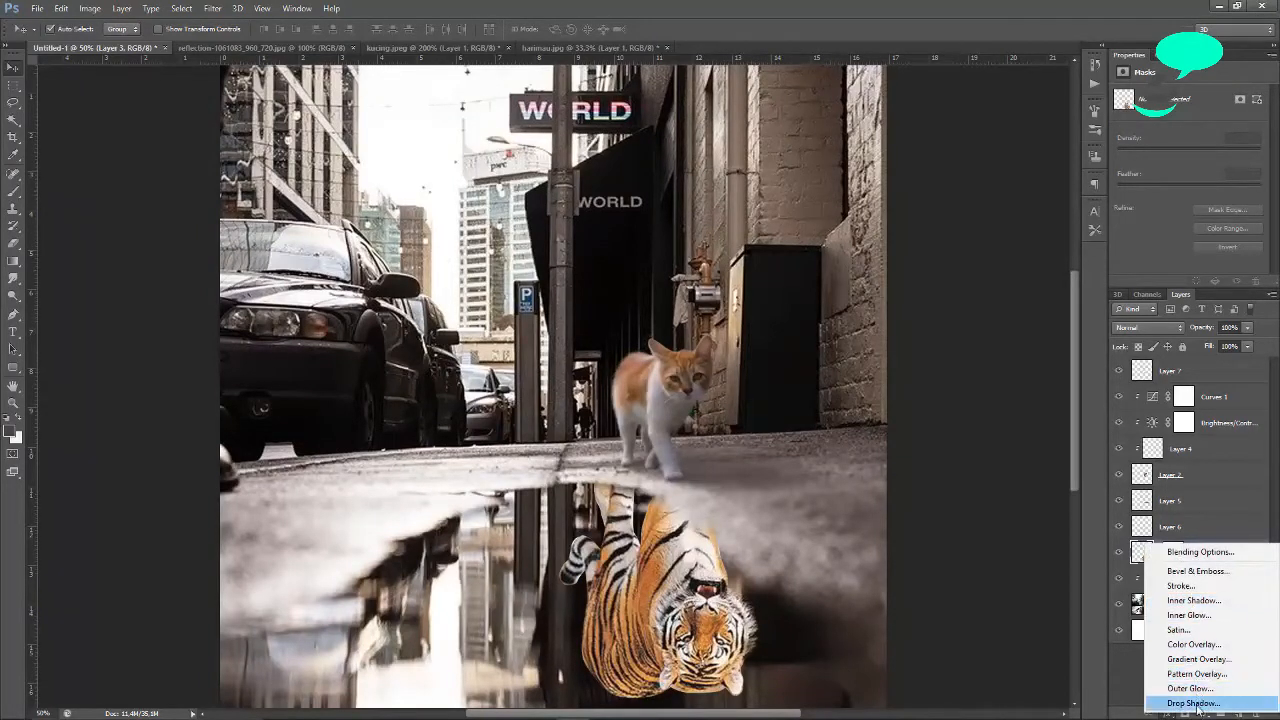
{"action": "left_click", "coordinate": [1203, 715]}
{"action": "left_click", "coordinate": [1203, 715]}
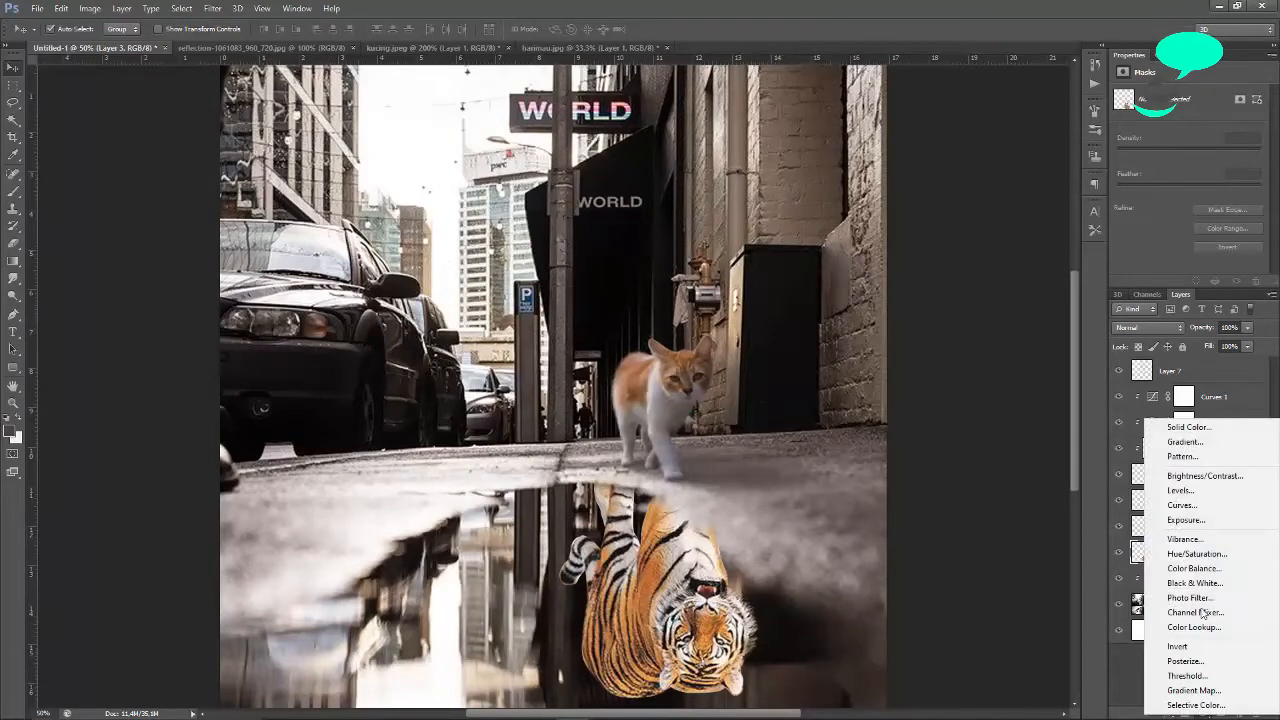
{"action": "left_click", "coordinate": [1200, 506]}
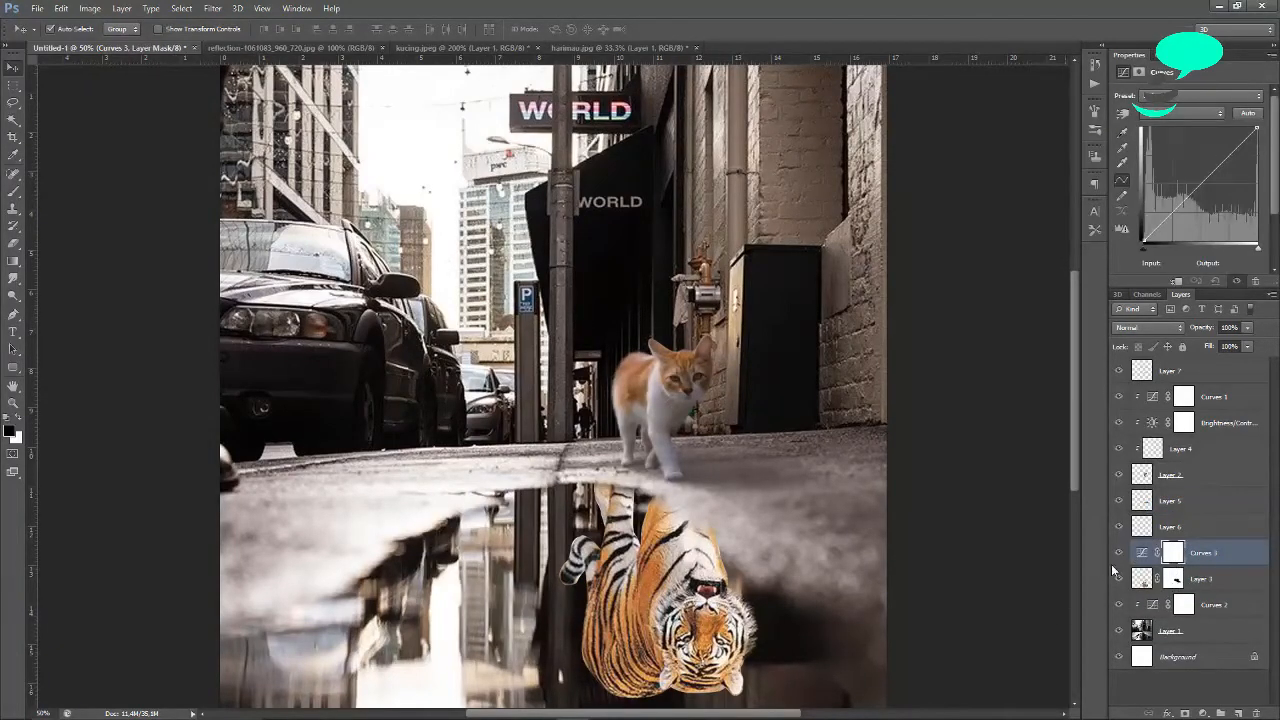
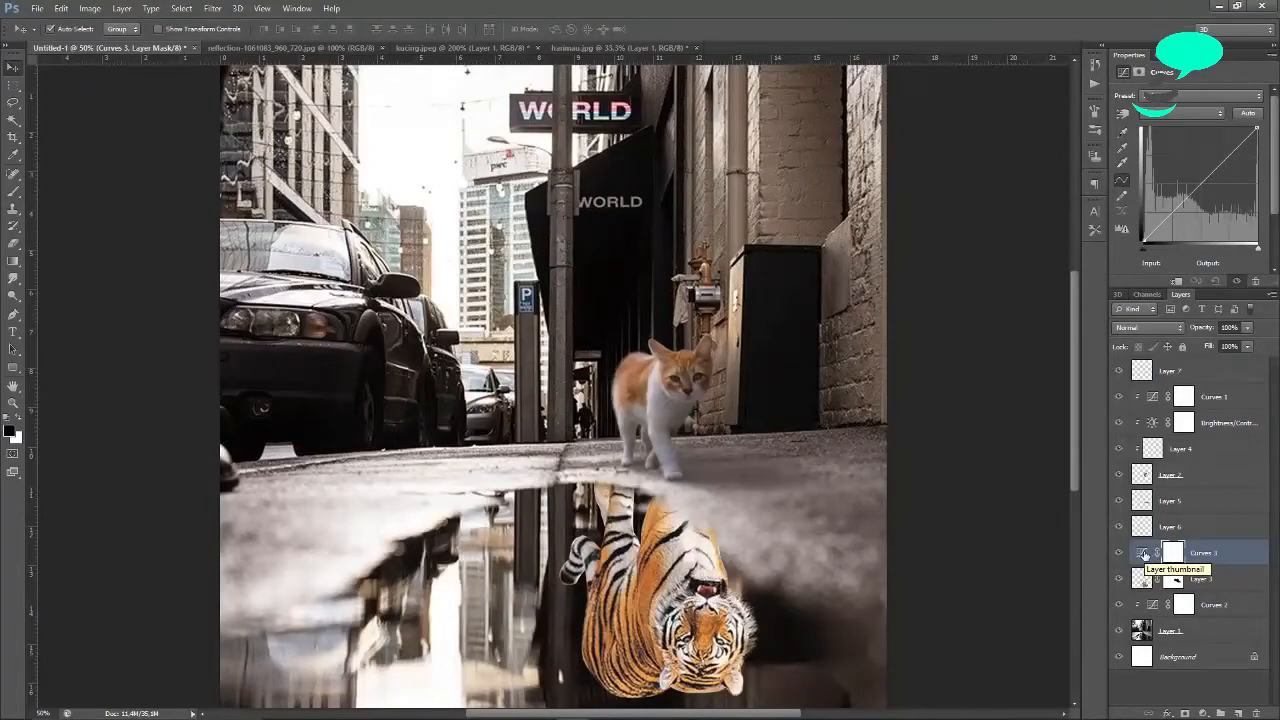
{"action": "right_click", "coordinate": [1143, 554]}
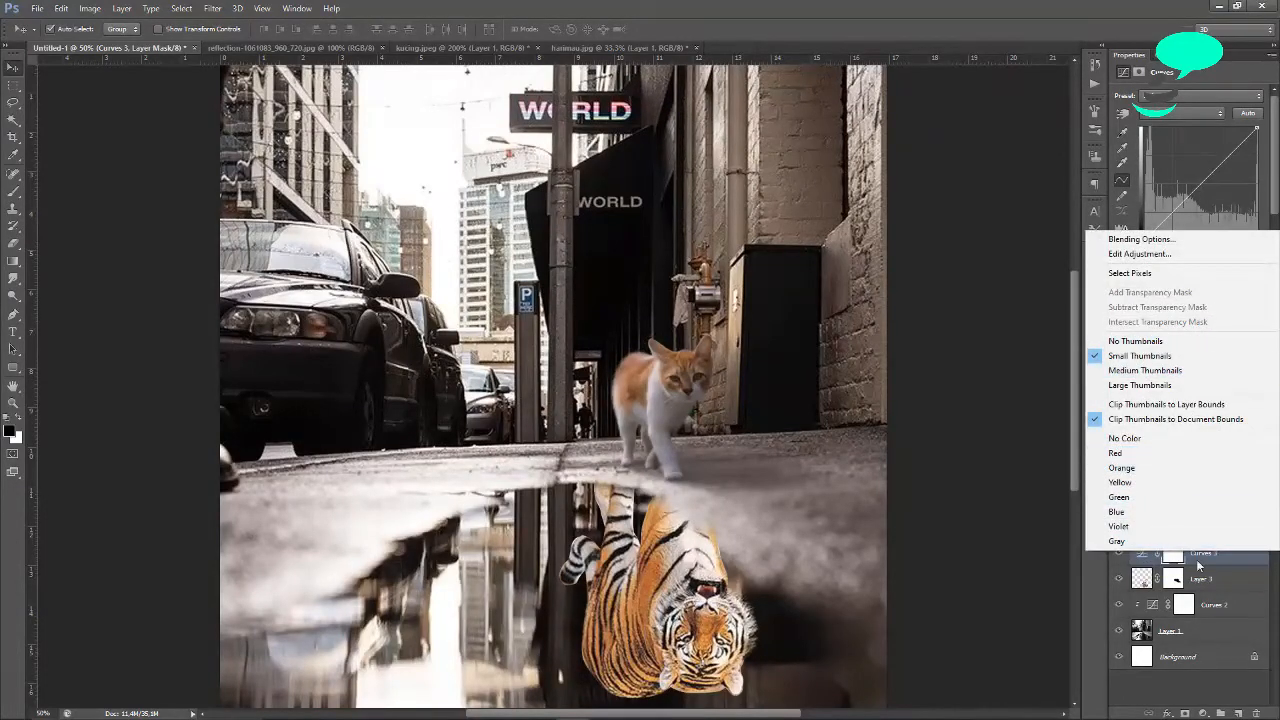
{"action": "right_click", "coordinate": [1196, 559]}
{"action": "left_click", "coordinate": [1180, 207]}
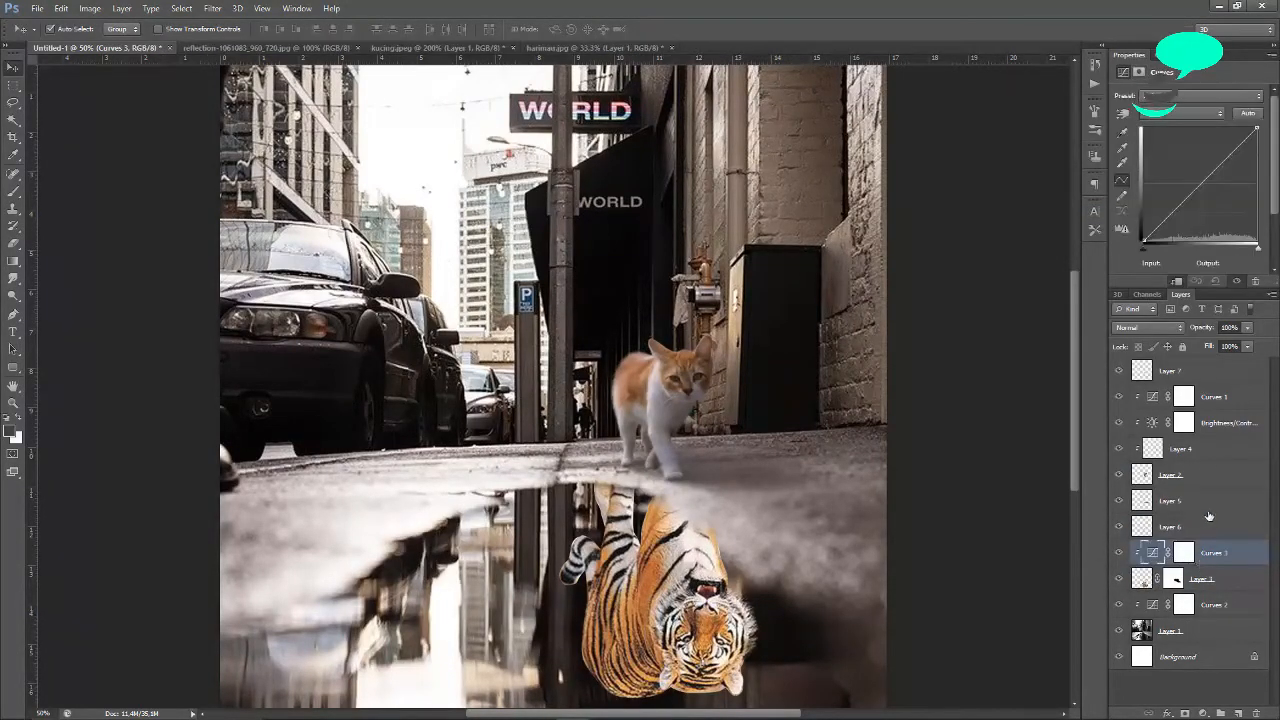
Adjust the color channel curves of the tiger's clipped Curves layer to cool its orange tones.
{"action": "left_click", "coordinate": [1185, 113]}
{"action": "left_click", "coordinate": [1187, 129]}
{"action": "left_click", "coordinate": [1206, 113]}
{"action": "left_click", "coordinate": [1195, 120]}
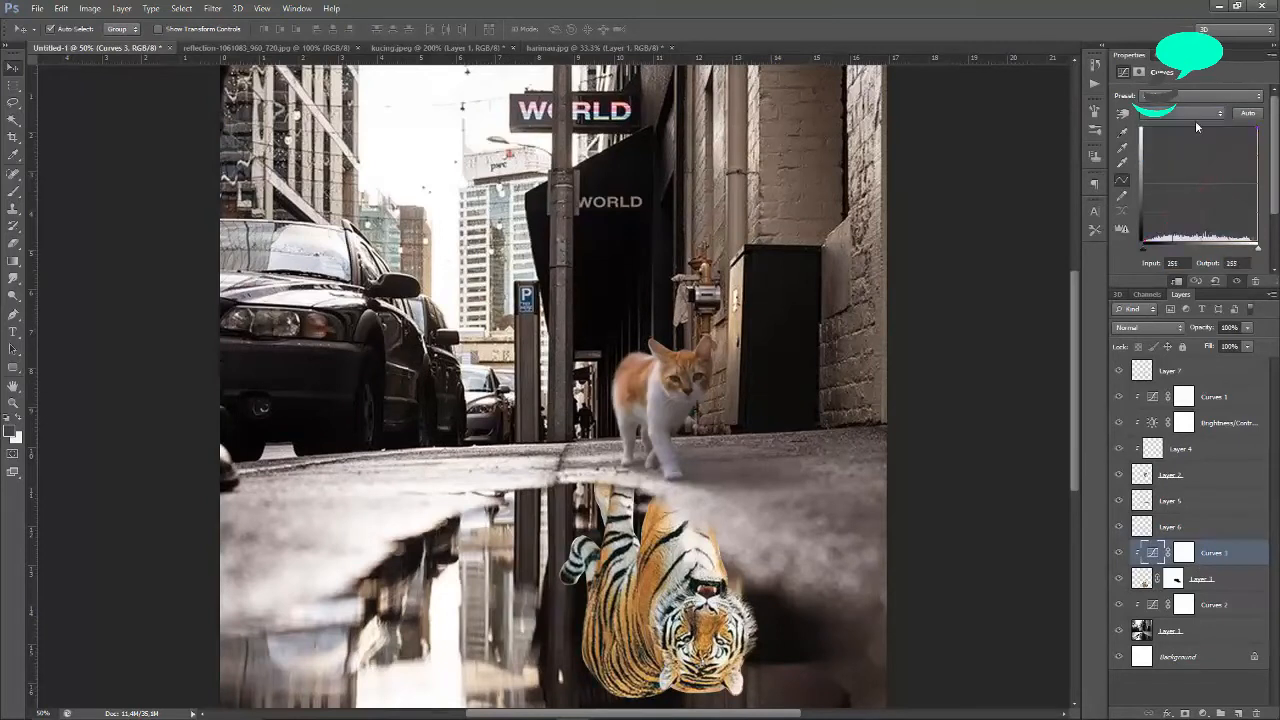
{"action": "left_click", "coordinate": [1200, 113]}
{"action": "left_click_drag", "start_coordinate": [1202, 189], "coordinate": [1184, 217]}
{"action": "left_click", "coordinate": [1193, 144]}
{"action": "scroll", "coordinate": [1193, 148], "scroll_direction": "down", "scroll_amount": 3}
Reshape the Blue channel curve of the tiger's Curves layer with a midpoint at input 138, output 134.
{"action": "left_click", "coordinate": [1198, 113]}
{"action": "left_click", "coordinate": [1189, 129]}
{"action": "left_click", "coordinate": [1193, 115]}
{"action": "left_click", "coordinate": [1195, 160]}
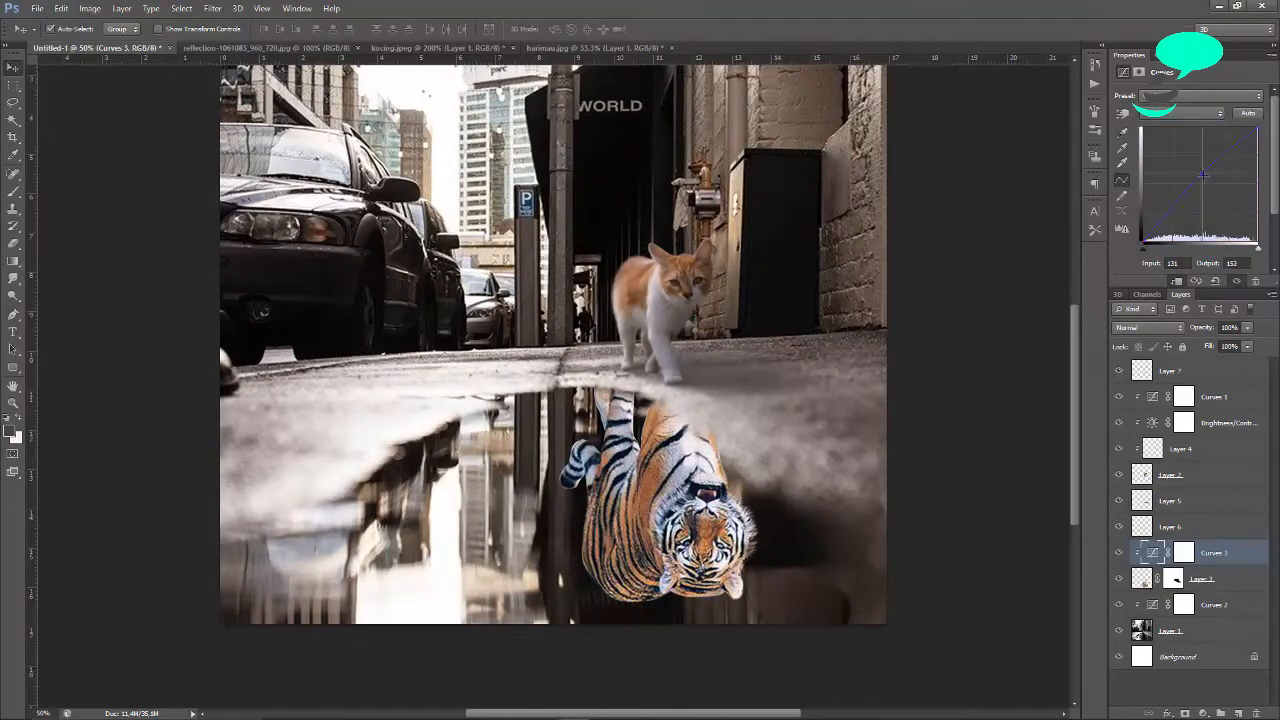
{"action": "left_click_drag", "start_coordinate": [1203, 175], "coordinate": [1204, 183]}
{"action": "left_click", "coordinate": [1195, 113]}
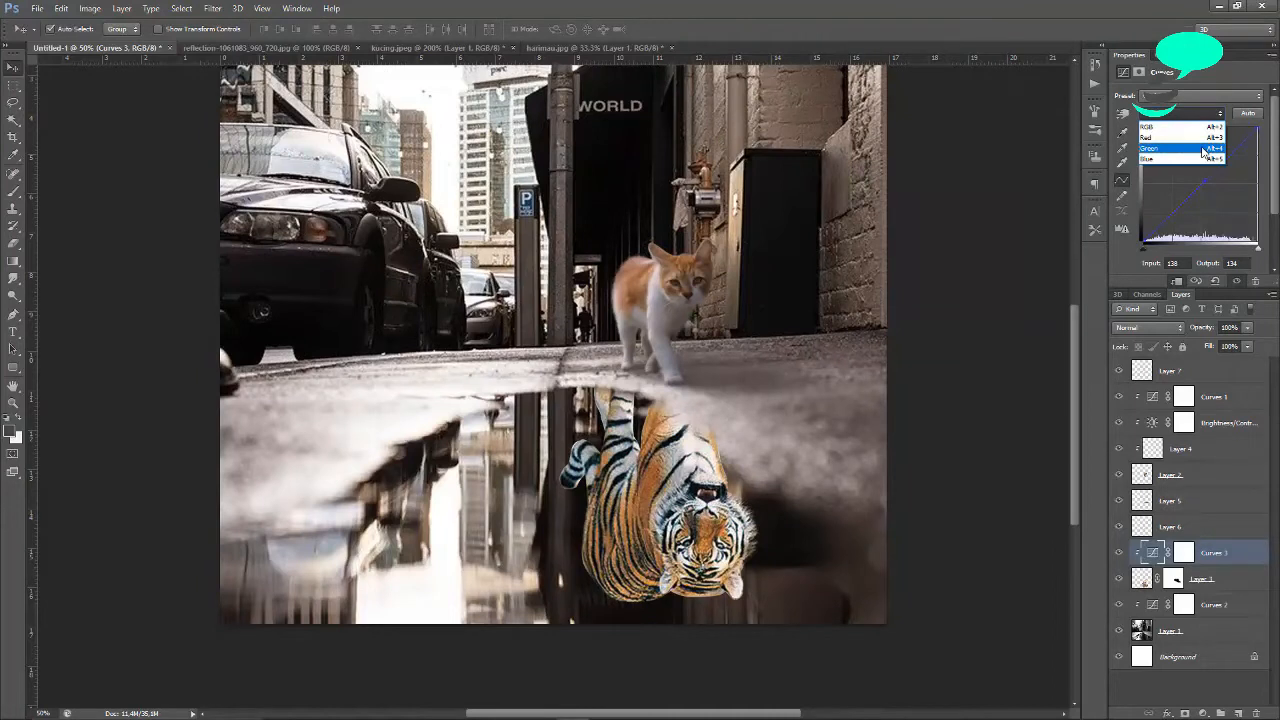
{"action": "left_click", "coordinate": [987, 294]}
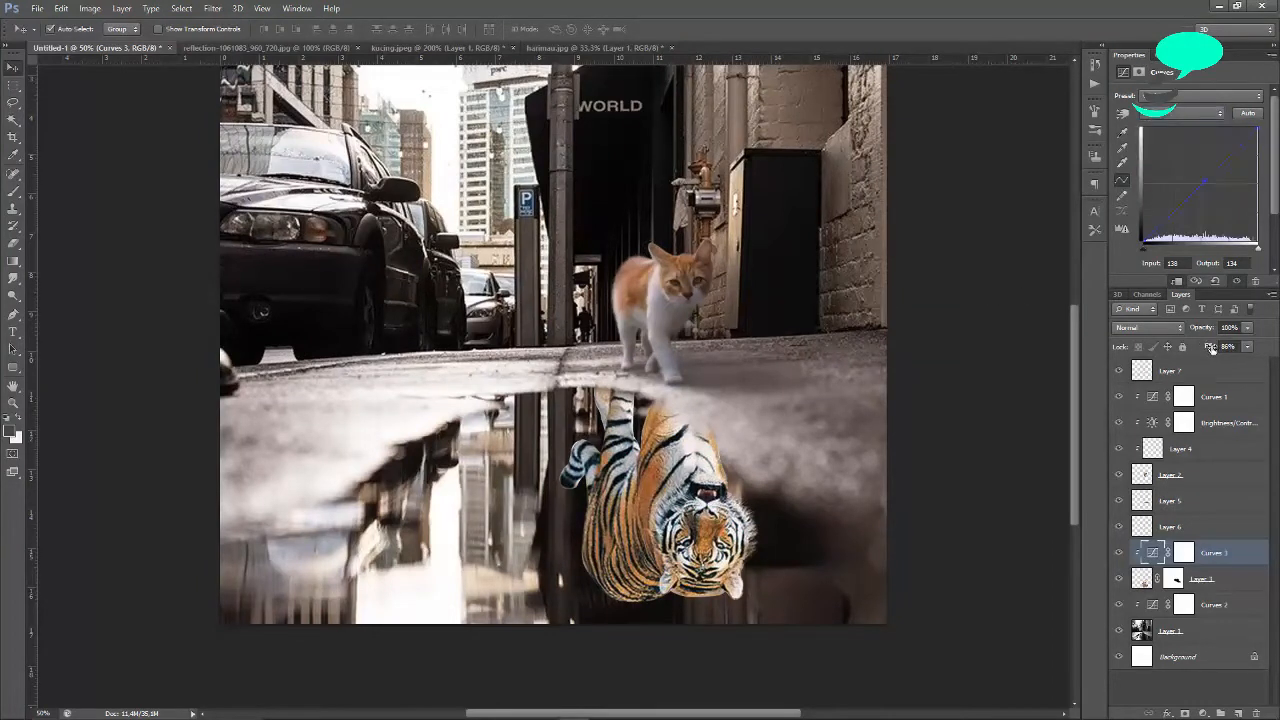
Lower Layer 3's fill to 68%, hide Layers 1, 2 and 5, and activate the tiger's mask for painting.
{"action": "left_click", "coordinate": [1196, 580]}
{"action": "mouse_move", "coordinate": [1208, 346]}
{"action": "left_mouse_down"}
{"action": "mouse_move", "coordinate": [1191, 348]}
{"action": "mouse_move", "coordinate": [1206, 352]}
{"action": "left_mouse_up"}
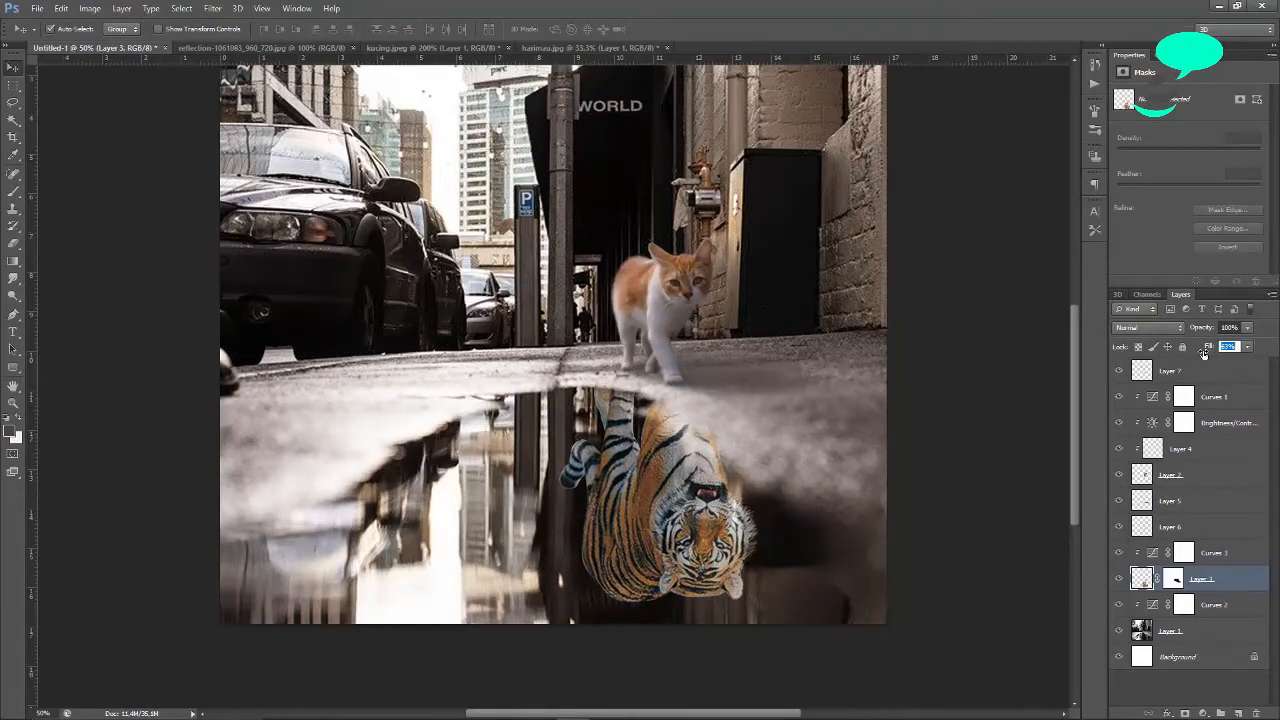
{"action": "left_click", "coordinate": [1119, 630]}
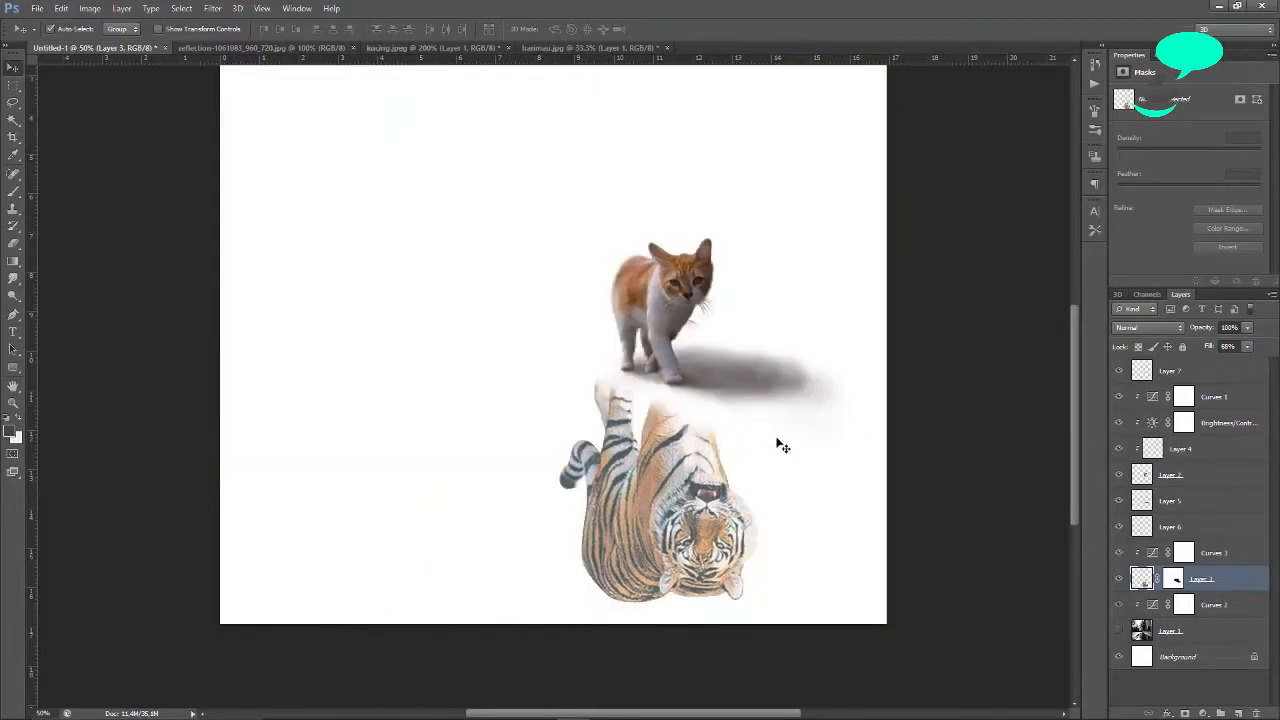
{"action": "left_click", "coordinate": [13, 191]}
{"action": "left_click", "coordinate": [1173, 578]}
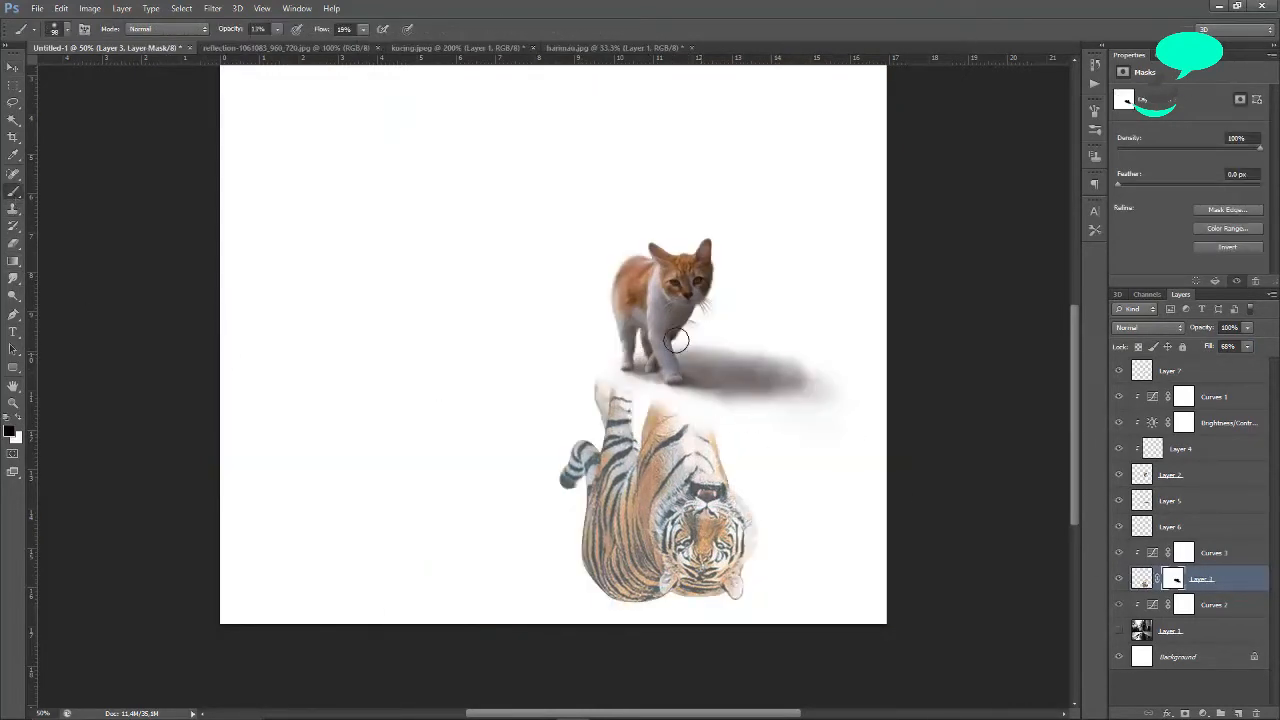
{"action": "left_click", "coordinate": [1119, 501]}
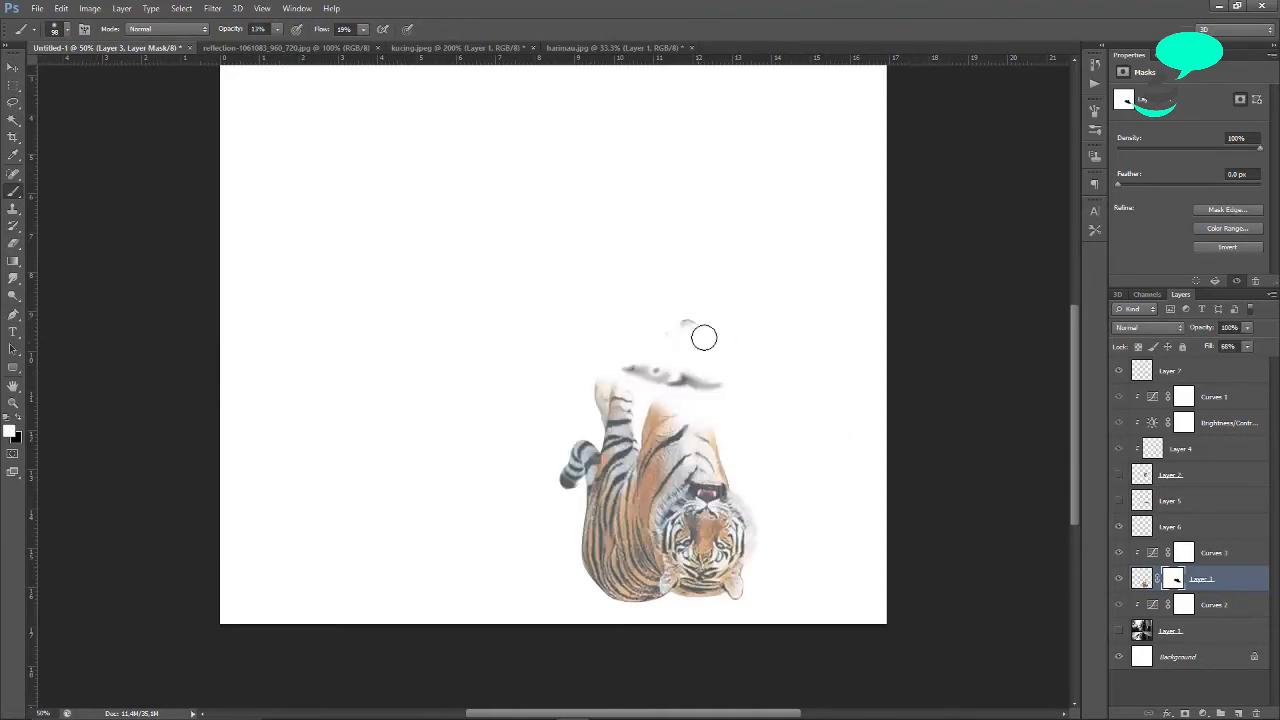
Mask out the remnants above the tiger's paws with the Brush at 100% opacity and flow, and show the hidden layers.
{"action": "left_click", "coordinate": [18, 245]}
{"action": "left_click", "coordinate": [14, 191]}
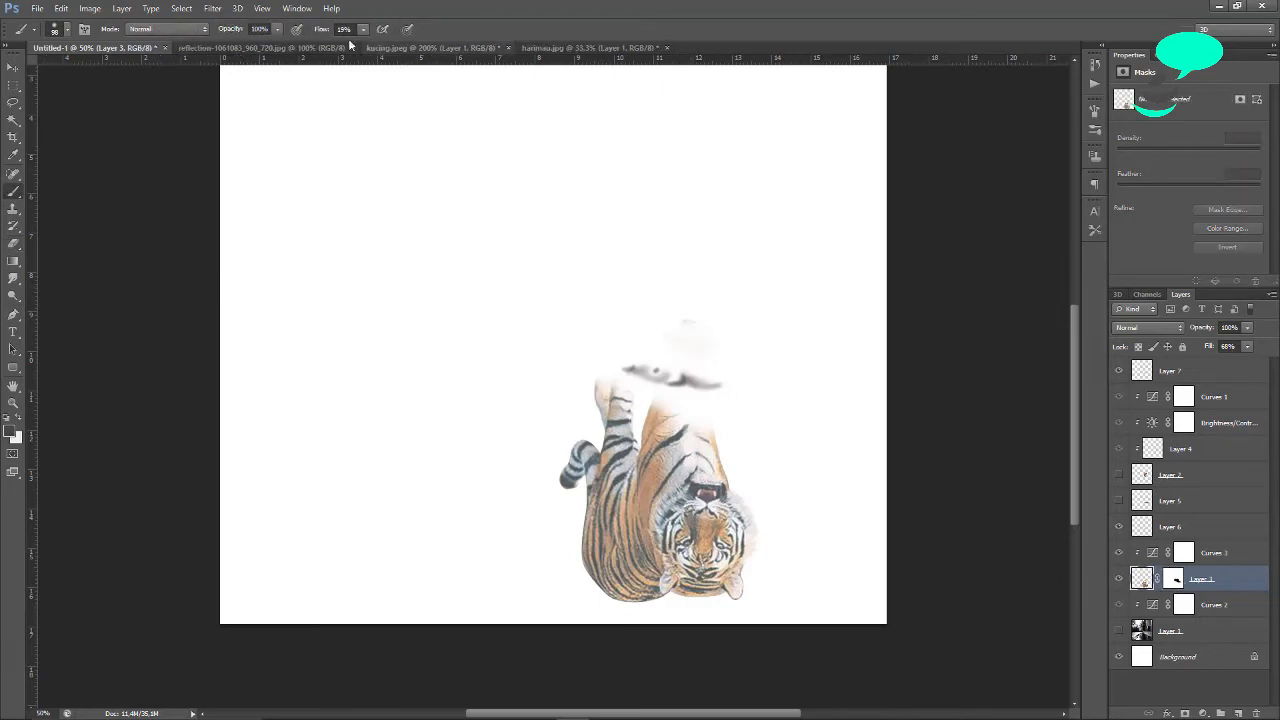
{"action": "key", "text": "ctrl+z"}
{"action": "key", "text": "x"}
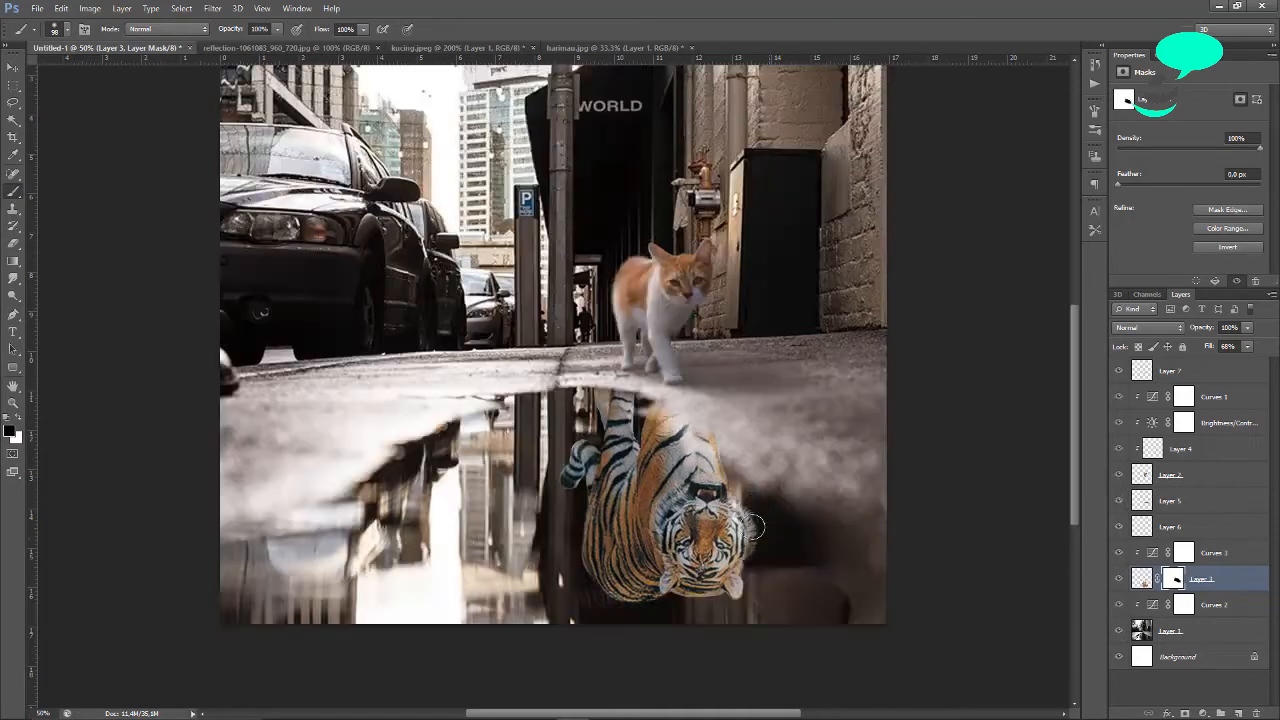
Add a Brightness/Contrast adjustment clipped to the tiger's Layer 3 with brightness 11 and contrast -14.
{"action": "left_click", "coordinate": [1142, 579]}
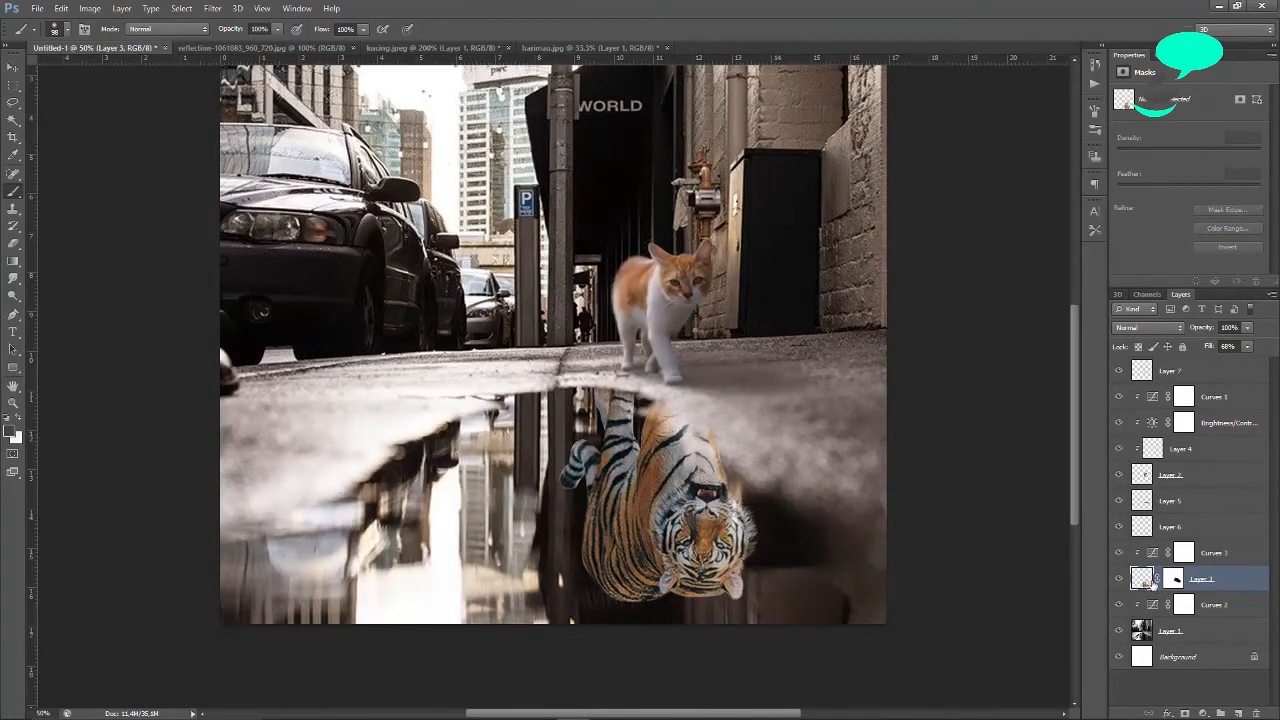
{"action": "right_click", "coordinate": [1153, 585]}
{"action": "left_click", "coordinate": [1203, 713]}
{"action": "left_click", "coordinate": [1205, 473]}
{"action": "left_click", "coordinate": [1170, 126]}
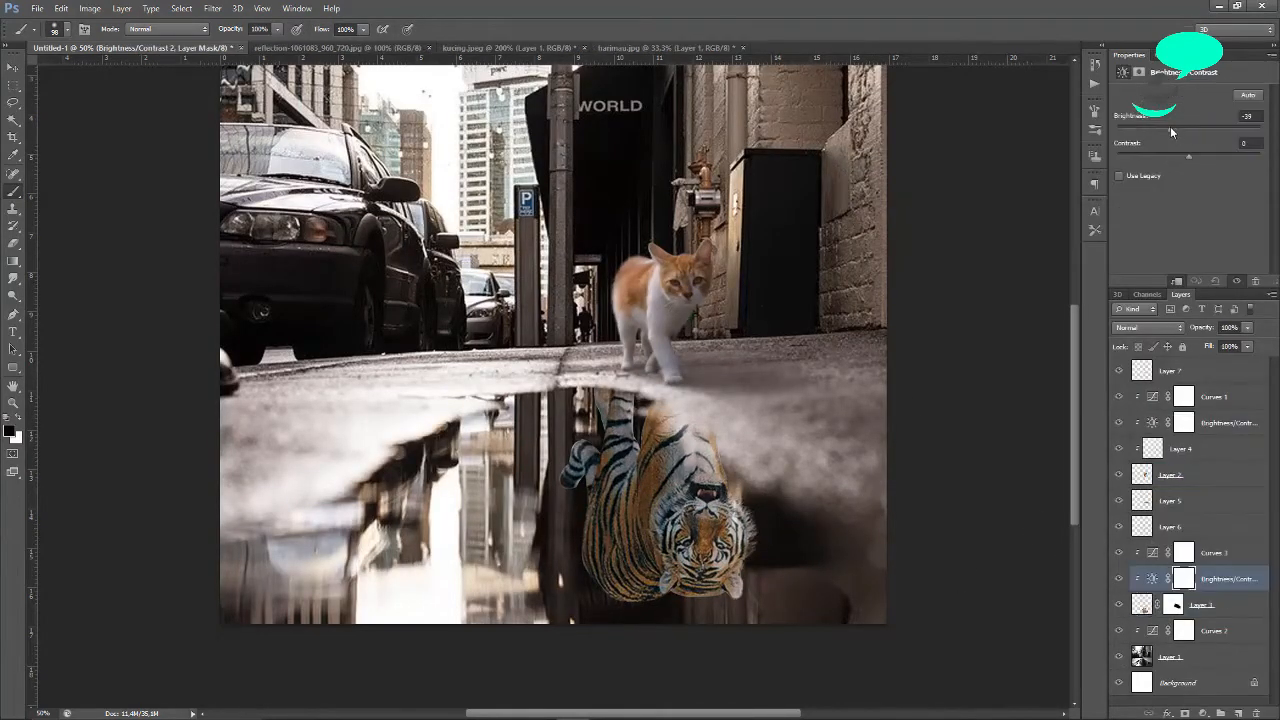
{"action": "left_click_drag", "start_coordinate": [1170, 128], "coordinate": [1181, 129]}
{"action": "left_click_drag", "start_coordinate": [1188, 157], "coordinate": [1169, 170]}
{"action": "mouse_move", "coordinate": [1181, 130]}
{"action": "left_mouse_down"}
{"action": "mouse_move", "coordinate": [1208, 133]}
{"action": "mouse_move", "coordinate": [1194, 134]}
{"action": "left_mouse_up"}
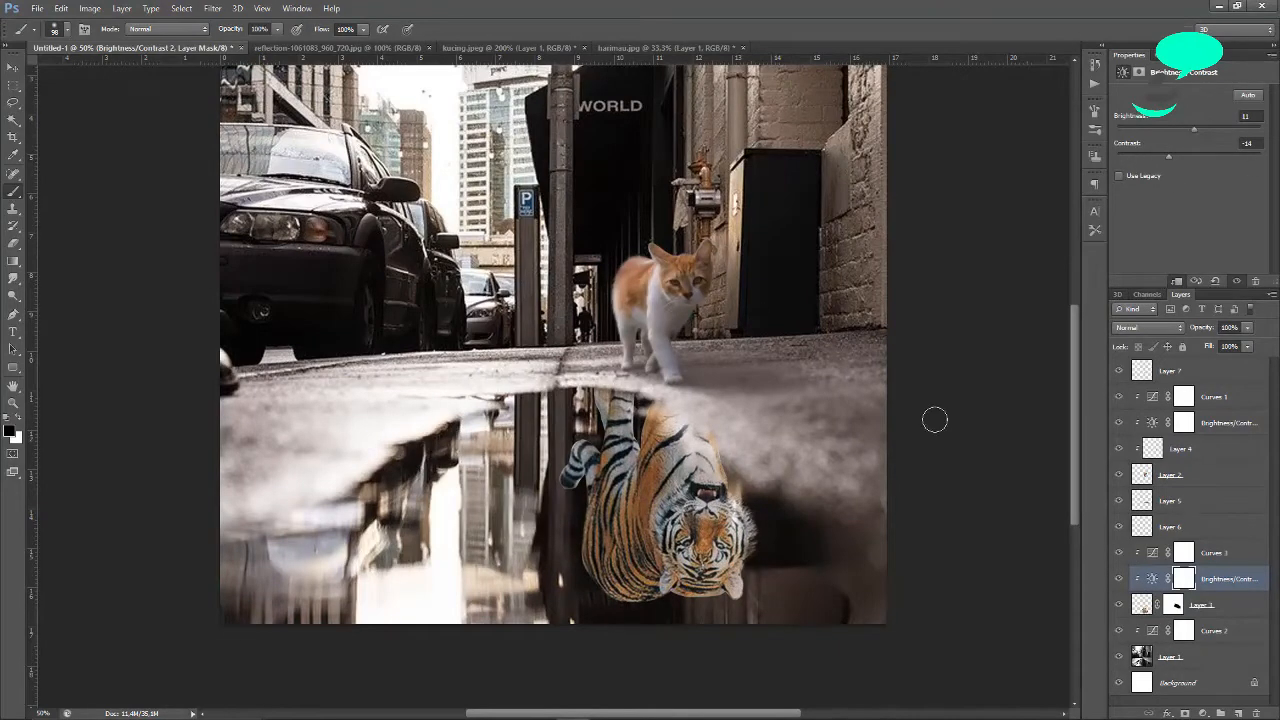
{"action": "scroll", "coordinate": [850, 460], "scroll_direction": "down", "scroll_amount": 4}
{"action": "scroll", "coordinate": [760, 496], "scroll_direction": "up", "scroll_amount": 2}
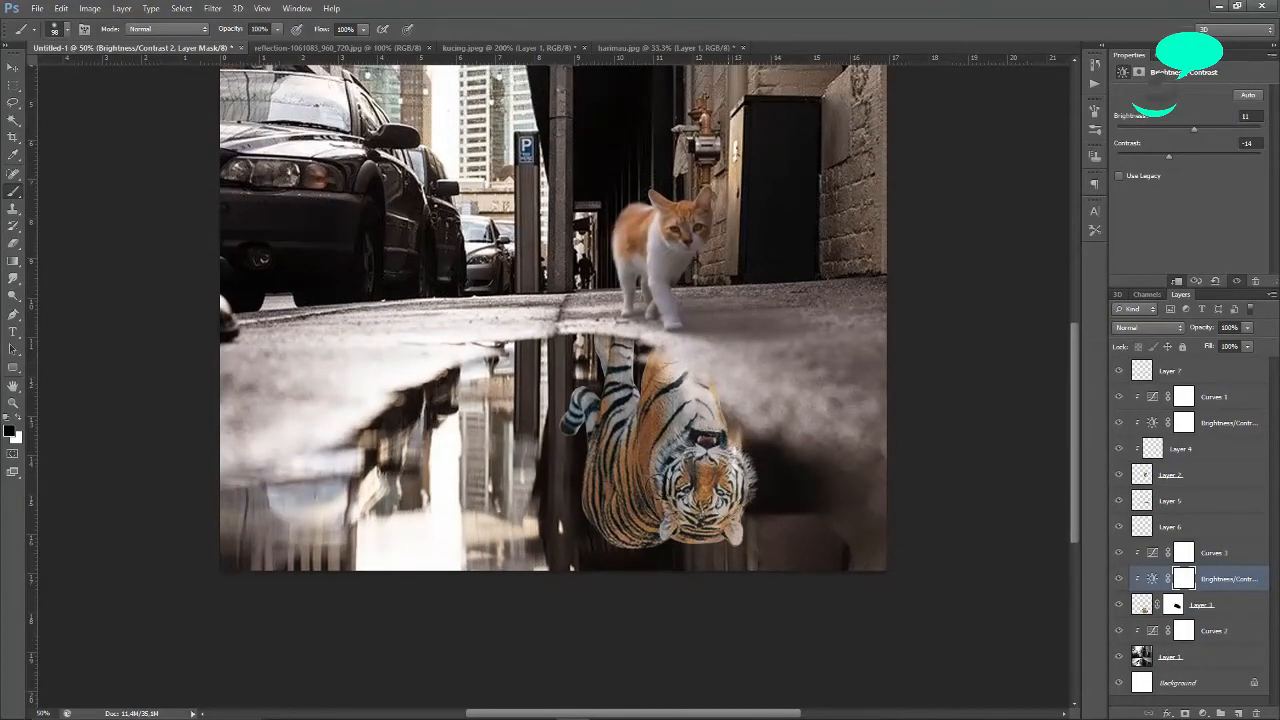
{"action": "scroll", "coordinate": [773, 660], "scroll_direction": "up", "scroll_amount": 5}
{"action": "scroll", "coordinate": [760, 650], "scroll_direction": "down", "scroll_amount": 1}
{"action": "left_click", "coordinate": [345, 706]}
{"action": "left_click", "coordinate": [362, 390]}
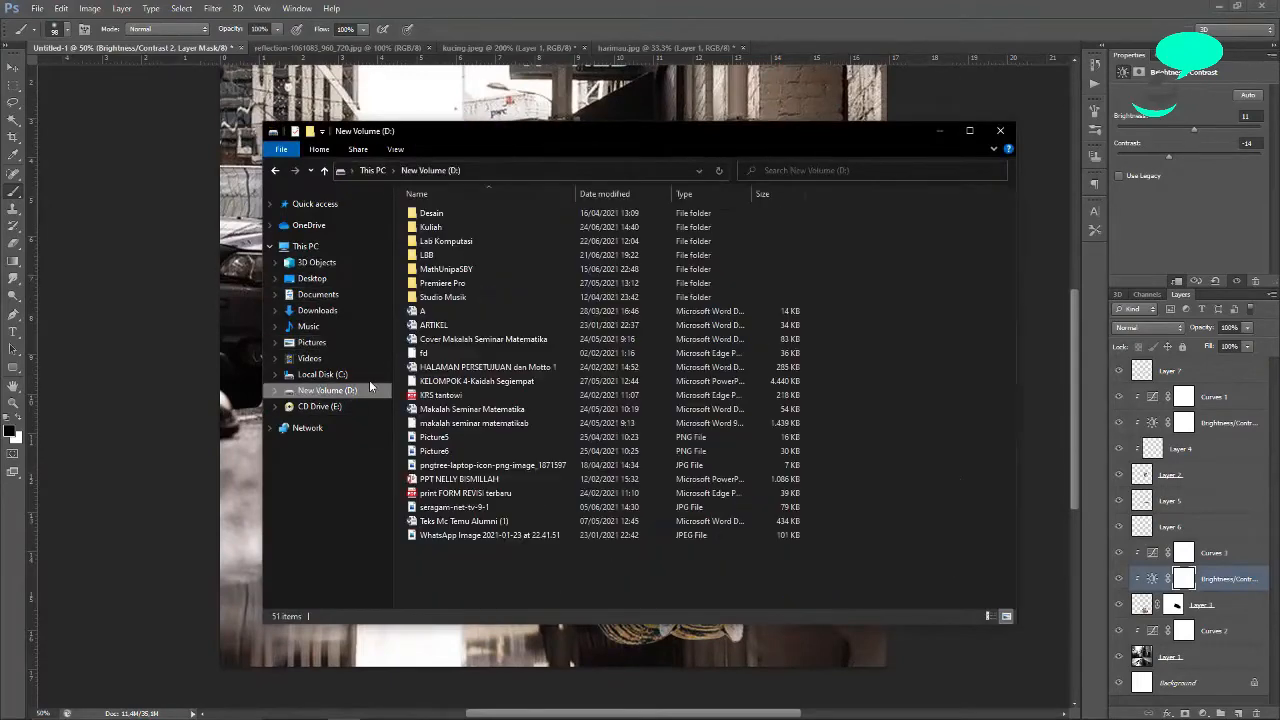
{"action": "double_click", "coordinate": [430, 227]}
{"action": "left_click", "coordinate": [880, 131]}
Open the image water-3651607_960_720.jpg from the Bebas folder inside UTS and desaturate it.
{"action": "left_click", "coordinate": [37, 8]}
{"action": "left_click", "coordinate": [45, 29]}
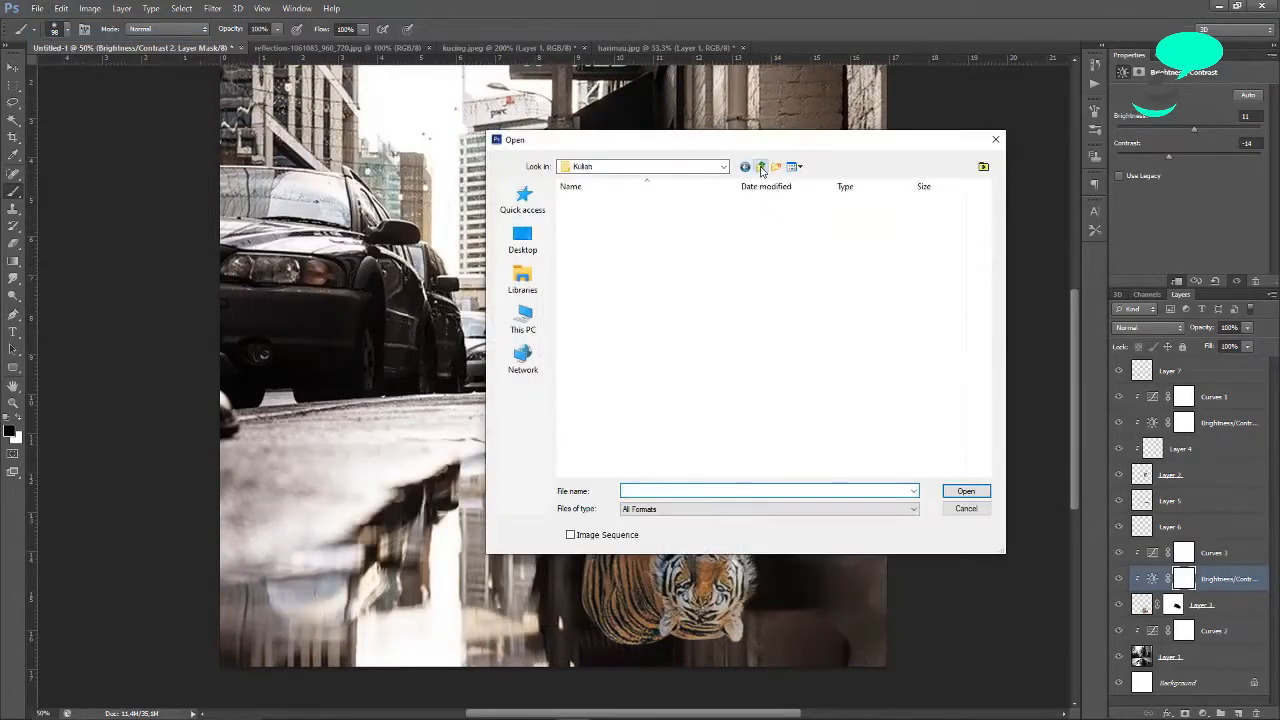
{"action": "double_click", "coordinate": [645, 294]}
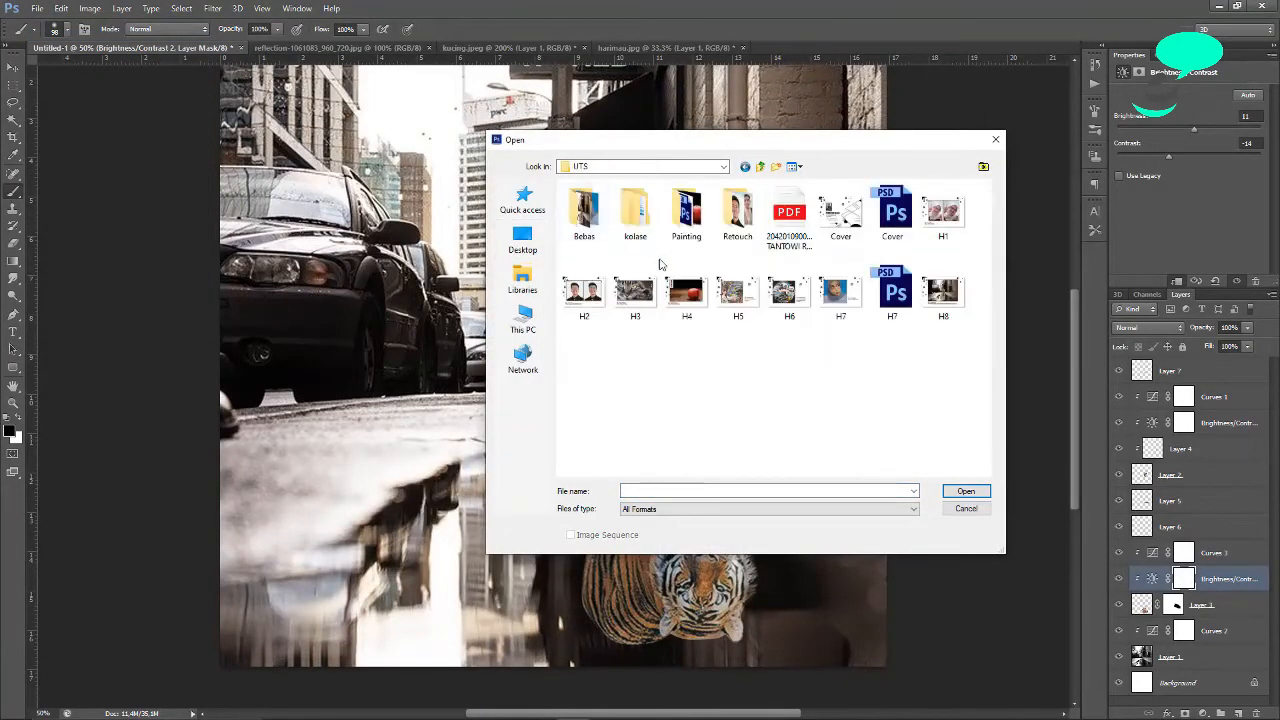
{"action": "double_click", "coordinate": [585, 212]}
{"action": "double_click", "coordinate": [945, 323]}
{"action": "key", "text": "ctrl+shift+u"}
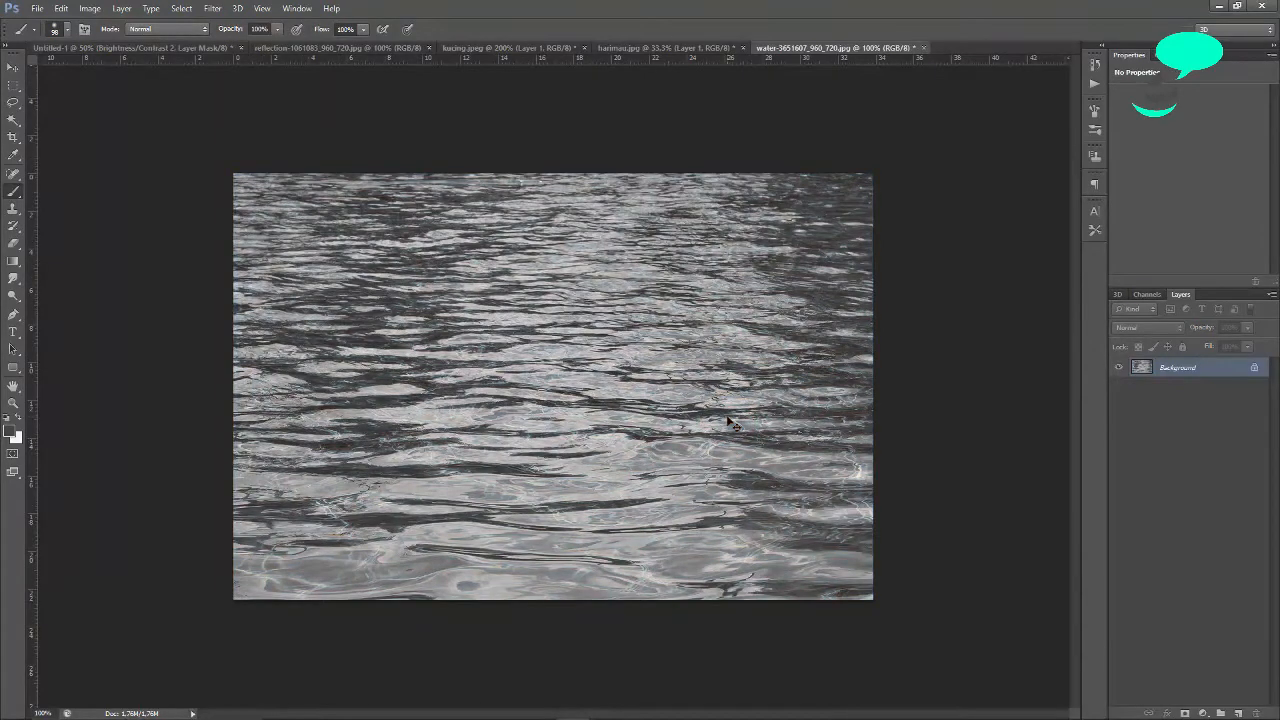
Copy the water image into Untitled-1 as an unclipped layer directly below Layer 6, aligned to the canvas's lower-left corner.
{"action": "left_click", "coordinate": [12, 68]}
{"action": "left_click_drag", "start_coordinate": [650, 327], "coordinate": [572, 442]}
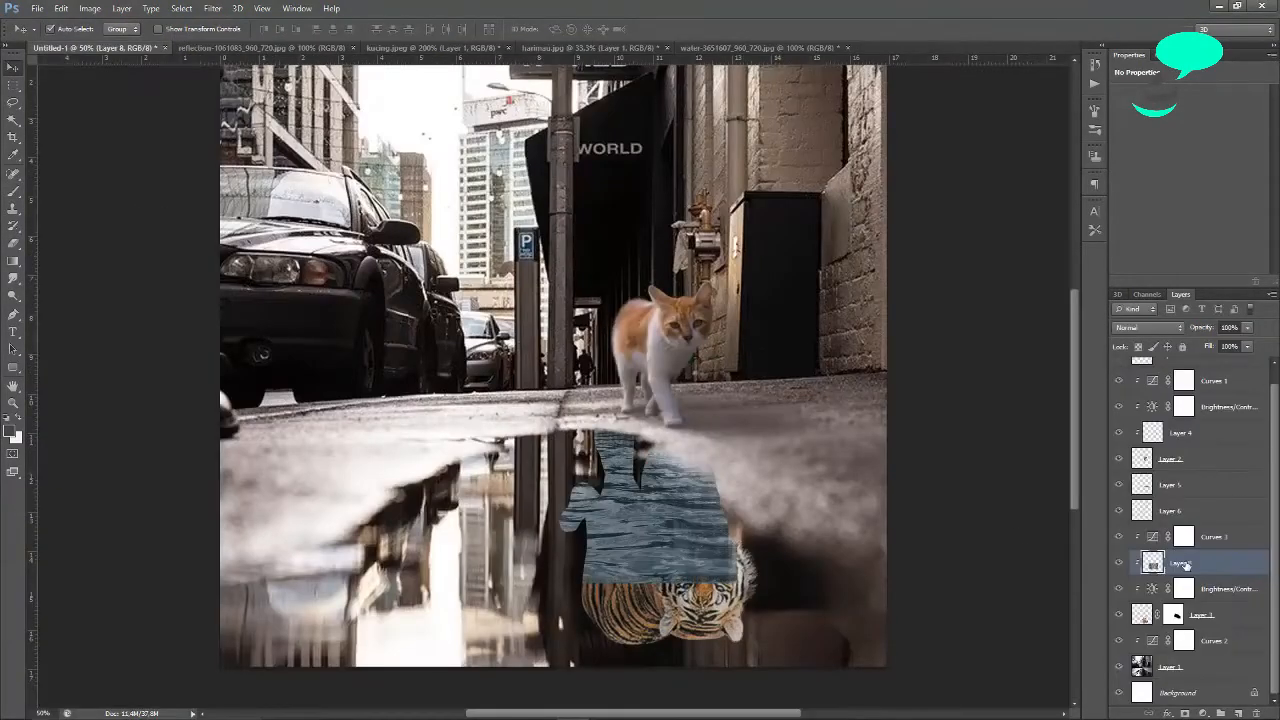
{"action": "left_click_drag", "start_coordinate": [1188, 566], "coordinate": [1203, 628]}
{"action": "left_click_drag", "start_coordinate": [560, 432], "coordinate": [525, 440]}
{"action": "left_click_drag", "start_coordinate": [1211, 616], "coordinate": [1211, 526]}
{"action": "left_click_drag", "start_coordinate": [562, 432], "coordinate": [401, 508]}
Enlarge the water texture on Layer 8 to span the full canvas width over the puddle area.
{"action": "key", "text": "ctrl+t"}
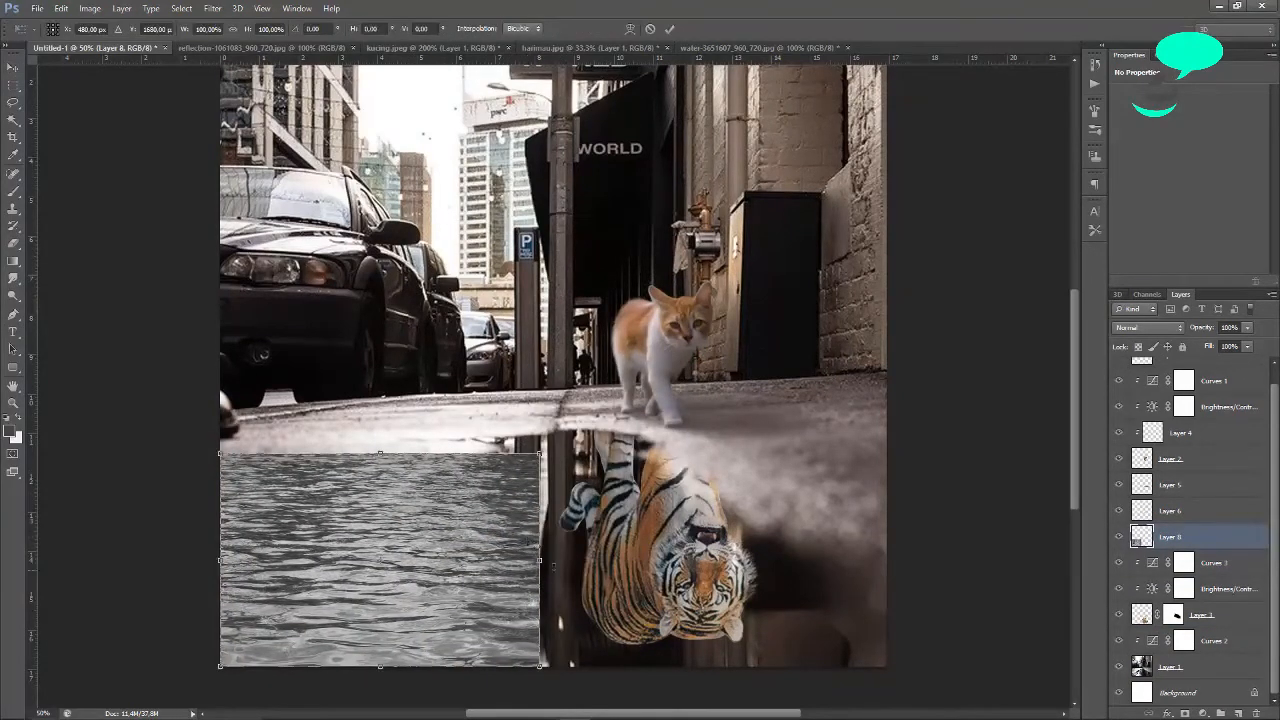
{"action": "left_click_drag", "start_coordinate": [540, 552], "coordinate": [966, 550]}
{"action": "left_click_drag", "start_coordinate": [901, 557], "coordinate": [874, 558]}
{"action": "key", "text": "Return"}
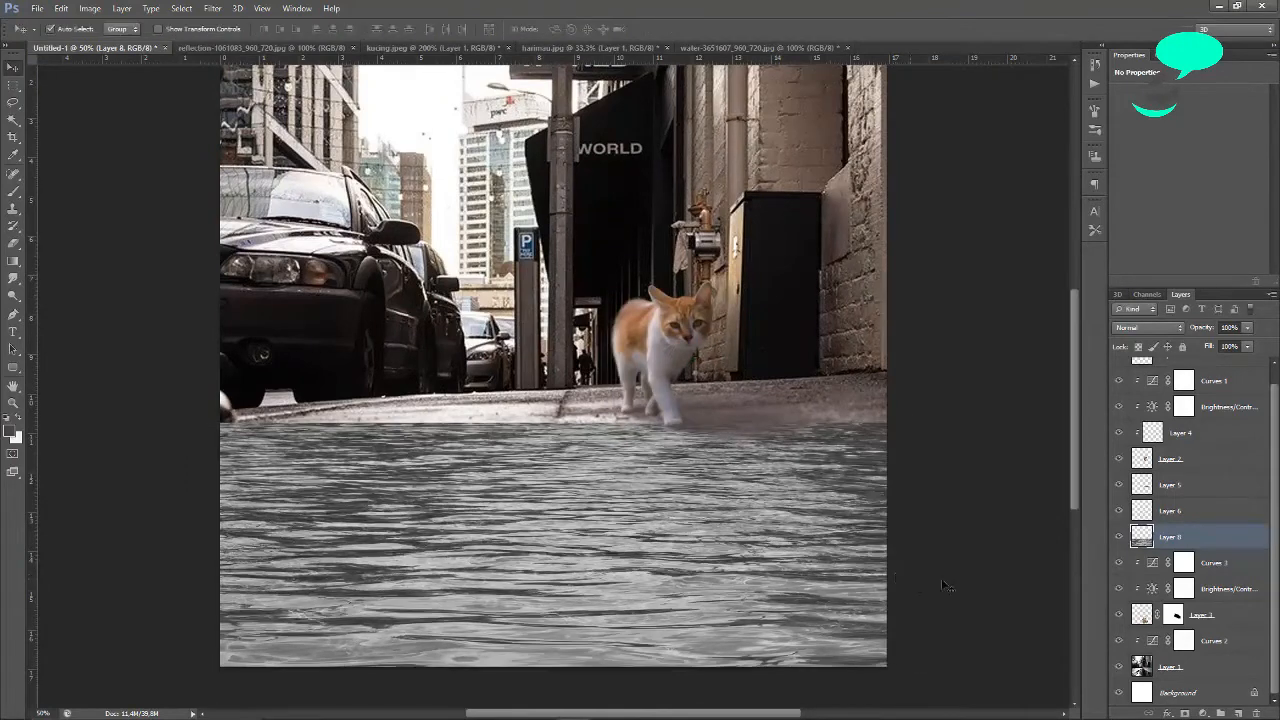
Add a mask to Layer 8, lower its fill to 32%, and paint the water off the pavement with a soft 176 px Brush.
{"action": "left_click", "coordinate": [1185, 713]}
{"action": "left_click_drag", "start_coordinate": [1207, 349], "coordinate": [1202, 350]}
{"action": "left_click", "coordinate": [14, 191]}
{"action": "left_click", "coordinate": [67, 30]}
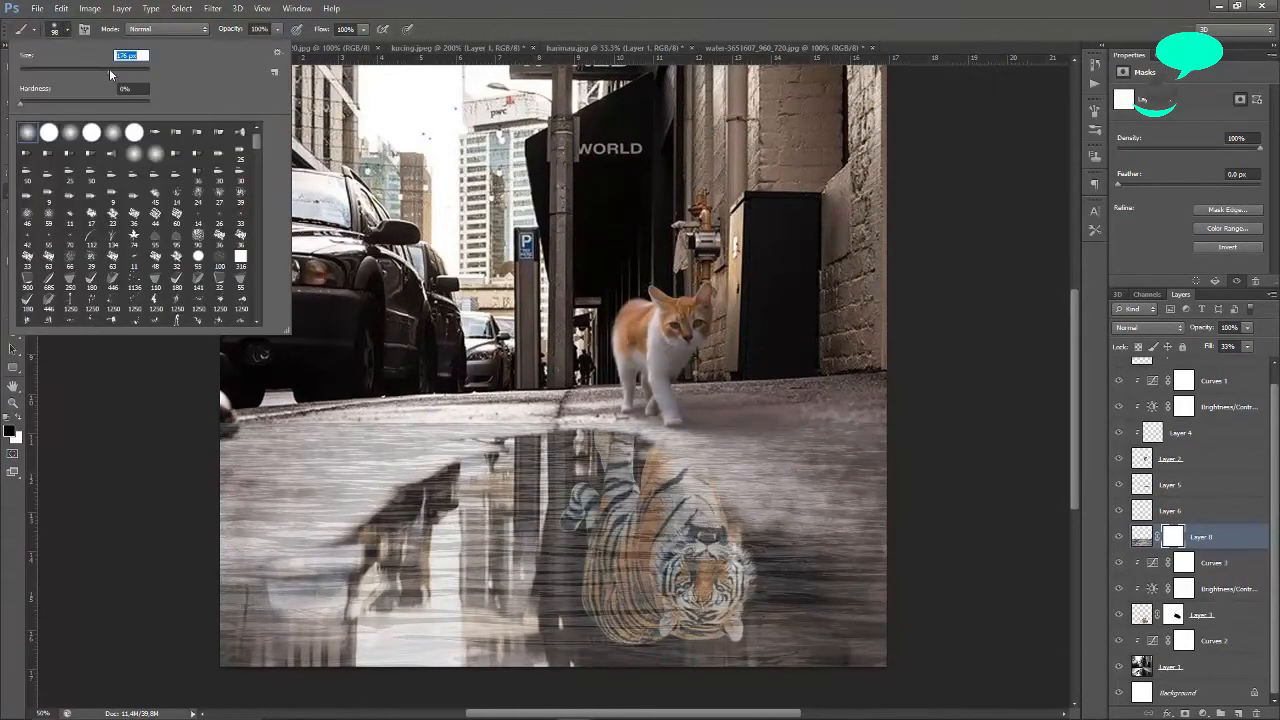
{"action": "mouse_move", "coordinate": [876, 455]}
{"action": "left_mouse_down"}
{"action": "mouse_move", "coordinate": [719, 470]}
{"action": "mouse_move", "coordinate": [835, 547]}
{"action": "mouse_move", "coordinate": [532, 408]}
{"action": "mouse_move", "coordinate": [421, 450]}
{"action": "mouse_move", "coordinate": [319, 530]}
{"action": "mouse_move", "coordinate": [333, 460]}
{"action": "mouse_move", "coordinate": [327, 388]}
{"action": "mouse_move", "coordinate": [179, 541]}
{"action": "left_mouse_up"}
{"action": "left_click", "coordinate": [1118, 666]}
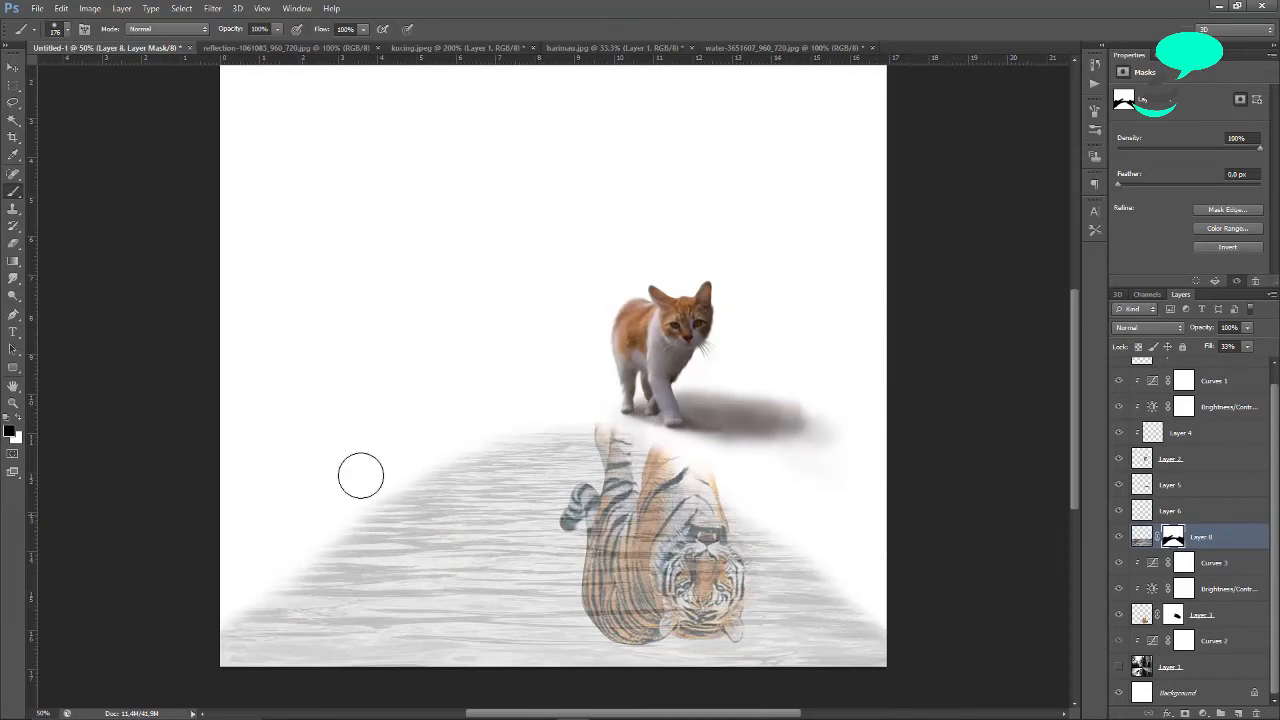
{"action": "left_click", "coordinate": [1118, 666]}
Try Screen blending on the water texture of Layer 8, and settle on Lighten.
{"action": "left_click", "coordinate": [1150, 327]}
{"action": "left_click", "coordinate": [1160, 455]}
{"action": "left_click", "coordinate": [1150, 327]}
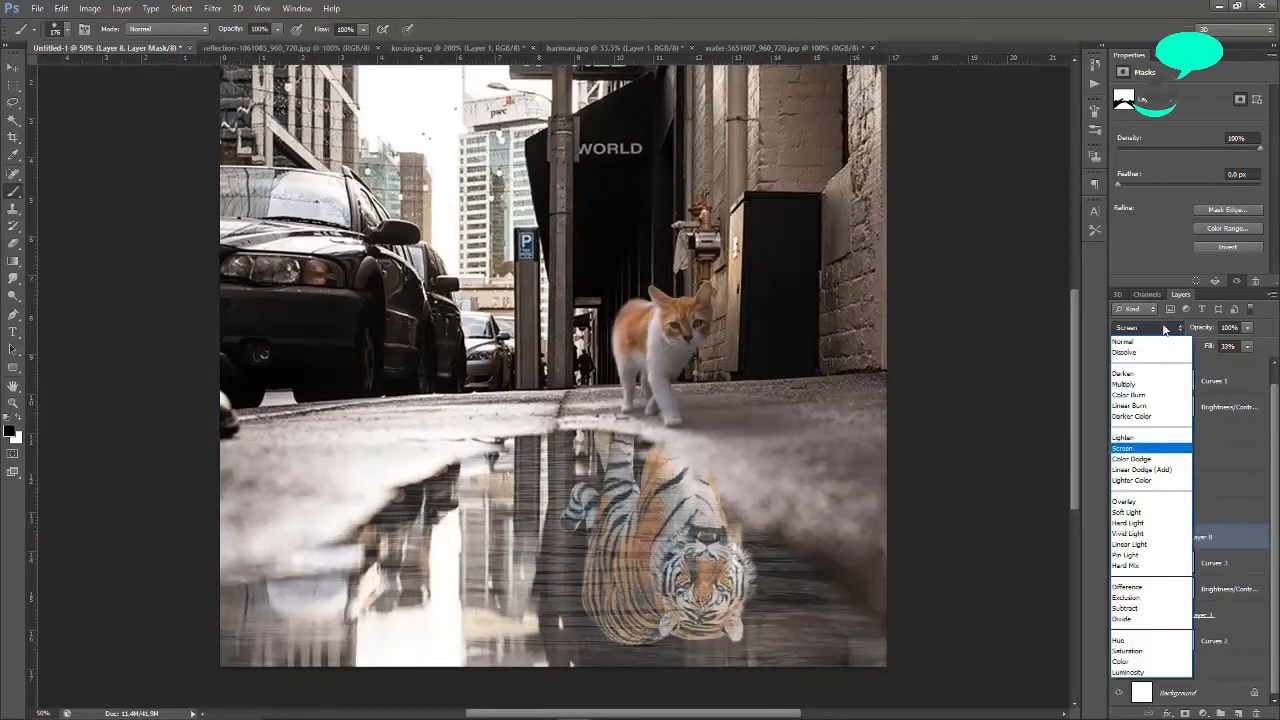
{"action": "left_click", "coordinate": [1153, 440]}
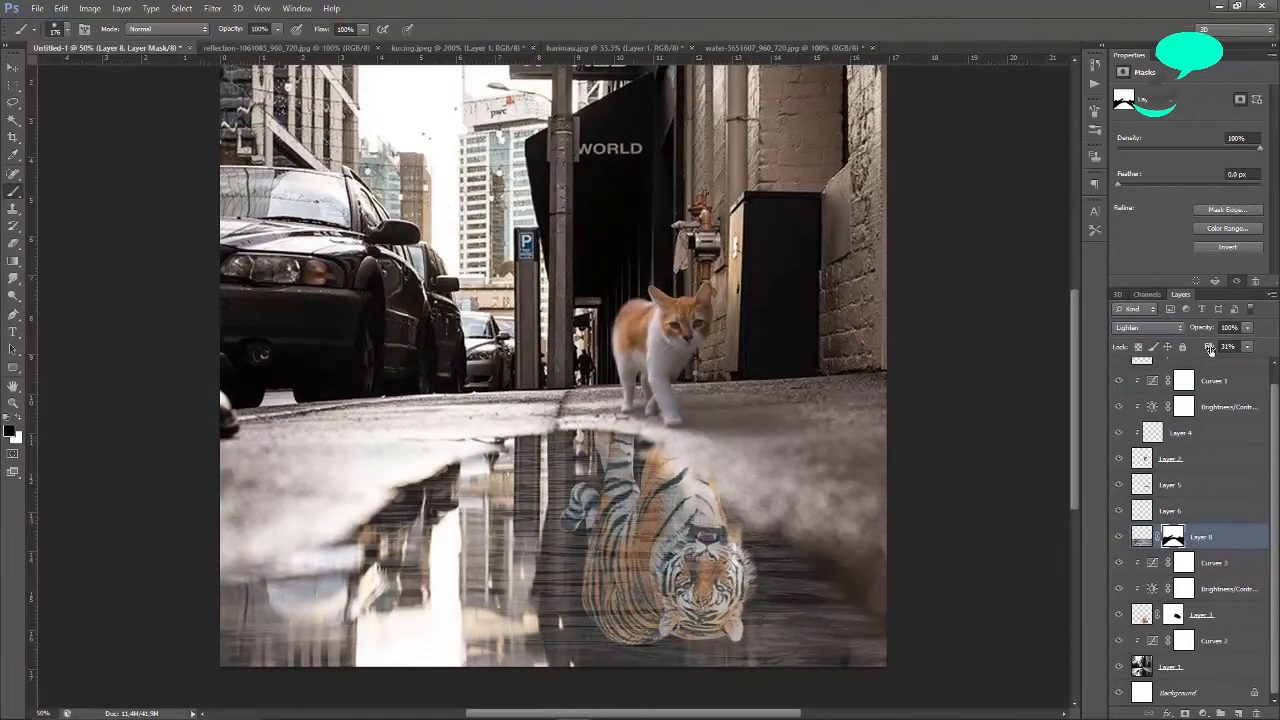
Lower the fill of the water texture on Layer 8 to 18%.
{"action": "left_click", "coordinate": [1141, 538]}
{"action": "left_click_drag", "start_coordinate": [1215, 347], "coordinate": [1204, 352]}
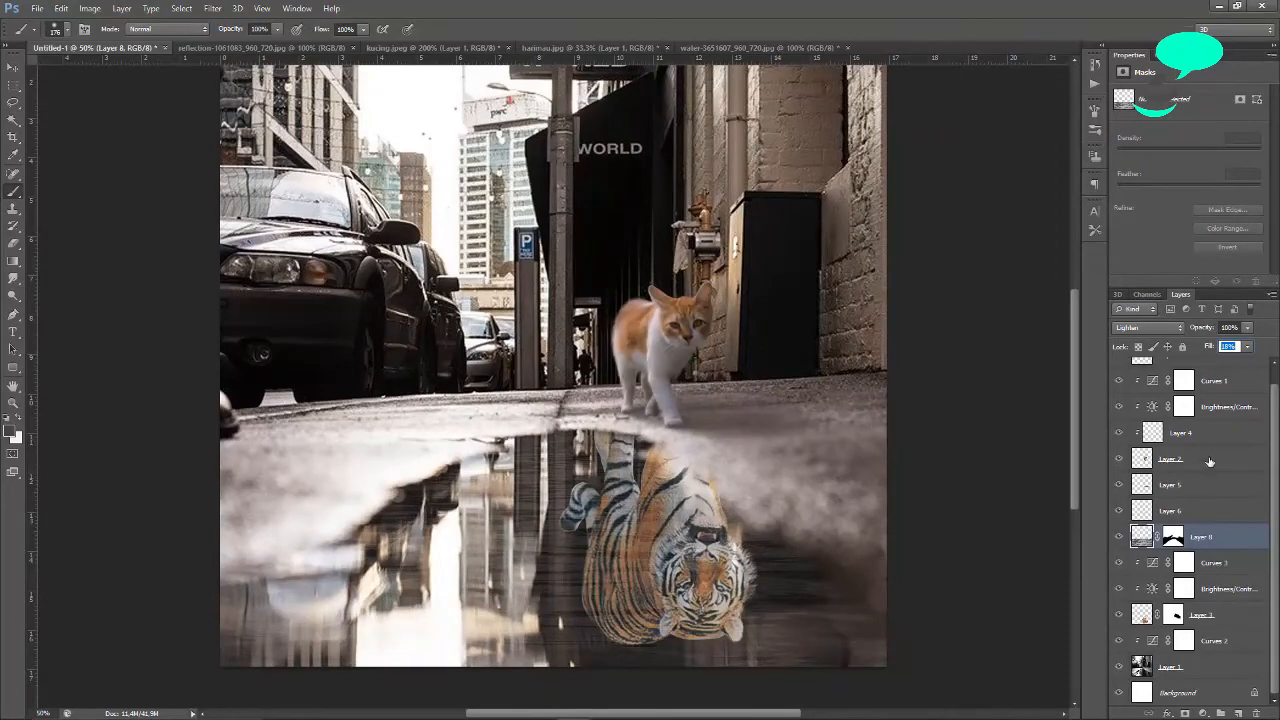
Warp the tiger reflection with horizontal ripples in Liquify, using brush size 20 and brush pressure 72.
{"action": "left_click", "coordinate": [1146, 618]}
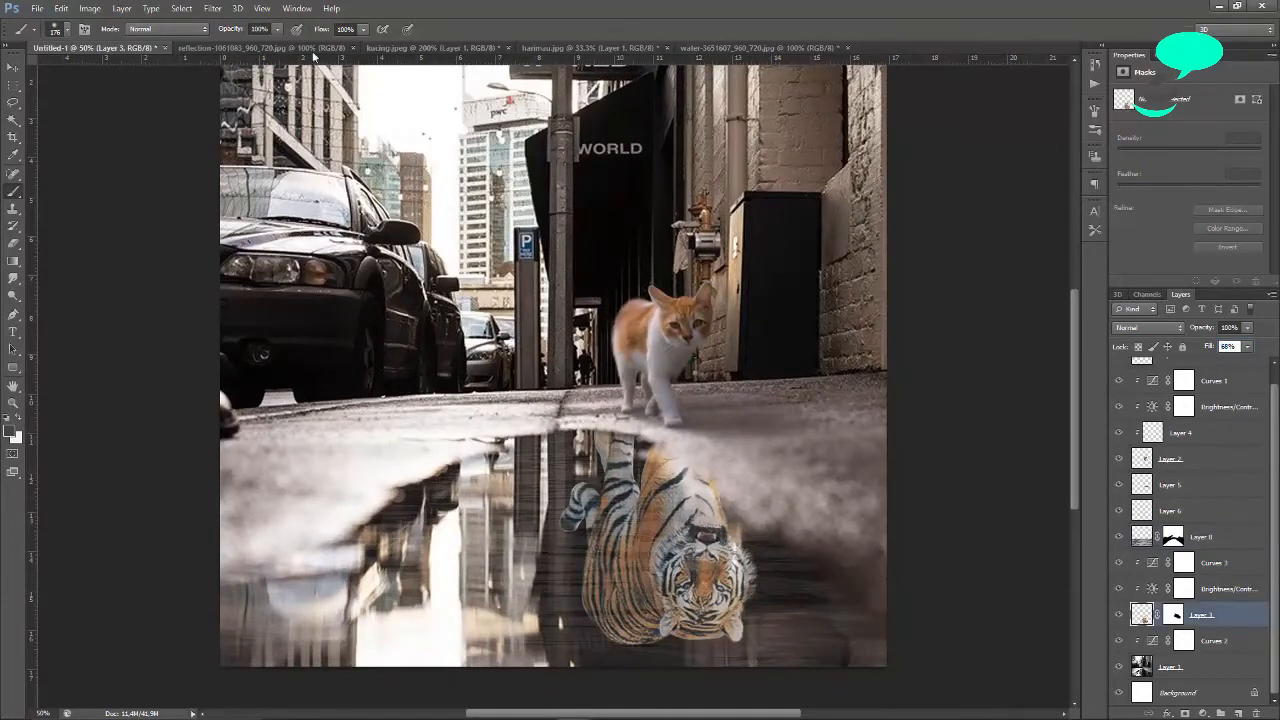
{"action": "left_click", "coordinate": [214, 9]}
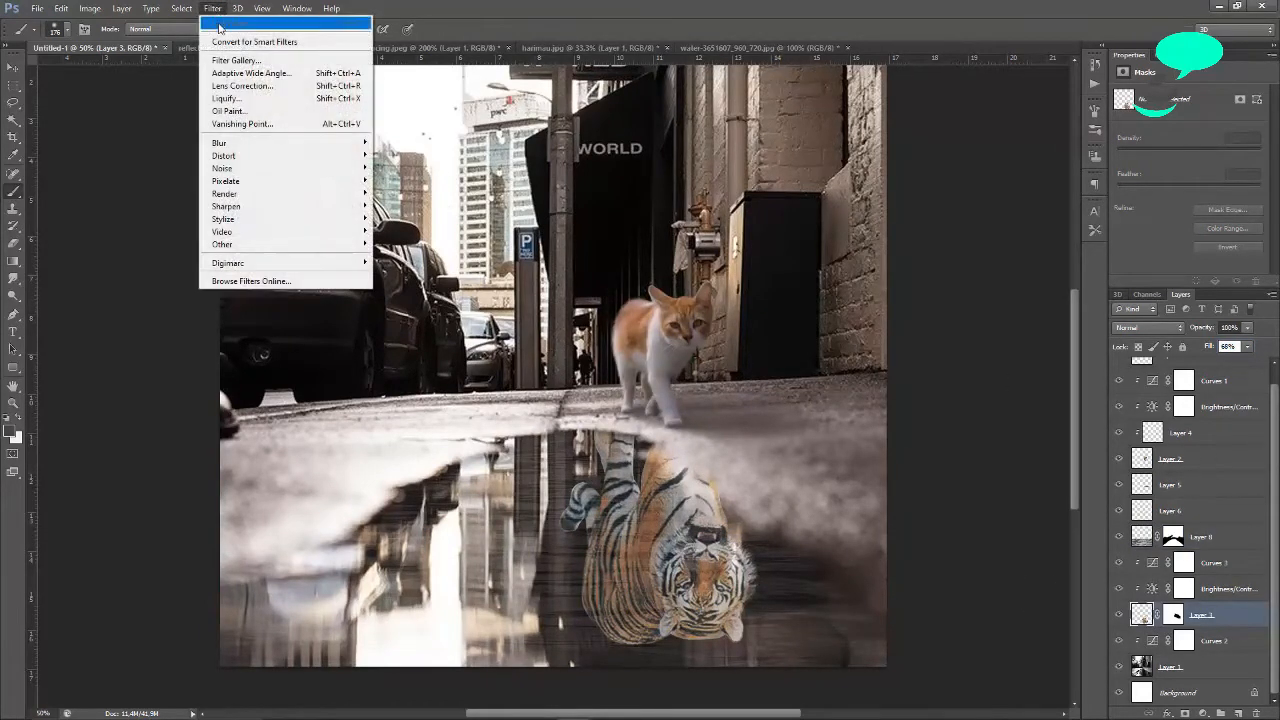
{"action": "left_click", "coordinate": [226, 99]}
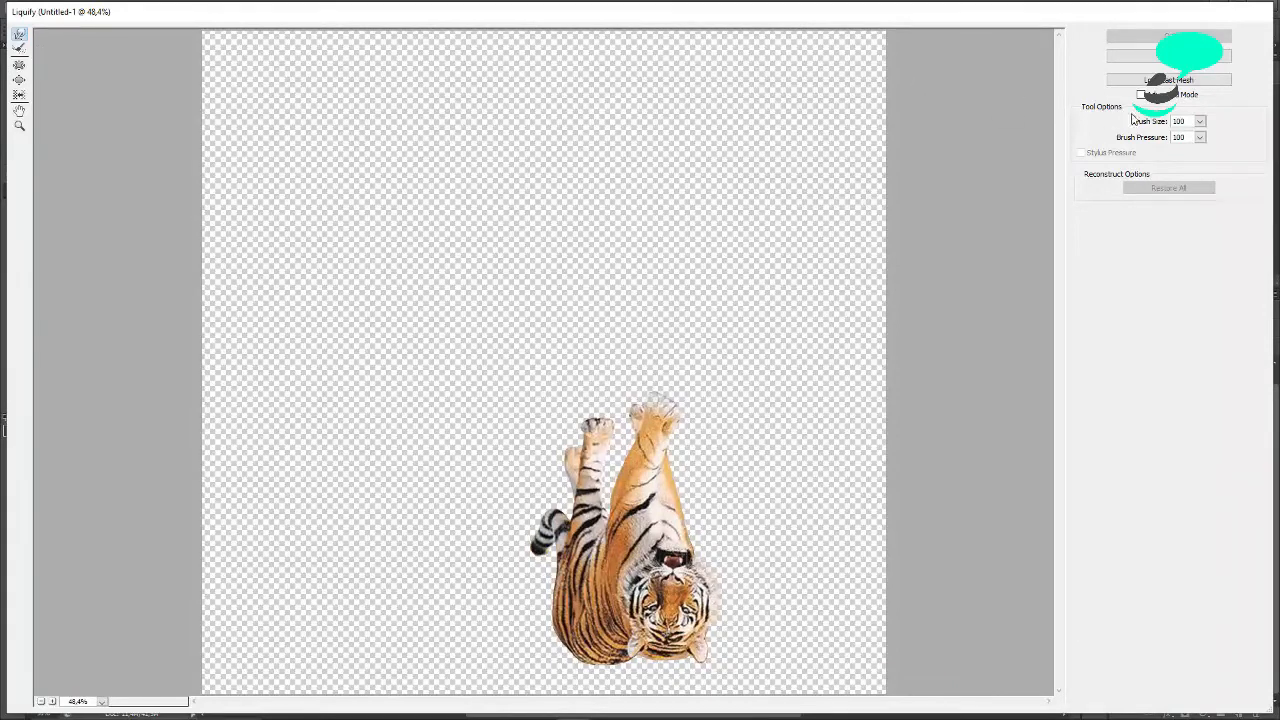
{"action": "left_click", "coordinate": [1201, 121]}
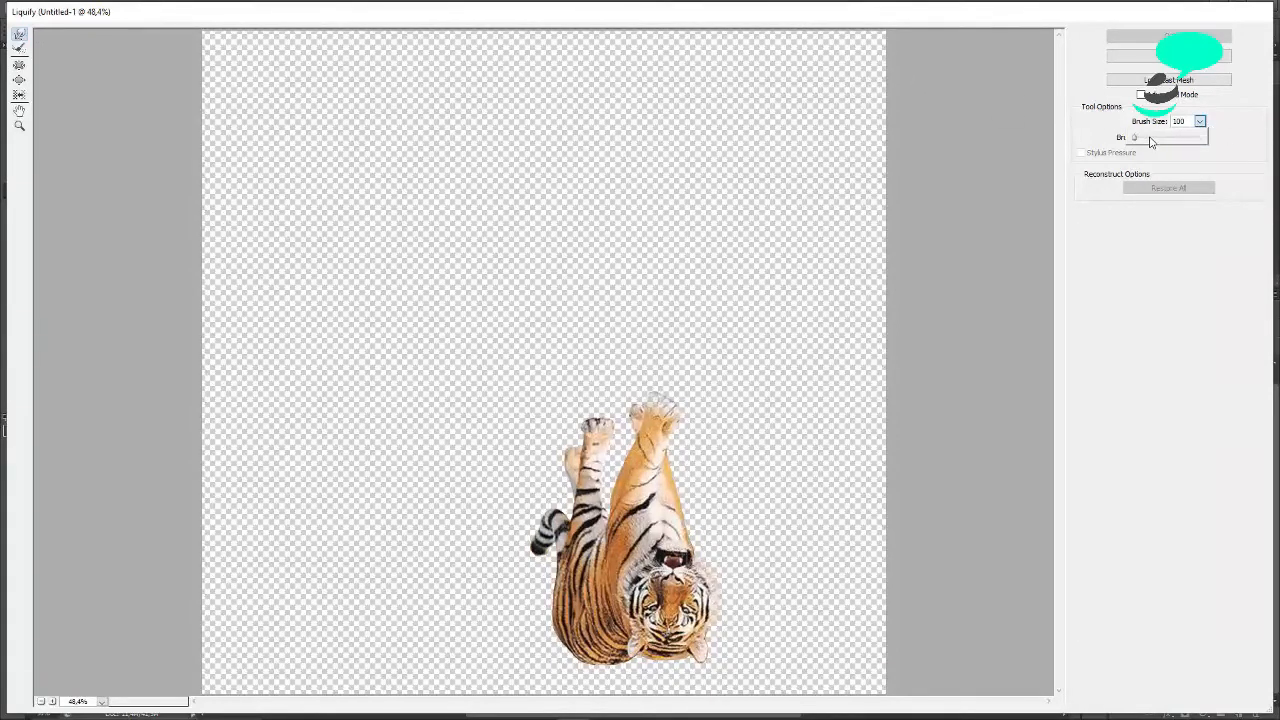
{"action": "left_click", "coordinate": [1189, 123]}
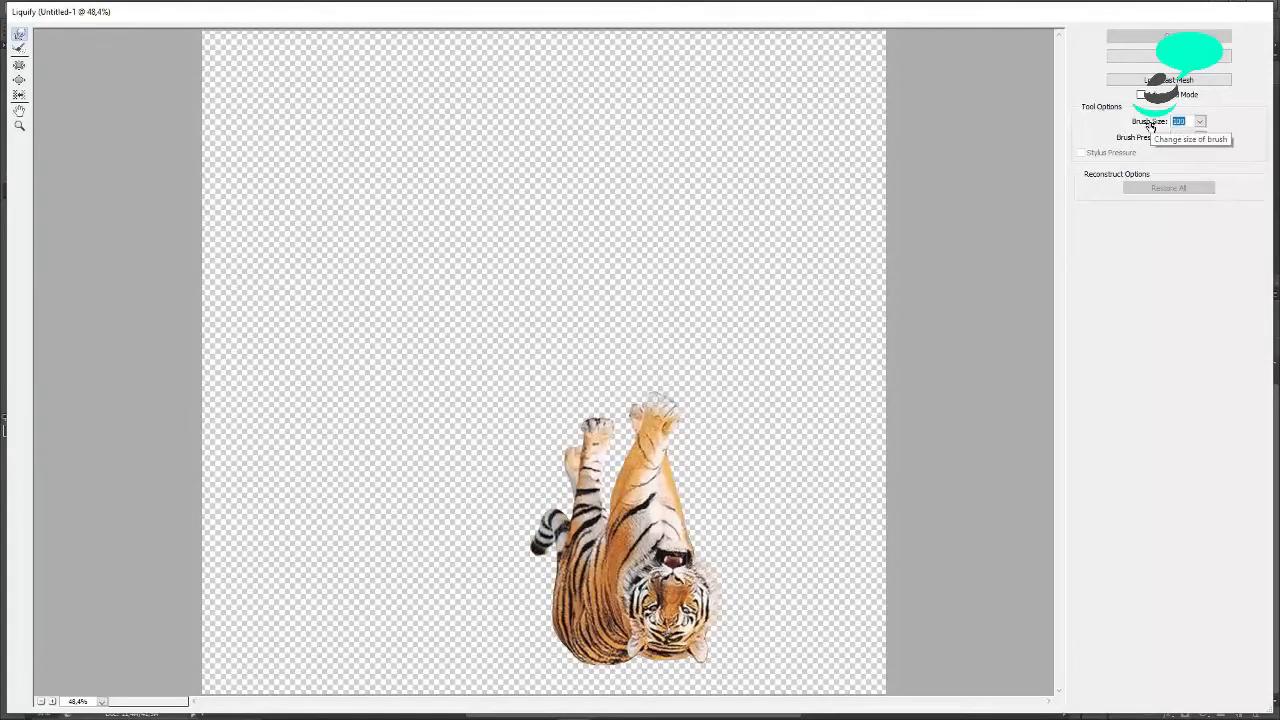
{"action": "type", "text": "10"}
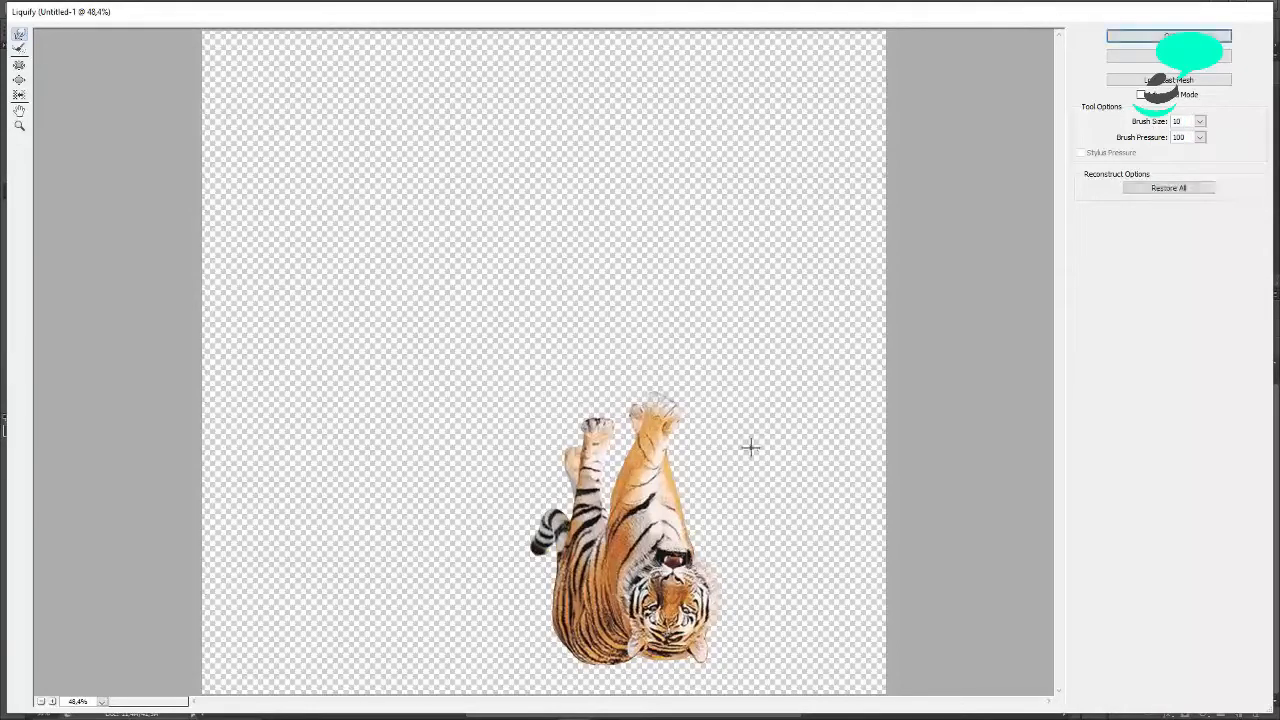
{"action": "left_click", "coordinate": [1200, 121]}
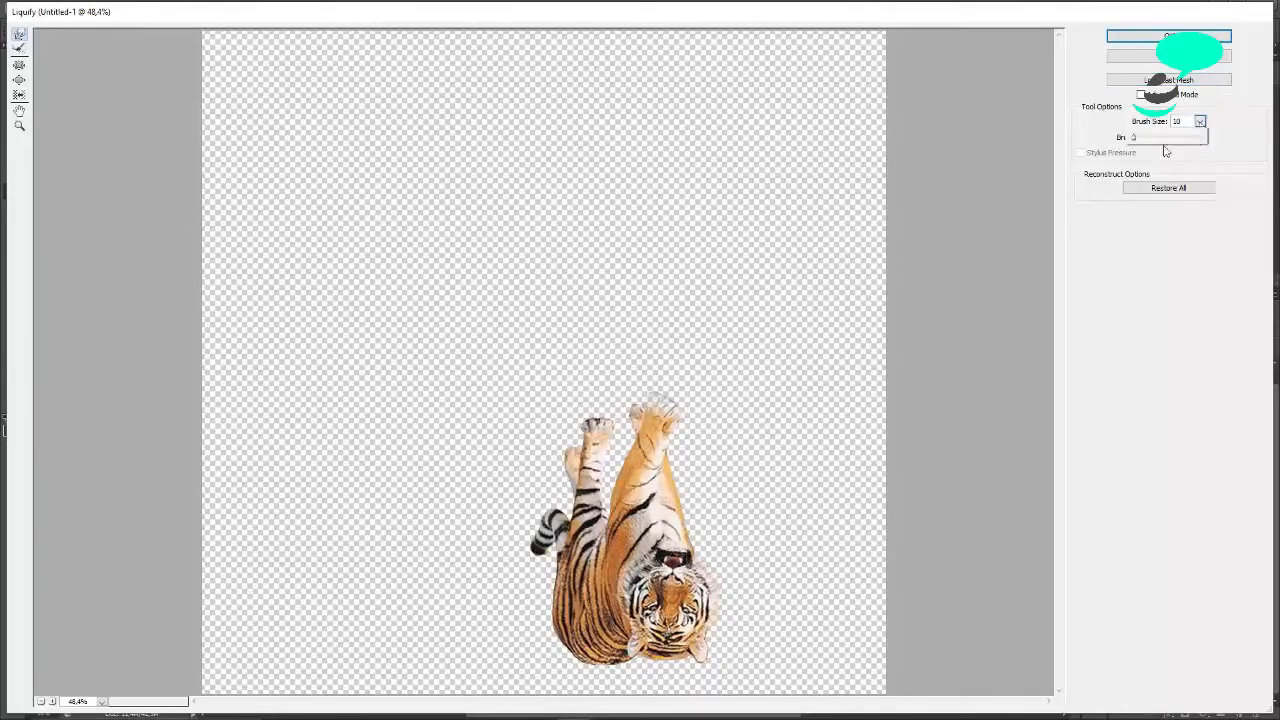
{"action": "left_click", "coordinate": [1159, 128]}
{"action": "type", "text": "2"}
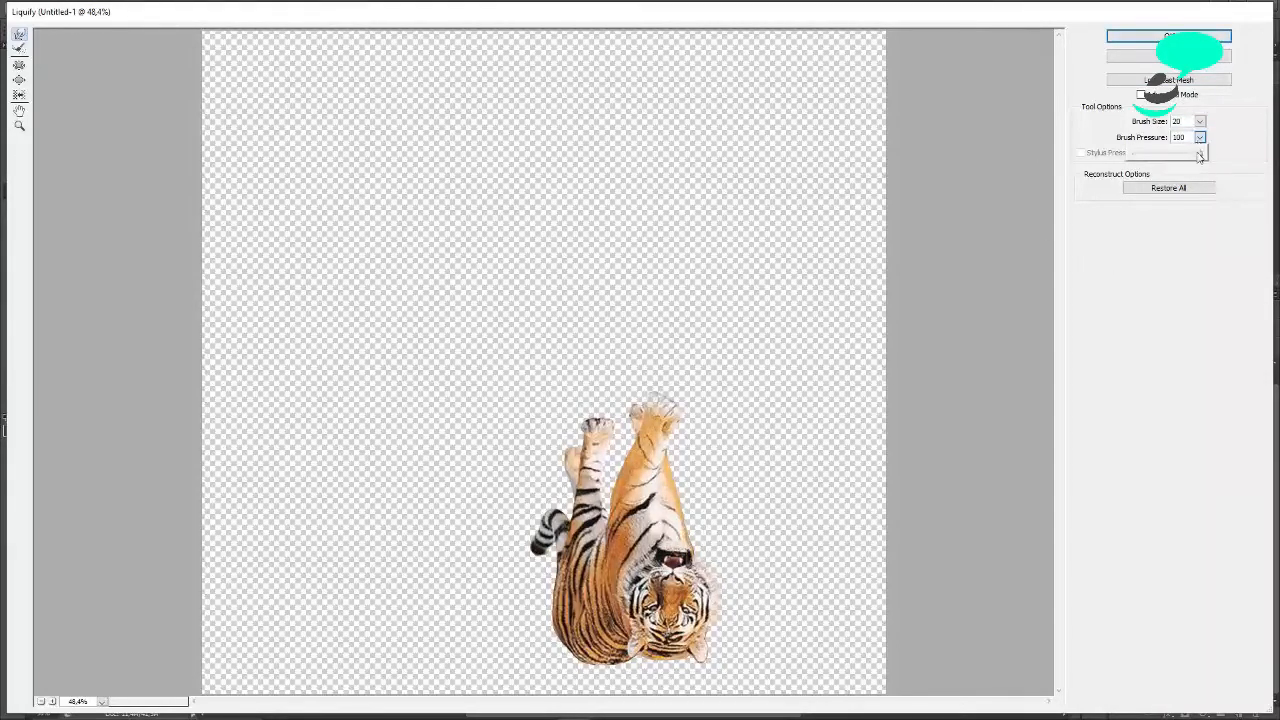
{"action": "left_click", "coordinate": [1150, 177]}
{"action": "mouse_move", "coordinate": [539, 622]}
{"action": "left_mouse_down"}
{"action": "mouse_move", "coordinate": [753, 657]}
{"action": "mouse_move", "coordinate": [490, 631]}
{"action": "mouse_move", "coordinate": [530, 649]}
{"action": "mouse_move", "coordinate": [752, 659]}
{"action": "mouse_move", "coordinate": [530, 631]}
{"action": "mouse_move", "coordinate": [732, 629]}
{"action": "mouse_move", "coordinate": [538, 624]}
{"action": "mouse_move", "coordinate": [499, 562]}
{"action": "mouse_move", "coordinate": [752, 556]}
{"action": "mouse_move", "coordinate": [506, 542]}
{"action": "mouse_move", "coordinate": [708, 536]}
{"action": "mouse_move", "coordinate": [589, 528]}
{"action": "mouse_move", "coordinate": [700, 519]}
{"action": "mouse_move", "coordinate": [548, 506]}
{"action": "mouse_move", "coordinate": [723, 500]}
{"action": "mouse_move", "coordinate": [767, 613]}
{"action": "left_mouse_up"}
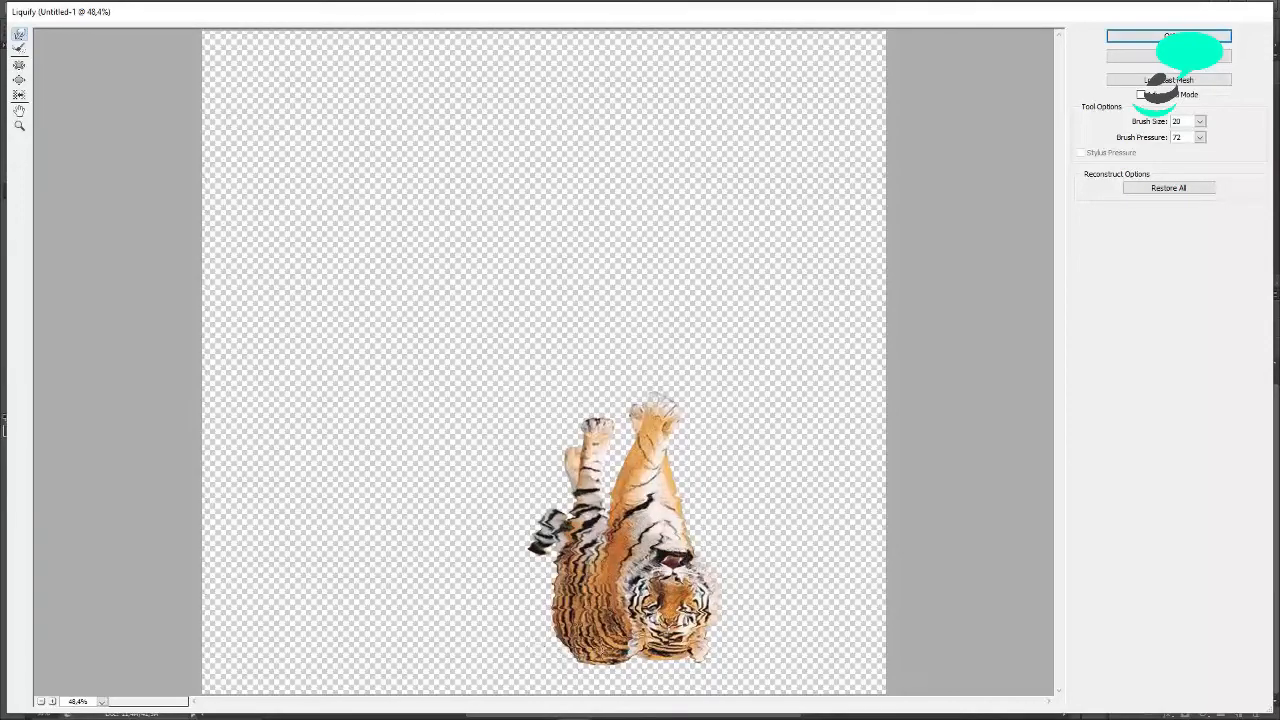
{"action": "left_click", "coordinate": [1168, 36]}
Raise the fill of the tiger layer to 86%.
{"action": "scroll", "coordinate": [947, 403], "scroll_direction": "down", "scroll_amount": 2}
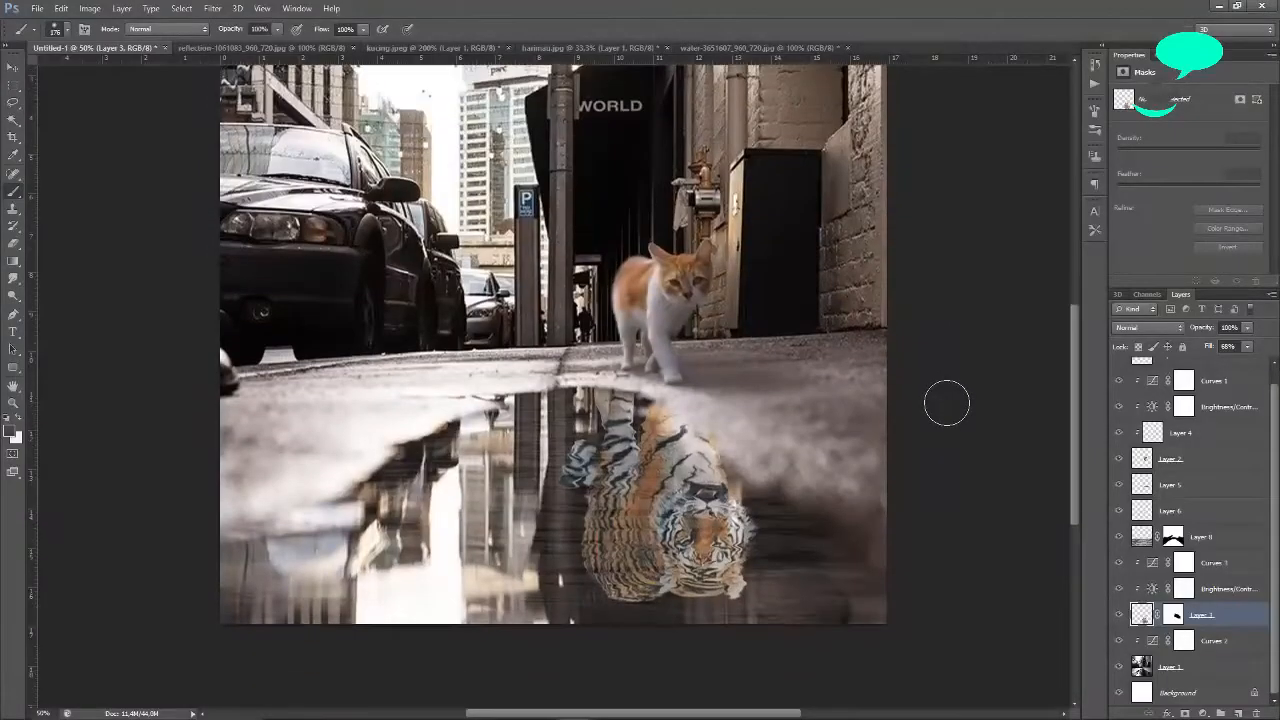
{"action": "left_click_drag", "start_coordinate": [1204, 346], "coordinate": [1214, 354]}
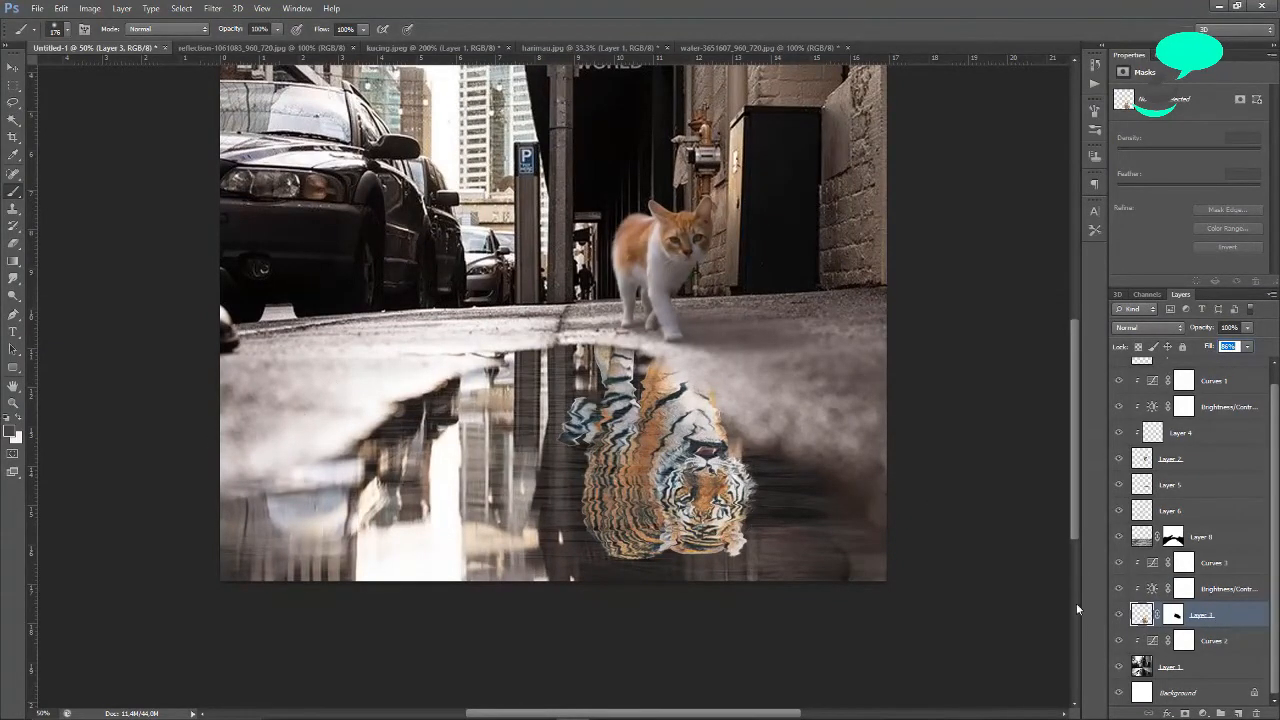
Add a clipped layer directly above the tiger layer, choose a new foreground color, and set the Brush to 25% opacity and 15% flow.
{"action": "left_click", "coordinate": [1172, 614]}
{"action": "left_click_drag", "start_coordinate": [323, 32], "coordinate": [415, 48]}
{"action": "key", "text": "ctrl+shift+alt+n"}
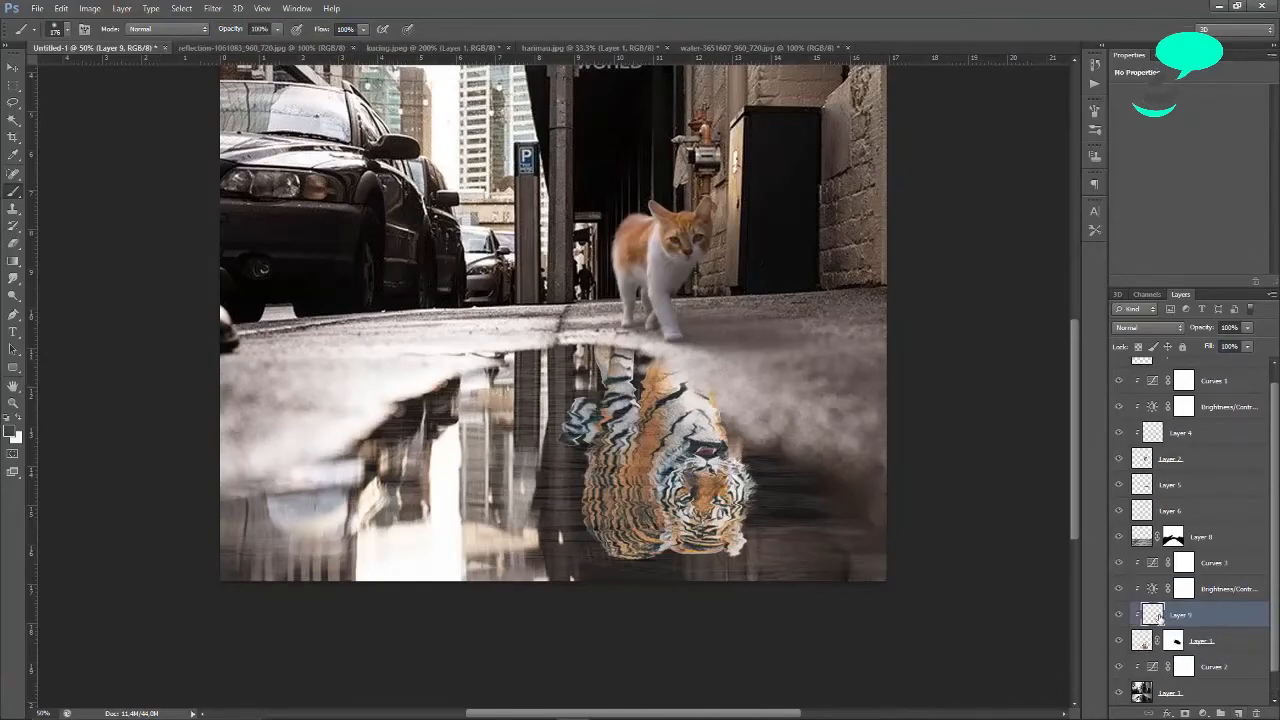
{"action": "left_click", "coordinate": [11, 431]}
{"action": "left_click", "coordinate": [292, 668]}
{"action": "left_click", "coordinate": [585, 526]}
{"action": "left_click_drag", "start_coordinate": [231, 30], "coordinate": [165, 36]}
{"action": "left_click_drag", "start_coordinate": [620, 365], "coordinate": [650, 376]}
{"action": "key", "text": "ctrl+z"}
{"action": "left_click_drag", "start_coordinate": [231, 30], "coordinate": [205, 33]}
{"action": "mouse_move", "coordinate": [325, 30]}
{"action": "left_mouse_down"}
{"action": "mouse_move", "coordinate": [300, 33]}
{"action": "mouse_move", "coordinate": [322, 30]}
{"action": "left_mouse_up"}
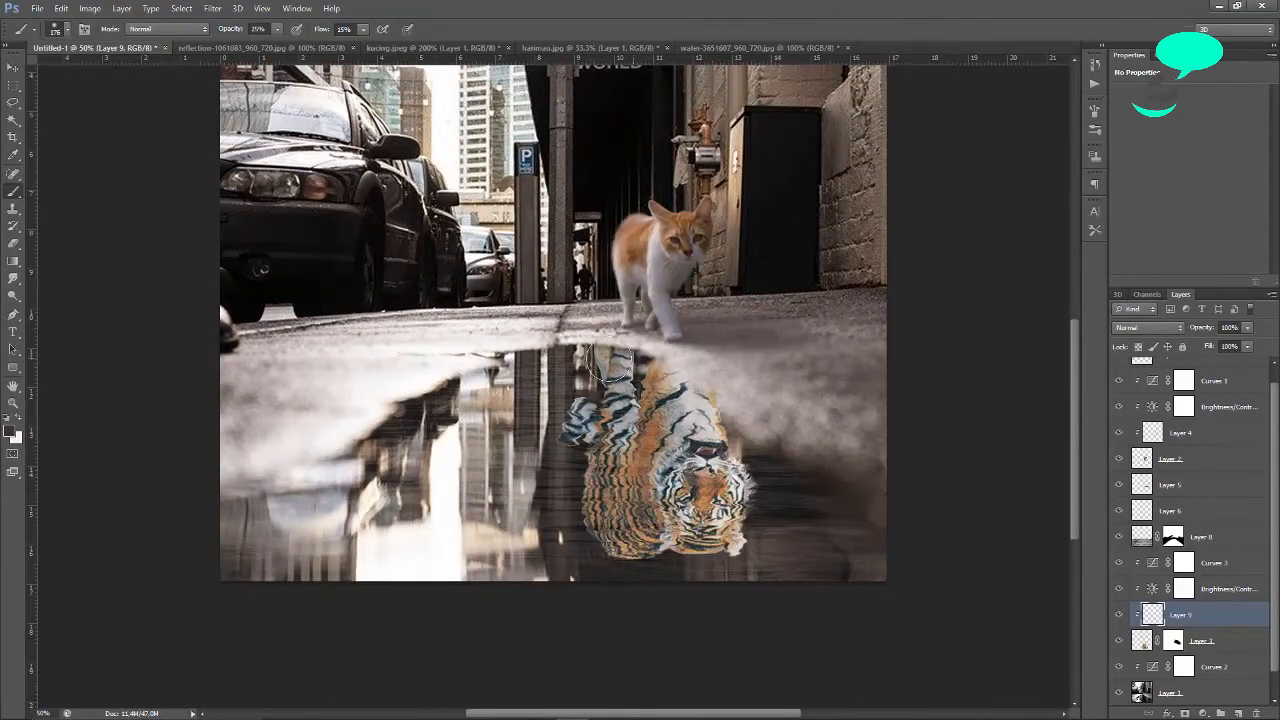
{"action": "mouse_move", "coordinate": [675, 386]}
{"action": "left_mouse_down"}
{"action": "mouse_move", "coordinate": [650, 428]}
{"action": "mouse_move", "coordinate": [708, 395]}
{"action": "mouse_move", "coordinate": [651, 413]}
{"action": "mouse_move", "coordinate": [721, 403]}
{"action": "mouse_move", "coordinate": [656, 386]}
{"action": "left_mouse_up"}
{"action": "left_click_drag", "start_coordinate": [1204, 347], "coordinate": [1178, 362]}
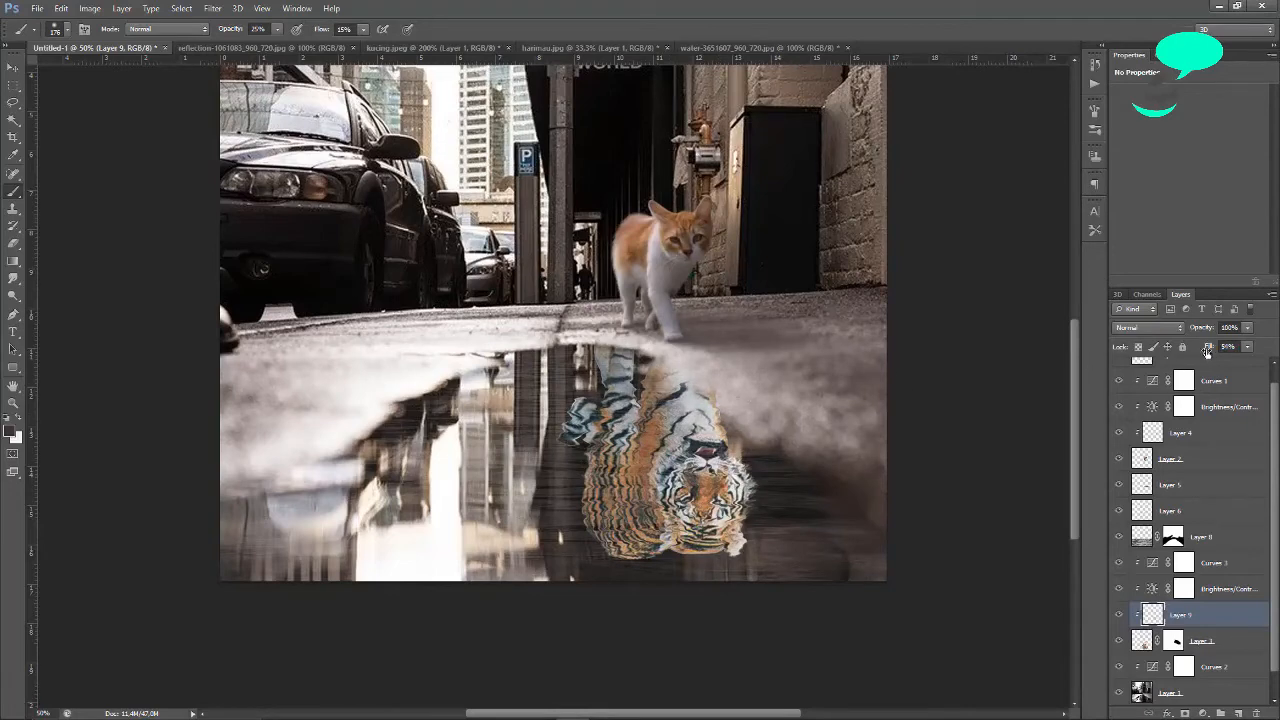
{"action": "key", "text": "ctrl+alt+z"}
{"action": "key", "text": "ctrl+alt+z"}
{"action": "key", "text": "ctrl+alt+z"}
Choose a foreground color, brush a faint haze over the tiger's legs on Layer 9, and move that layer above Curves 3.
{"action": "left_click", "coordinate": [9, 431]}
{"action": "left_click", "coordinate": [289, 666]}
{"action": "left_click", "coordinate": [585, 526]}
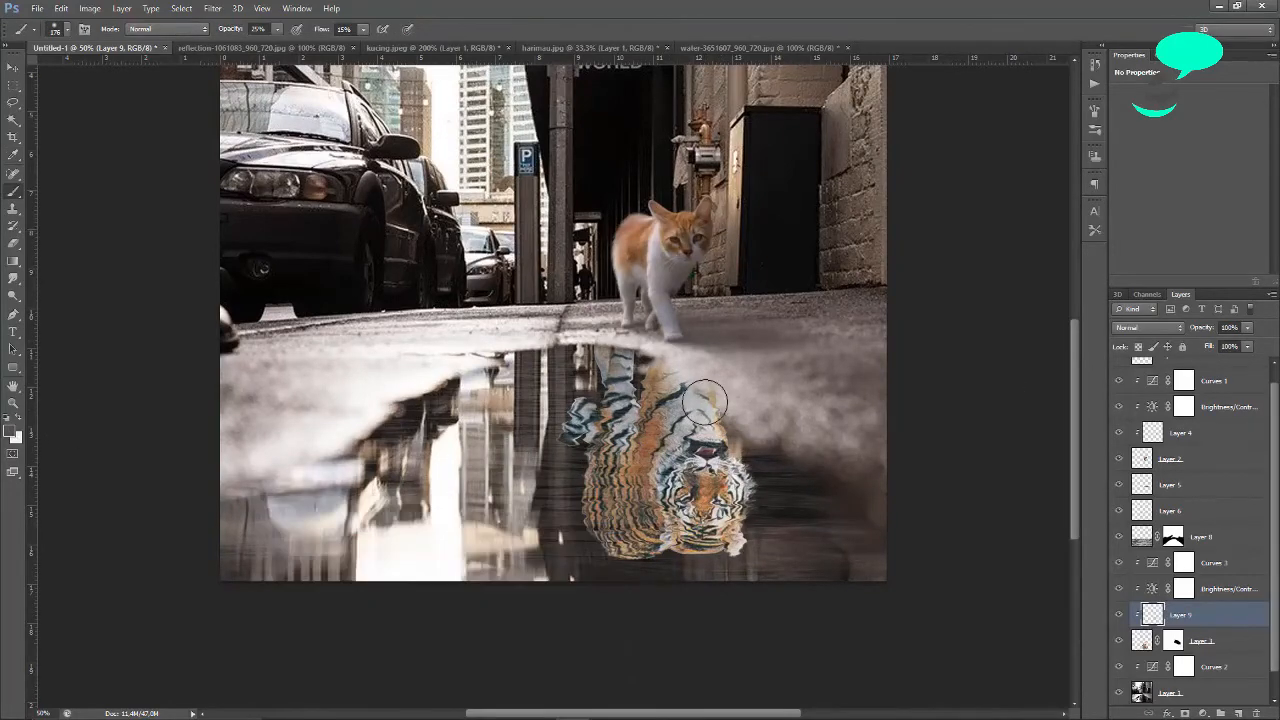
{"action": "left_click_drag", "start_coordinate": [1199, 622], "coordinate": [1199, 552]}
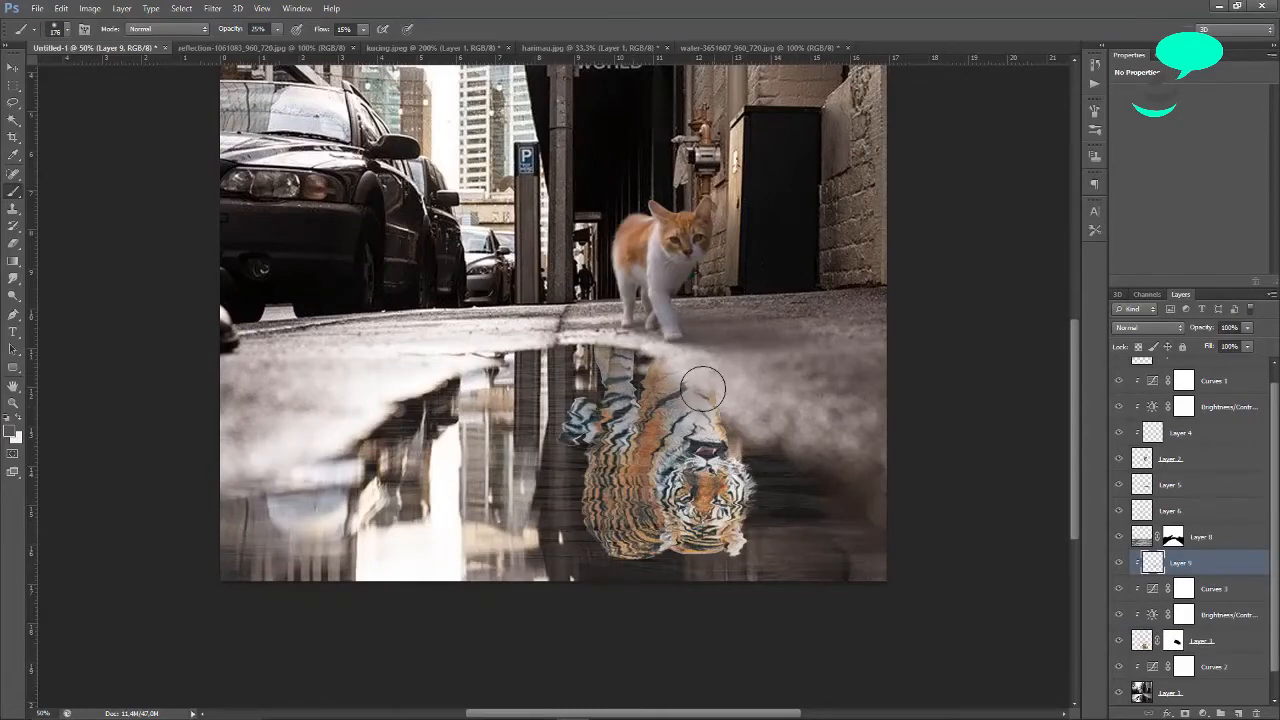
Soften the outline of the tiger on its own layer with a 52 px Smudge brush at 13% strength.
{"action": "key", "text": "ctrl+plus"}
{"action": "key", "text": "ctrl+plus"}
{"action": "scroll", "coordinate": [545, 452], "scroll_direction": "up", "scroll_amount": 1}
{"action": "left_click", "coordinate": [13, 278]}
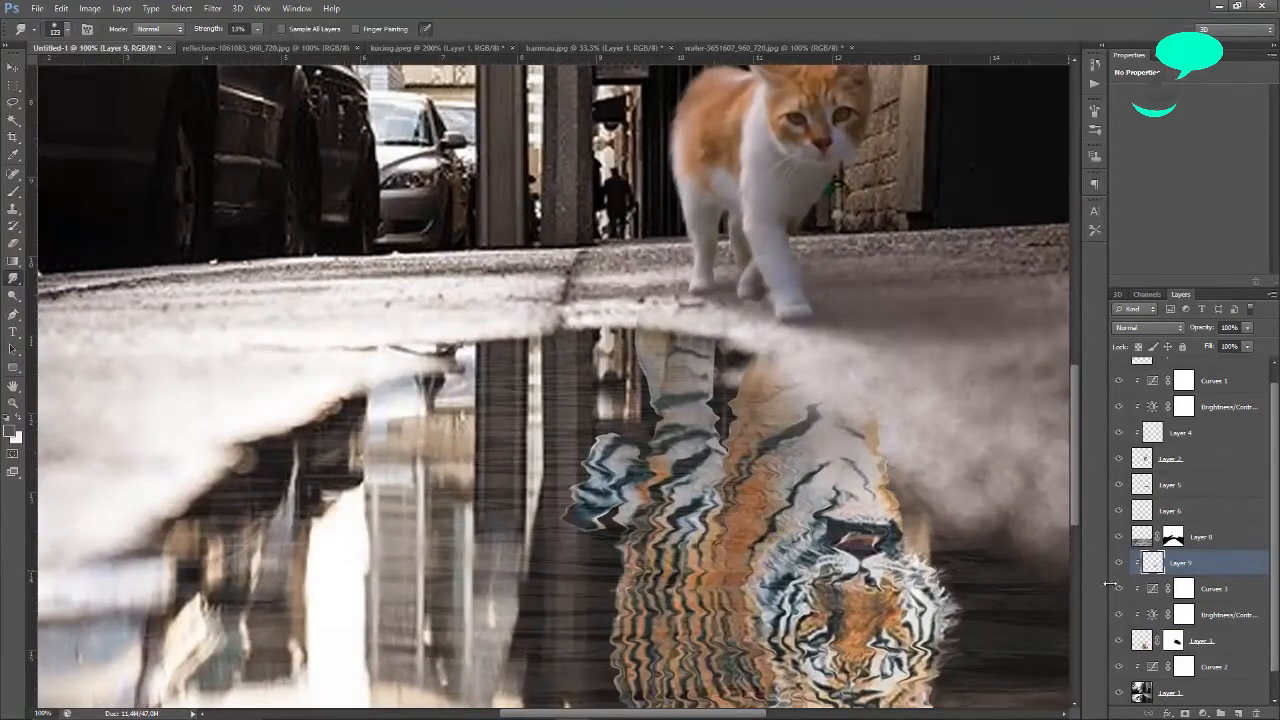
{"action": "scroll", "coordinate": [1142, 606], "scroll_direction": "down", "scroll_amount": 1}
{"action": "left_click", "coordinate": [1142, 614]}
{"action": "left_click", "coordinate": [67, 29]}
{"action": "left_click_drag", "start_coordinate": [82, 75], "coordinate": [63, 75]}
{"action": "left_click", "coordinate": [360, 12]}
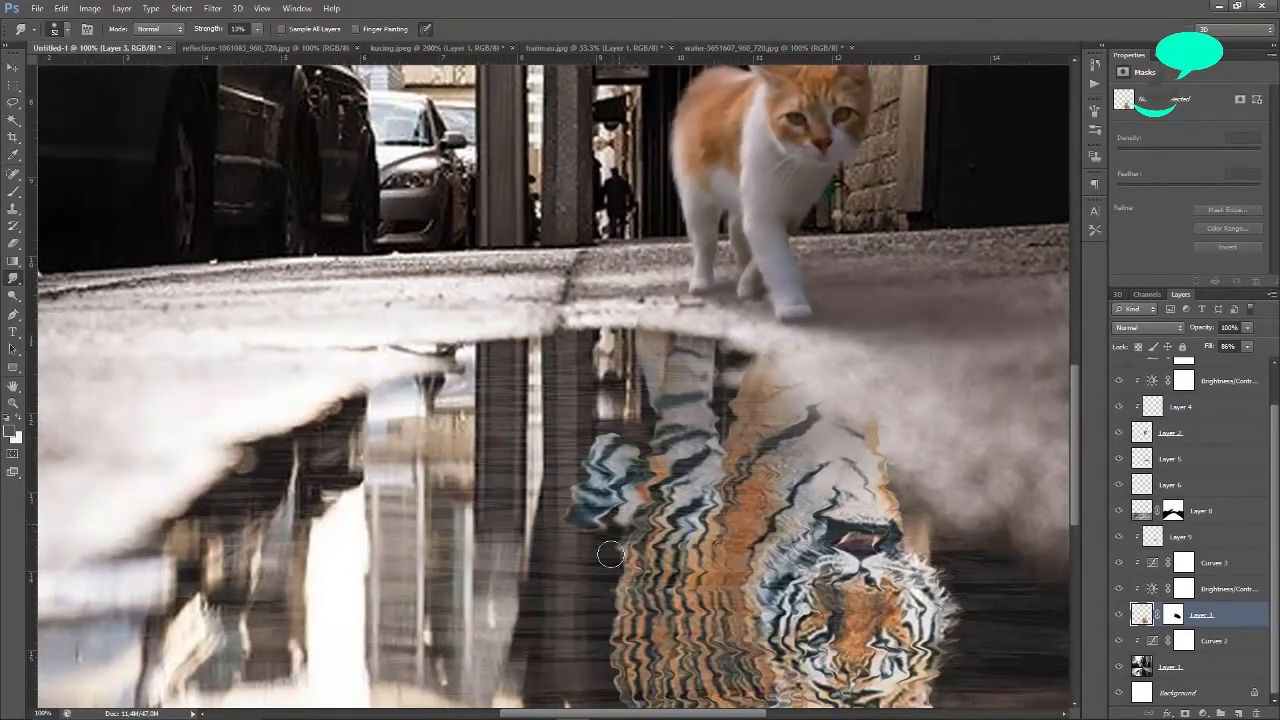
{"action": "scroll", "coordinate": [610, 545], "scroll_direction": "down", "scroll_amount": 2}
{"action": "scroll", "coordinate": [660, 600], "scroll_direction": "down", "scroll_amount": 1}
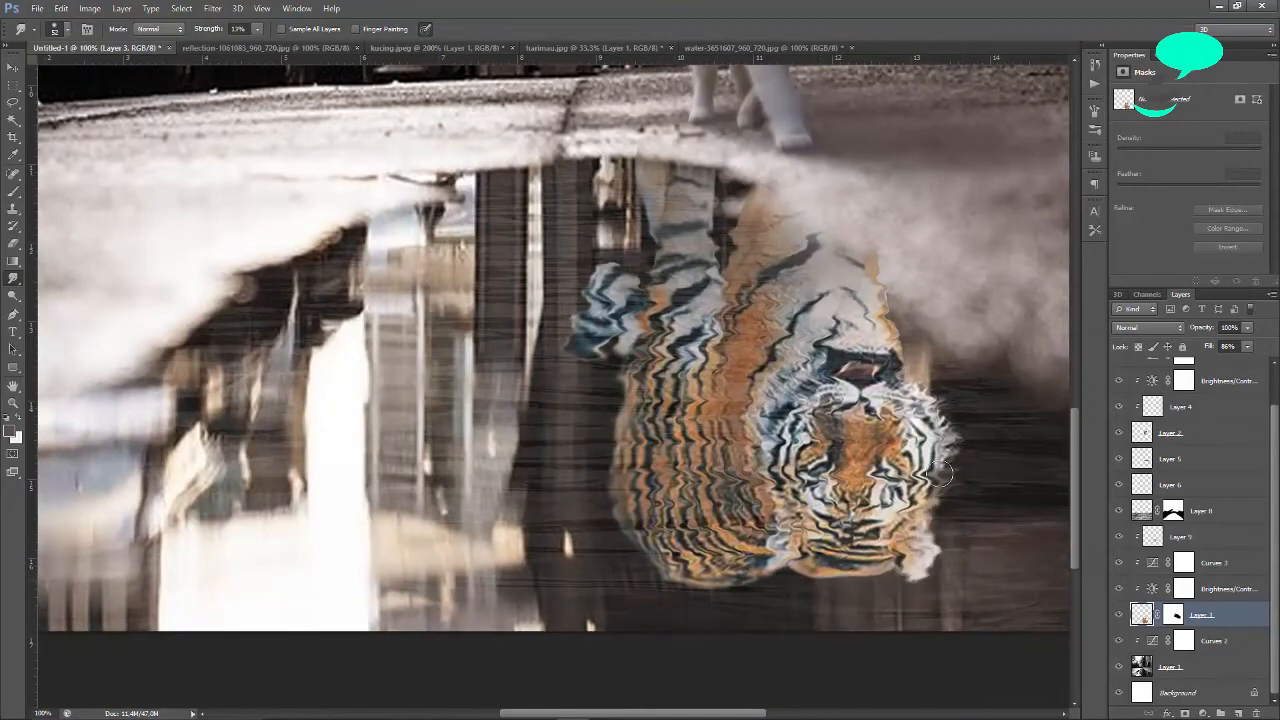
Paint on the tiger layer's mask with a soft 39 px Brush to hide its chest edge where it overlaps the pavement.
{"action": "scroll", "coordinate": [940, 475], "scroll_direction": "up", "scroll_amount": 2}
{"action": "scroll", "coordinate": [877, 347], "scroll_direction": "up", "scroll_amount": 1}
{"action": "left_click", "coordinate": [1173, 615]}
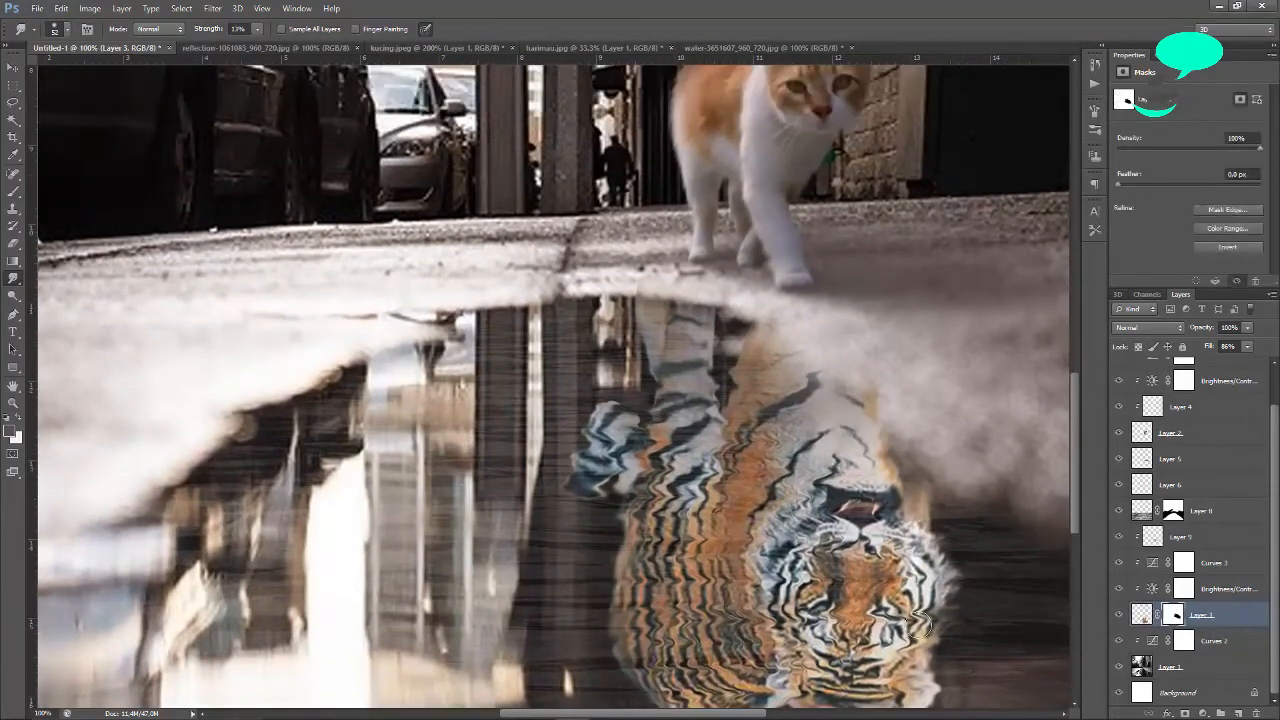
{"action": "left_click", "coordinate": [14, 193]}
{"action": "left_click_drag", "start_coordinate": [347, 45], "coordinate": [408, 45]}
{"action": "left_click", "coordinate": [67, 30]}
{"action": "left_click_drag", "start_coordinate": [42, 71], "coordinate": [22, 71]}
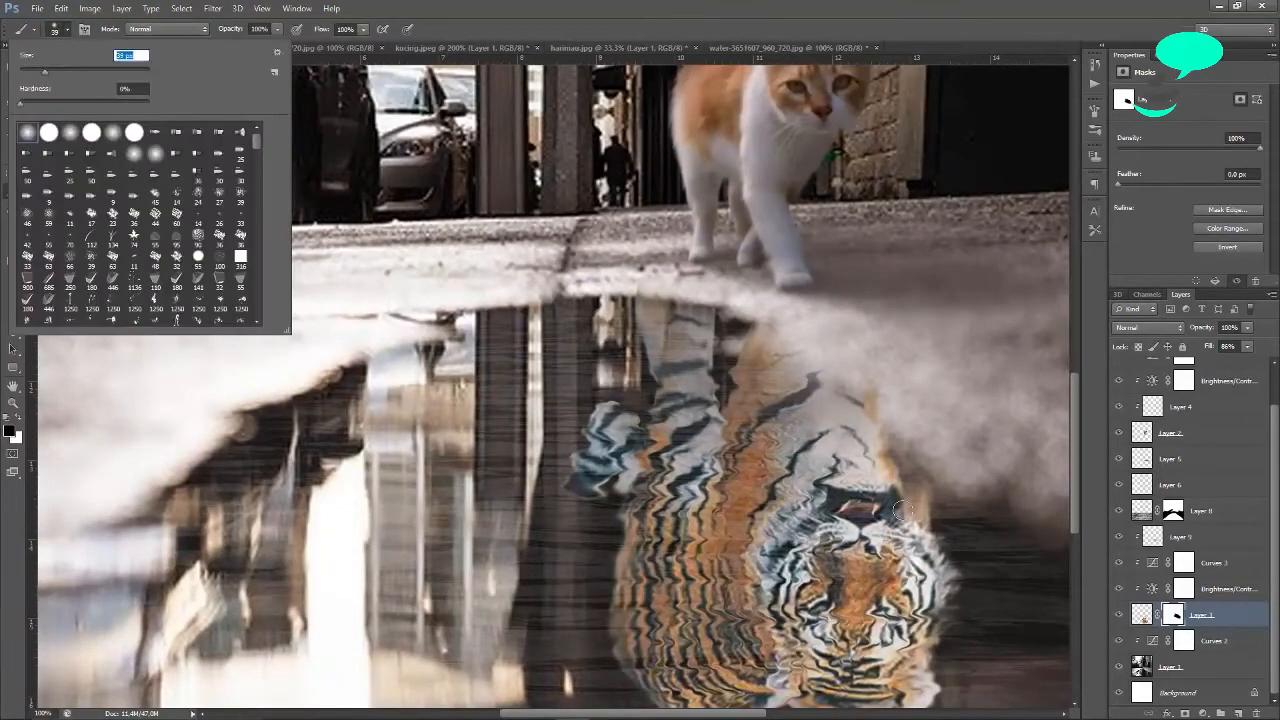
{"action": "mouse_move", "coordinate": [868, 383]}
{"action": "left_mouse_down"}
{"action": "mouse_move", "coordinate": [882, 411]}
{"action": "mouse_move", "coordinate": [779, 345]}
{"action": "mouse_move", "coordinate": [900, 439]}
{"action": "left_mouse_up"}
Mask out the rest of the tiger's front legs overlapping the pavement, using a larger soft Brush along the puddle edge.
{"action": "left_click", "coordinate": [67, 30]}
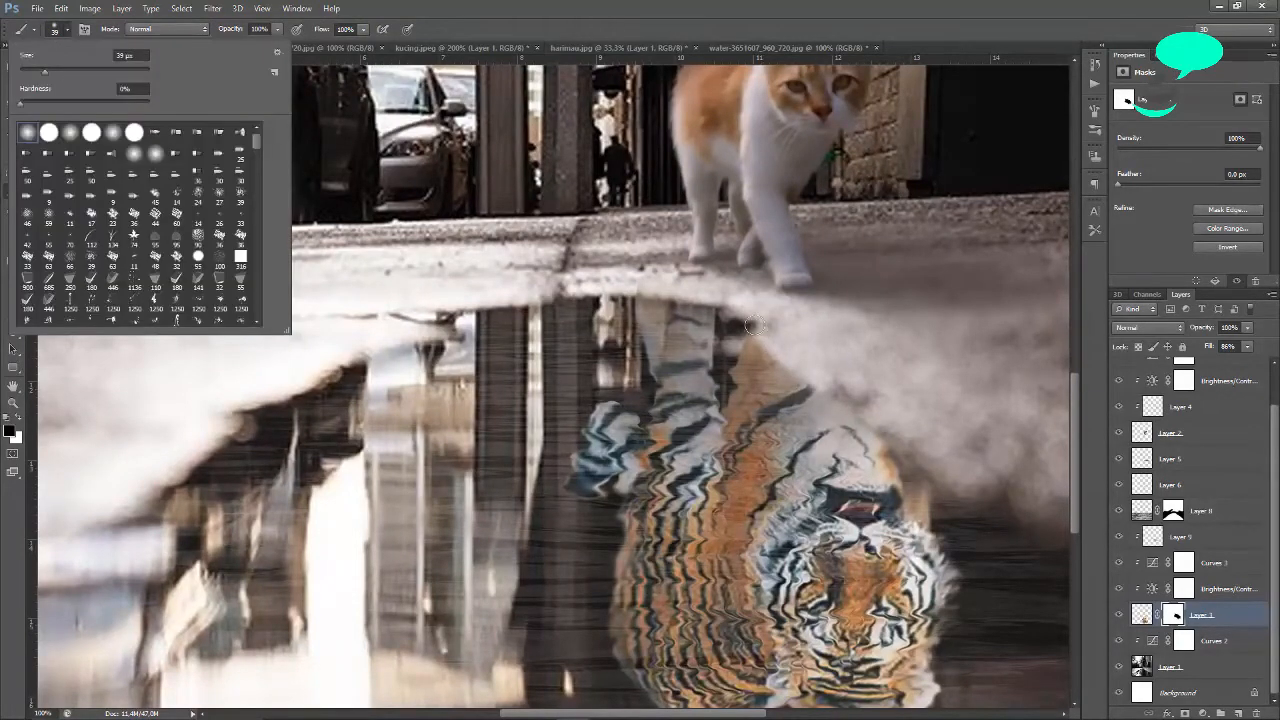
{"action": "left_click_drag", "start_coordinate": [73, 71], "coordinate": [83, 72]}
{"action": "mouse_move", "coordinate": [740, 298]}
{"action": "left_mouse_down"}
{"action": "mouse_move", "coordinate": [798, 349]}
{"action": "mouse_move", "coordinate": [760, 336]}
{"action": "mouse_move", "coordinate": [828, 380]}
{"action": "left_mouse_up"}
{"action": "scroll", "coordinate": [954, 420], "scroll_direction": "down", "scroll_amount": 2}
{"action": "scroll", "coordinate": [954, 420], "scroll_direction": "up", "scroll_amount": 1}
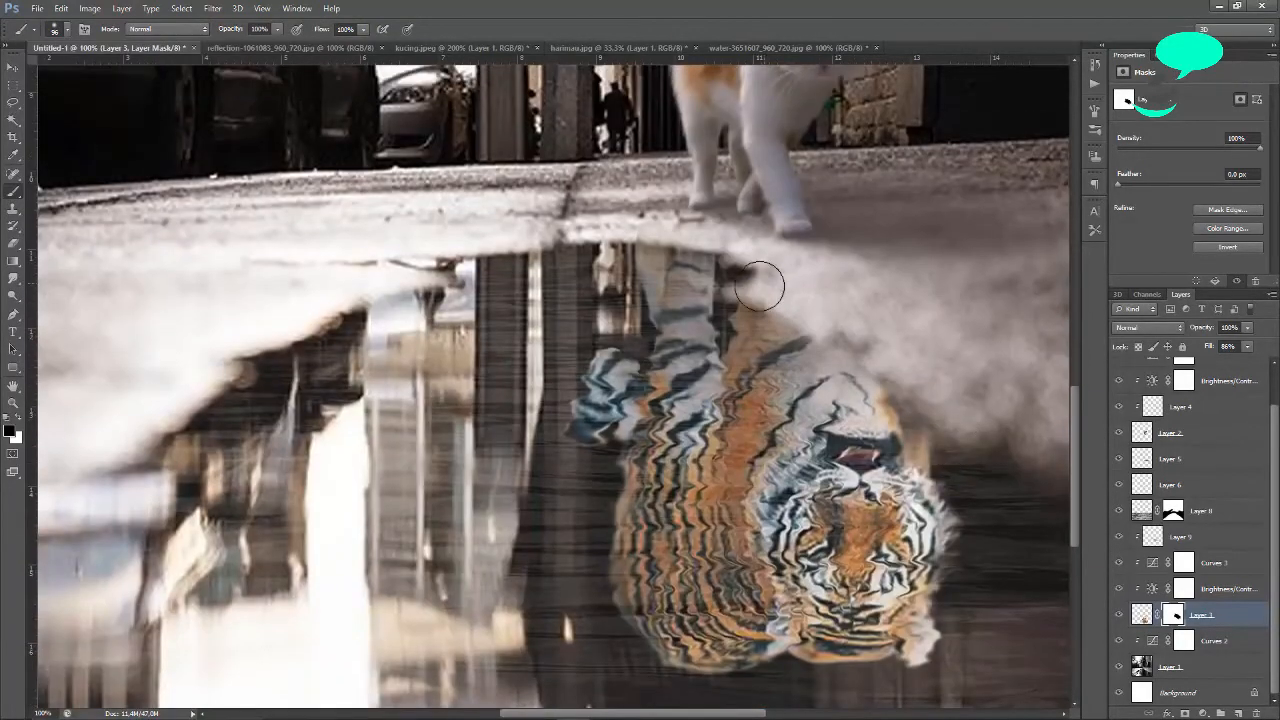
{"action": "mouse_move", "coordinate": [757, 291]}
{"action": "left_mouse_down"}
{"action": "mouse_move", "coordinate": [880, 364]}
{"action": "mouse_move", "coordinate": [851, 354]}
{"action": "left_mouse_up"}
{"action": "mouse_move", "coordinate": [770, 320]}
{"action": "left_mouse_down"}
{"action": "mouse_move", "coordinate": [837, 340]}
{"action": "mouse_move", "coordinate": [880, 404]}
{"action": "left_mouse_up"}
Fade the tiger mask along the puddle edge with a soft 114 px Brush, reducing opacity to 46% and flow to 42%.
{"action": "left_click", "coordinate": [60, 29]}
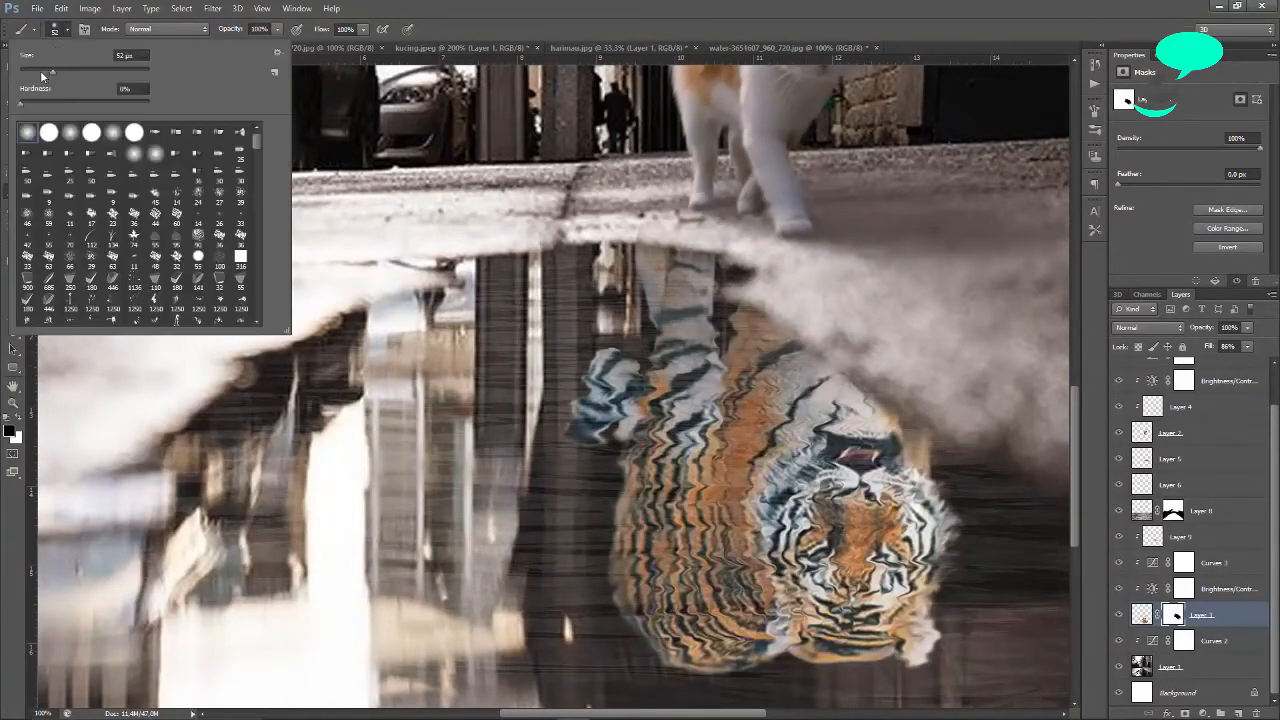
{"action": "left_click_drag", "start_coordinate": [43, 72], "coordinate": [92, 72]}
{"action": "left_click", "coordinate": [219, 29]}
{"action": "mouse_move", "coordinate": [766, 323]}
{"action": "left_mouse_down"}
{"action": "mouse_move", "coordinate": [831, 345]}
{"action": "mouse_move", "coordinate": [903, 397]}
{"action": "mouse_move", "coordinate": [859, 387]}
{"action": "mouse_move", "coordinate": [901, 407]}
{"action": "mouse_move", "coordinate": [862, 405]}
{"action": "mouse_move", "coordinate": [908, 408]}
{"action": "mouse_move", "coordinate": [818, 382]}
{"action": "left_mouse_up"}
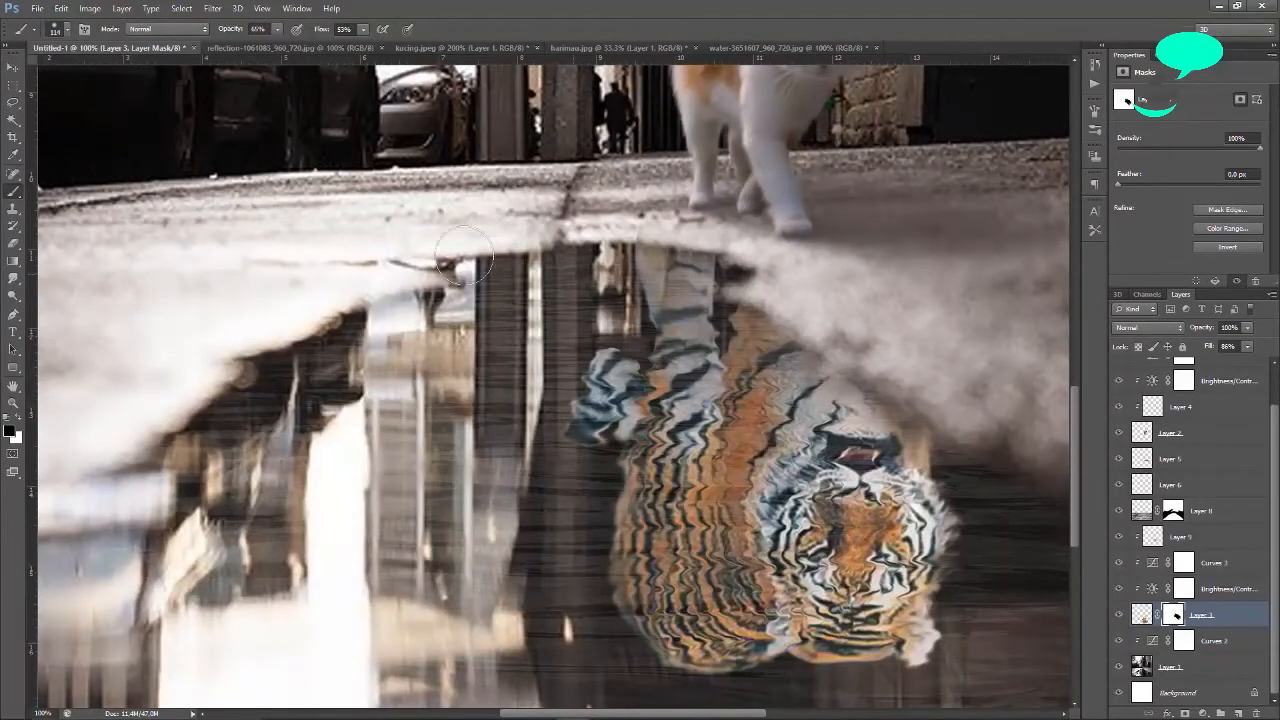
{"action": "left_click_drag", "start_coordinate": [324, 36], "coordinate": [313, 36]}
Apply a 7 px Field Blur to the street background on Layer 1.
{"action": "scroll", "coordinate": [986, 376], "scroll_direction": "down", "scroll_amount": 3}
{"action": "left_click", "coordinate": [1190, 674]}
{"action": "left_click", "coordinate": [212, 8]}
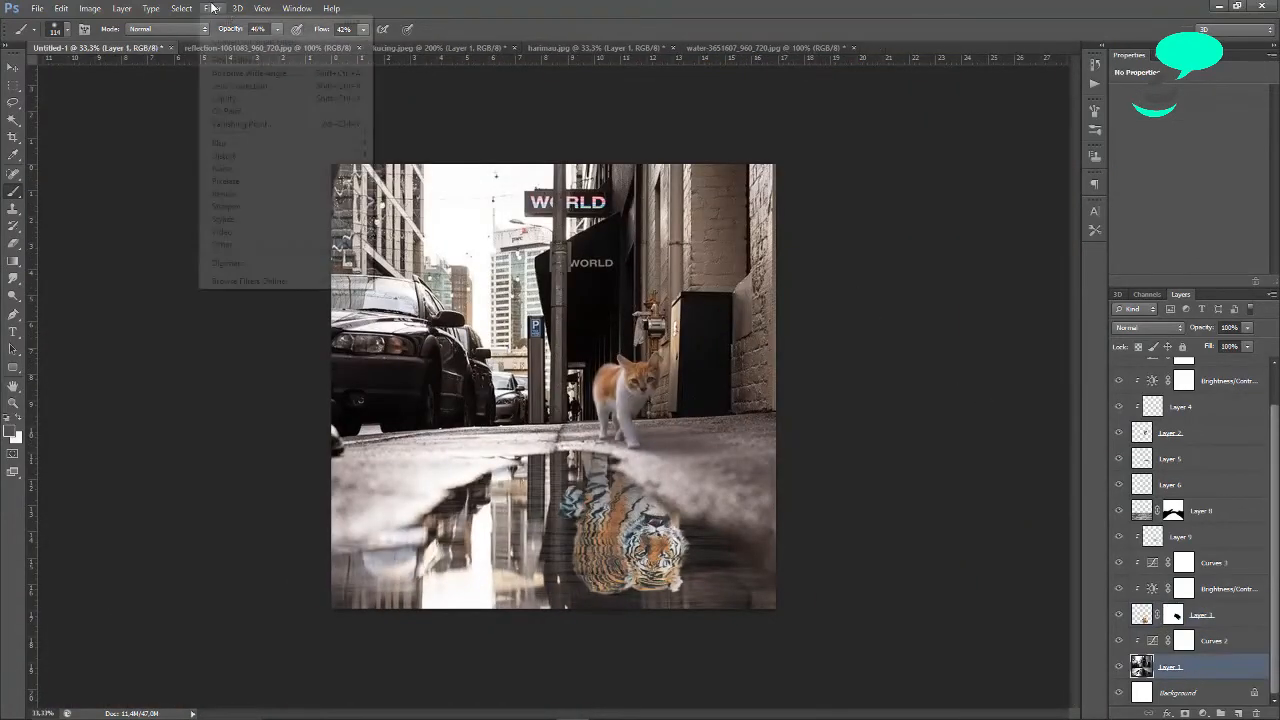
{"action": "mouse_move", "coordinate": [230, 137]}
{"action": "left_click", "coordinate": [500, 137]}
{"action": "left_click_drag", "start_coordinate": [568, 128], "coordinate": [570, 128]}
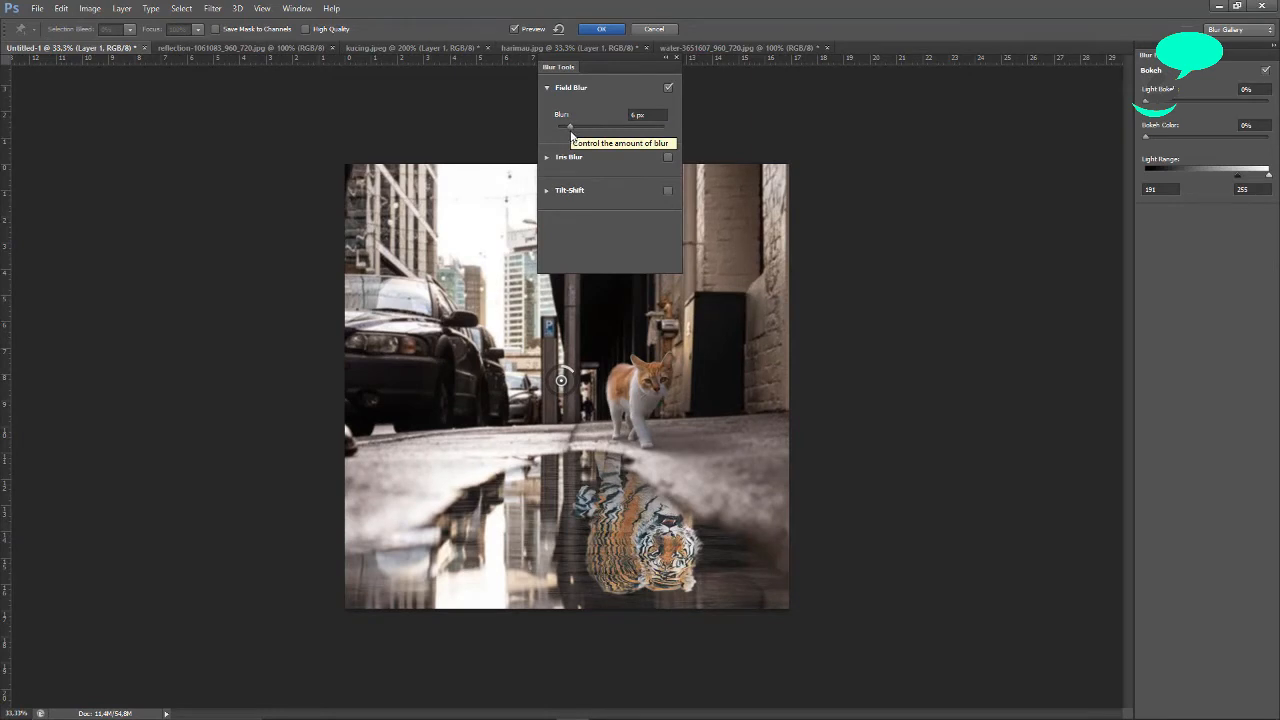
{"action": "left_click_drag", "start_coordinate": [570, 128], "coordinate": [572, 128]}
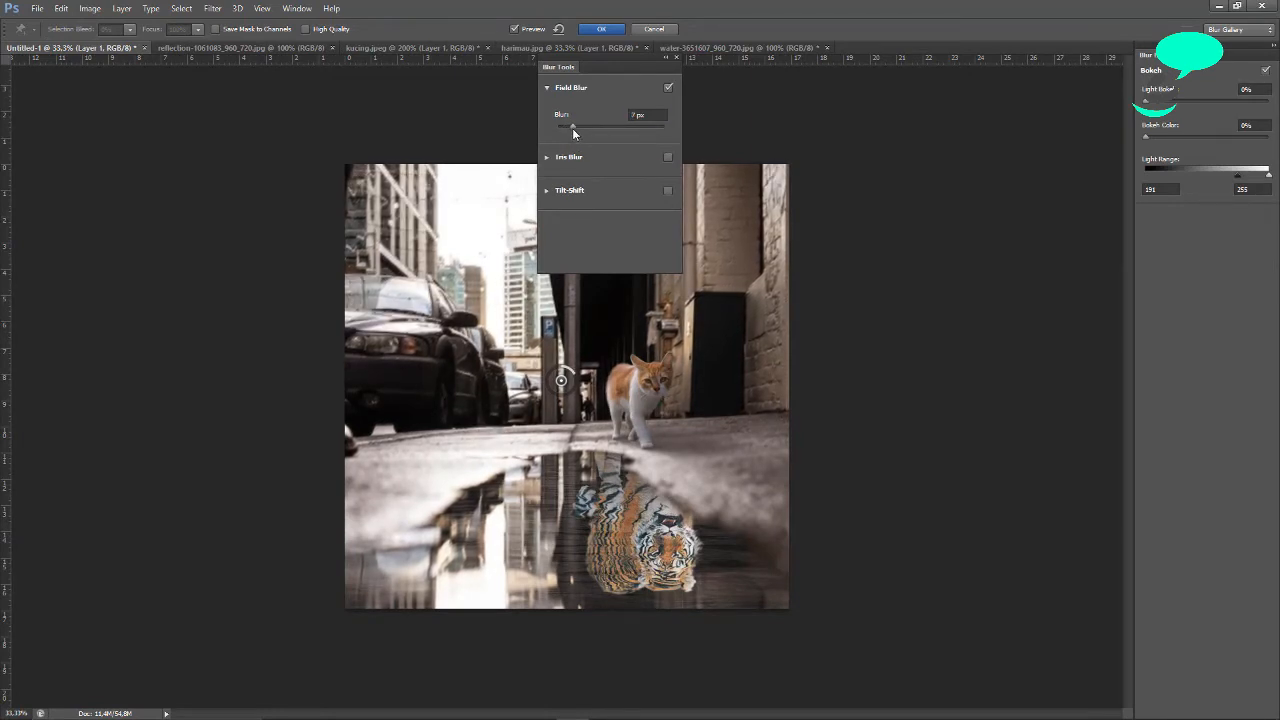
{"action": "key", "text": "Return"}
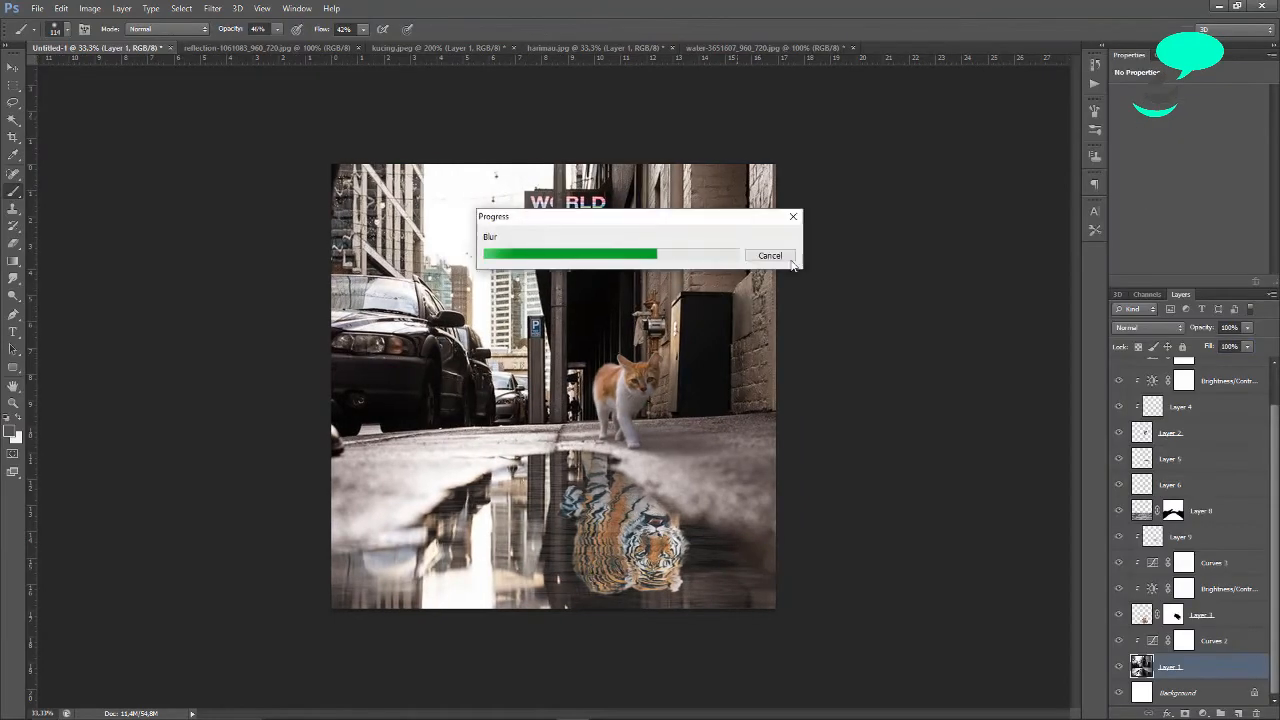
Apply a 4 px Field Blur to the water texture on Layer 8.
{"action": "left_click", "coordinate": [212, 8]}
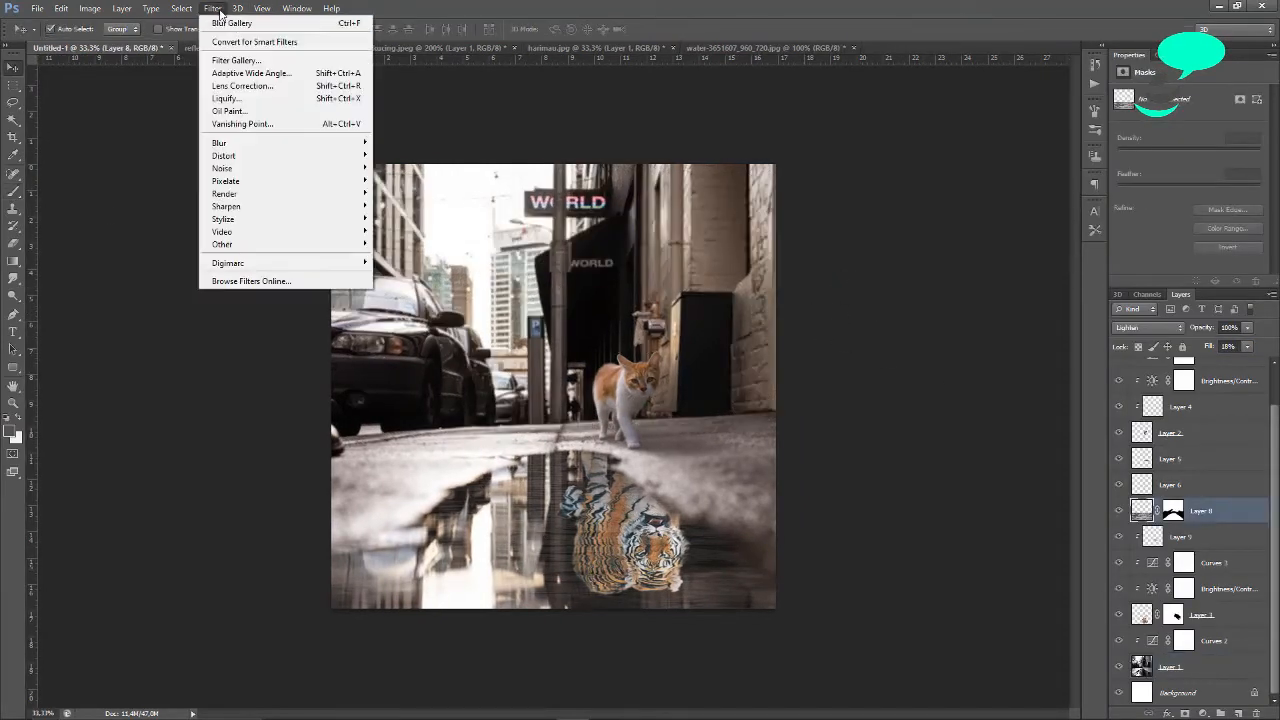
{"action": "mouse_move", "coordinate": [228, 137]}
{"action": "left_click", "coordinate": [420, 137]}
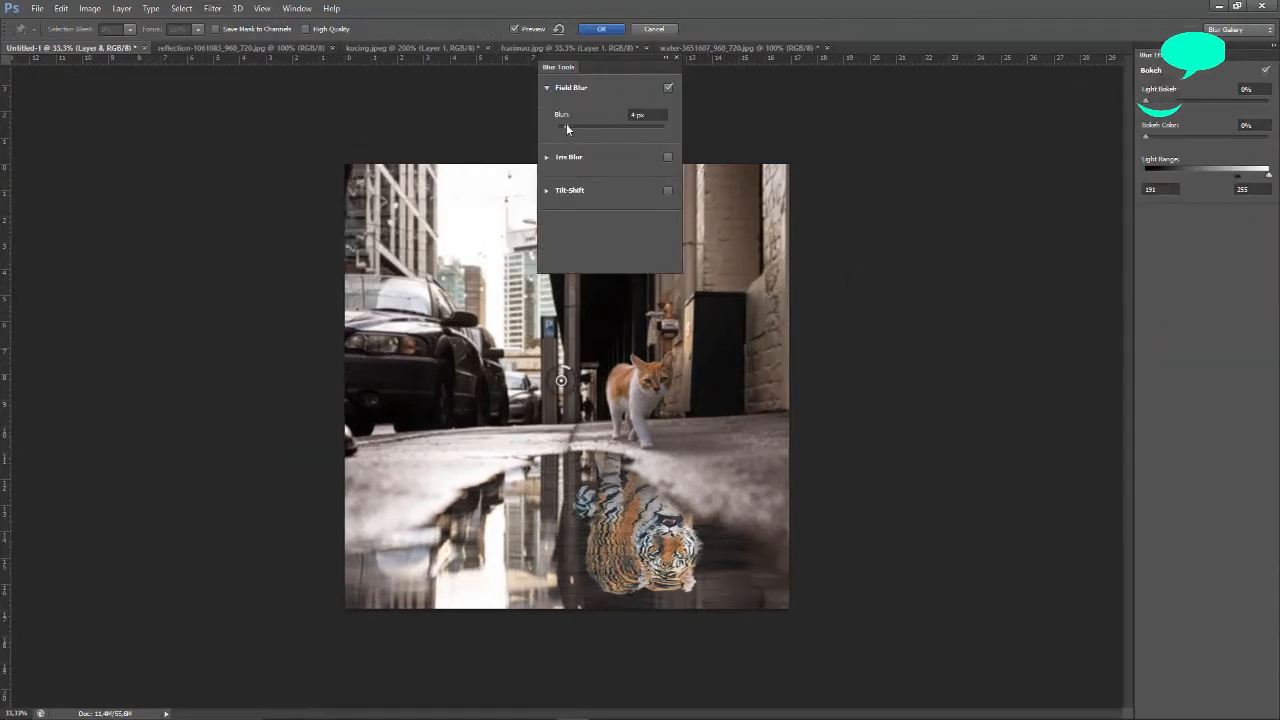
{"action": "key", "text": "Return"}
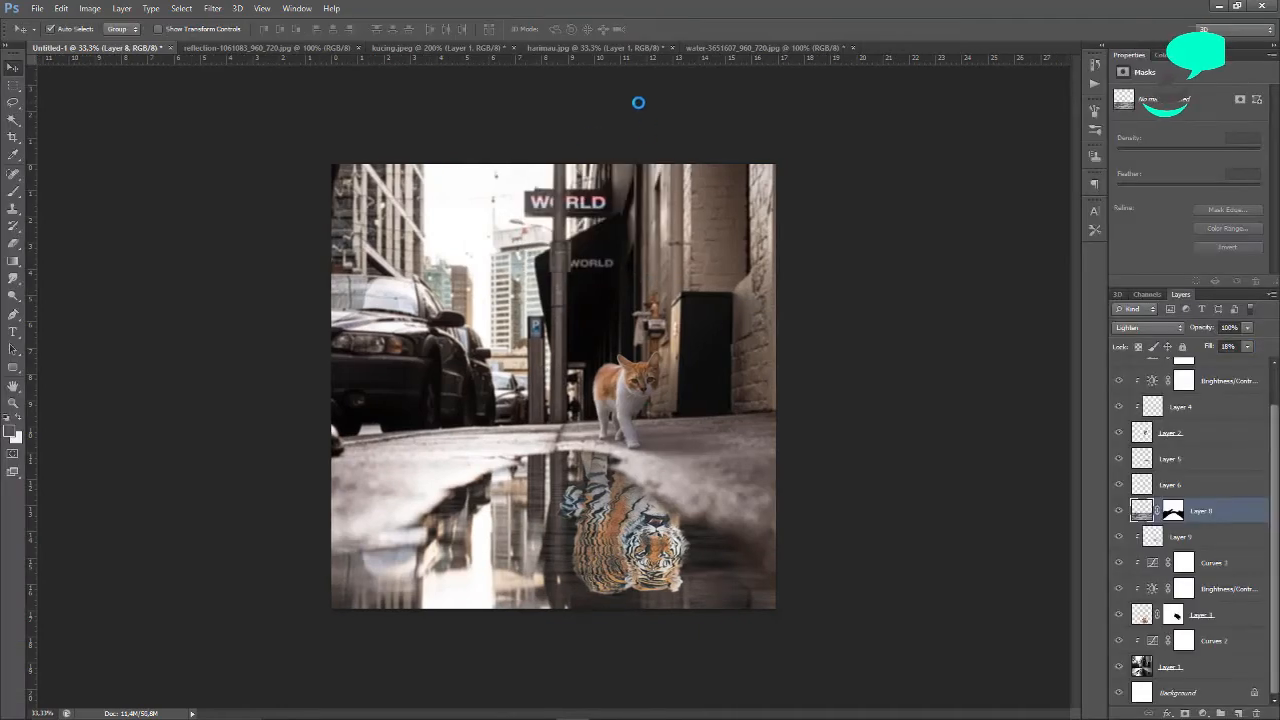
Group every layer above the Background layer.
{"action": "left_click", "coordinate": [1207, 673], "text": "shift"}
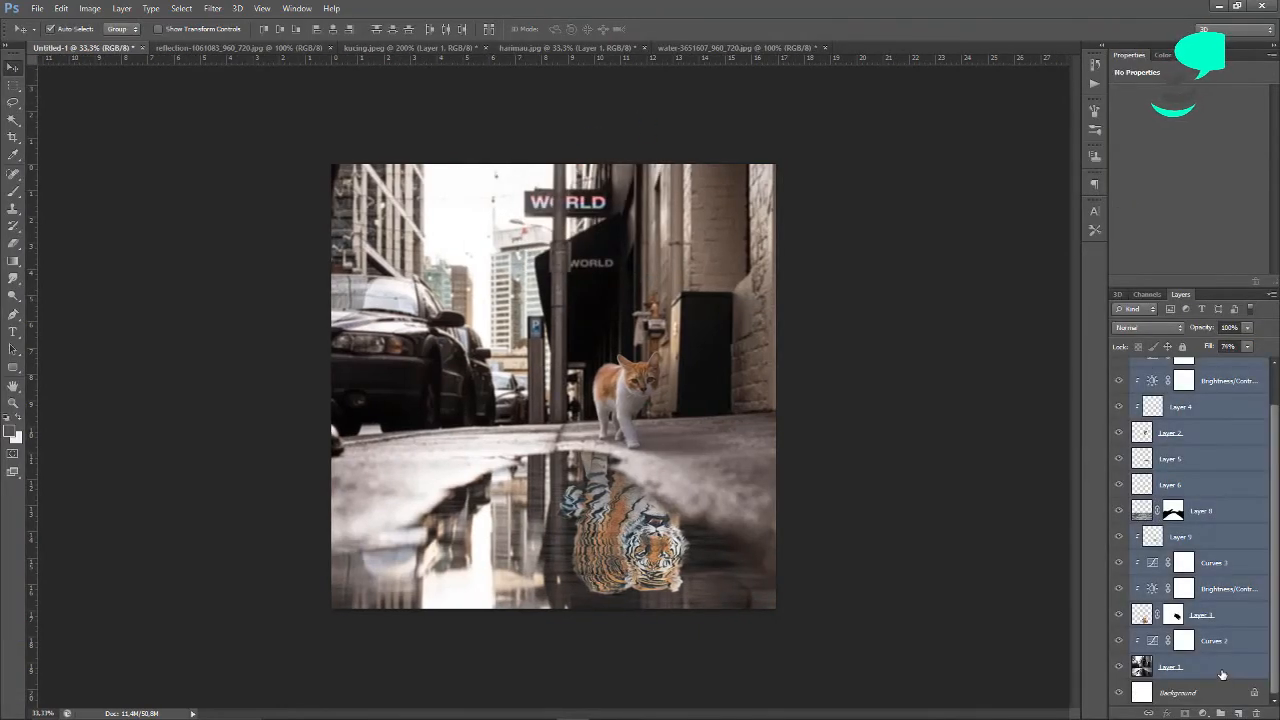
{"action": "key", "text": "ctrl+g"}
Add a Curves adjustment layer above Group 1 and raise the Red channel's midtones slightly.
{"action": "left_click", "coordinate": [1203, 713]}
{"action": "left_click", "coordinate": [1180, 497]}
{"action": "left_click", "coordinate": [1200, 113]}
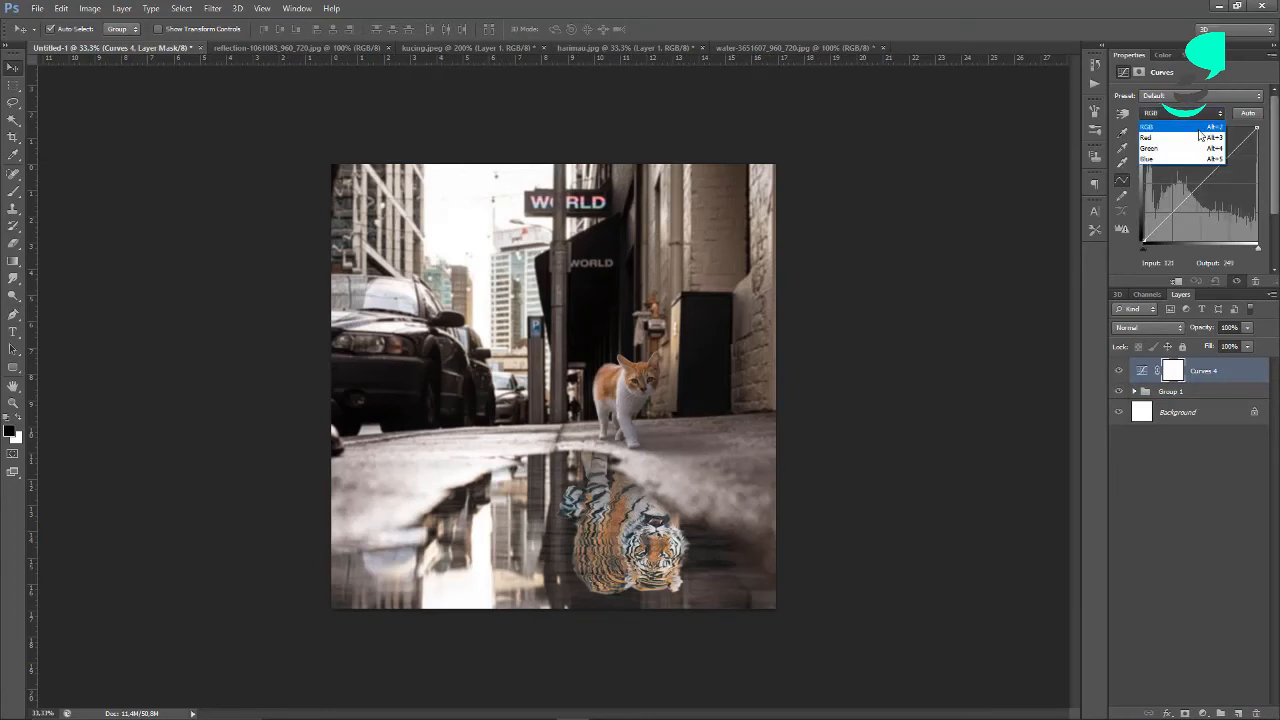
{"action": "left_click", "coordinate": [1200, 137]}
{"action": "left_click_drag", "start_coordinate": [1197, 189], "coordinate": [1198, 180]}
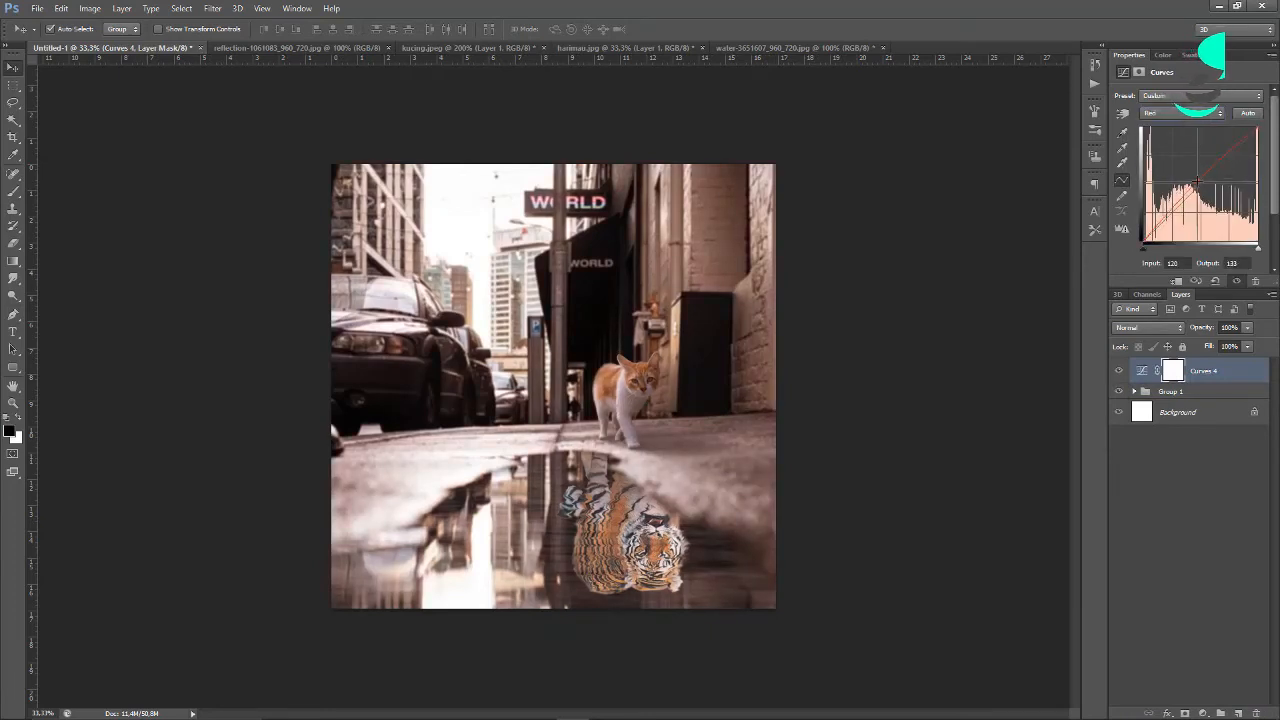
Fine-tune the Blue and Green channel midtones in Curves 4, and set the Red midpoint to input 111, output 122.
{"action": "left_click", "coordinate": [1200, 113]}
{"action": "left_click", "coordinate": [1190, 157]}
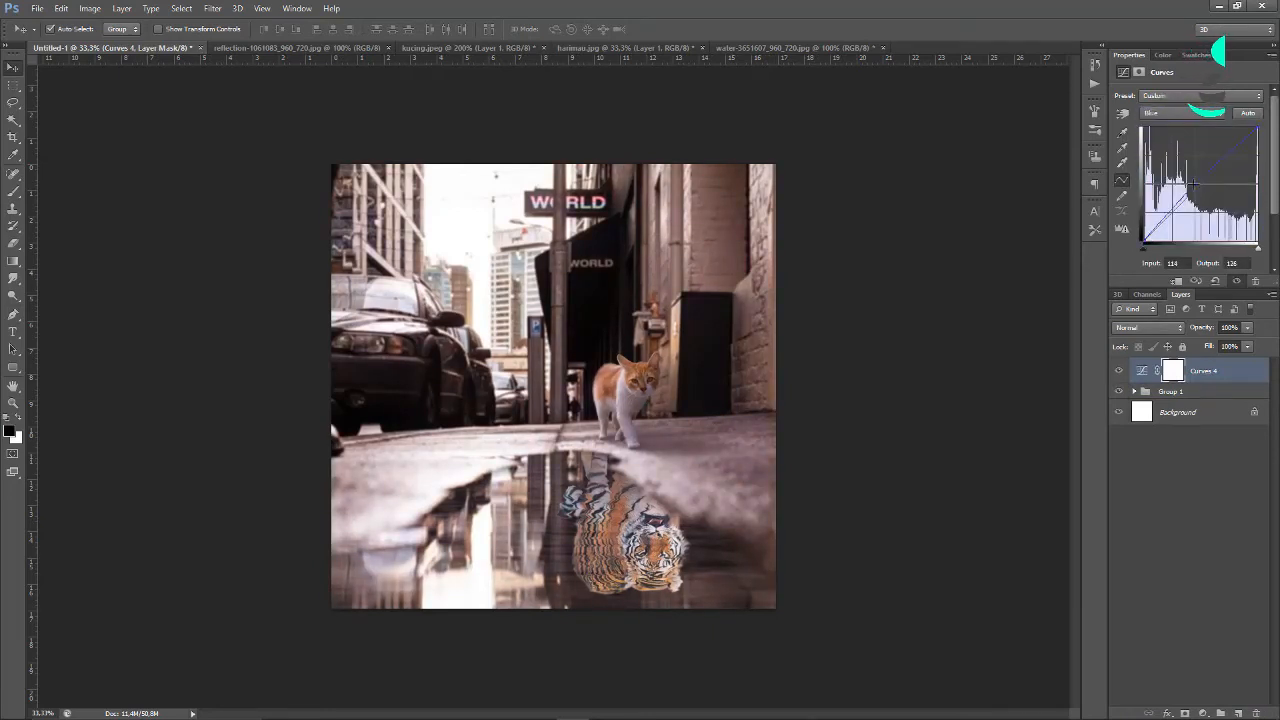
{"action": "left_click", "coordinate": [1200, 113]}
{"action": "left_click", "coordinate": [1196, 113]}
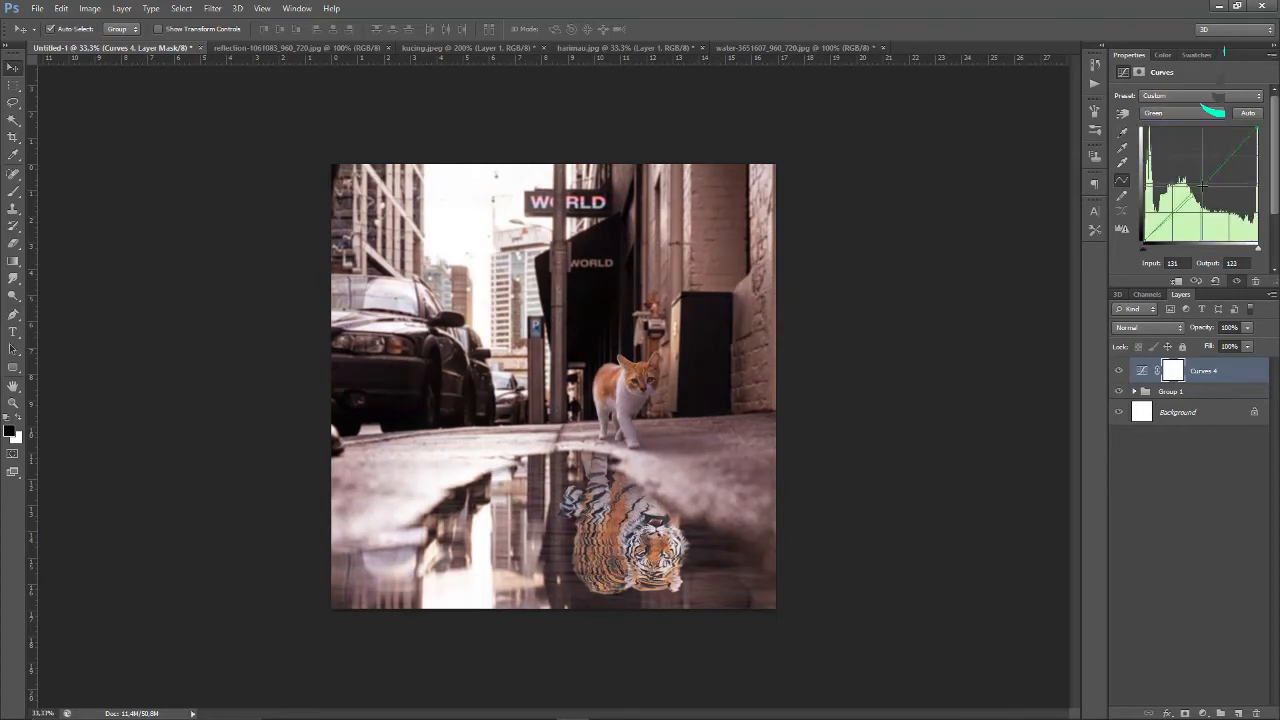
{"action": "left_click", "coordinate": [1212, 112]}
{"action": "left_click", "coordinate": [1215, 106]}
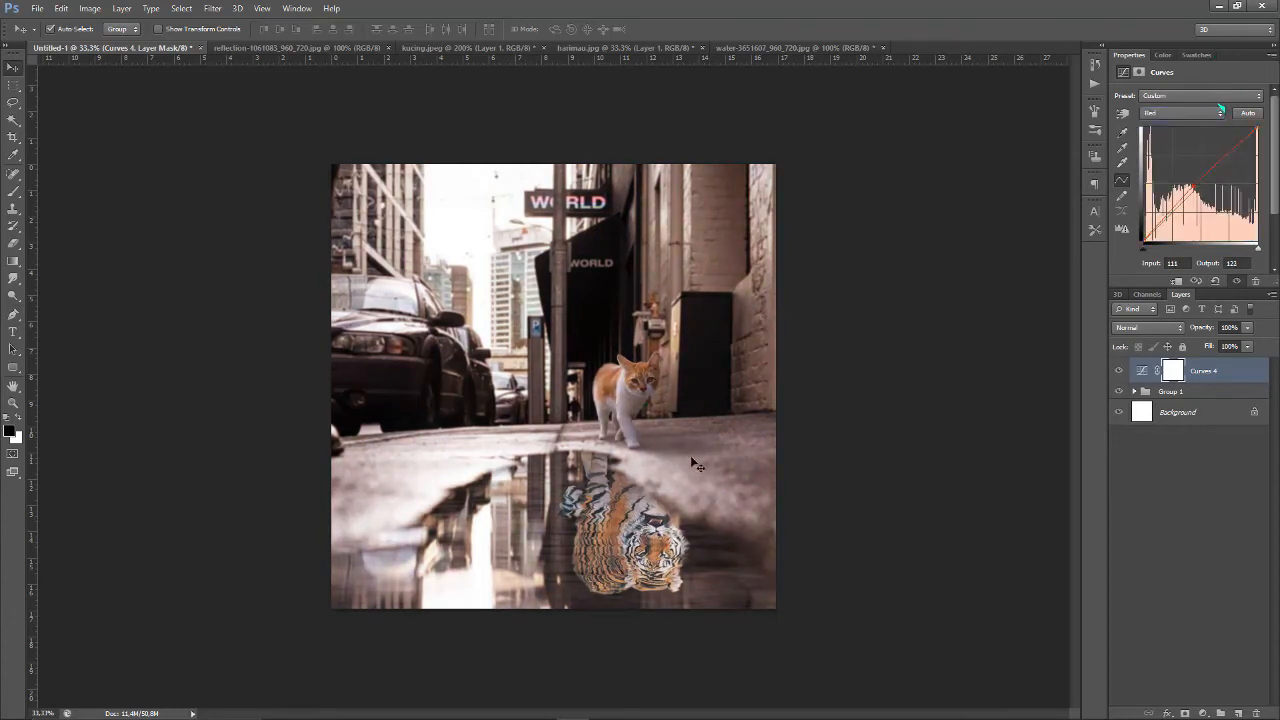
{"action": "left_click", "coordinate": [1135, 391]}
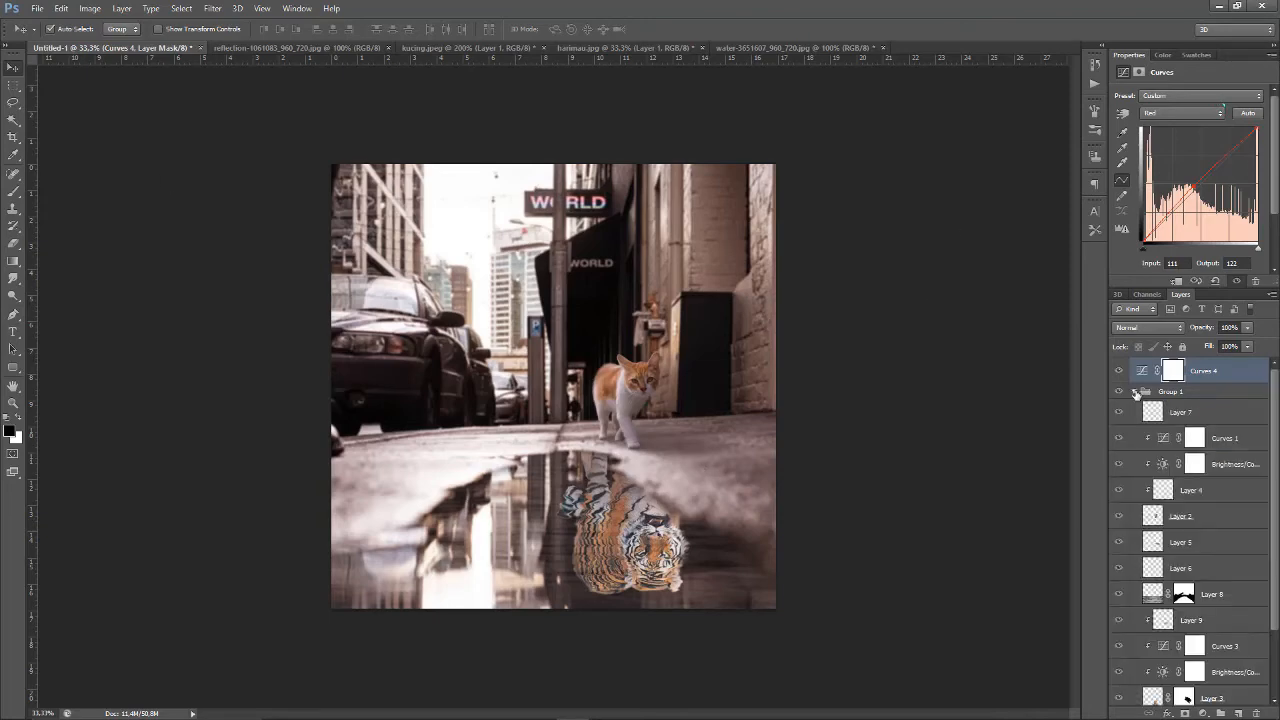
{"action": "scroll", "coordinate": [1138, 396], "scroll_direction": "down", "scroll_amount": 3}
{"action": "scroll", "coordinate": [1138, 396], "scroll_direction": "up", "scroll_amount": 3}
{"action": "left_click", "coordinate": [1135, 391]}
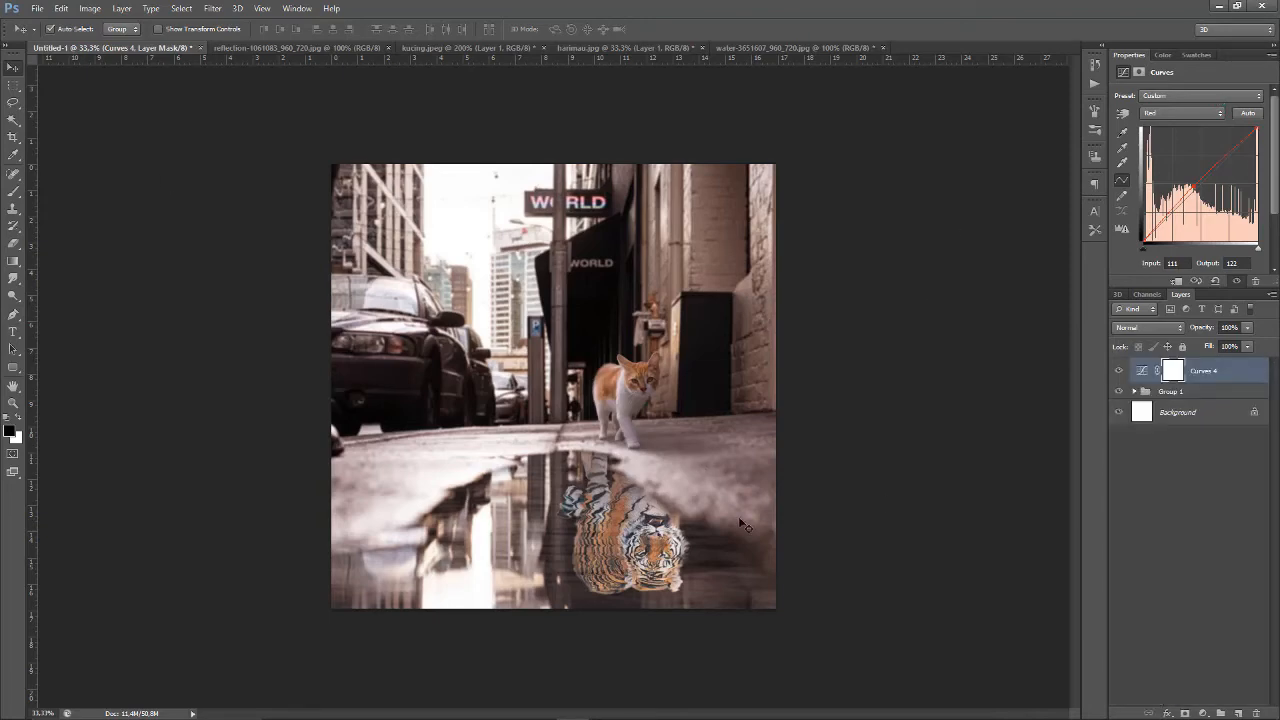
{"action": "key", "text": "ctrl+plus"}
{"action": "left_click_drag", "start_coordinate": [740, 519], "coordinate": [740, 500]}
{"action": "key", "text": "ctrl+minus"}
Create a new layer above Group 1 and set up a soft 494 px Brush with a near-black foreground color.
{"action": "left_click", "coordinate": [1187, 394]}
{"action": "left_click", "coordinate": [1238, 713]}
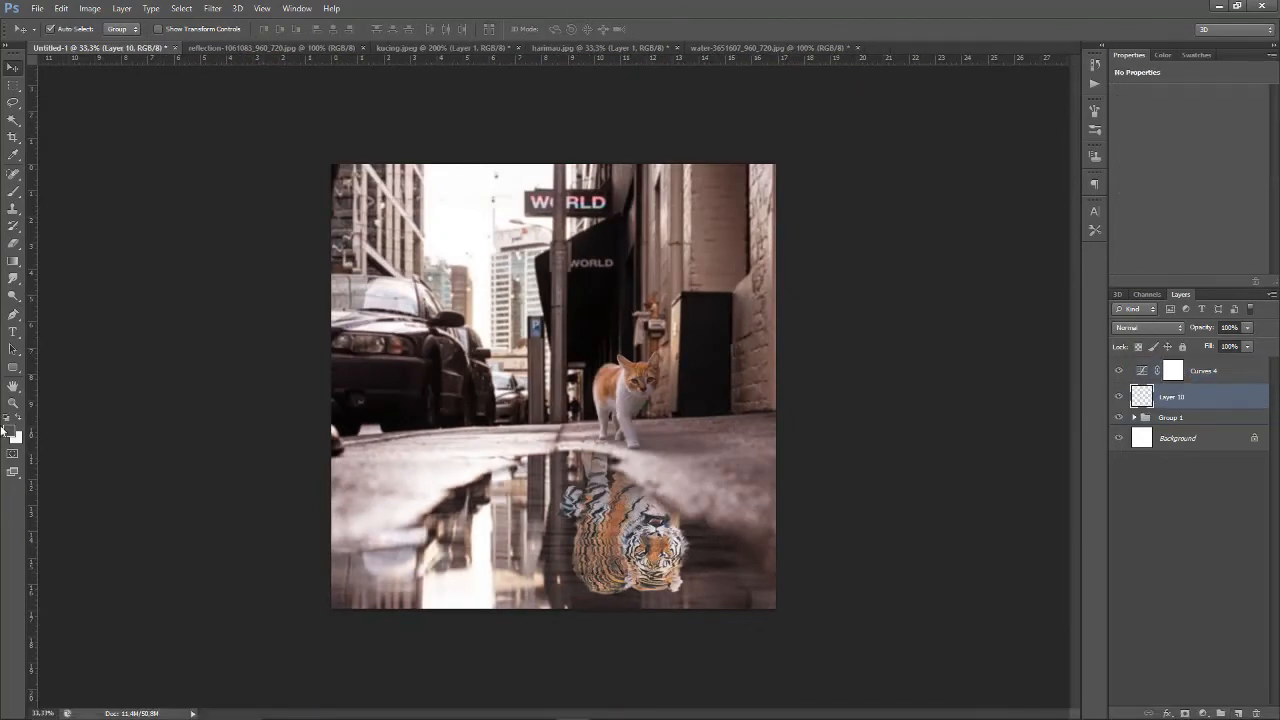
{"action": "left_click", "coordinate": [13, 190]}
{"action": "left_click", "coordinate": [57, 29]}
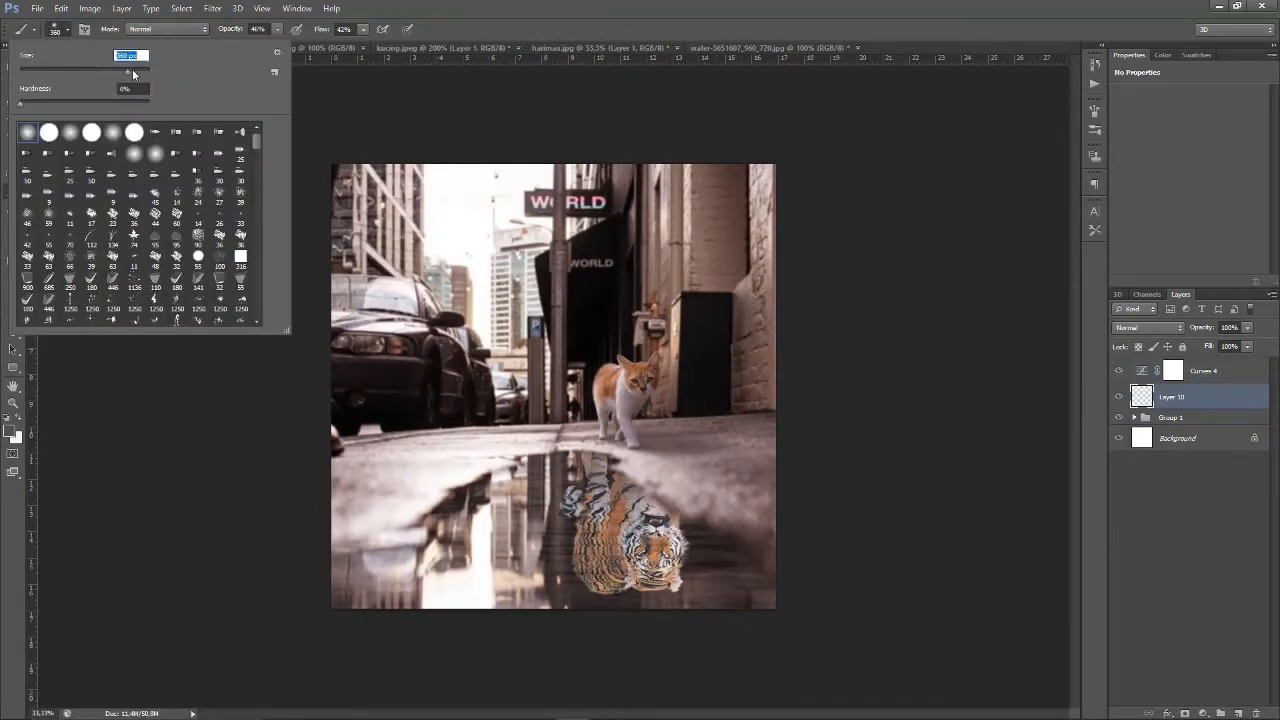
{"action": "left_click", "coordinate": [10, 434]}
{"action": "left_click_drag", "start_coordinate": [280, 665], "coordinate": [278, 674]}
{"action": "left_click", "coordinate": [586, 526]}
Paint a dark vignette around the canvas edges on Layer 10 and reduce the layer's opacity to 54%.
{"action": "mouse_move", "coordinate": [348, 545]}
{"action": "left_mouse_down"}
{"action": "mouse_move", "coordinate": [437, 638]}
{"action": "mouse_move", "coordinate": [460, 630]}
{"action": "left_mouse_up"}
{"action": "left_click_drag", "start_coordinate": [795, 551], "coordinate": [295, 475]}
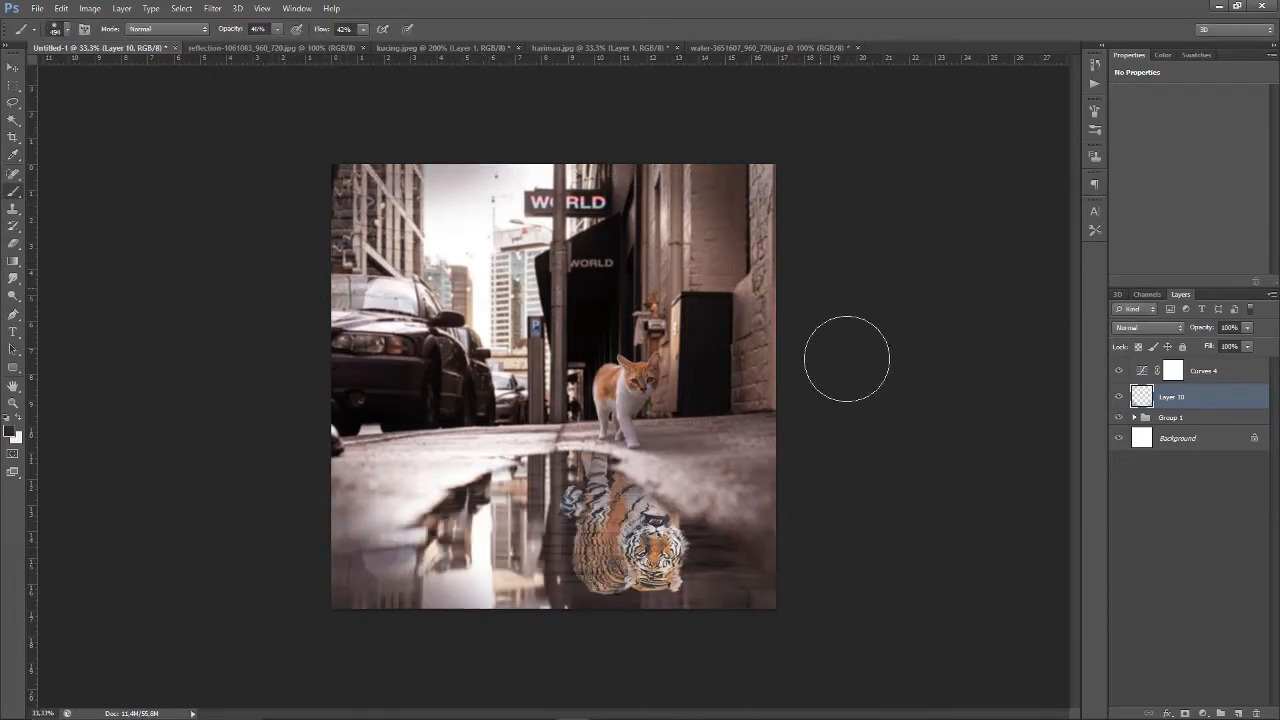
{"action": "key", "text": "ctrl+z"}
{"action": "key", "text": "ctrl+z"}
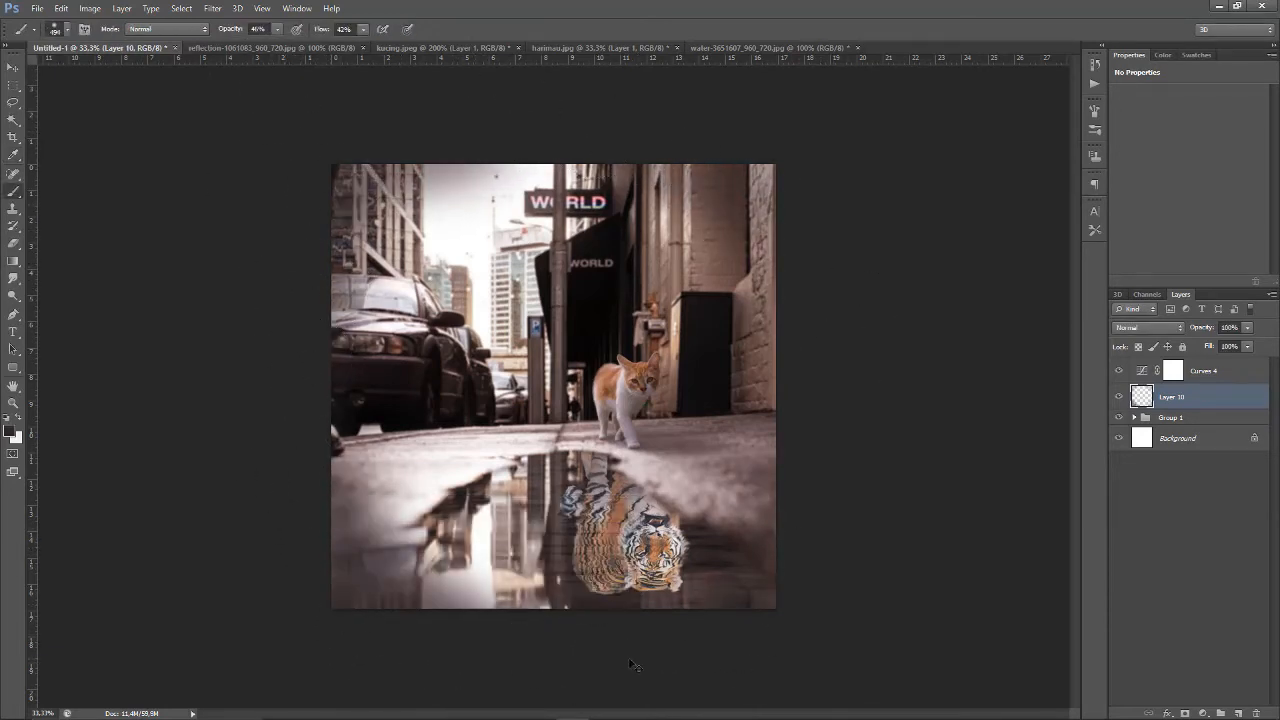
{"action": "left_click", "coordinate": [492, 139], "text": "ctrl"}
{"action": "key", "text": "ctrl+z"}
{"action": "key", "text": "ctrl+z"}
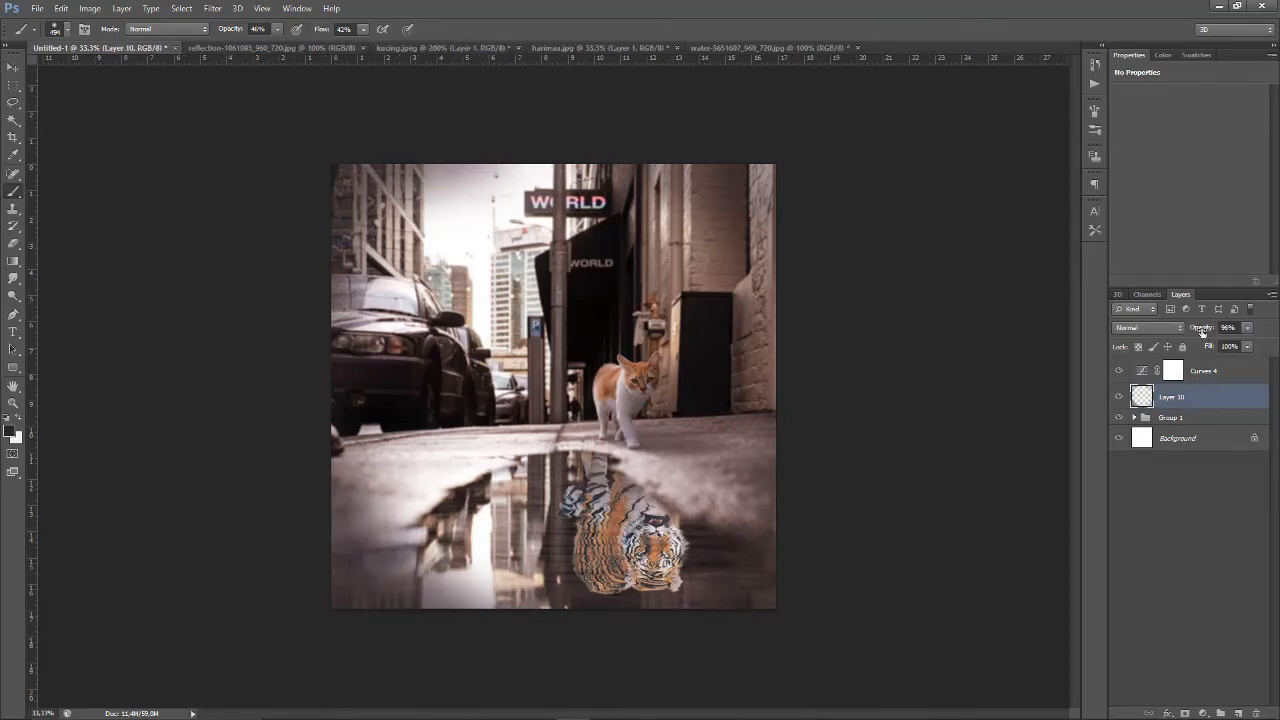
{"action": "left_click_drag", "start_coordinate": [1202, 332], "coordinate": [1185, 345]}
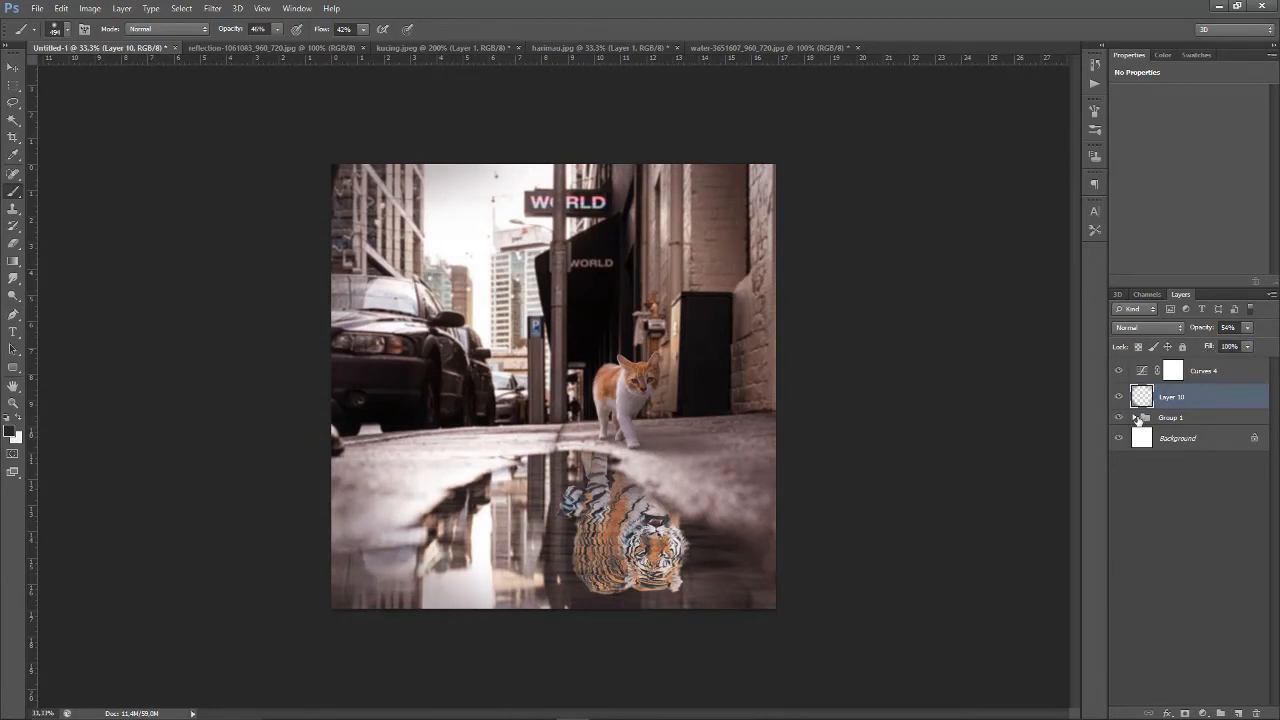
Select the tiger's Layer 3 inside Group 1 and reduce its opacity to 75%.
{"action": "left_click", "coordinate": [1135, 418]}
{"action": "scroll", "coordinate": [1185, 562], "scroll_direction": "down", "scroll_amount": 4}
{"action": "left_click", "coordinate": [1156, 618]}
{"action": "mouse_move", "coordinate": [1205, 330]}
{"action": "left_mouse_down"}
{"action": "mouse_move", "coordinate": [1127, 338]}
{"action": "mouse_move", "coordinate": [1225, 338]}
{"action": "left_mouse_up"}
{"action": "mouse_move", "coordinate": [1209, 347]}
{"action": "left_mouse_down"}
{"action": "mouse_move", "coordinate": [1116, 353]}
{"action": "mouse_move", "coordinate": [1262, 385]}
{"action": "mouse_move", "coordinate": [1200, 331]}
{"action": "left_mouse_up"}
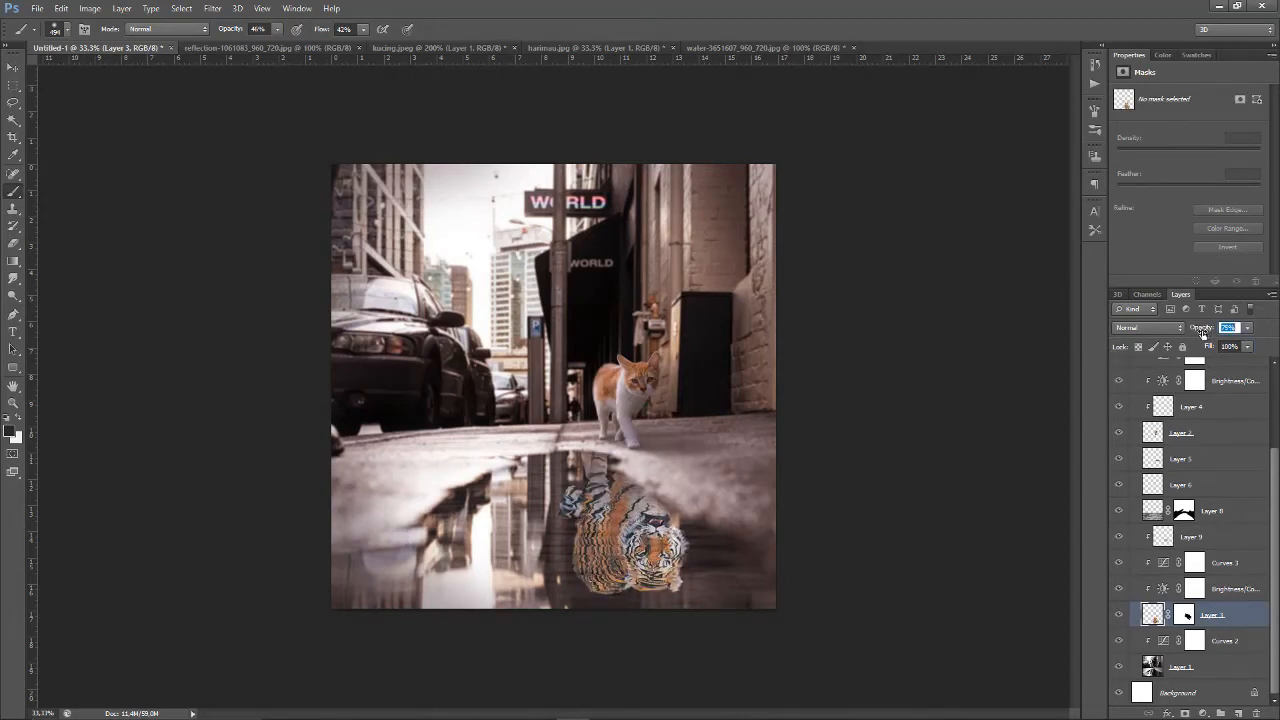
Reshape the tiger reflection on Layer 3 slightly with a free transform.
{"action": "key", "text": "ctrl+plus"}
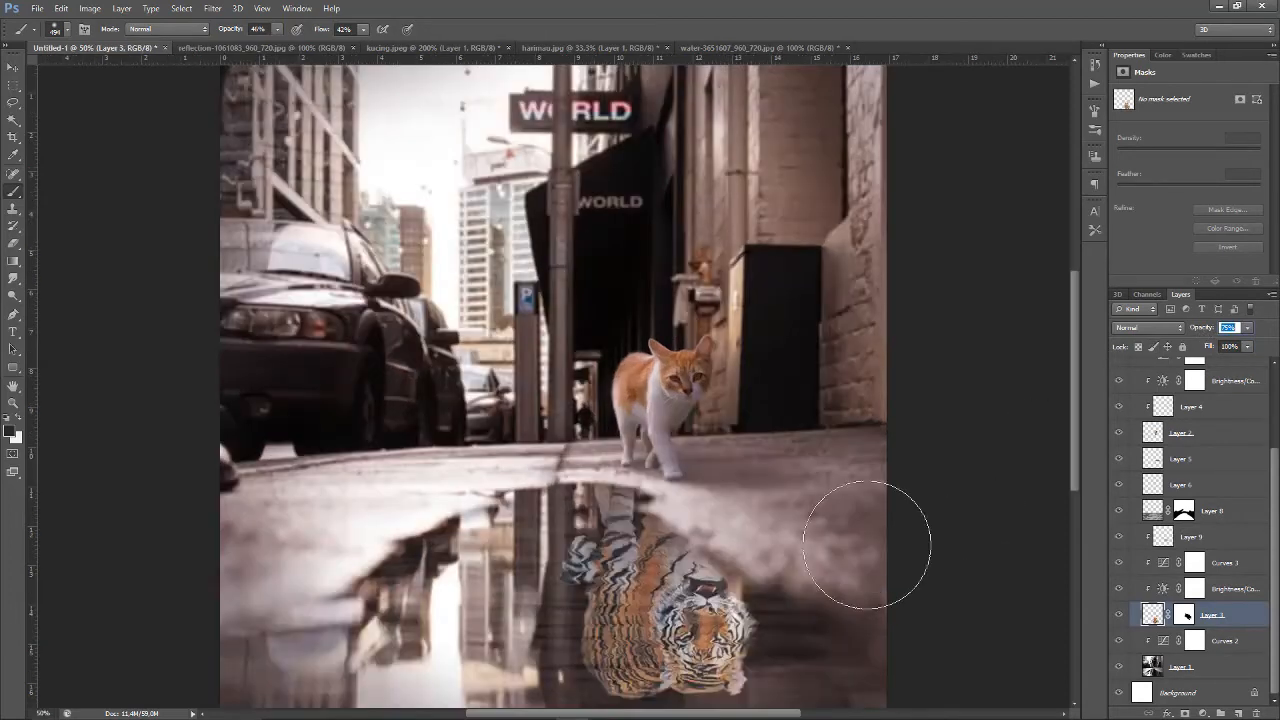
{"action": "key", "text": "ctrl+t"}
{"action": "scroll", "coordinate": [780, 522], "scroll_direction": "down", "scroll_amount": 2}
{"action": "right_click", "coordinate": [624, 481]}
{"action": "left_click", "coordinate": [646, 580]}
{"action": "left_click_drag", "start_coordinate": [624, 568], "coordinate": [661, 565]}
{"action": "key", "text": "ctrl+plus"}
{"action": "key", "text": "ctrl+plus"}
{"action": "scroll", "coordinate": [602, 570], "scroll_direction": "down", "scroll_amount": 2}
{"action": "key", "text": "ctrl+minus"}
{"action": "key", "text": "ctrl+minus"}
{"action": "key", "text": "ctrl+minus"}
{"action": "key", "text": "Return"}
{"action": "key", "text": "b"}
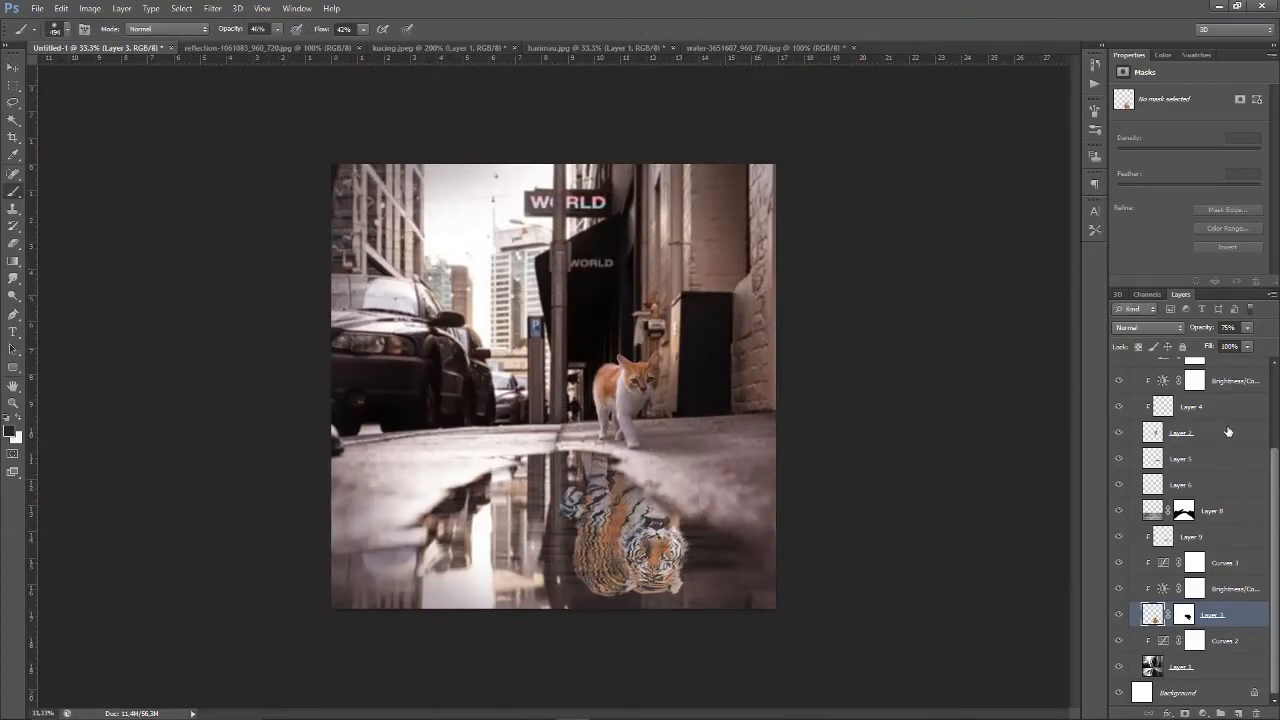
Soften the tiger's edge beside the puddle rim on the Layer 3 mask with a soft 59 px Brush at lowered opacity.
{"action": "key", "text": "ctrl+plus"}
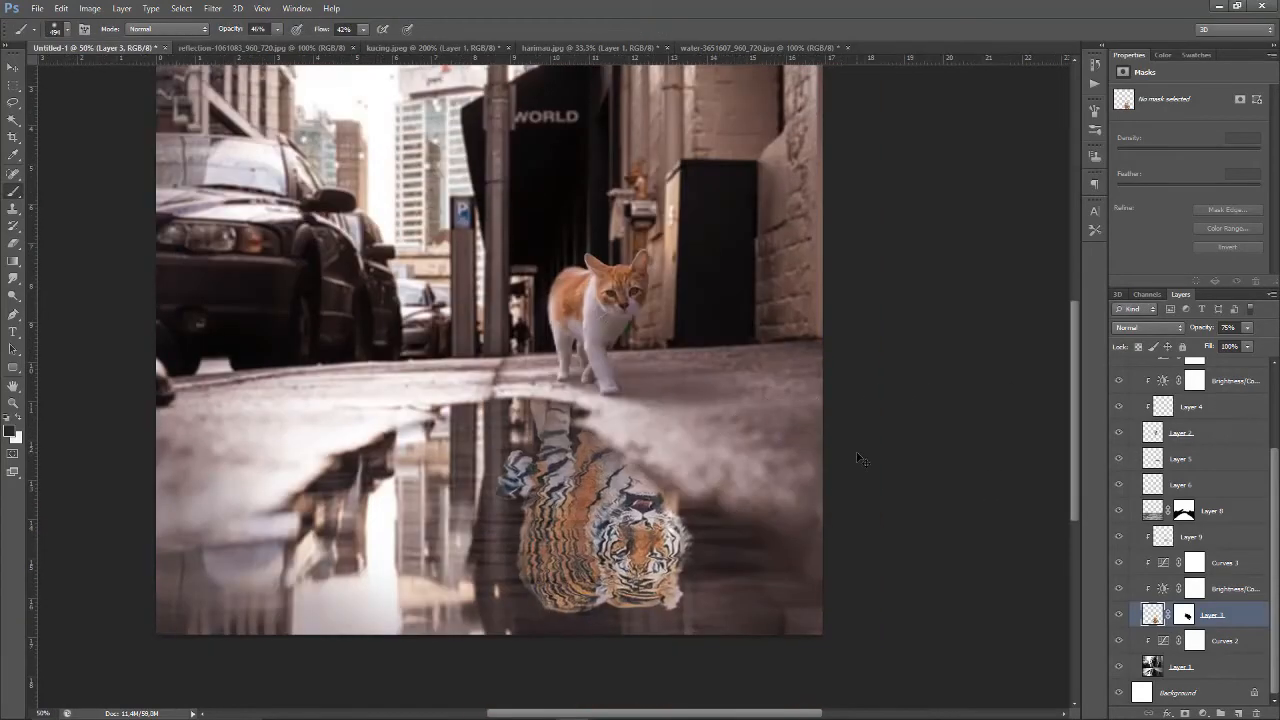
{"action": "key", "text": "ctrl+plus"}
{"action": "key", "text": "ctrl+plus"}
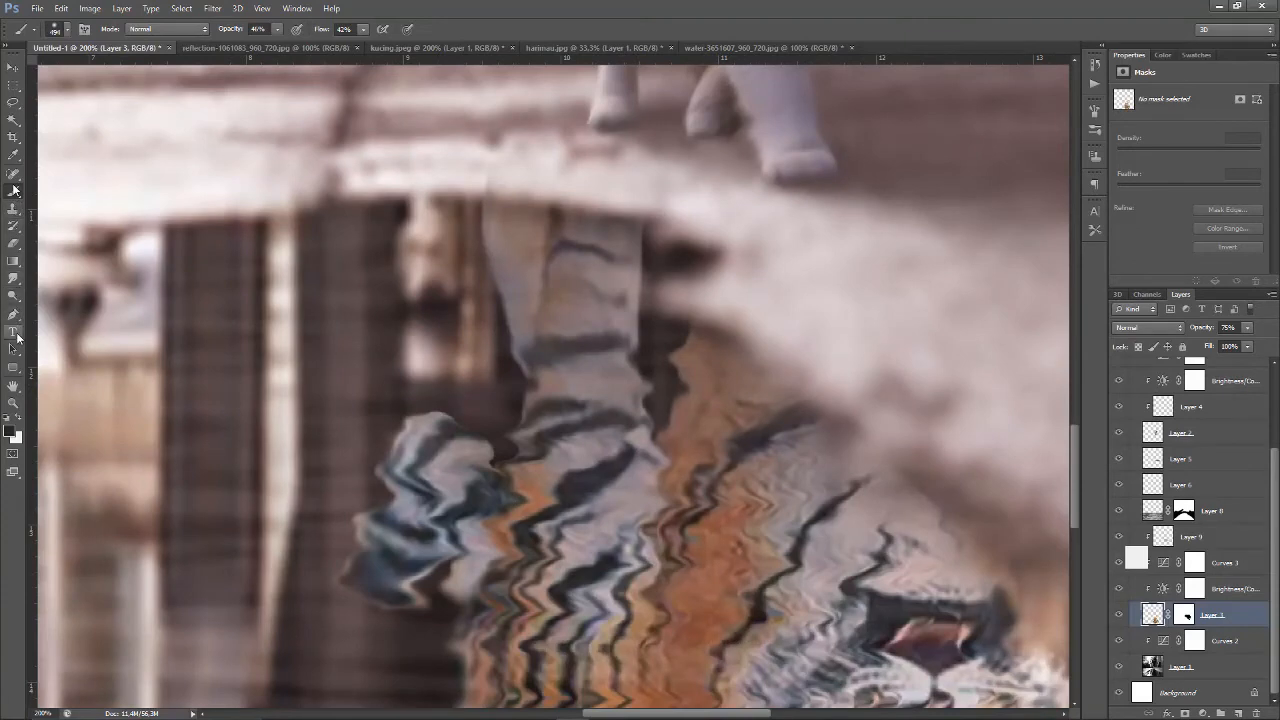
{"action": "left_click", "coordinate": [1184, 615]}
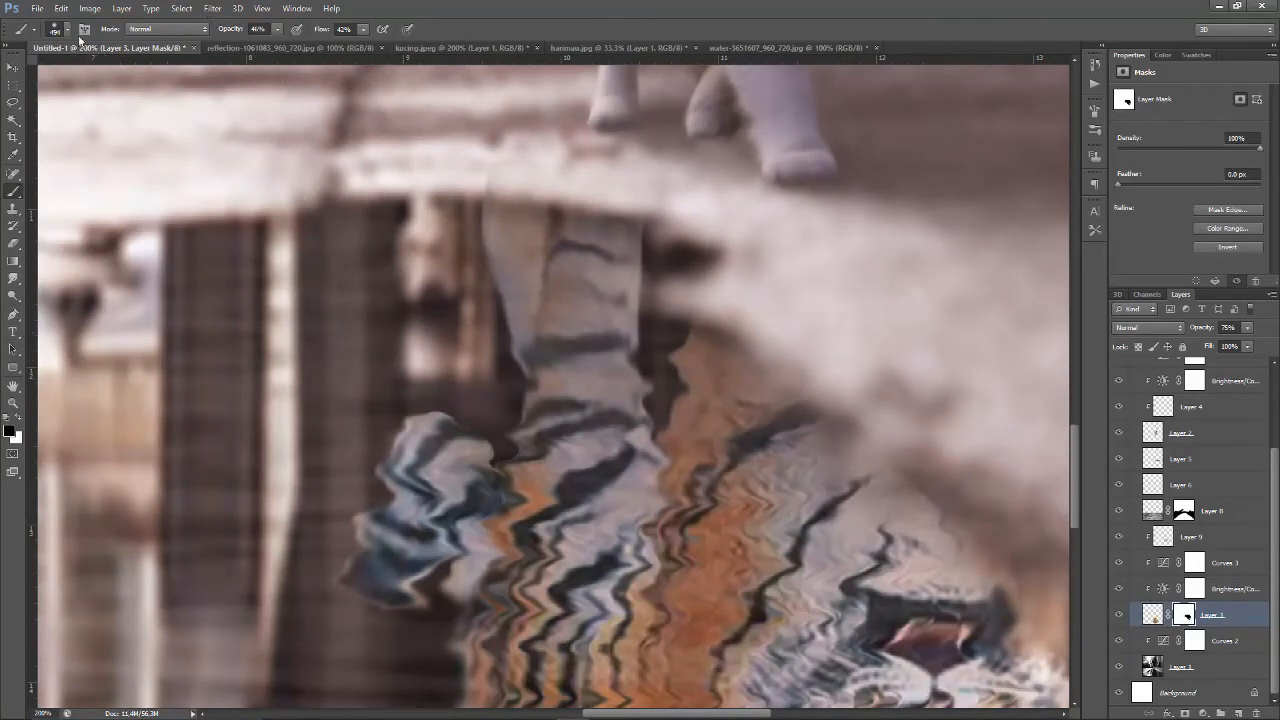
{"action": "left_click", "coordinate": [66, 29]}
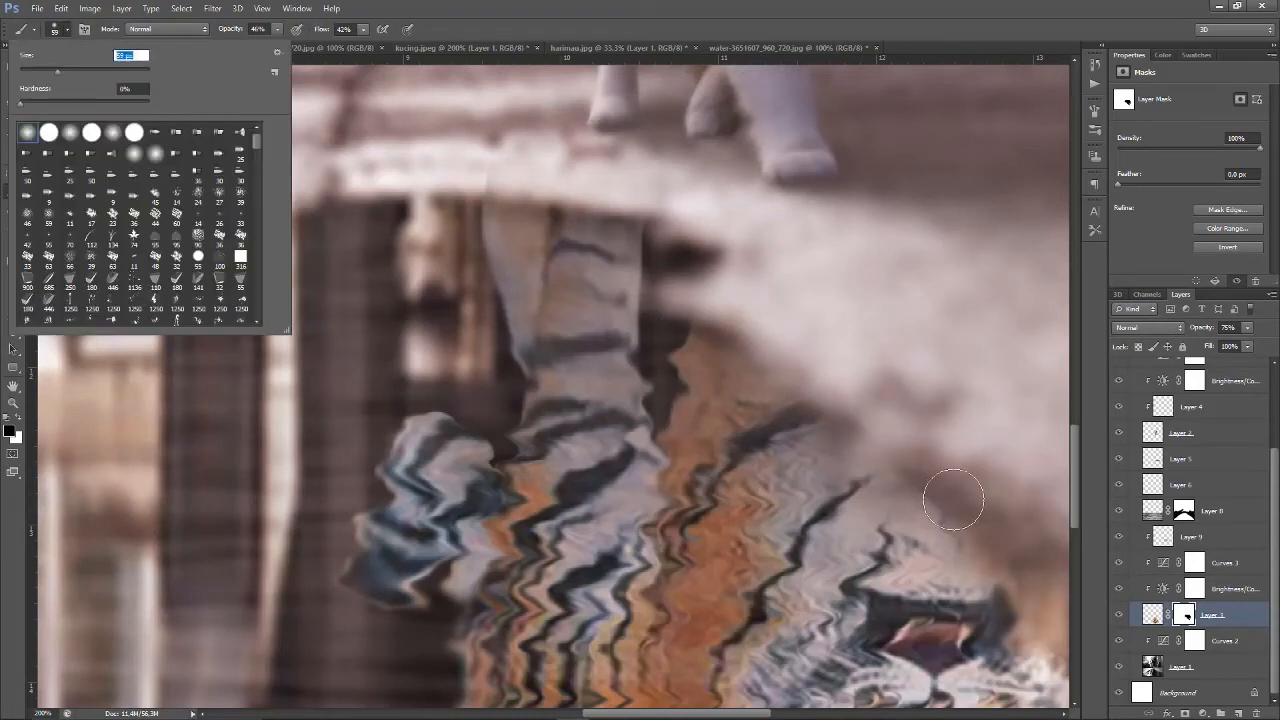
{"action": "left_click_drag", "start_coordinate": [237, 29], "coordinate": [220, 31]}
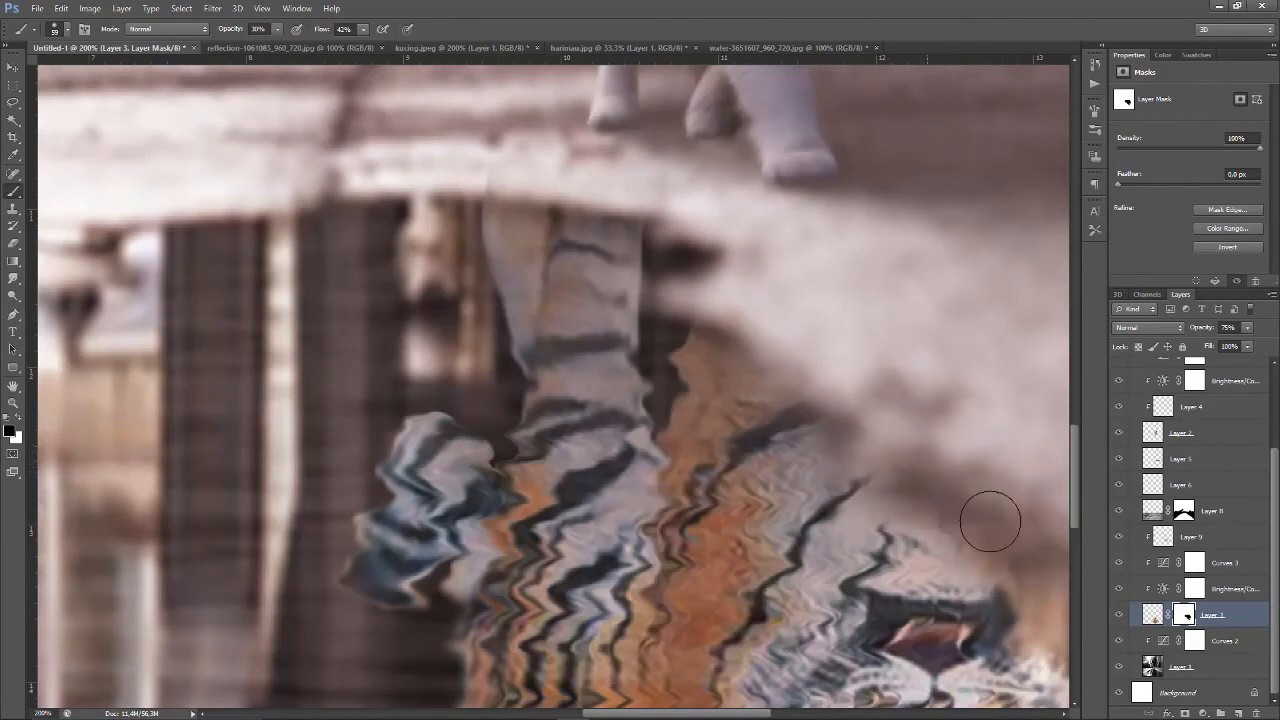
{"action": "left_click_drag", "start_coordinate": [978, 523], "coordinate": [914, 473]}
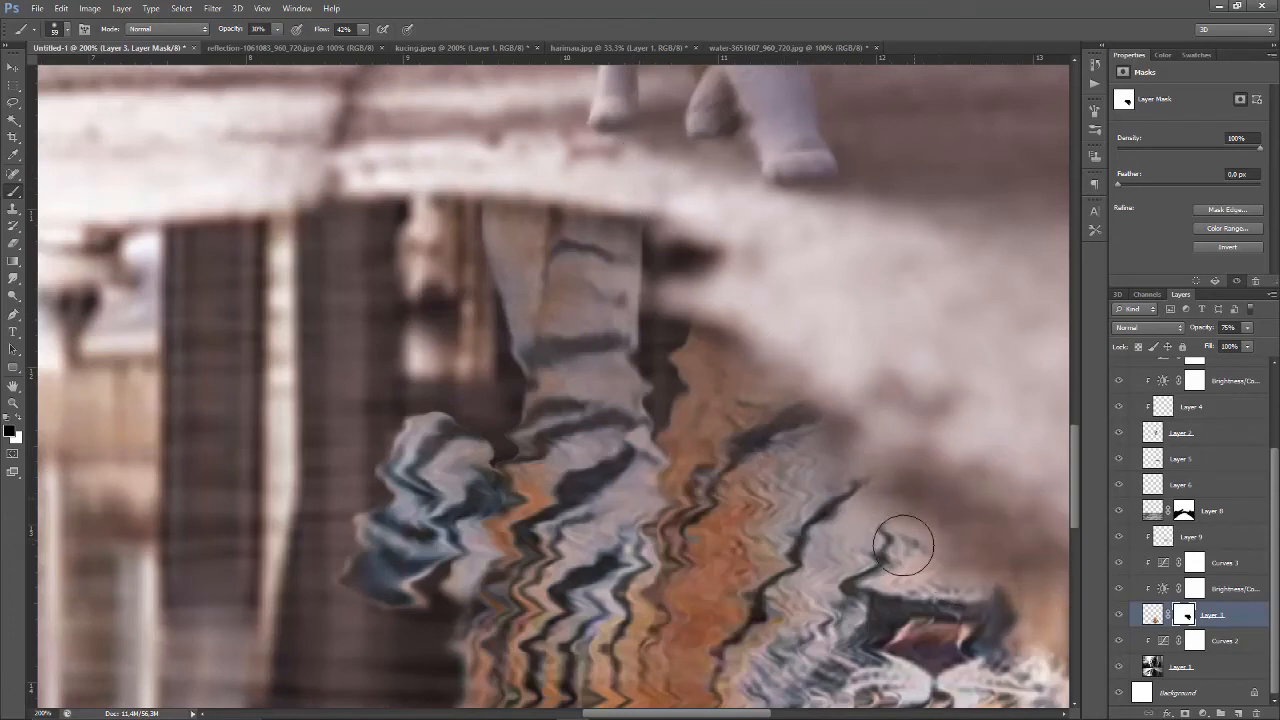
Examine the tiger's face and masked edge up close, as well as the overall cat and reflection composition.
{"action": "scroll", "coordinate": [904, 546], "scroll_direction": "down", "scroll_amount": 3}
{"action": "scroll", "coordinate": [823, 589], "scroll_direction": "right", "scroll_amount": 4}
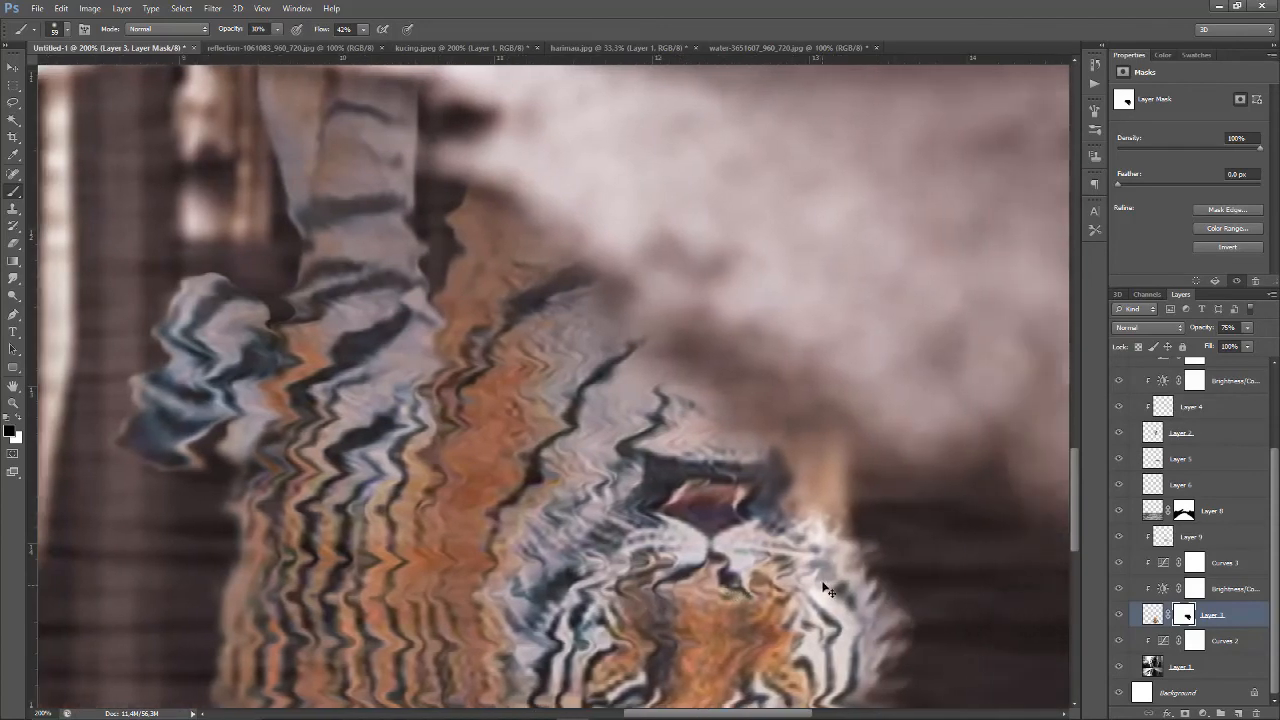
{"action": "scroll", "coordinate": [823, 589], "scroll_direction": "right", "scroll_amount": 1}
{"action": "scroll", "coordinate": [822, 556], "scroll_direction": "down", "scroll_amount": 3}
{"action": "scroll", "coordinate": [815, 563], "scroll_direction": "up", "scroll_amount": 1}
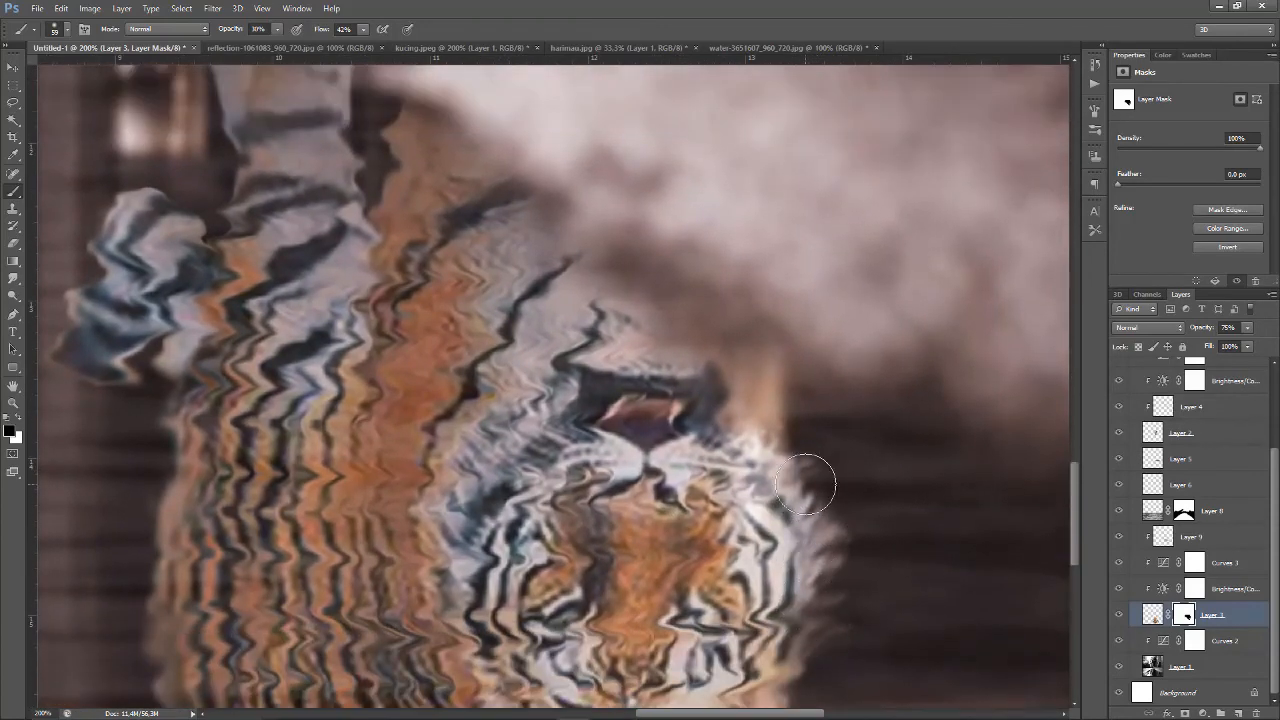
{"action": "key", "text": "ctrl+minus"}
{"action": "key", "text": "ctrl+minus"}
{"action": "key", "text": "ctrl+minus"}
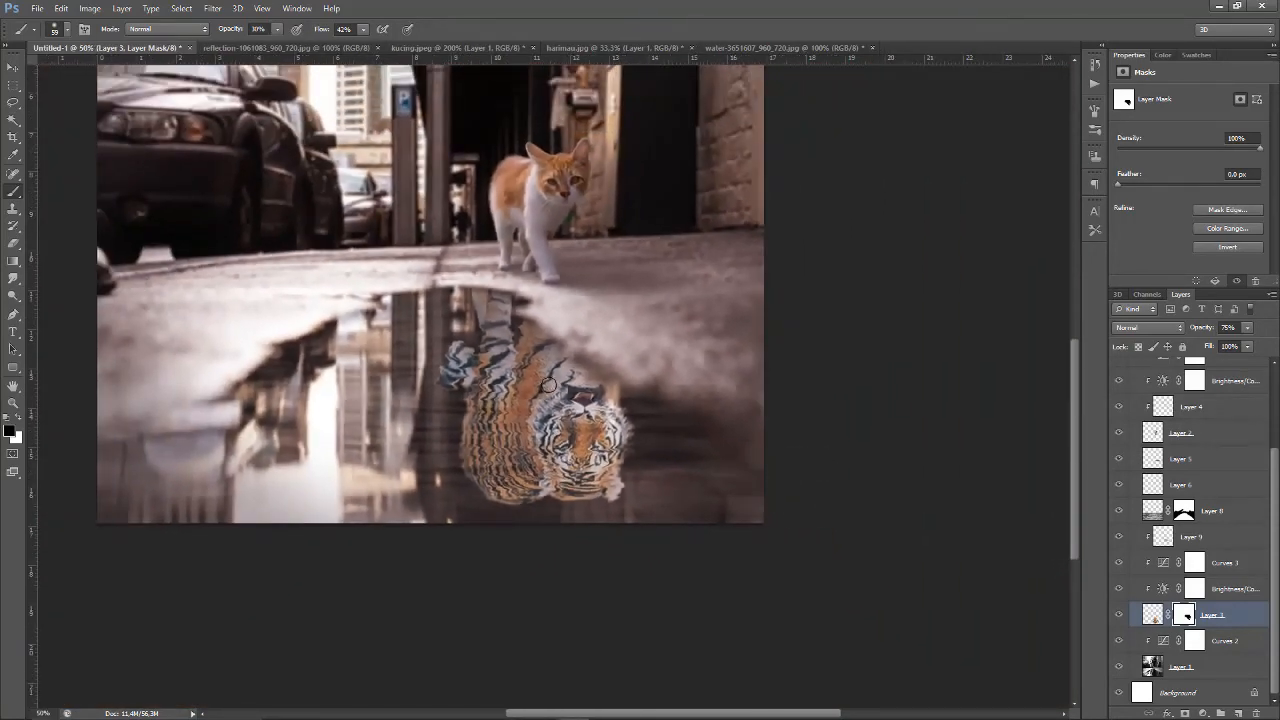
{"action": "scroll", "coordinate": [549, 385], "scroll_direction": "up", "scroll_amount": 4}
{"action": "scroll", "coordinate": [555, 370], "scroll_direction": "down", "scroll_amount": 1}
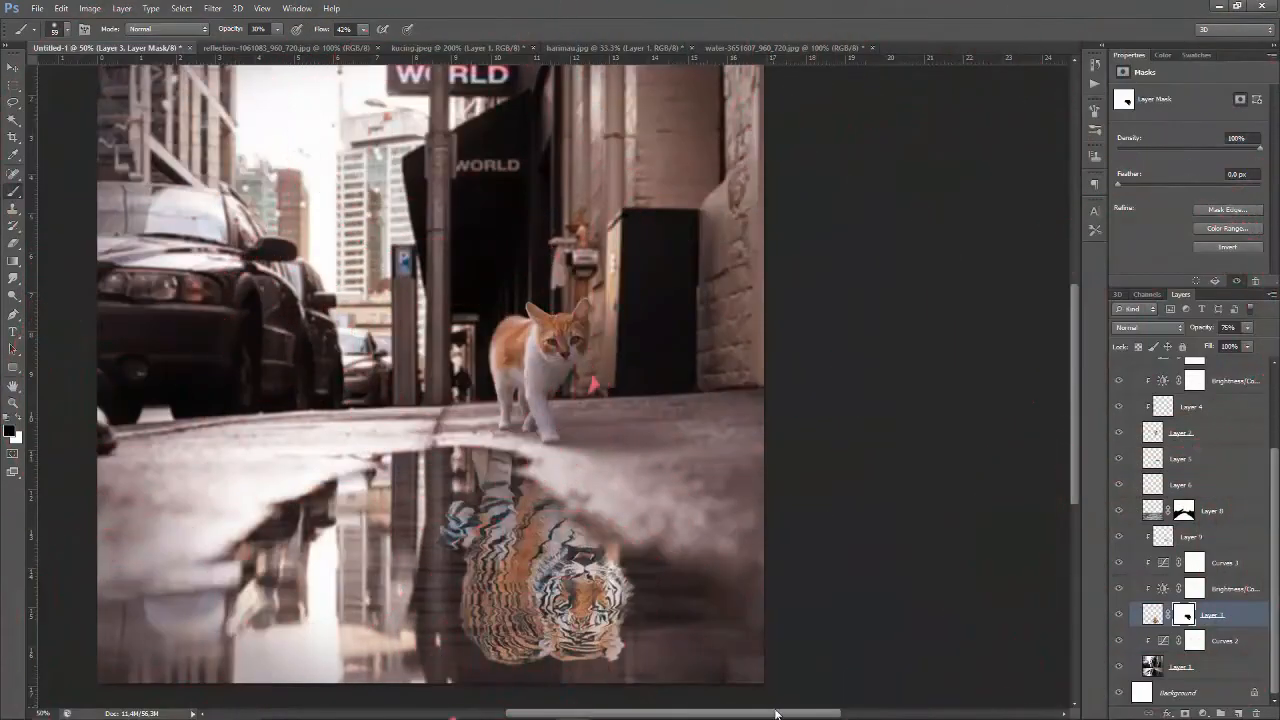
{"action": "left_click_drag", "start_coordinate": [775, 713], "coordinate": [730, 713]}
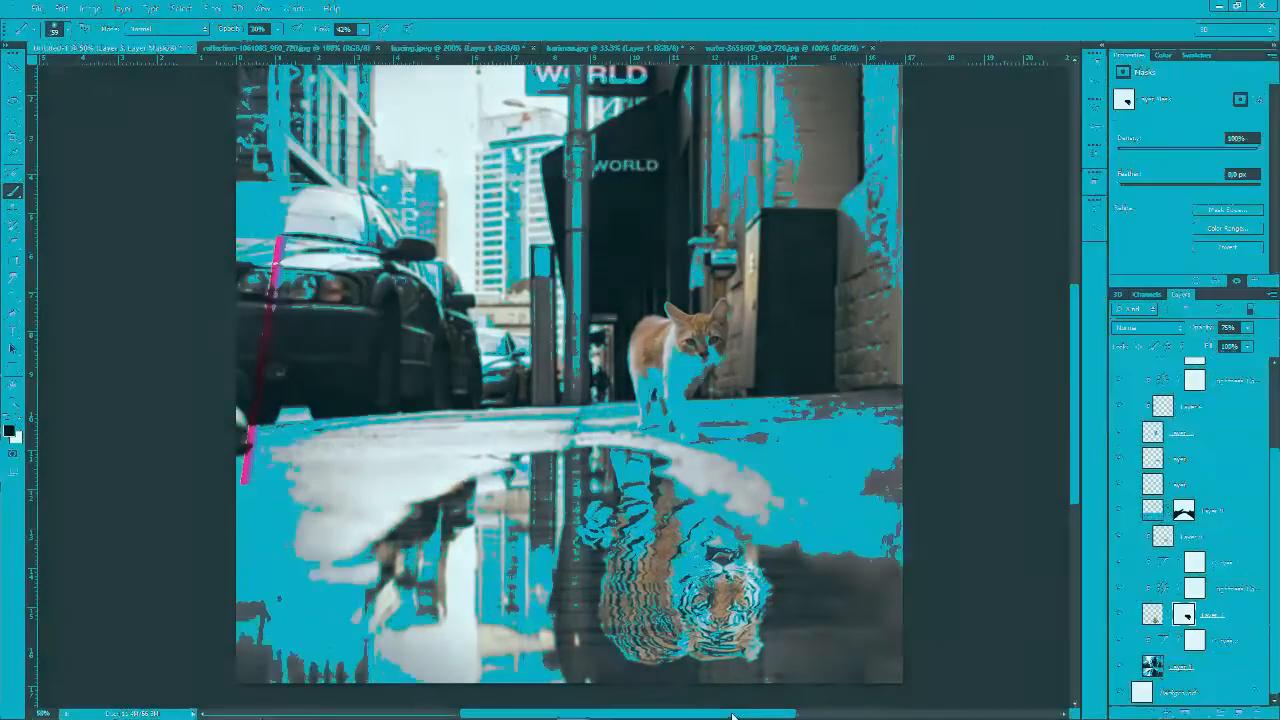